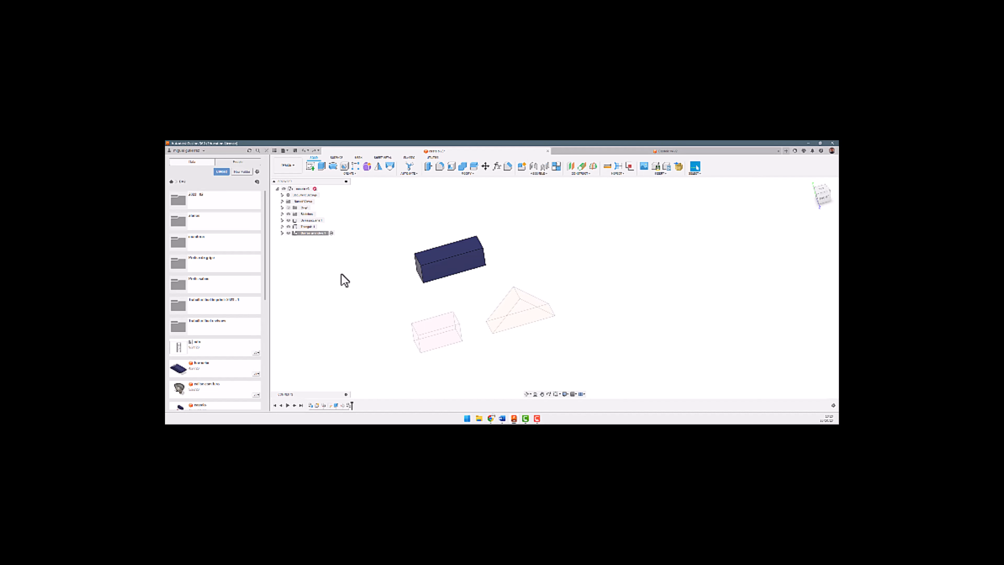
scroll(213, 328, "down", 5)
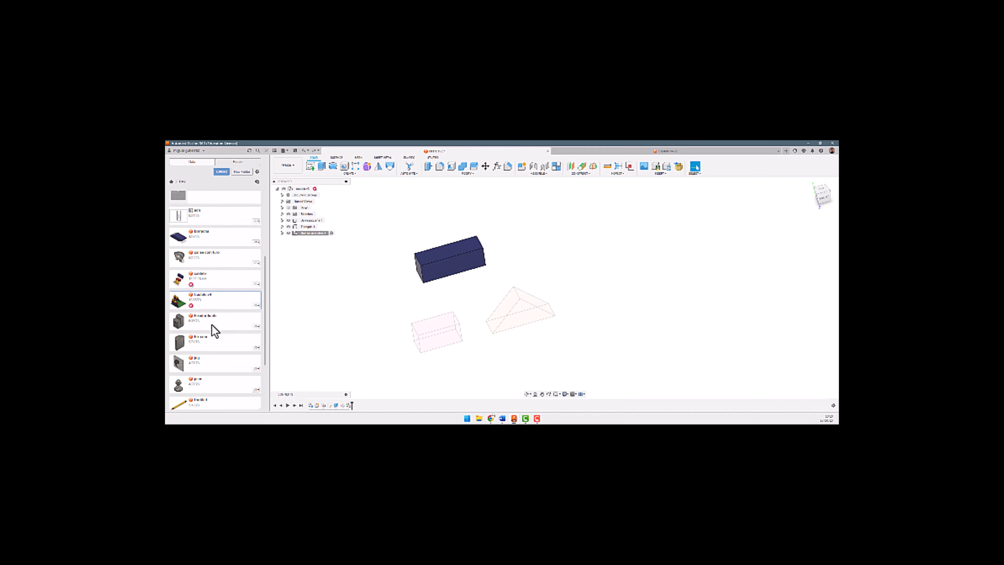
scroll(220, 328, "up", 3)
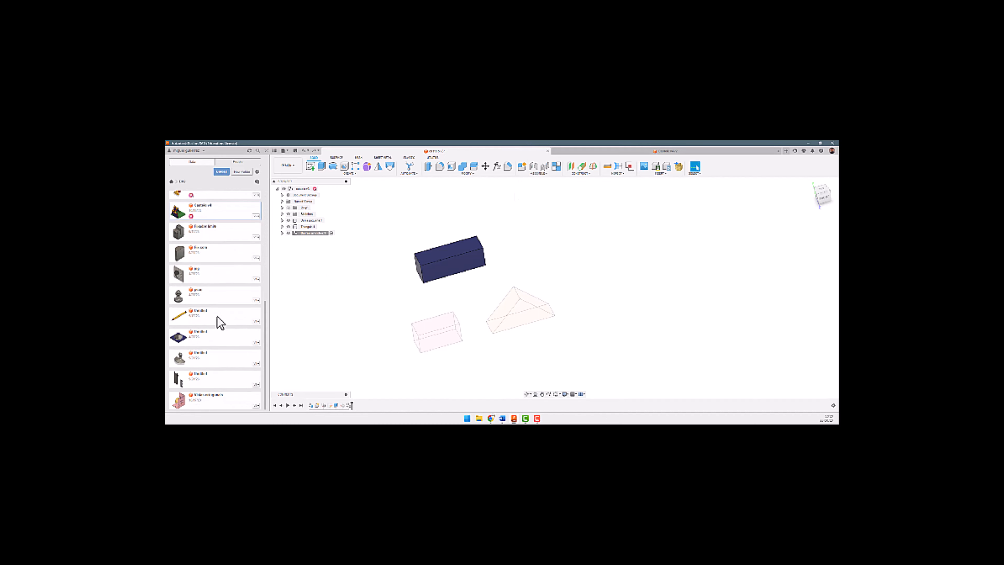
scroll(216, 336, "up", 3)
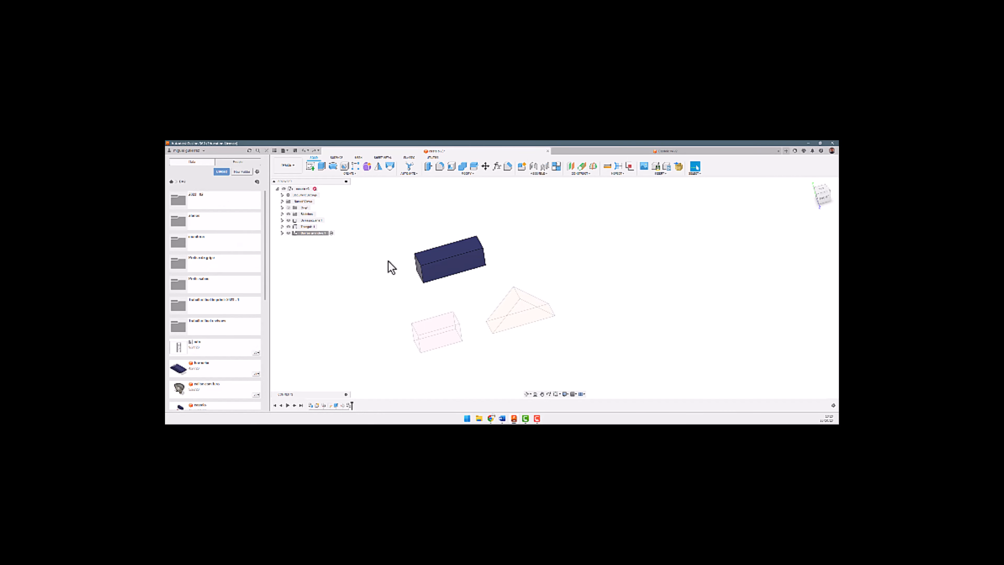
mouse_move(391, 291)
middle_mouse_down("shift")
mouse_move(410, 294)
mouse_move(392, 284)
middle_mouse_up("shift")
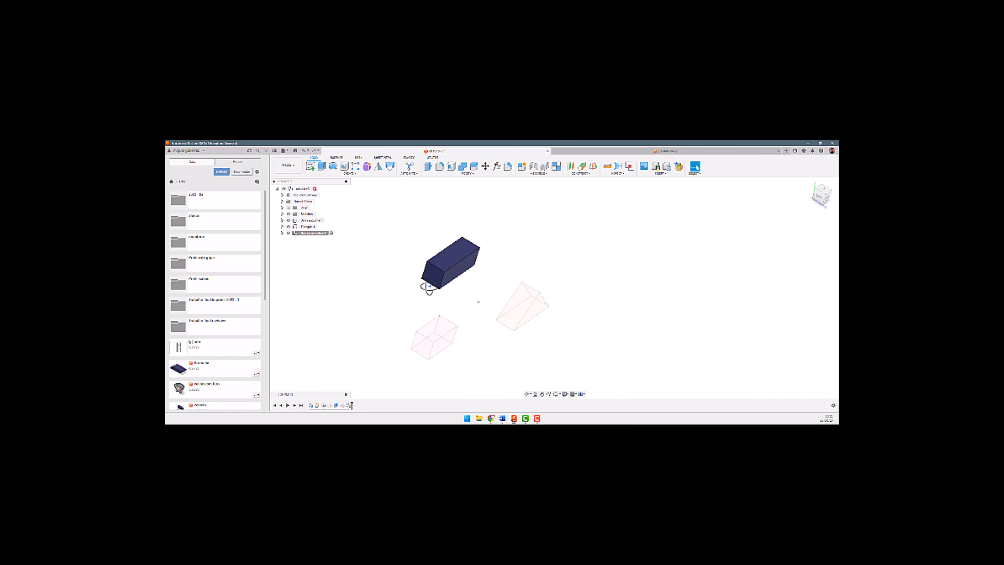
middle_click_drag(403, 282, 431, 283, "shift")
scroll(456, 293, "up", 2)
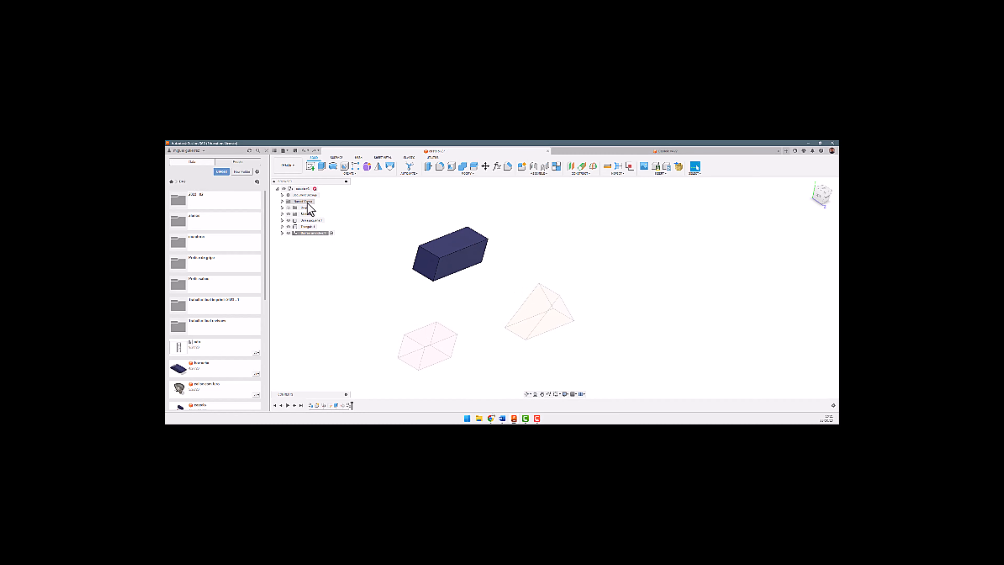
Create a new design and save it under its own name in the current project.
left_click(784, 150)
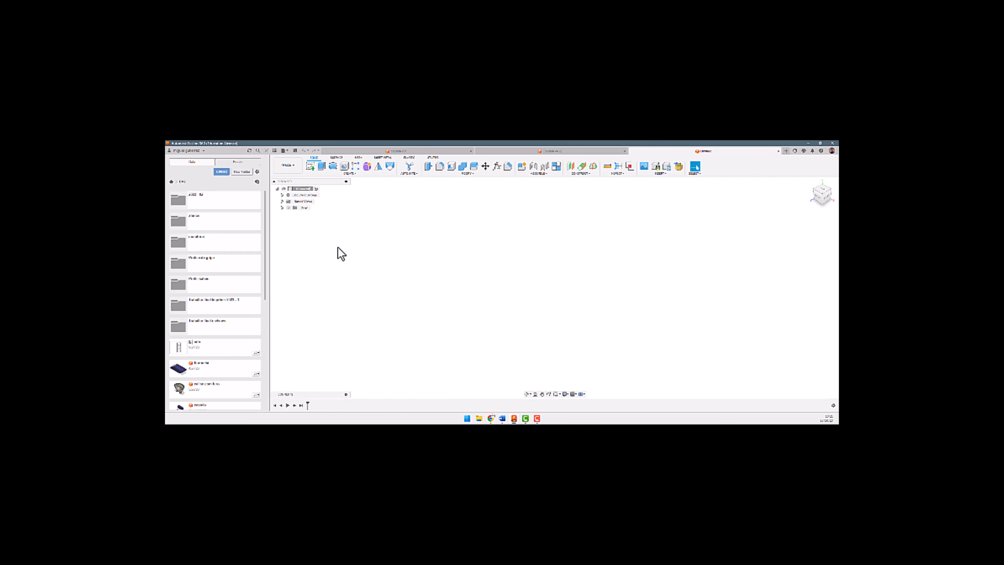
left_click(295, 150)
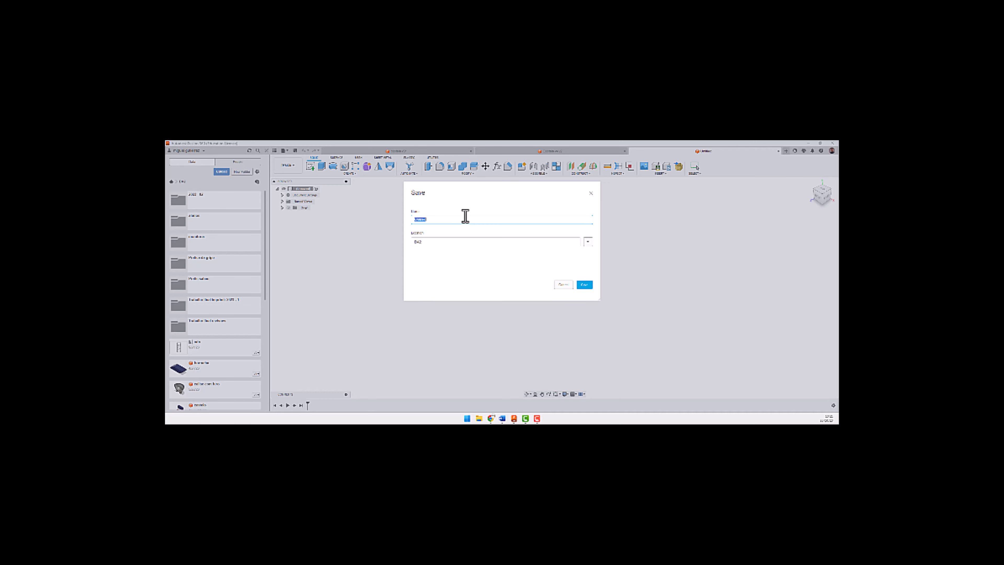
type("v")
key("Return")
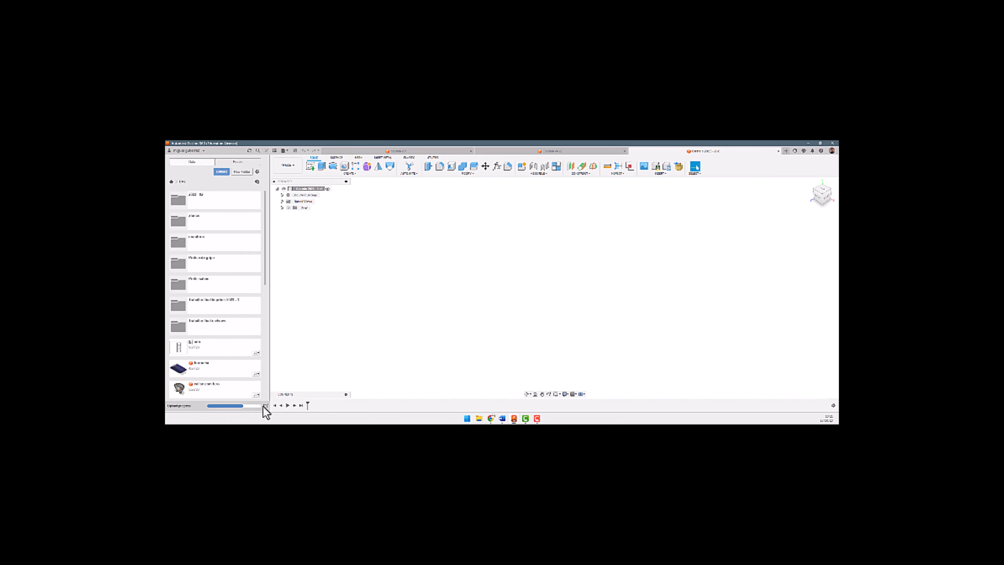
Add a named standard component as the assembly's first component and reactivate the root assembly.
left_click(522, 166)
double_click(791, 243)
type("Pi")
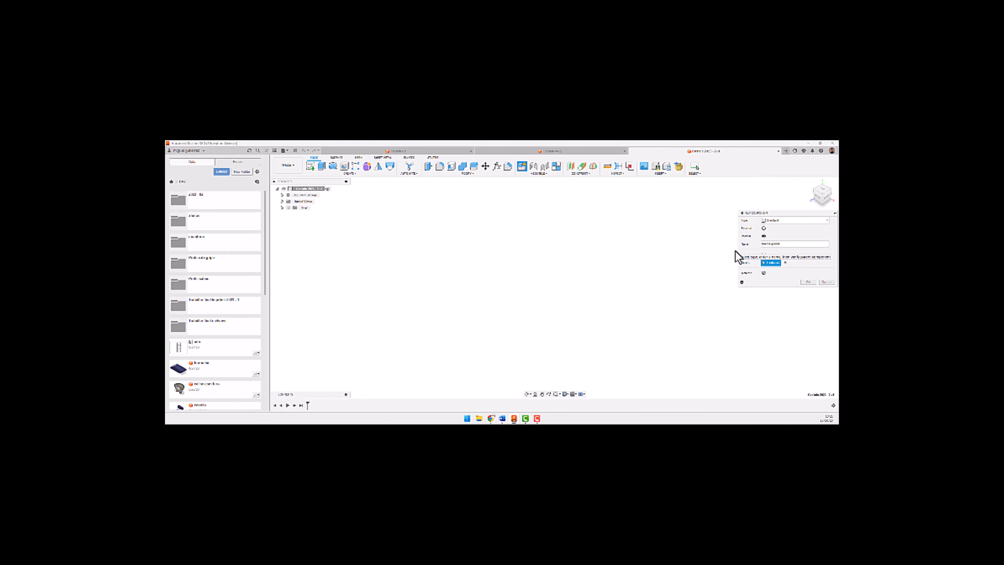
key("Return")
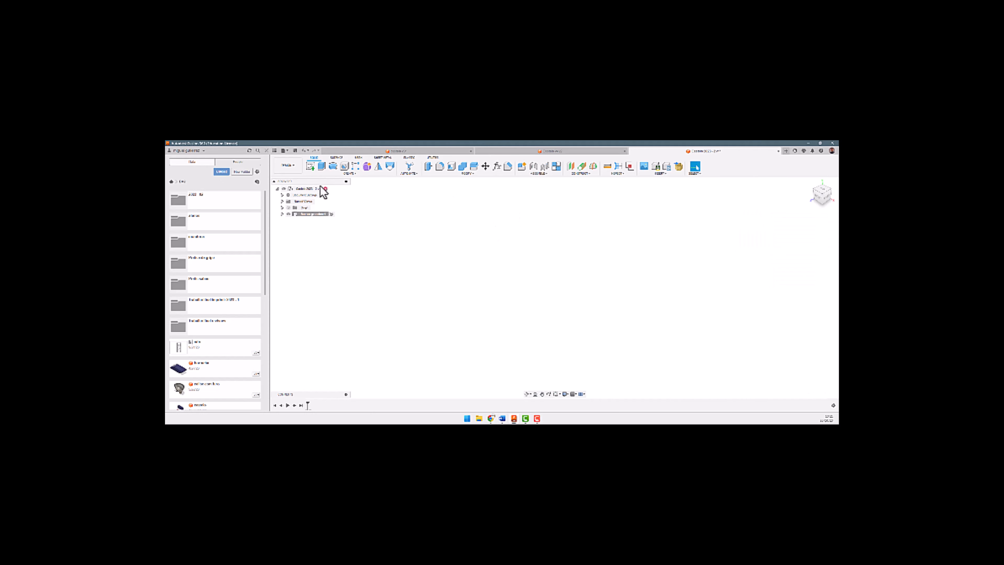
left_click(321, 189)
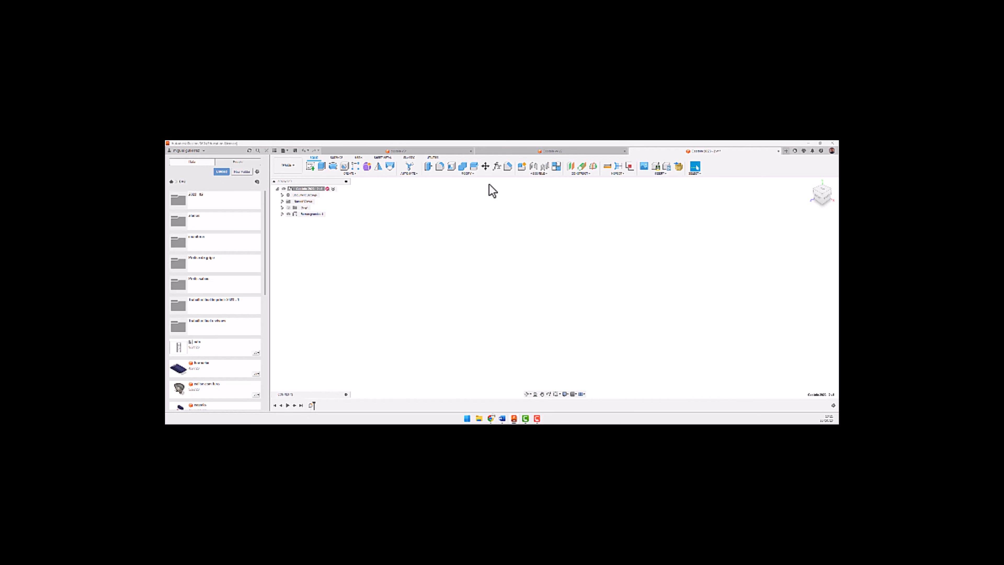
Add a second named component directly under the root assembly and make the root active again.
left_click(522, 166)
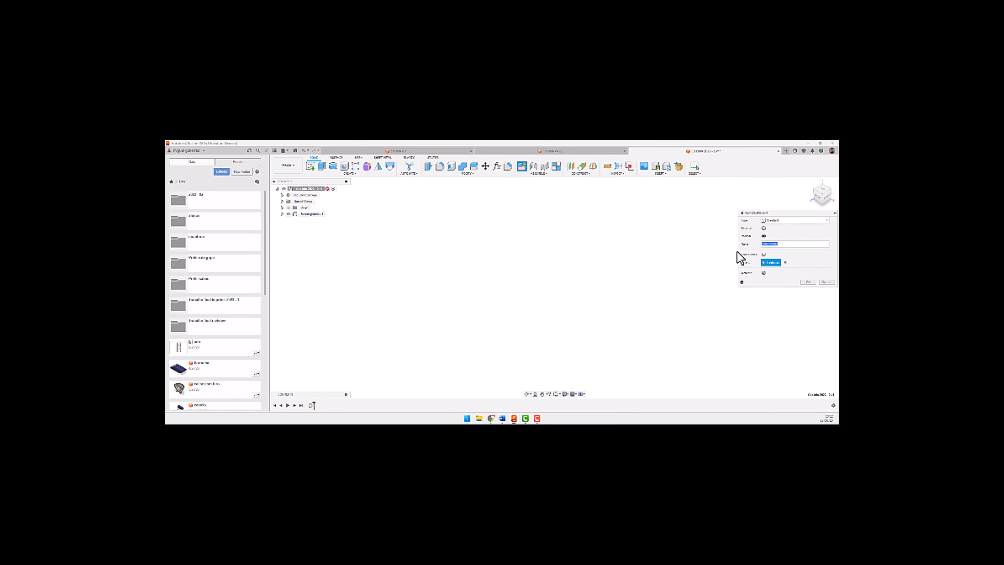
type("K")
key("Return")
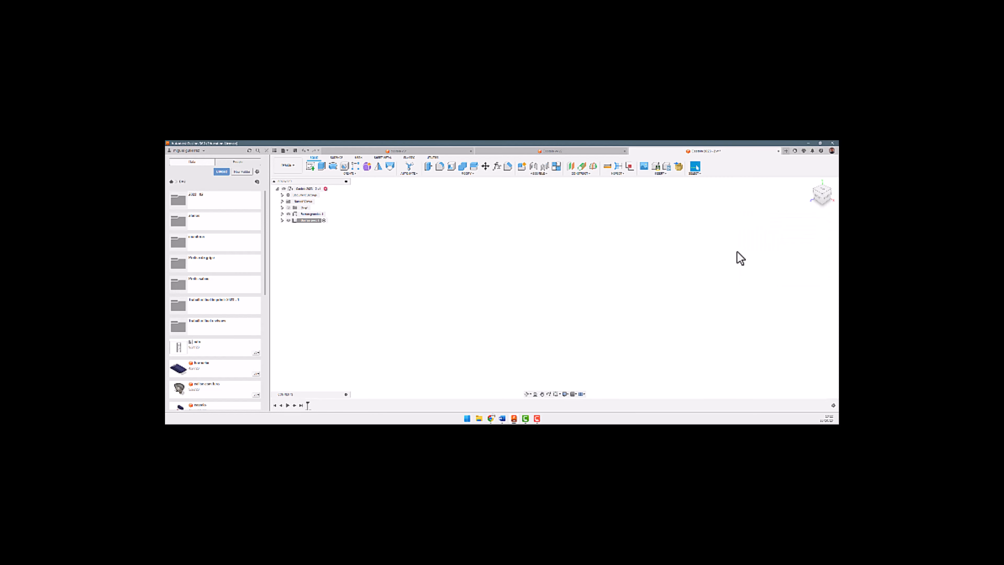
left_click(325, 189)
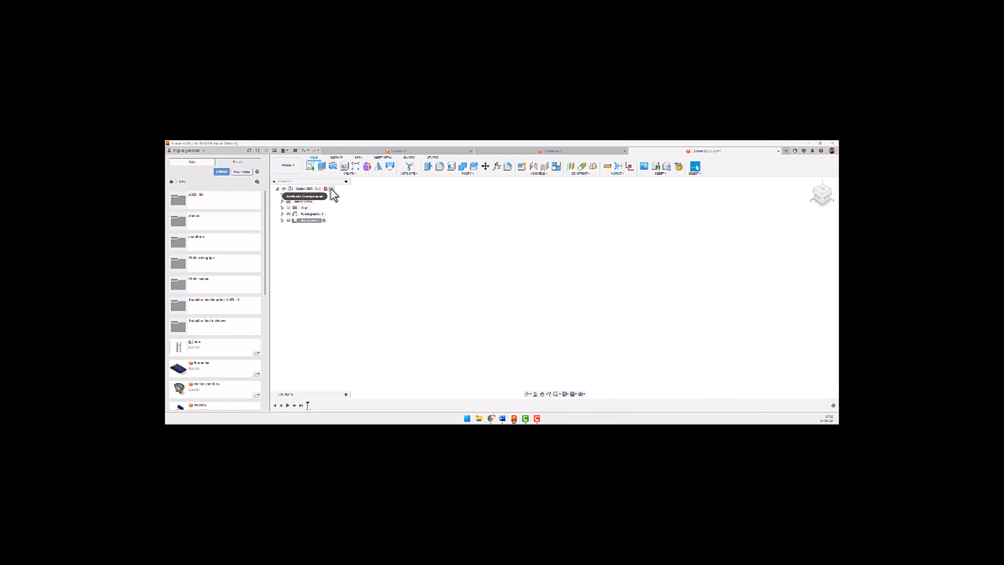
Add a third named component directly under the root assembly.
left_click(522, 166)
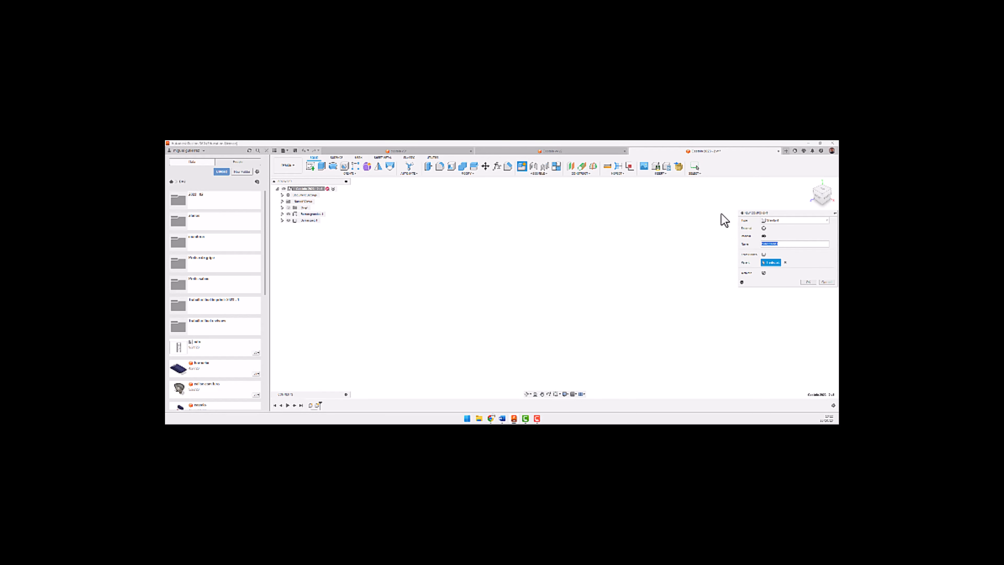
key("BackSpace")
key("Return")
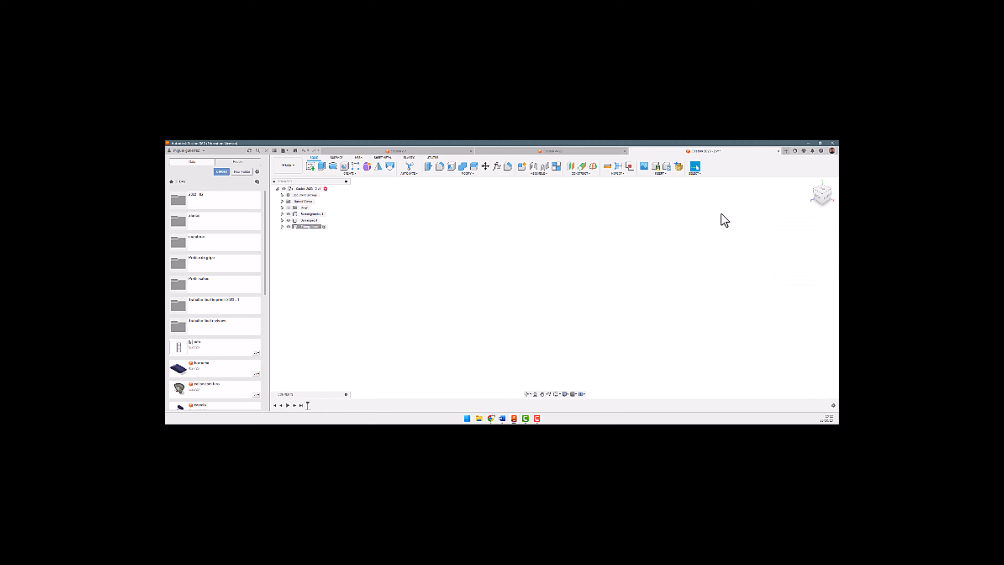
Activate the first component, expand its contents, and create a named subcomponent inside it.
left_click(315, 214)
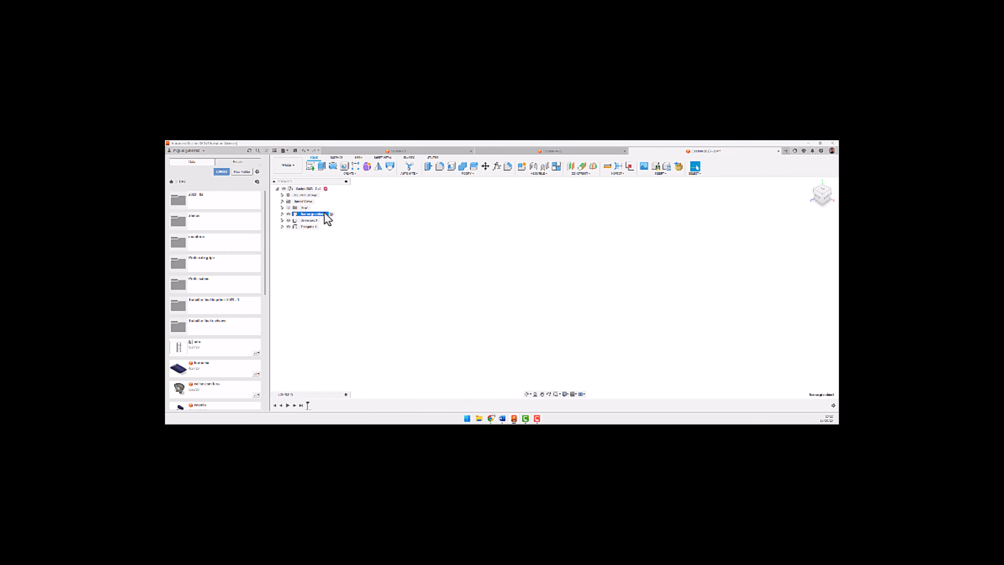
left_click(281, 214)
left_click(521, 167)
double_click(780, 244)
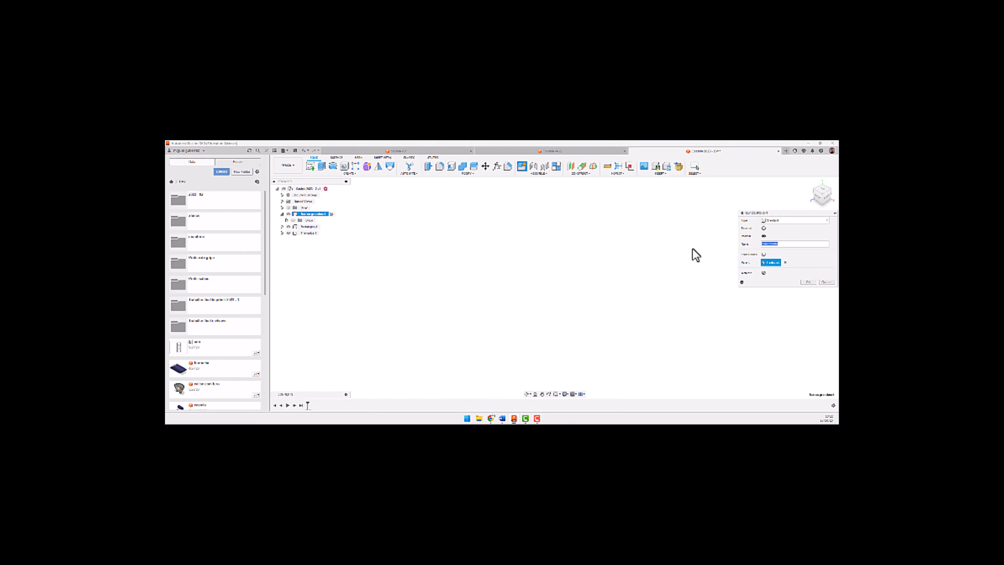
type("Pi")
key("Return")
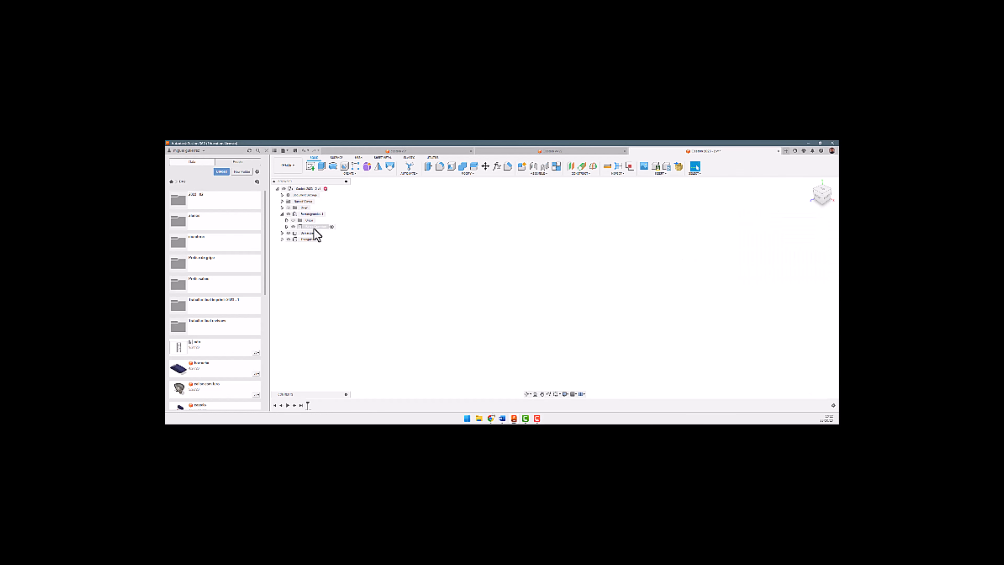
Sketch a 20 by 20 mm center rectangle at the origin on the front plane in the new subcomponent.
left_click(311, 166)
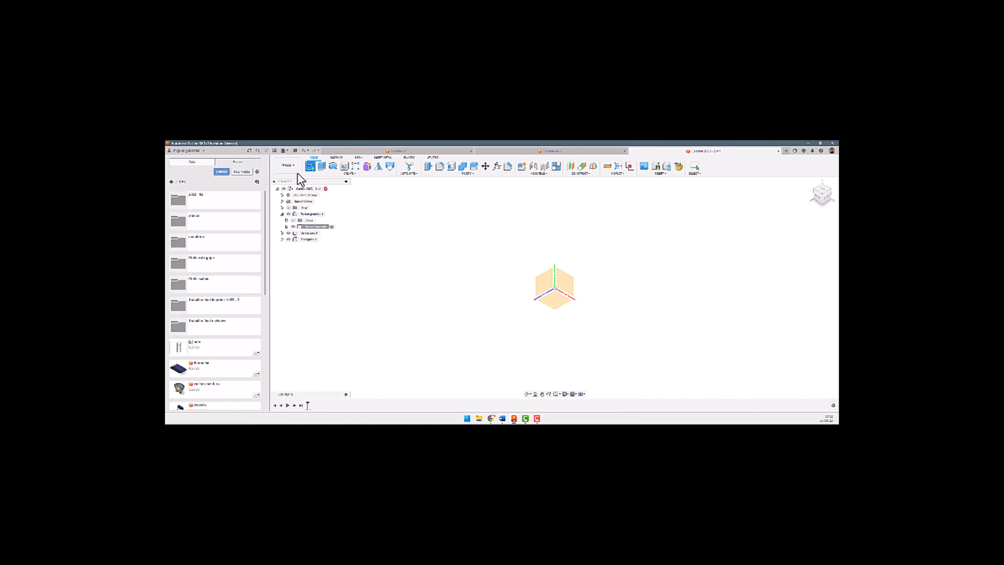
left_click(821, 197)
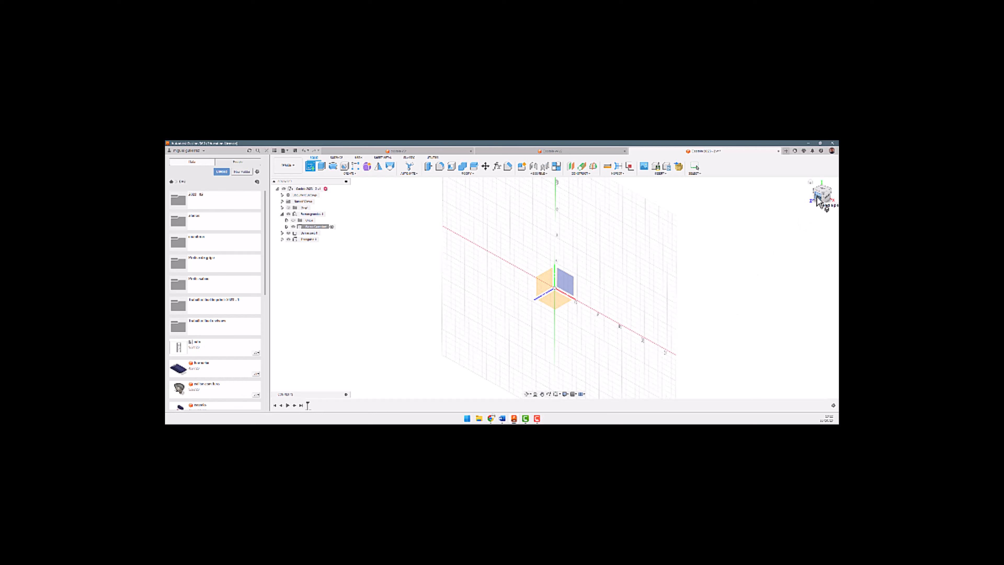
left_click(568, 277)
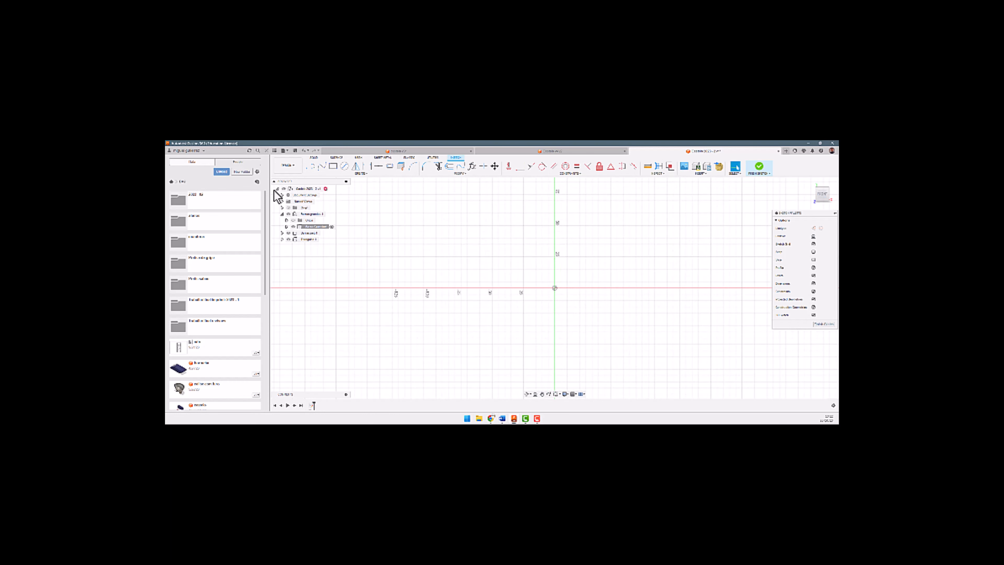
left_click(333, 166)
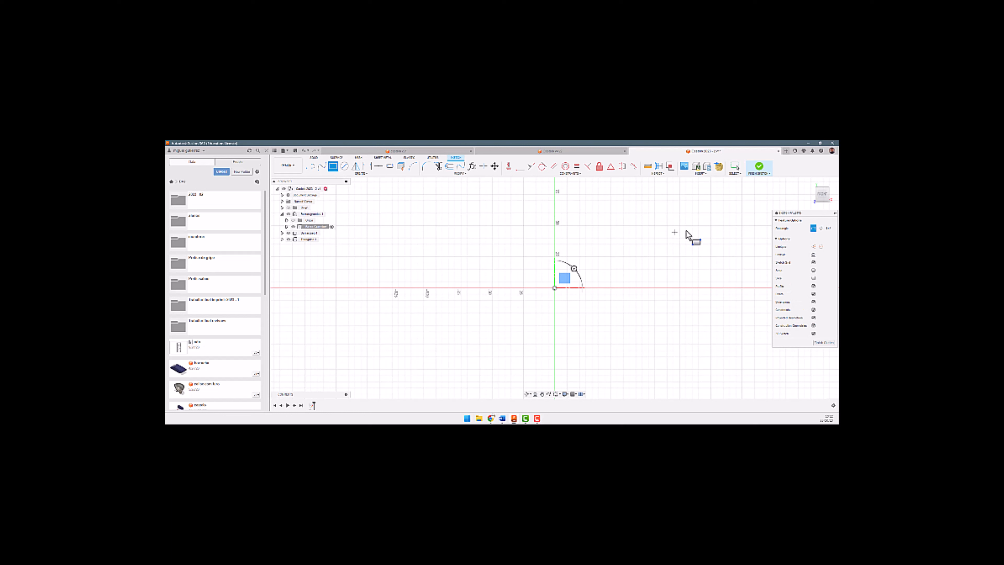
left_click(828, 228)
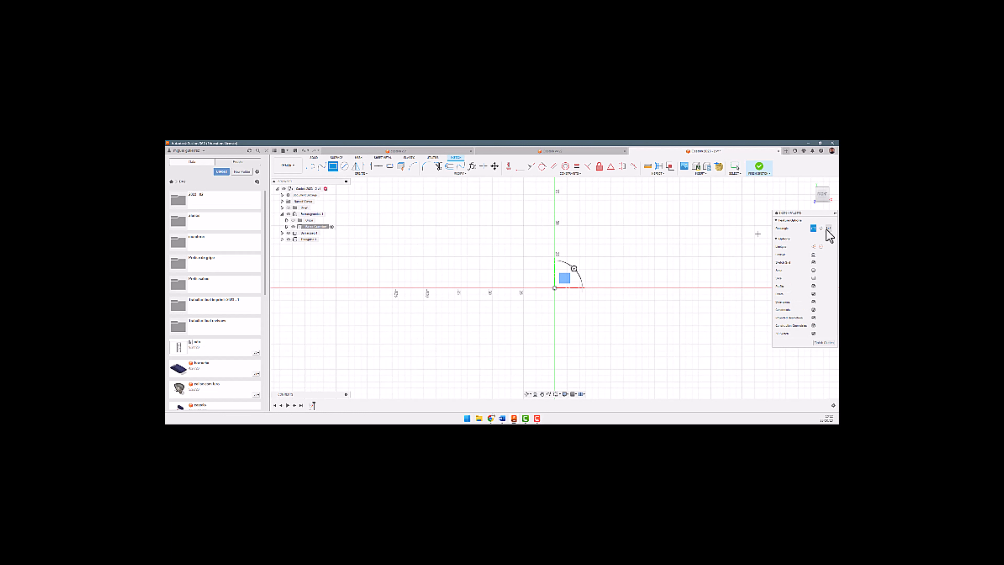
left_click(555, 287)
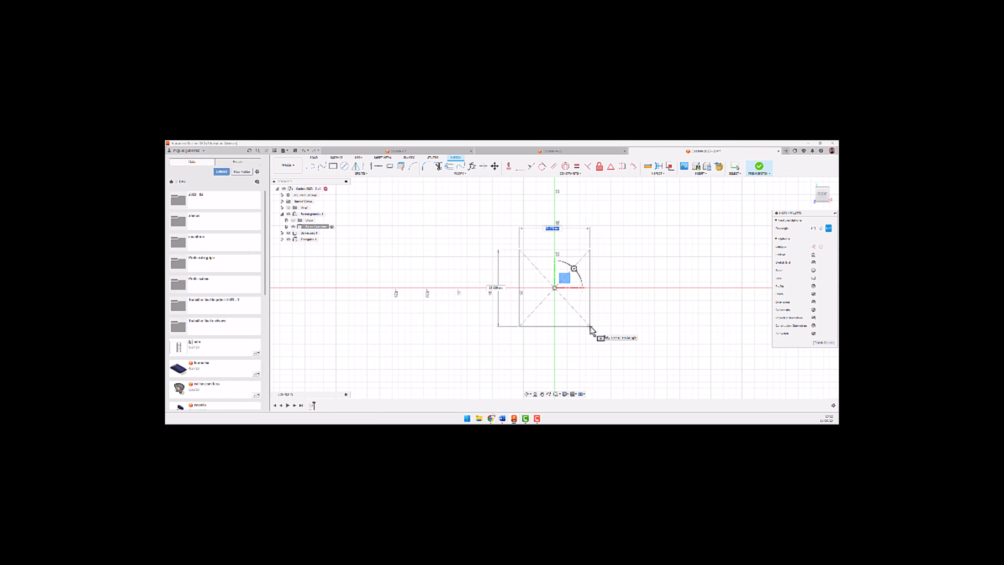
type("20")
key("Tab")
type("20")
key("Tab")
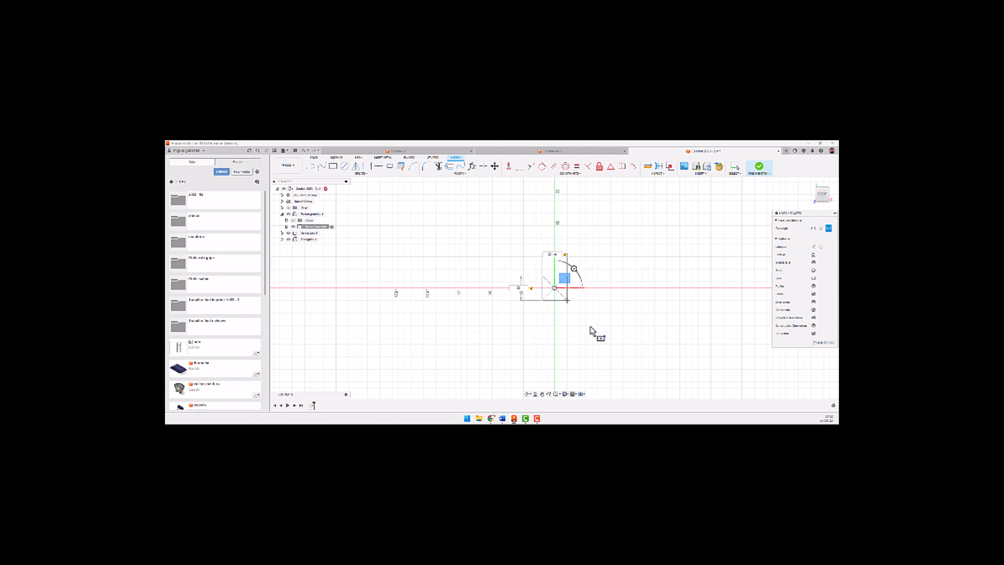
key("Return")
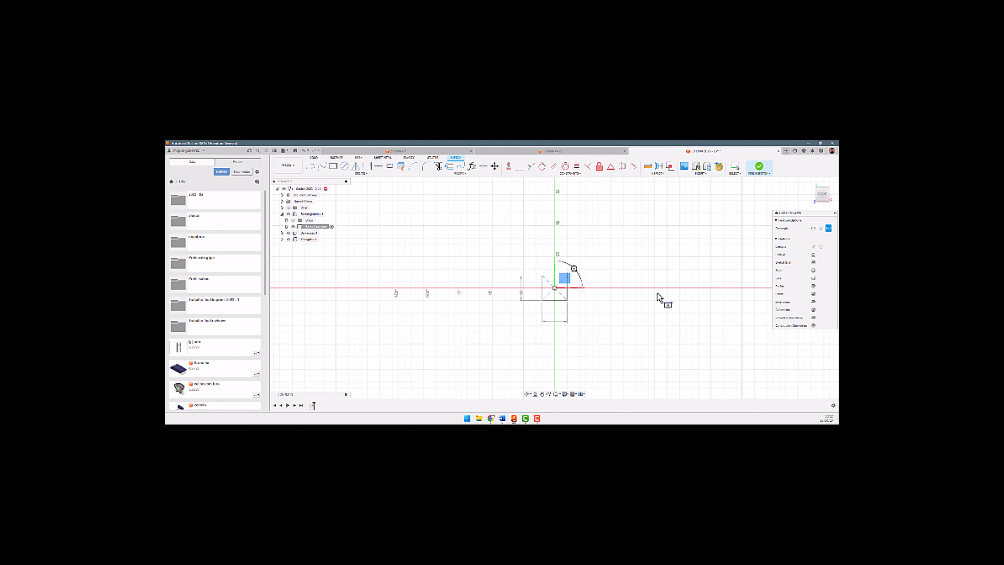
key("Escape")
Extrude the square profile 60 mm as a new body.
mouse_move(614, 292)
middle_mouse_down("shift")
mouse_move(556, 299)
mouse_move(568, 293)
middle_mouse_up("shift")
left_click(566, 288)
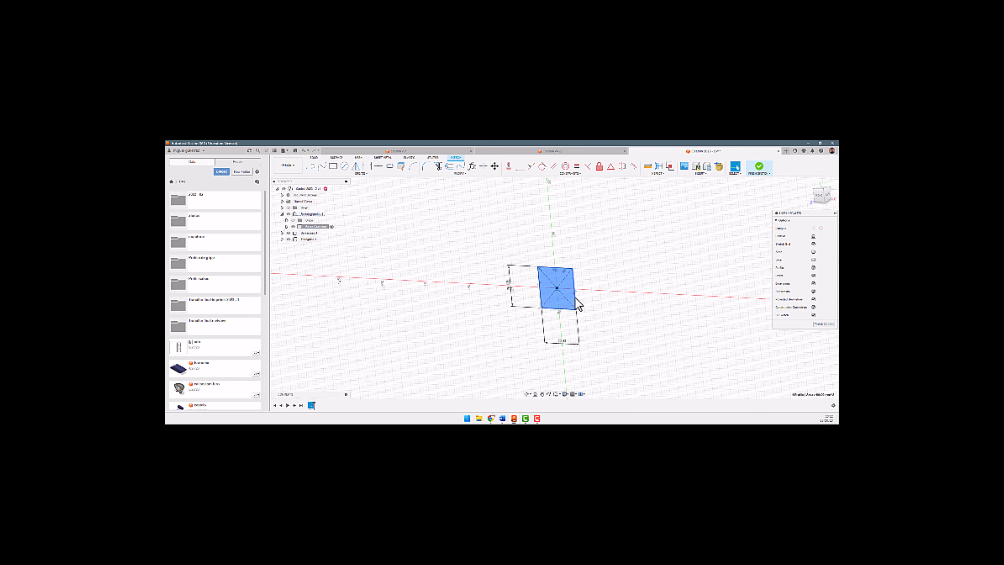
key("e")
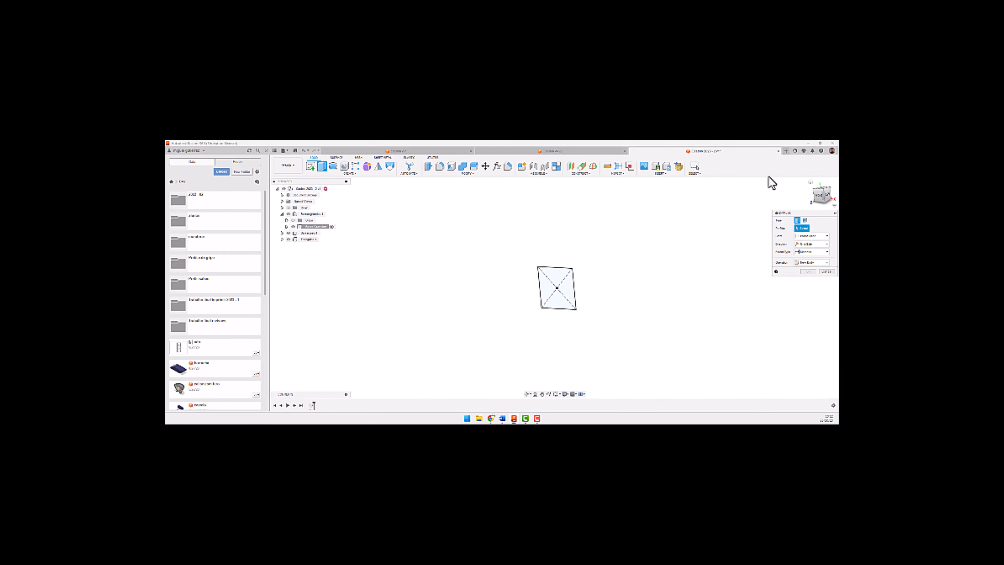
left_click(564, 290)
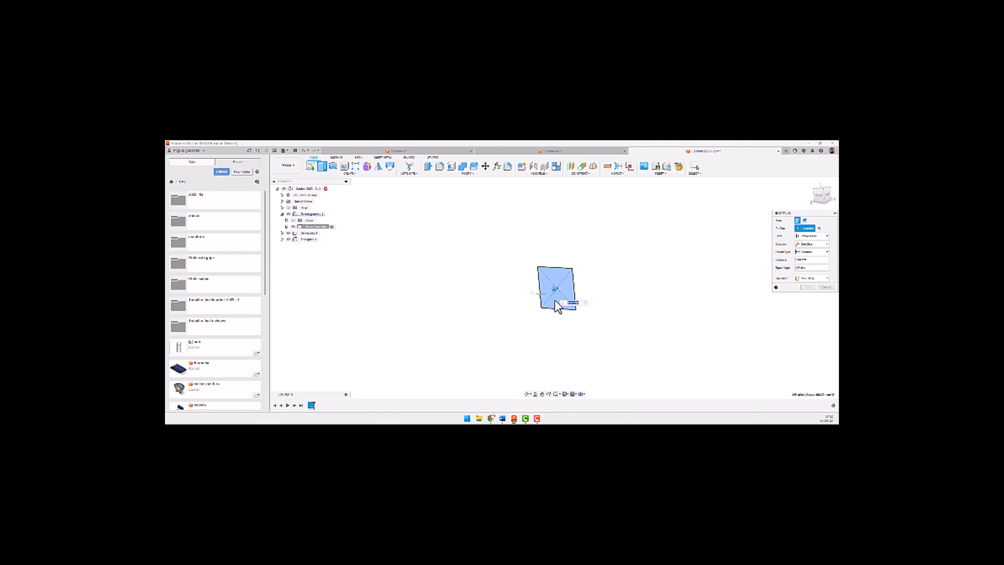
type("60")
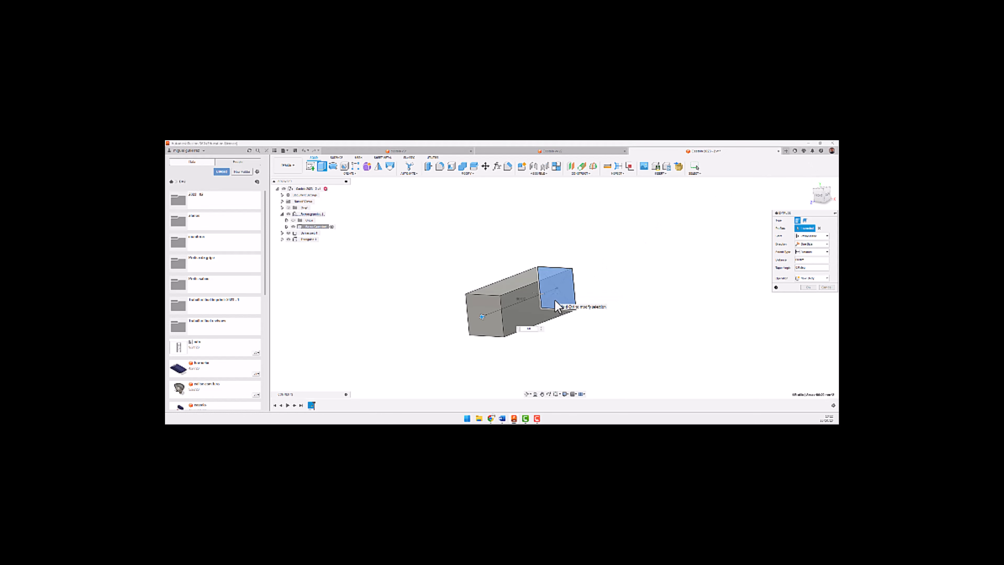
key("Return")
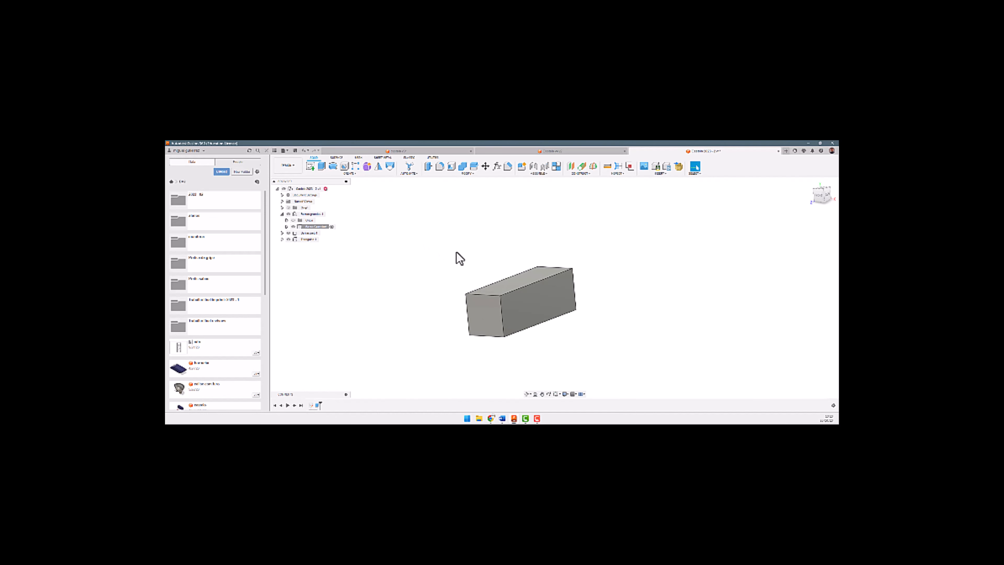
Apply the glossy blue enamel paint appearance to the 60 mm square prism.
key("a")
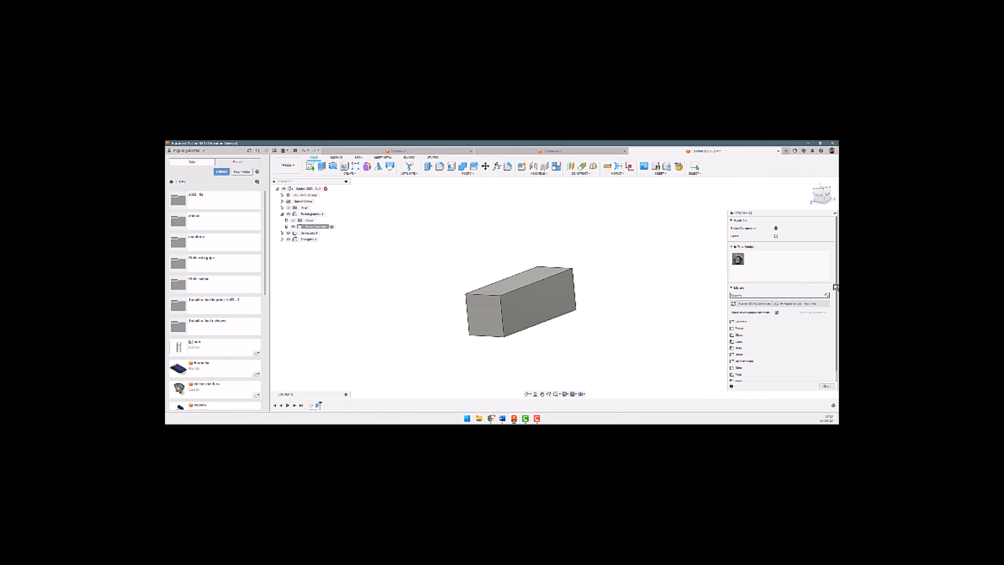
scroll(753, 340, "down", 3)
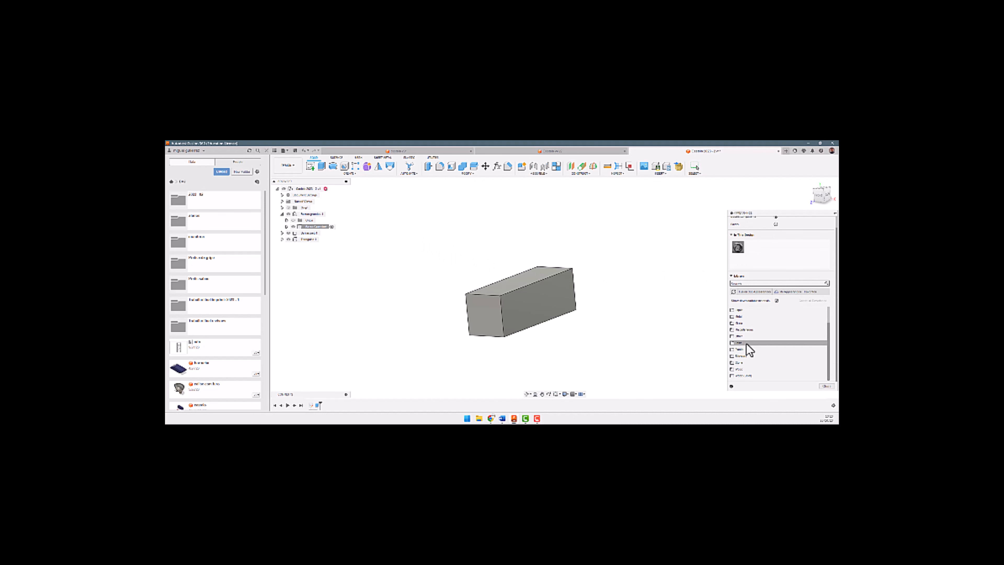
left_click(737, 349)
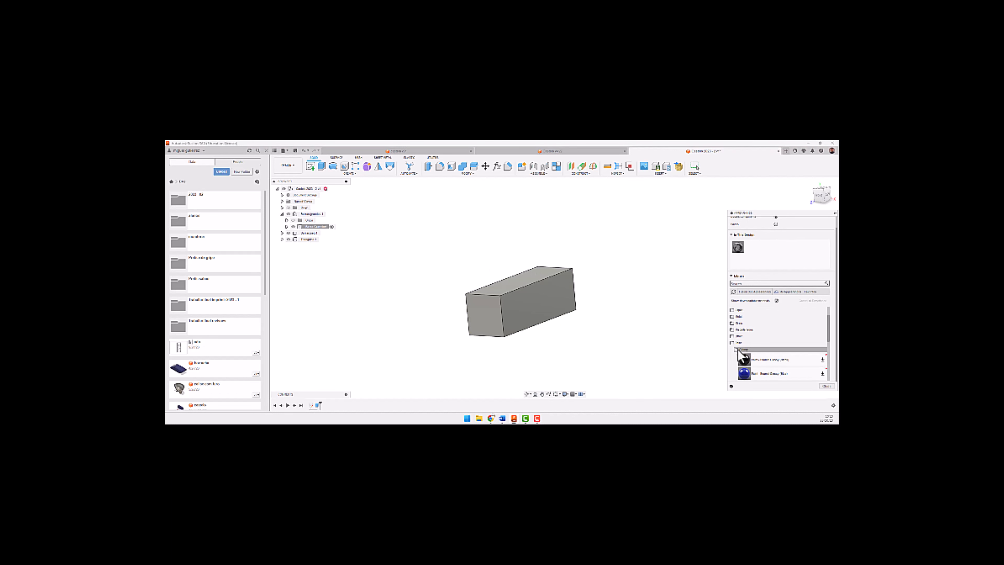
scroll(739, 348, "down", 3)
scroll(743, 338, "up", 3)
scroll(747, 351, "down", 2)
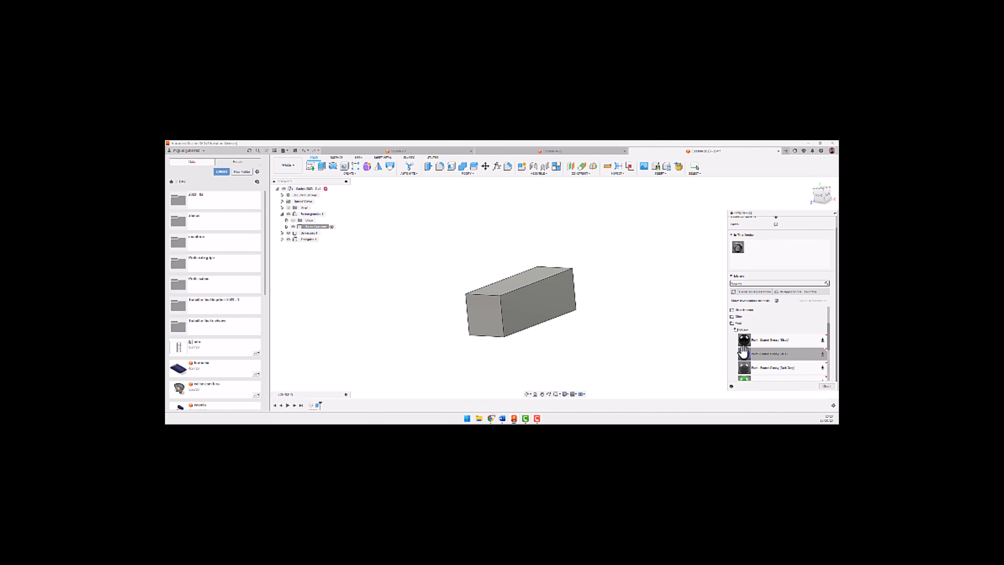
mouse_move(743, 353)
left_mouse_down()
mouse_move(539, 309)
mouse_move(545, 325)
left_mouse_up()
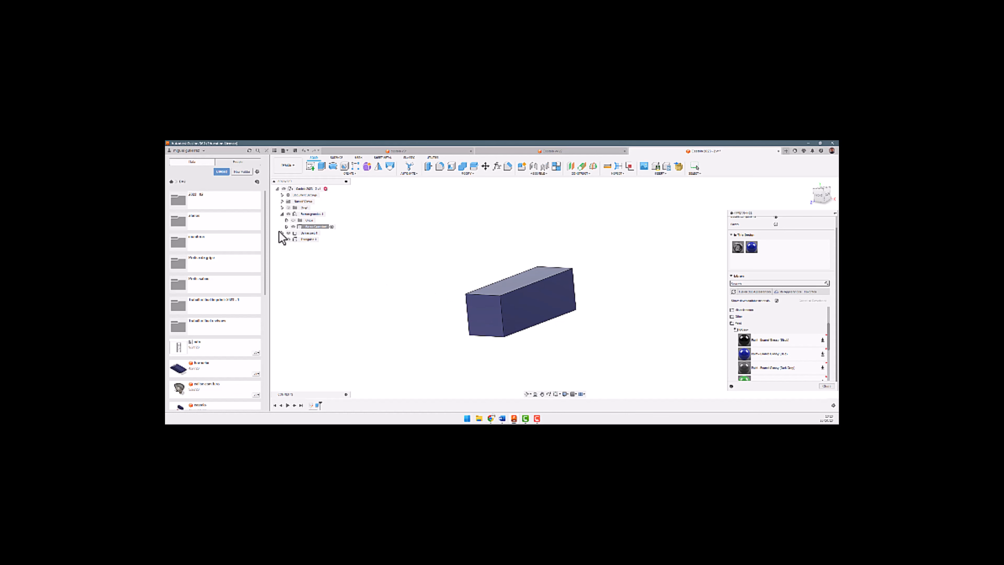
Hide the first component with its prism and activate the second component.
left_click(288, 213)
left_click(288, 214)
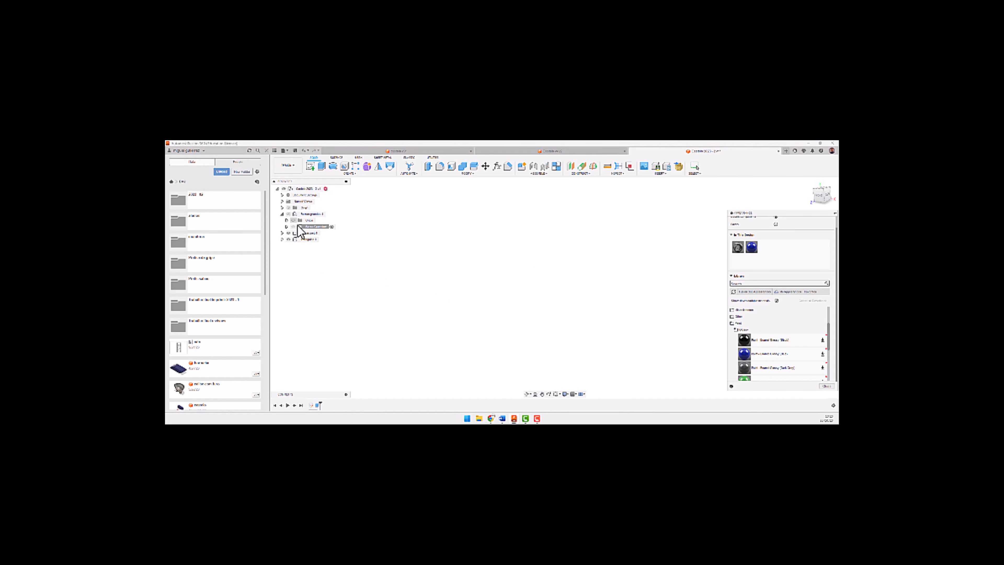
left_click(319, 233)
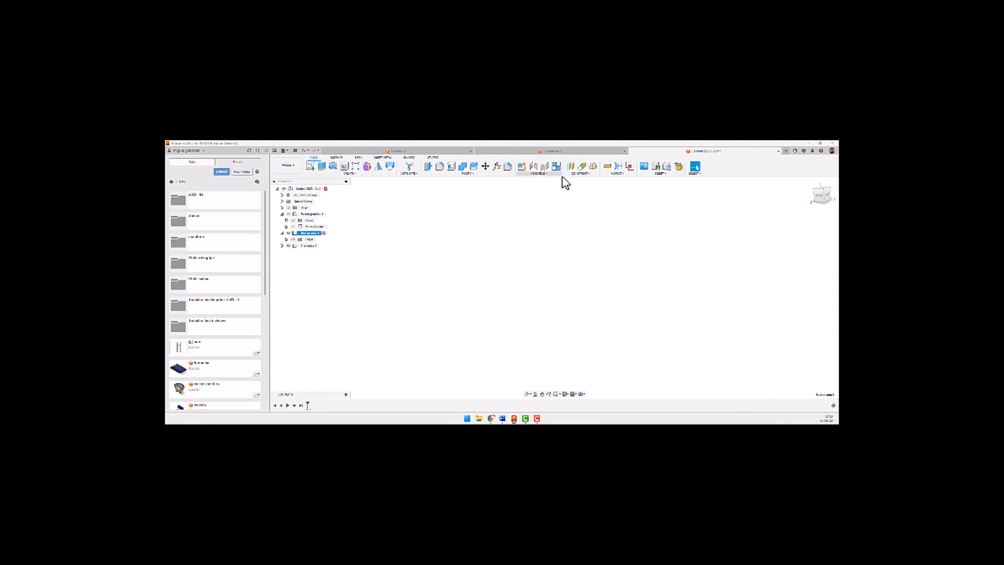
Create a new subcomponent inside the second component and rename it.
left_click(522, 166)
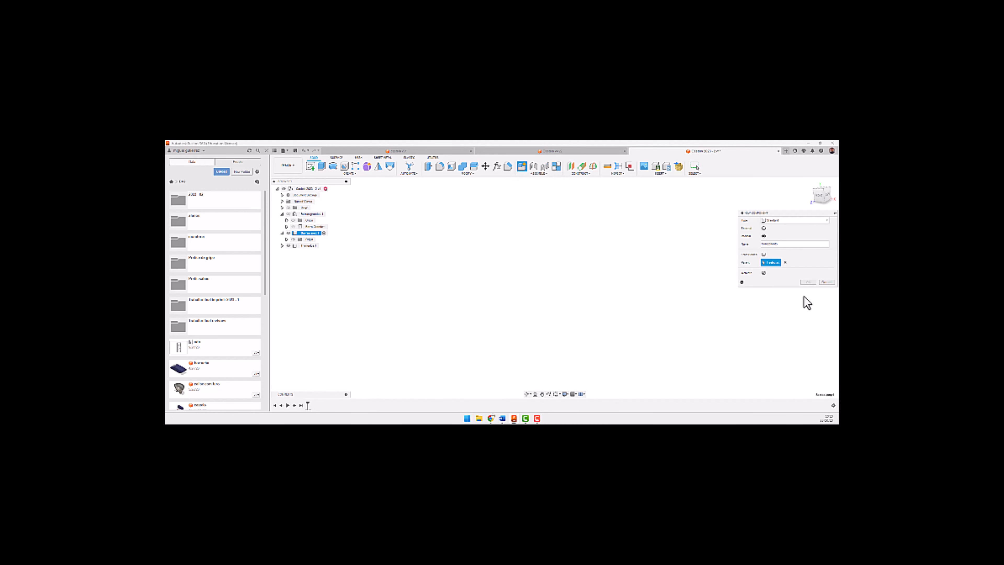
double_click(775, 244)
key("Return")
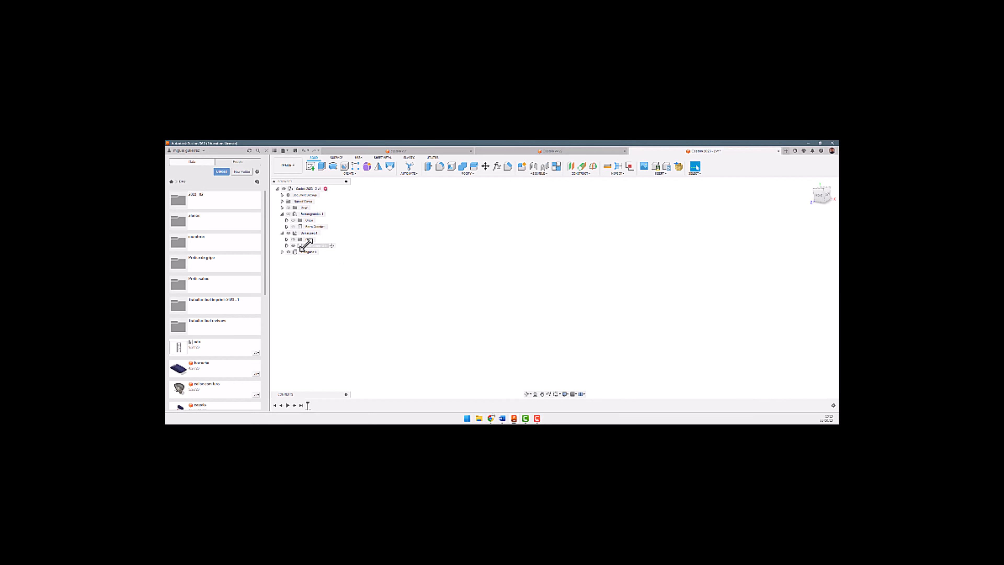
left_click(315, 246)
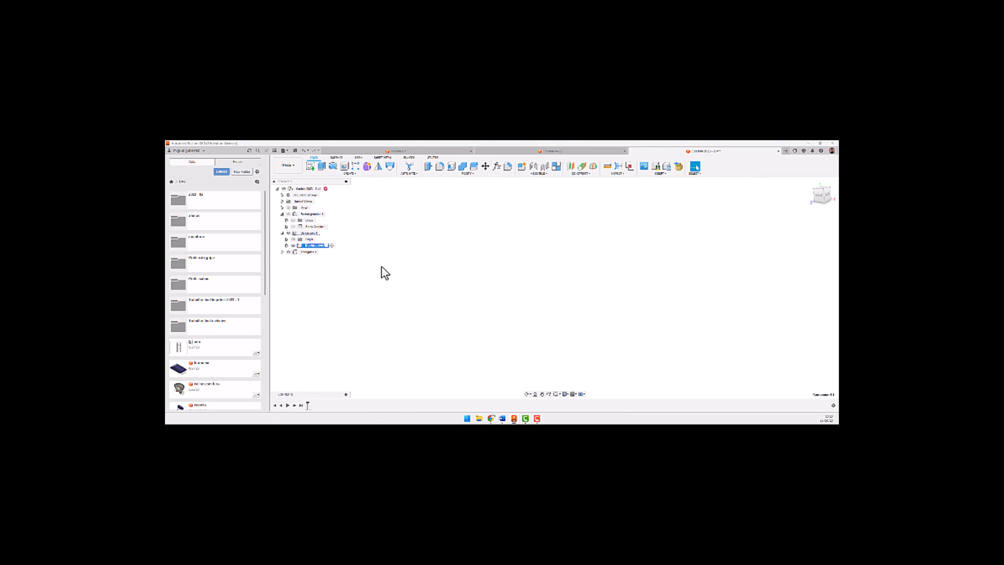
type("Bal")
key("Return")
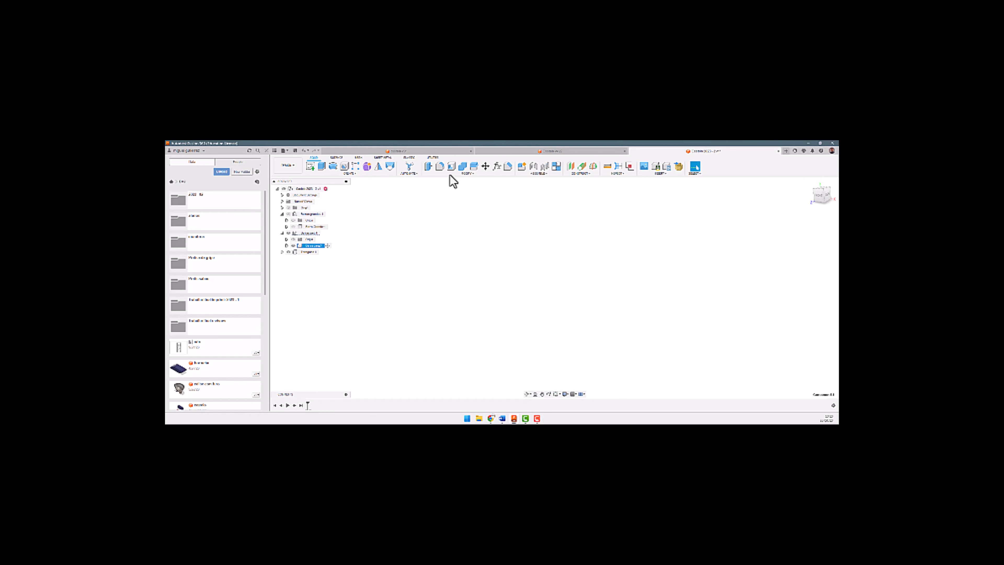
Sketch a 20 by 20 mm center rectangle at the origin on the front plane in the second component's subcomponent.
left_click(310, 167)
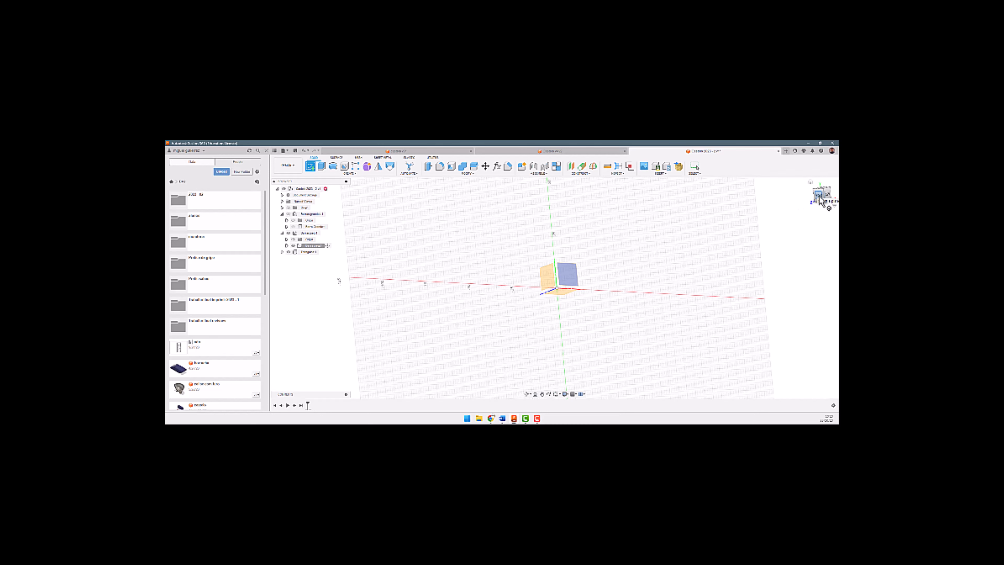
left_click(567, 274)
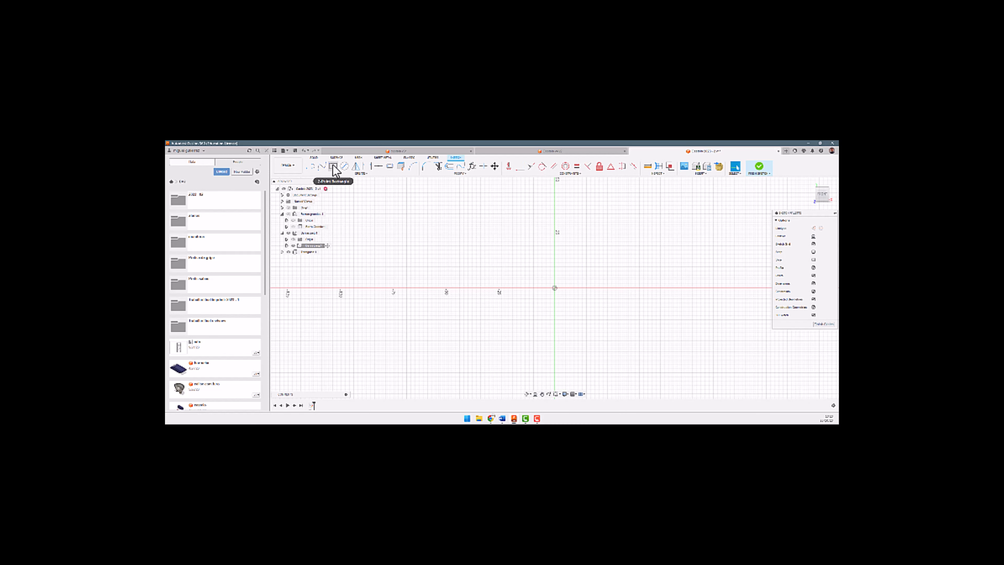
left_click(333, 167)
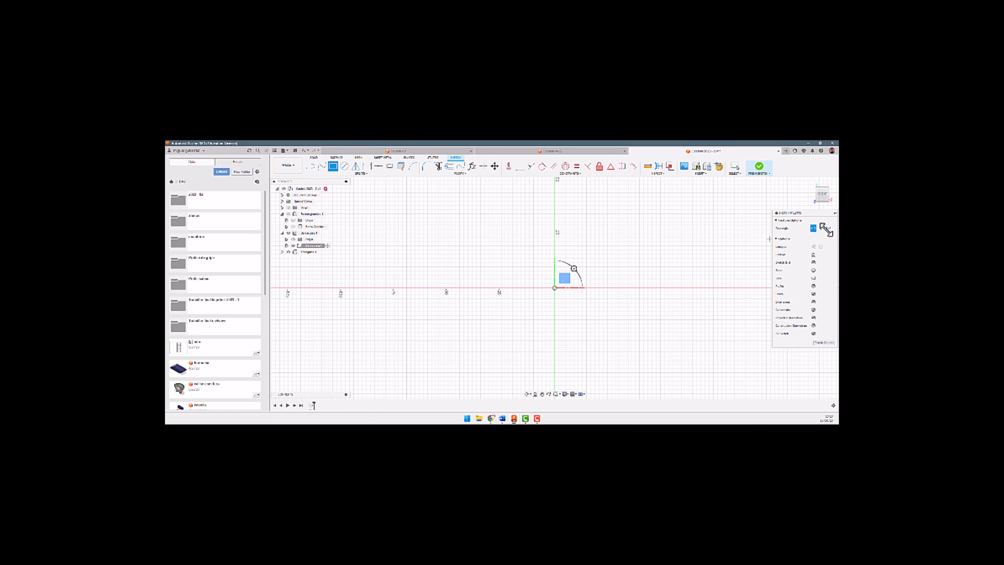
left_click(828, 229)
left_click(555, 288)
type("20")
key("Tab")
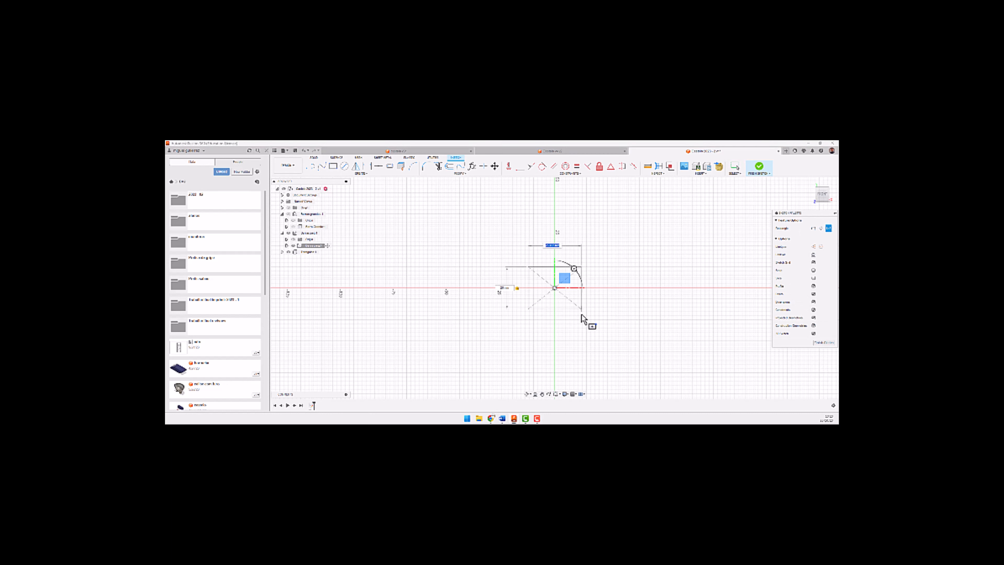
type("20")
key("Tab")
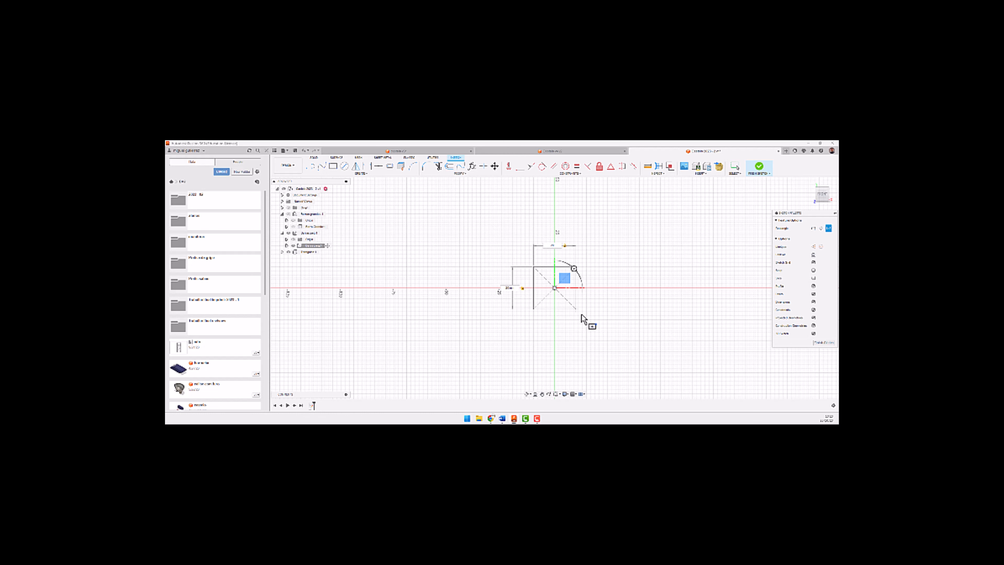
key("Return")
Extrude the new square profile 40 mm as a new body.
key("e")
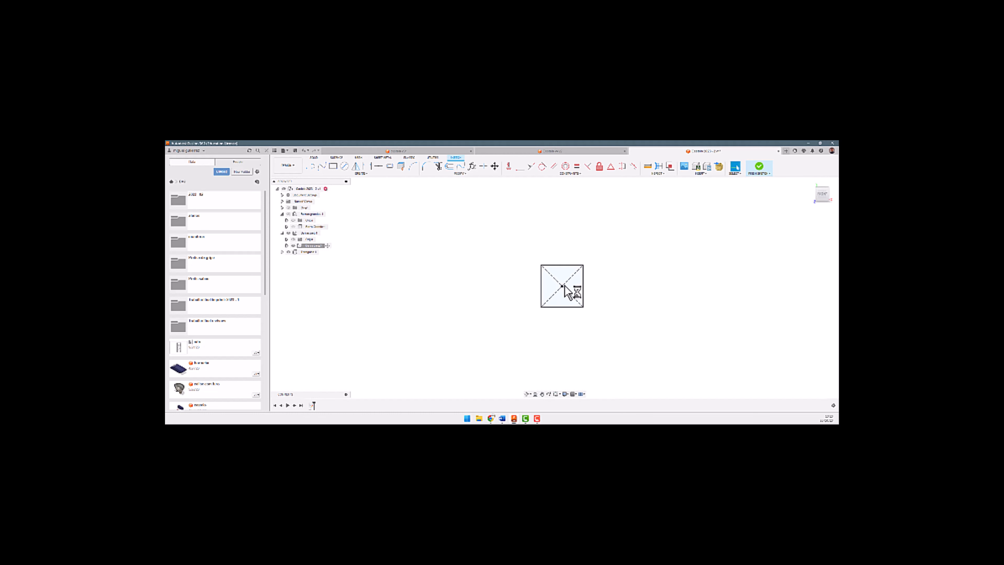
left_click(567, 284)
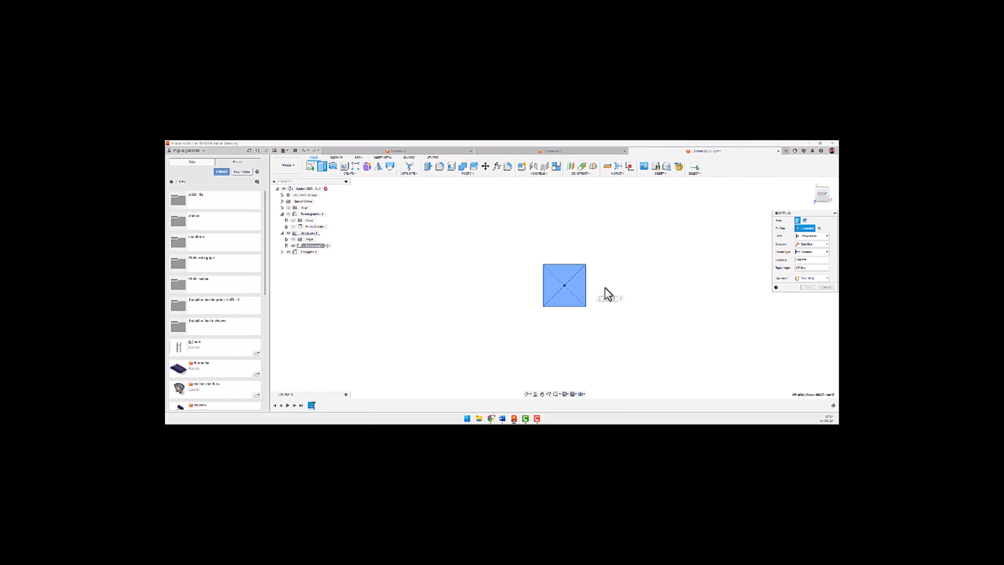
middle_click_drag(623, 269, 588, 282, "shift")
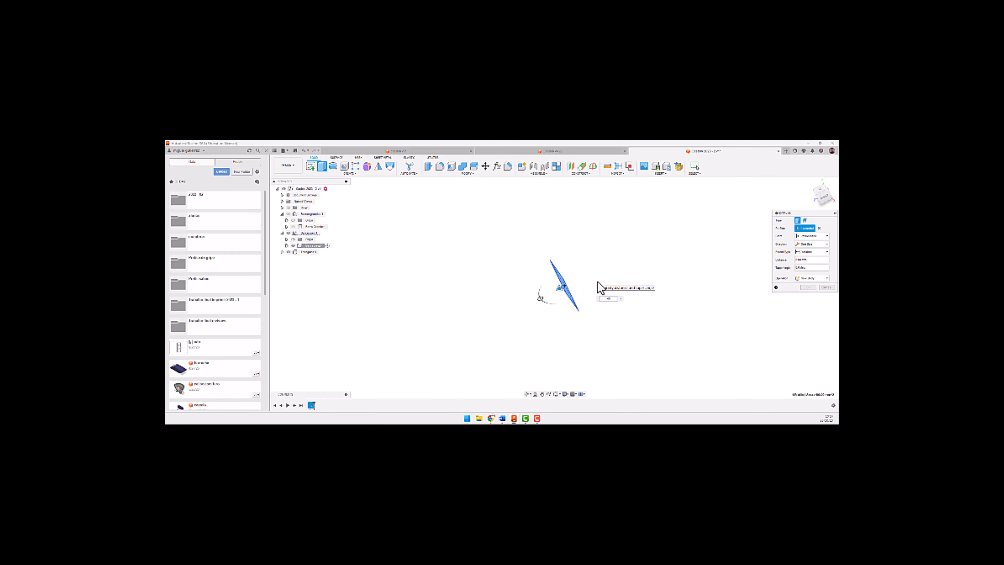
key("Return")
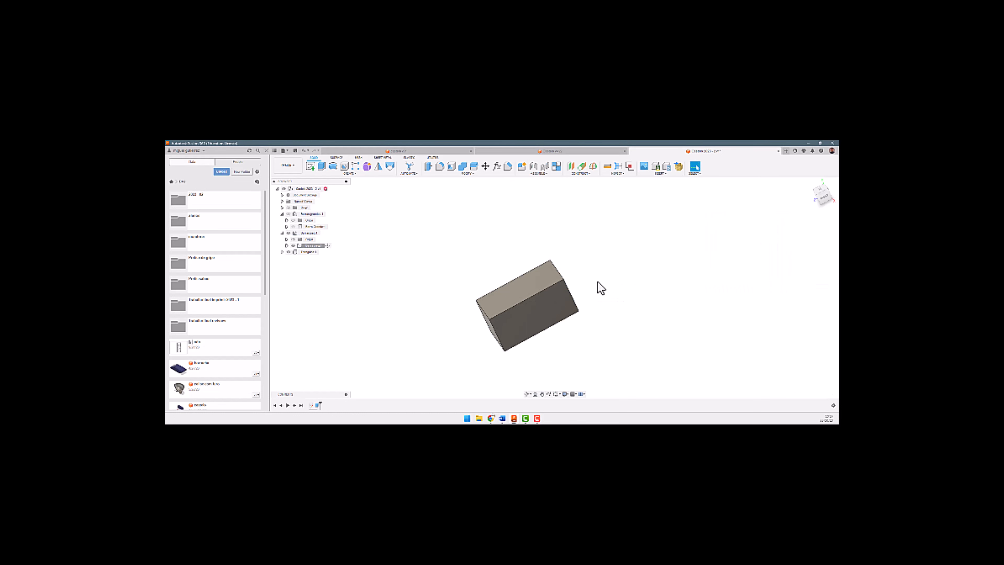
Apply the glossy red enamel paint appearance to the shorter square prism.
key("a")
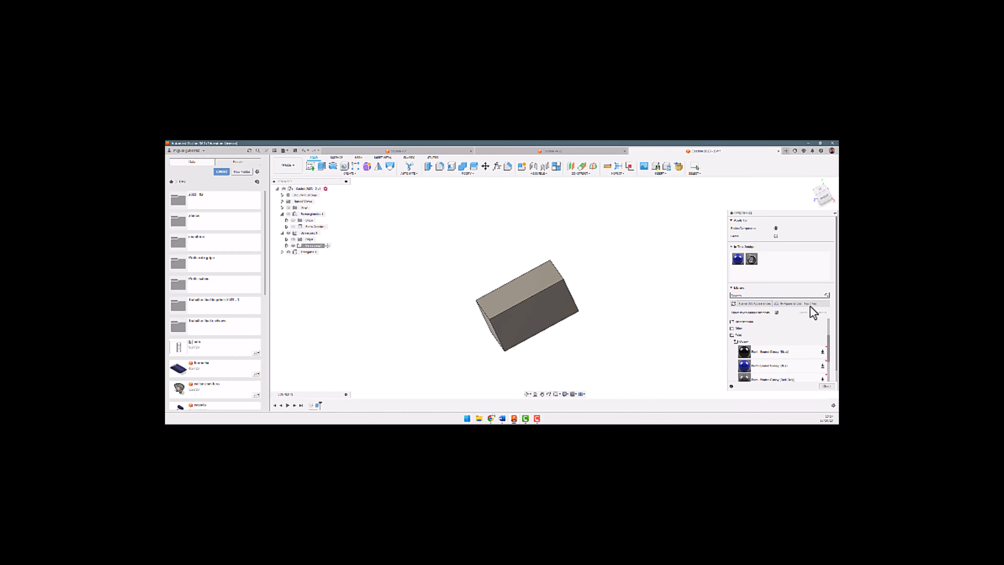
mouse_move(744, 325)
left_mouse_down()
mouse_move(607, 330)
mouse_move(563, 316)
left_mouse_up()
mouse_move(527, 366)
middle_mouse_down("shift")
mouse_move(538, 352)
mouse_move(521, 348)
middle_mouse_up("shift")
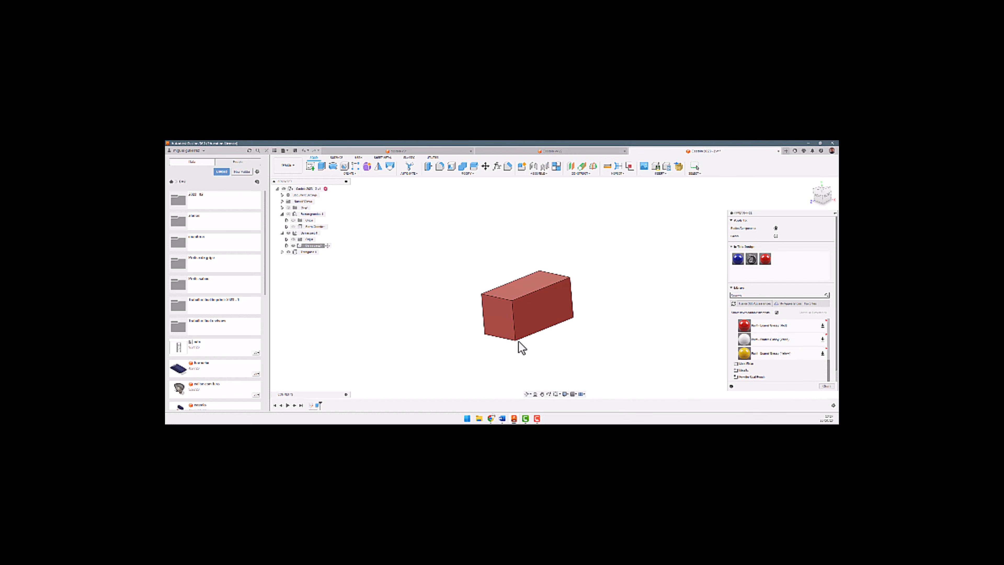
Expand the subcomponents of the first two components and give their bodies descriptive names.
left_click(286, 226)
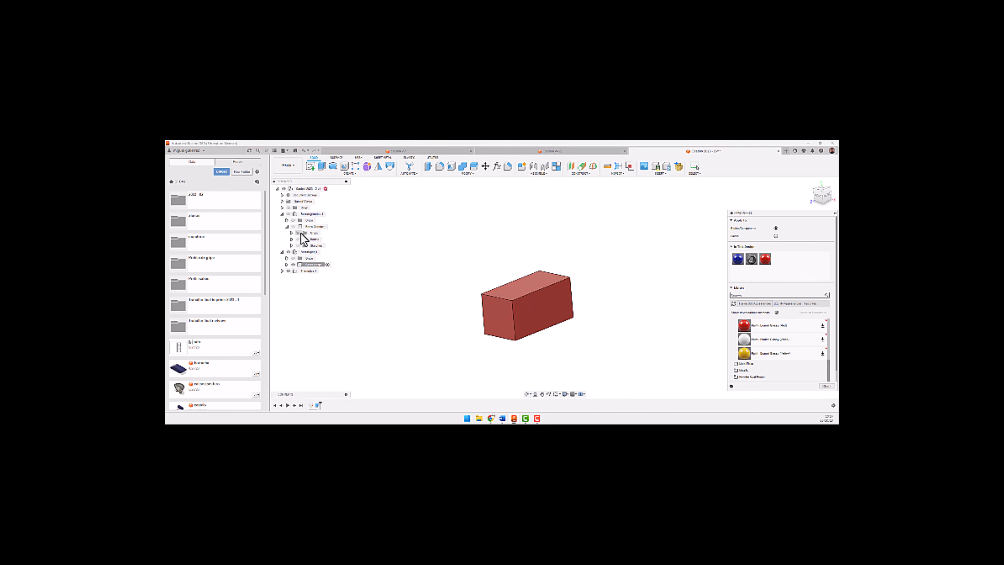
left_click(291, 239)
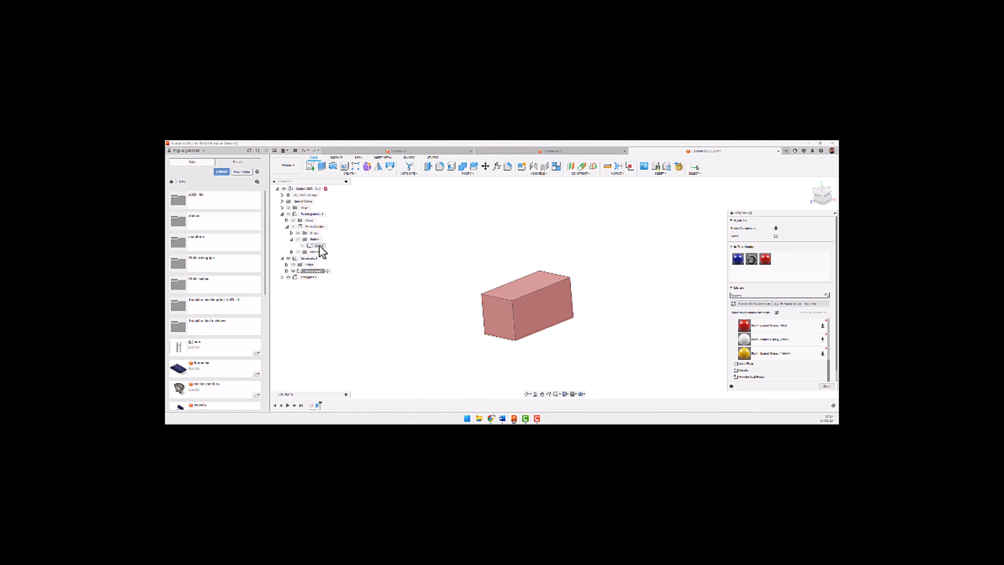
left_click(320, 245)
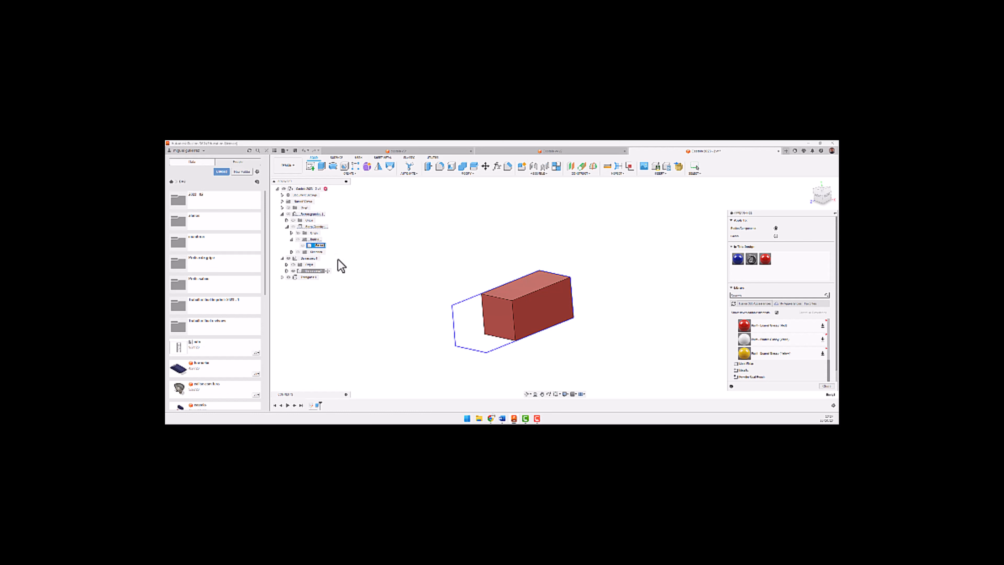
key("Escape")
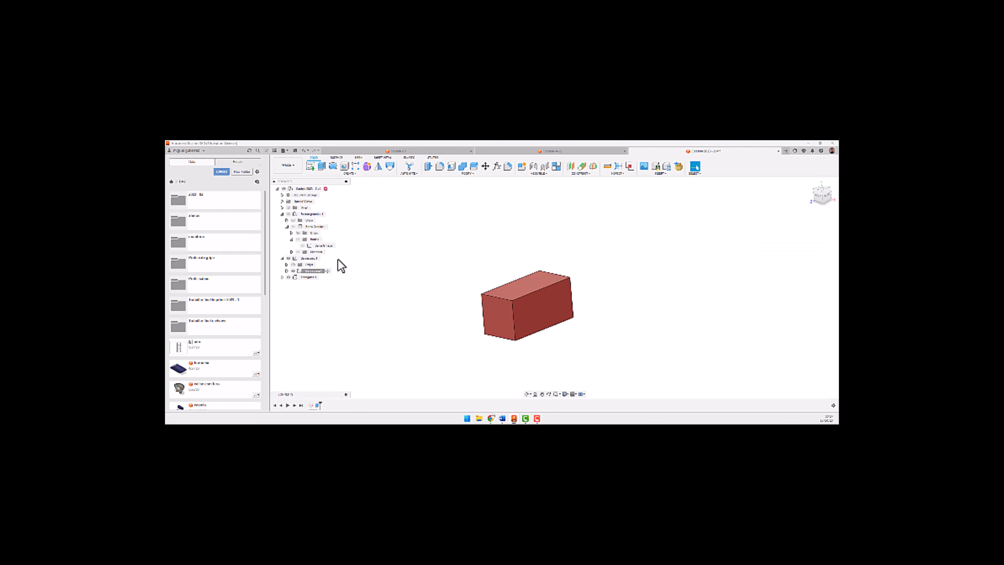
left_click(286, 270)
left_click(291, 283)
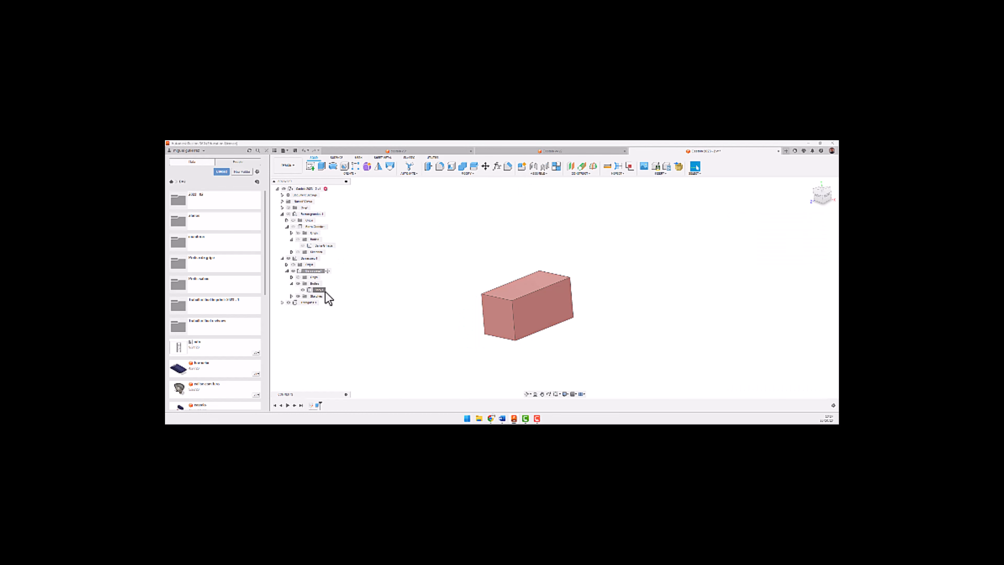
left_click(325, 290)
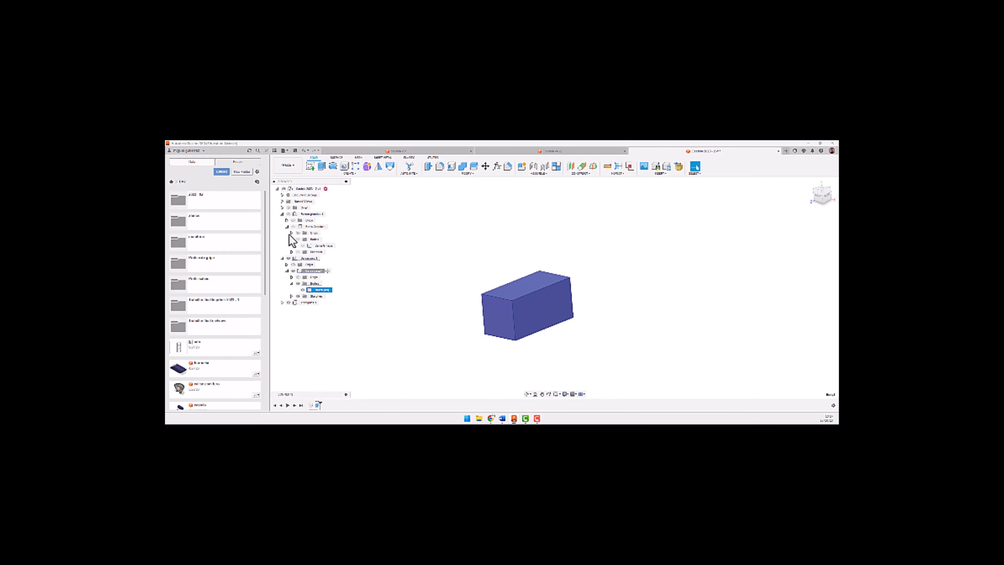
Hide the second component, collapse the first two components, and activate the third one.
left_click(283, 214)
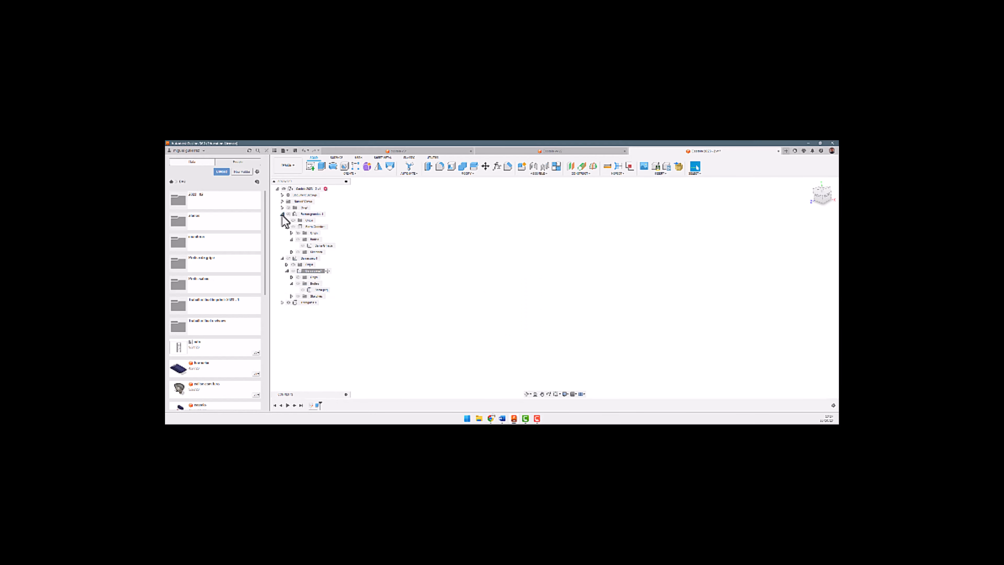
left_click(282, 221)
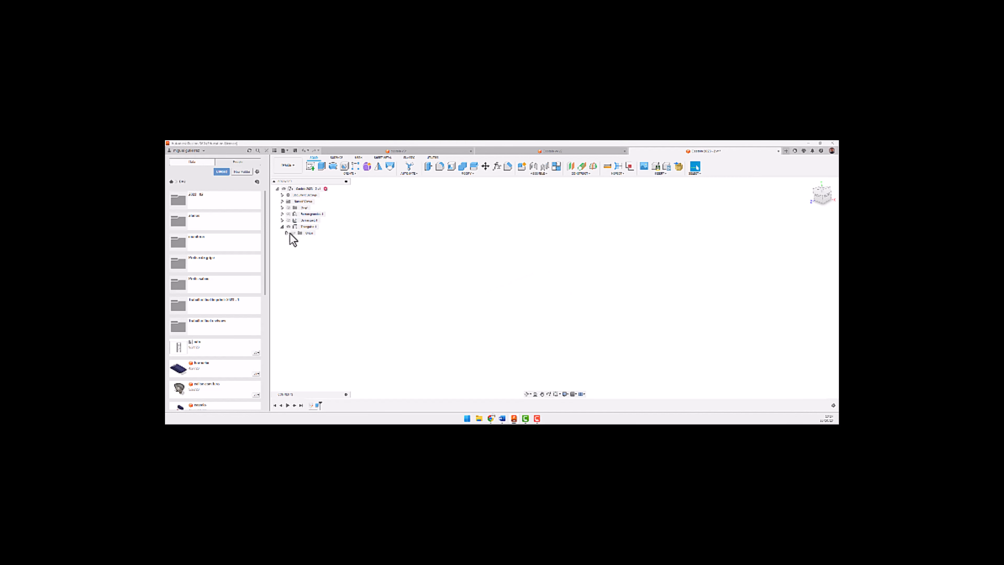
left_click(323, 227)
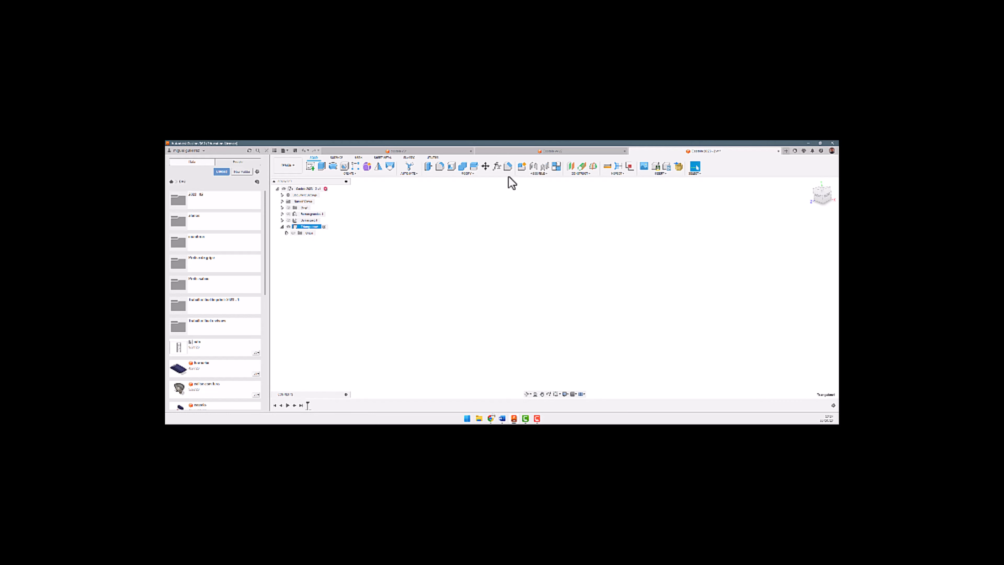
Create a named subcomponent inside the third component.
left_click(522, 167)
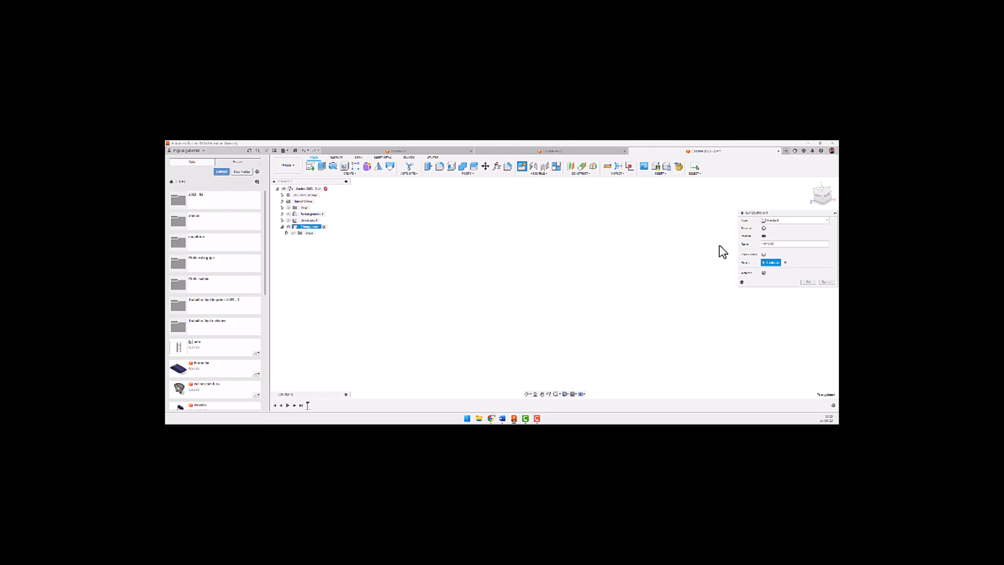
key("Return")
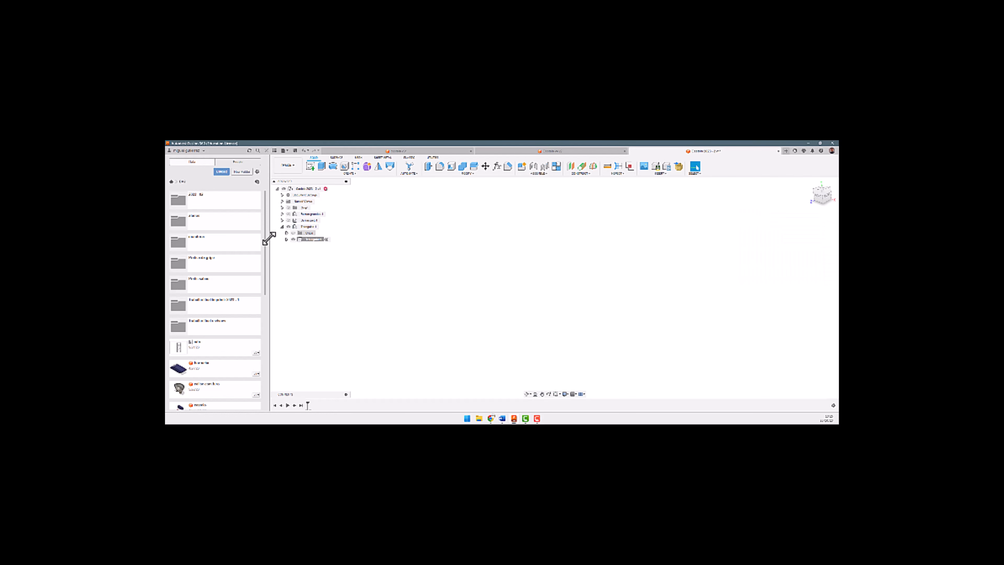
double_click(312, 239)
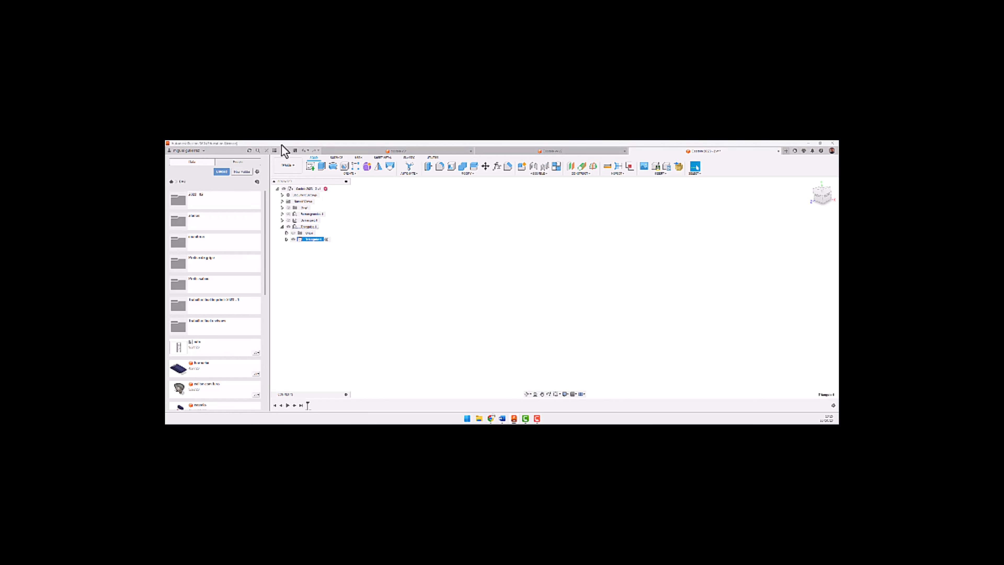
Start a sketch in the new subcomponent and draw a vertical construction line upward from the origin.
left_click(310, 167)
left_click(567, 283)
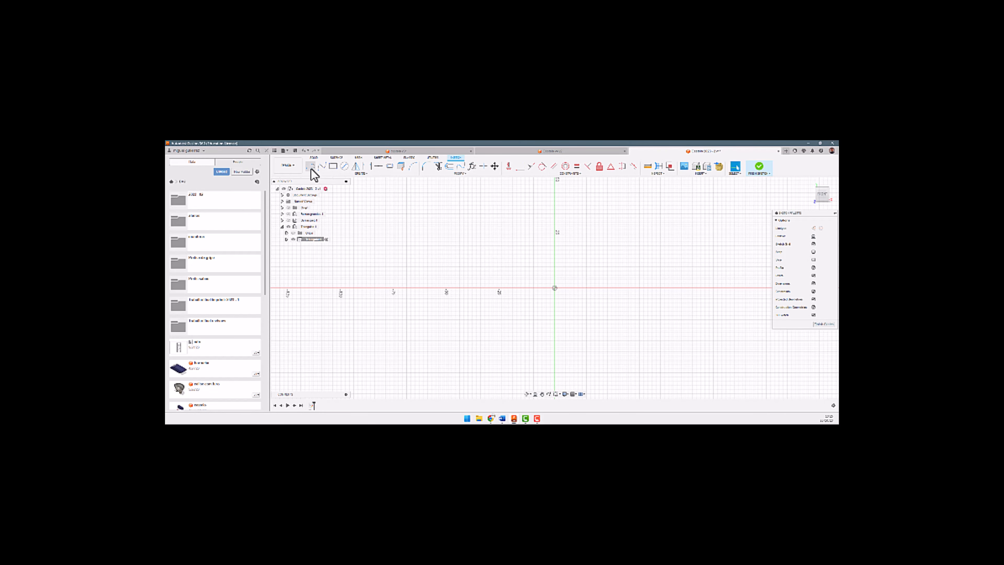
left_click(311, 167)
scroll(583, 255, "up", 4)
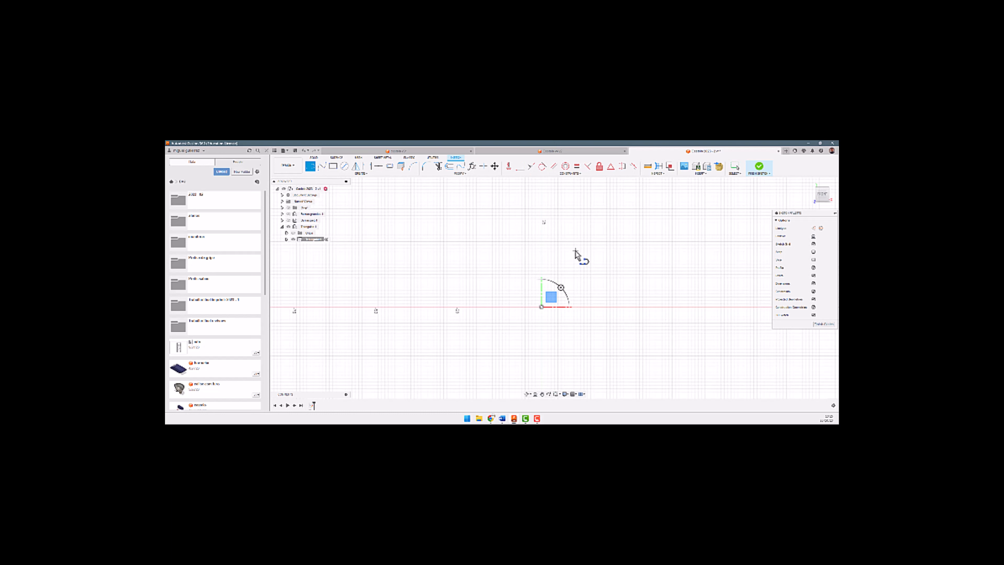
left_click(814, 228)
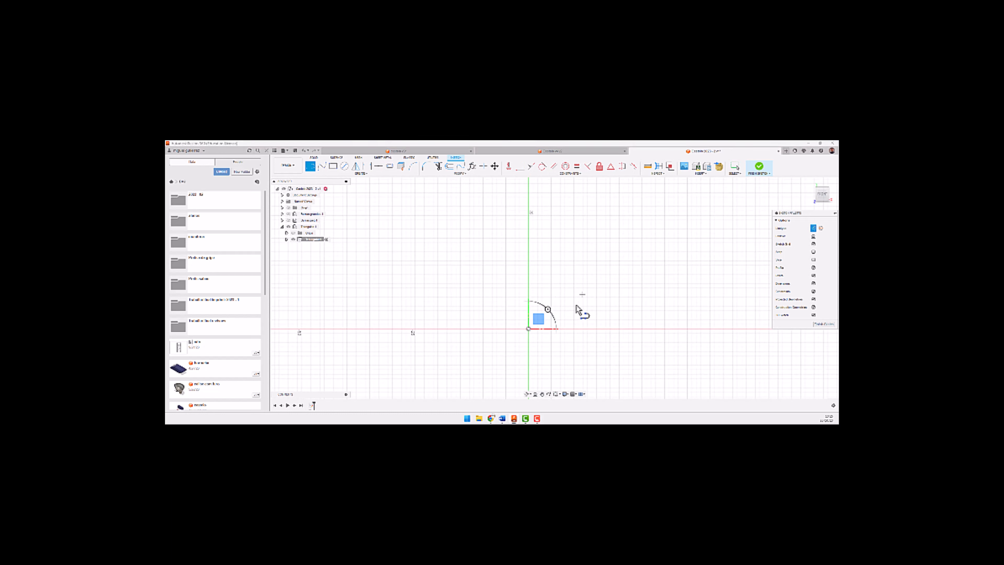
left_click(529, 328)
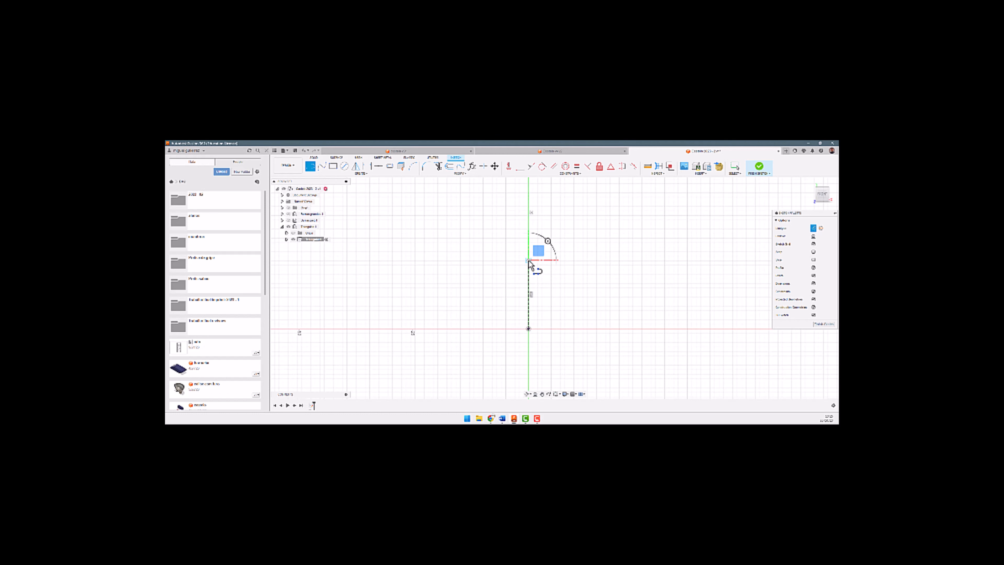
key("Escape")
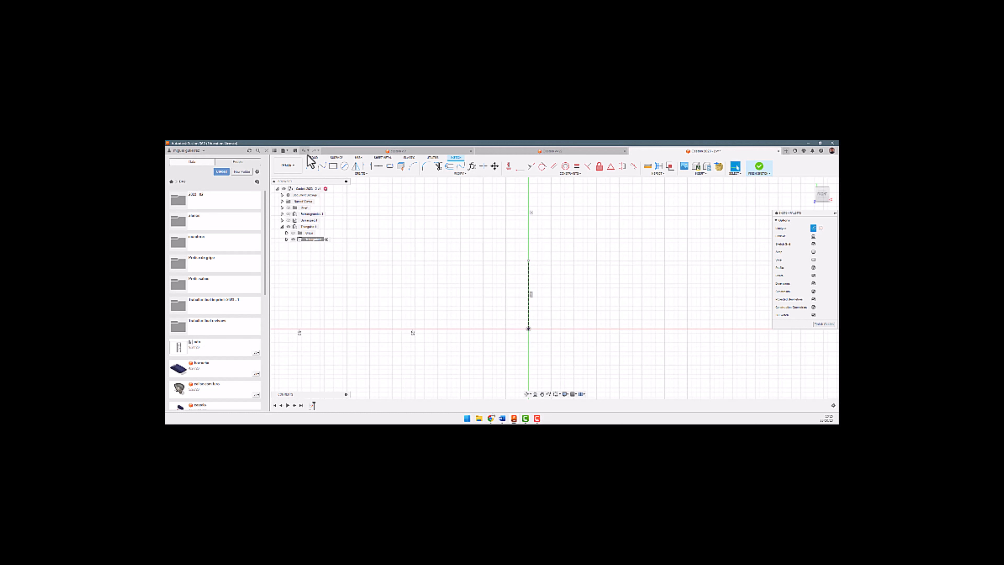
Draw a sloped line from the construction line's upper end to the horizontal axis and close the right triangle at the origin.
left_click(310, 165)
left_click(529, 261)
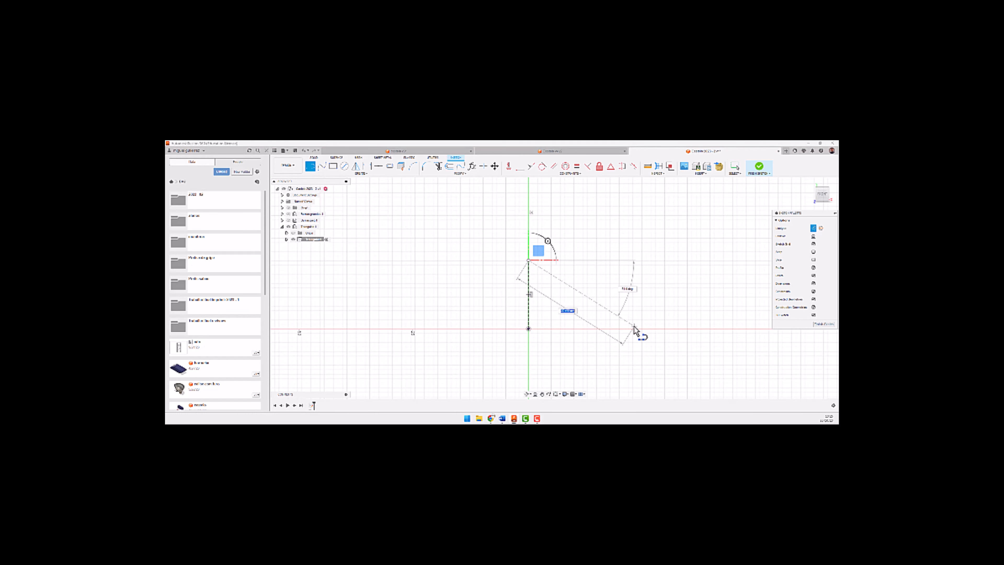
left_click(624, 328)
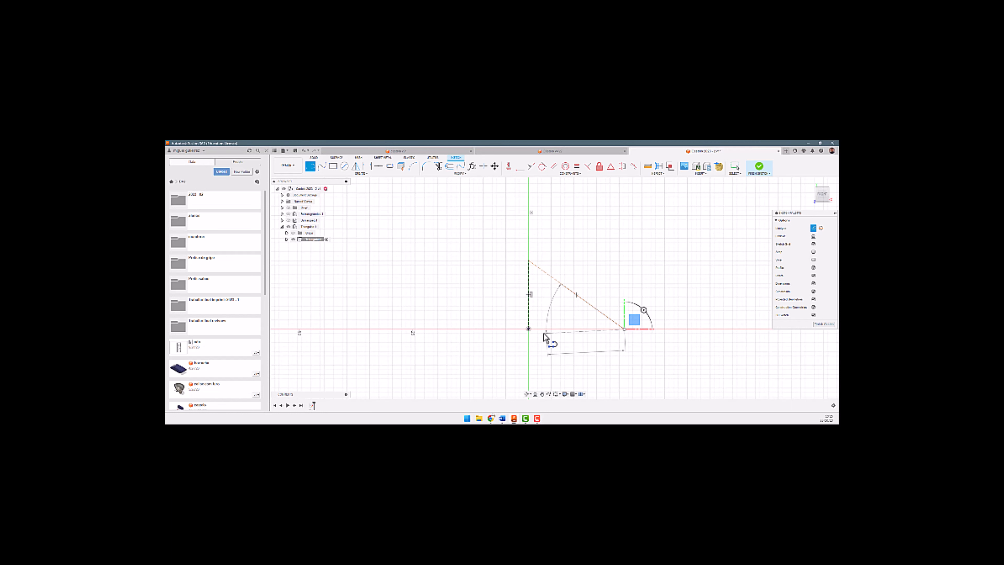
left_click(529, 328)
key("Escape")
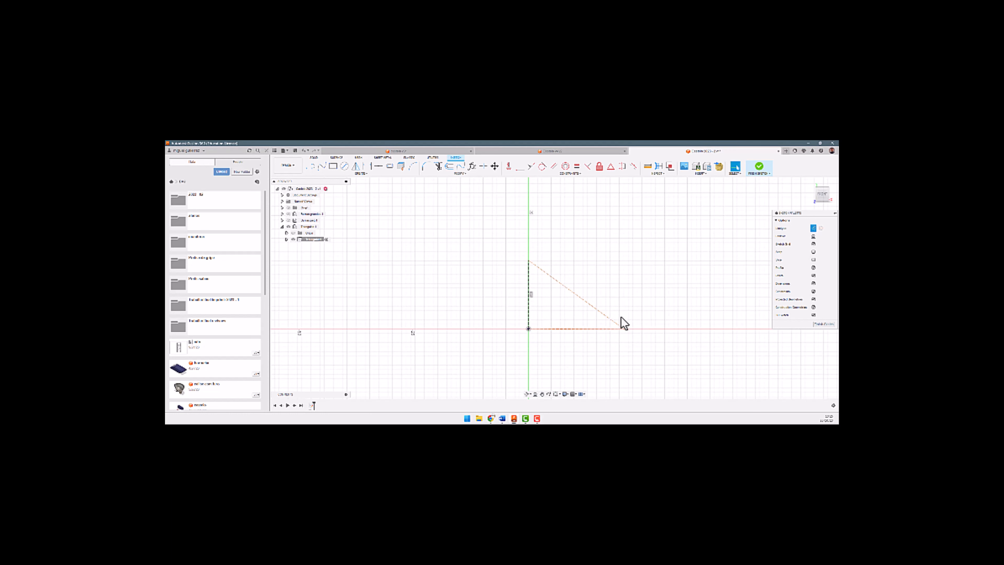
Apply a horizontal constraint to the triangle's base line.
left_click(602, 329)
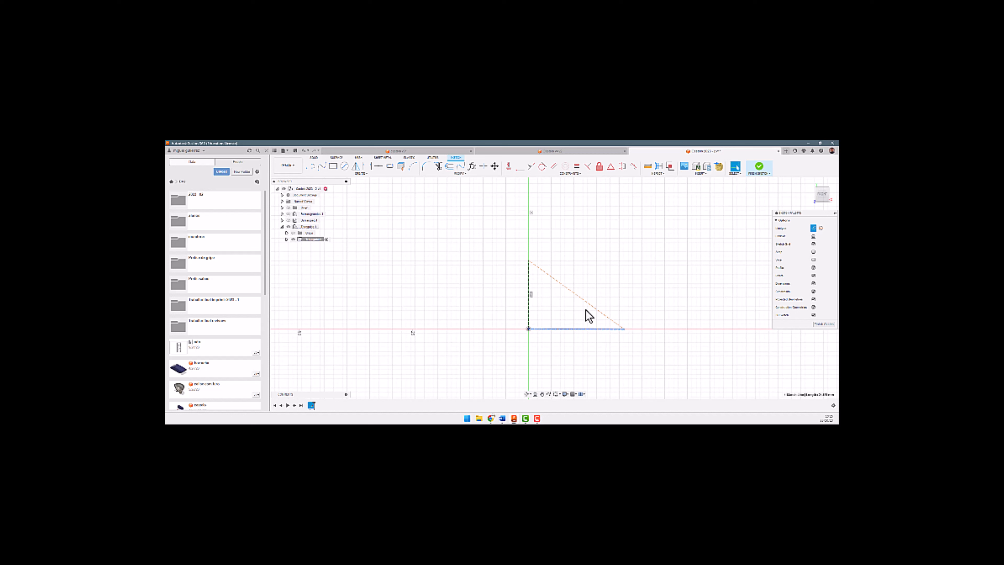
left_click(508, 168)
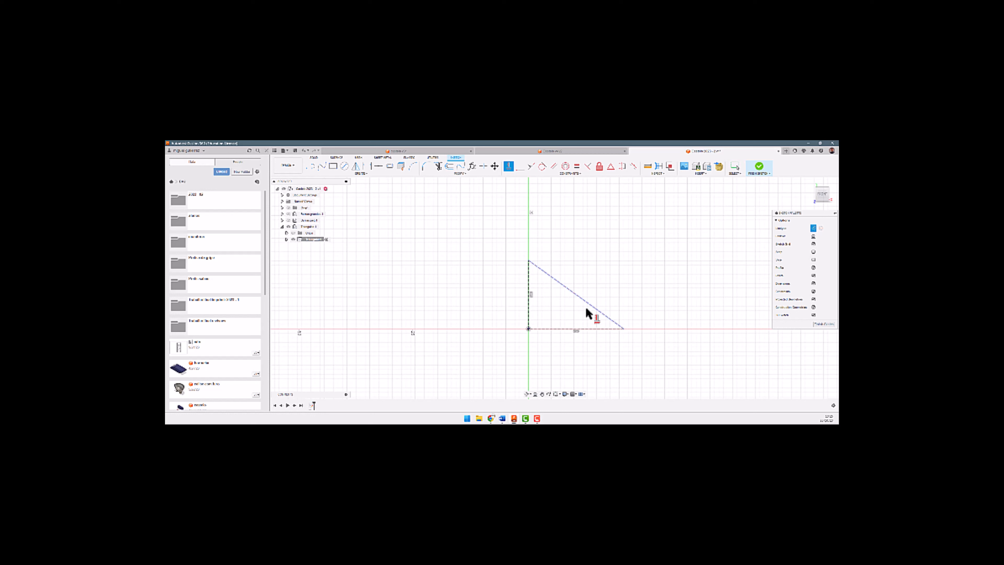
key("Escape")
Convert the triangle's base and sloped side from construction to normal lines, keeping the vertical side as construction.
left_click(568, 329)
left_click(574, 294)
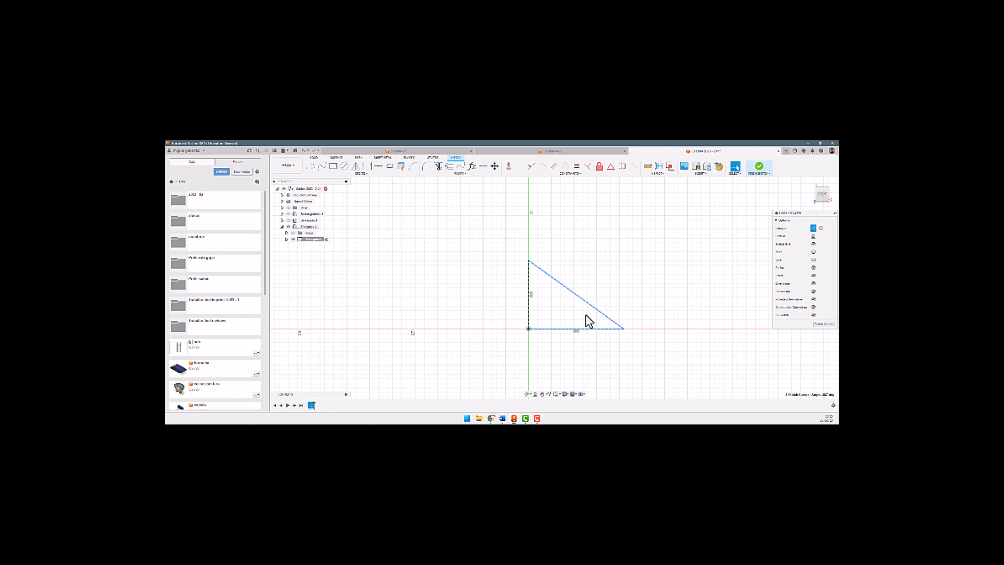
left_click(701, 280)
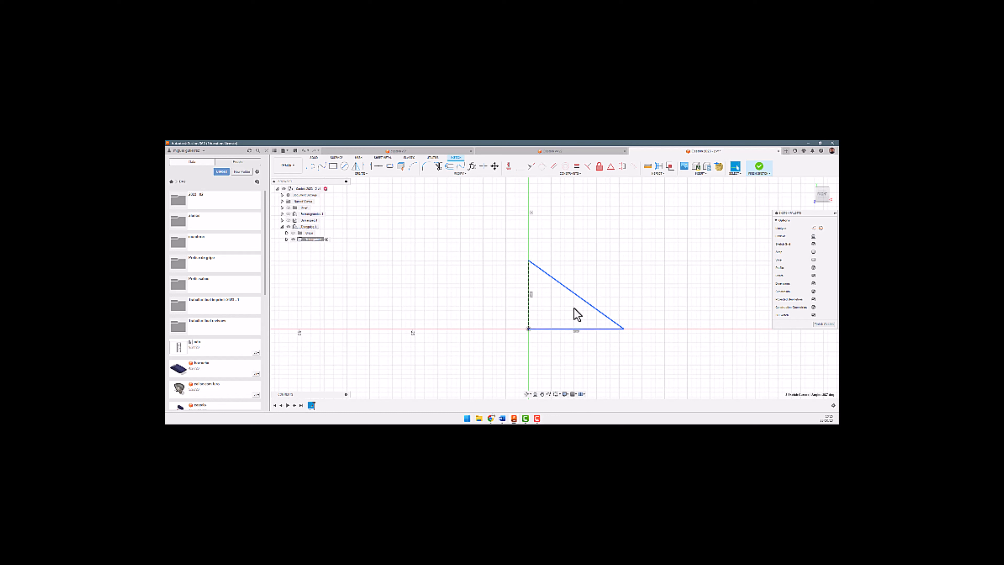
left_click(587, 298)
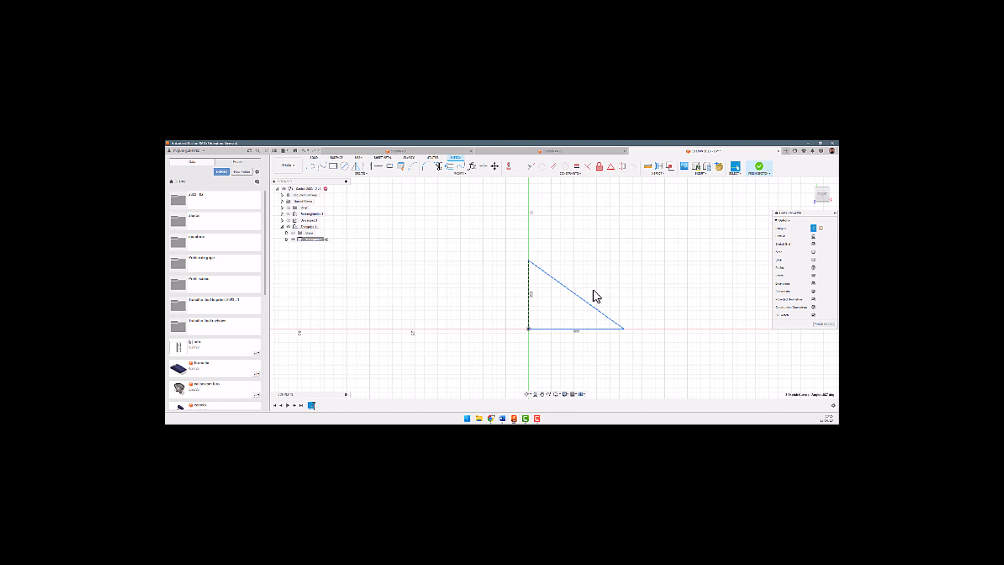
left_click(593, 290)
left_click(577, 283)
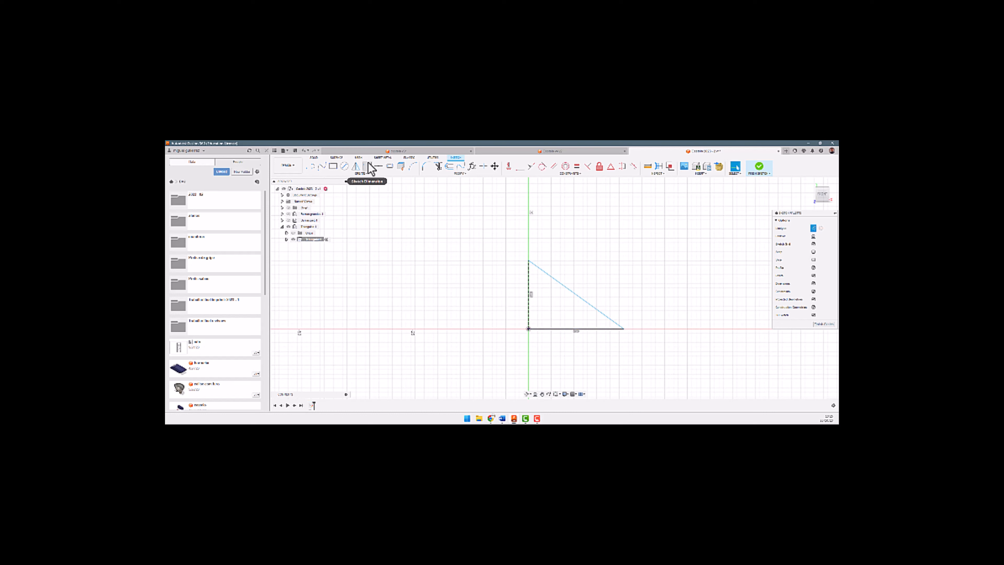
Dimension the triangle's base and its vertical construction line to 30 mm each.
left_click(368, 165)
left_click(567, 329)
left_click(566, 345)
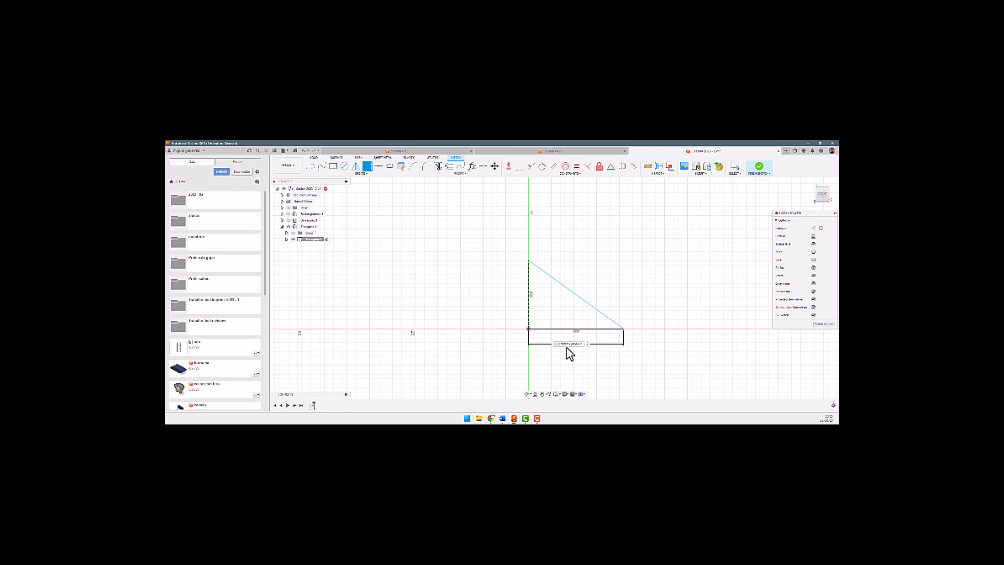
type("30")
key("Return")
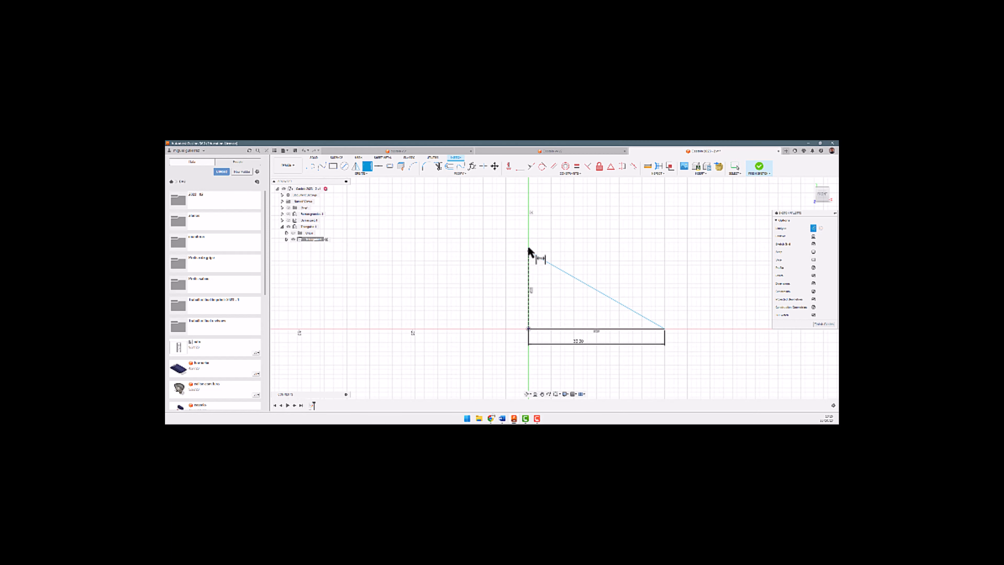
left_click(528, 292)
left_click(519, 297)
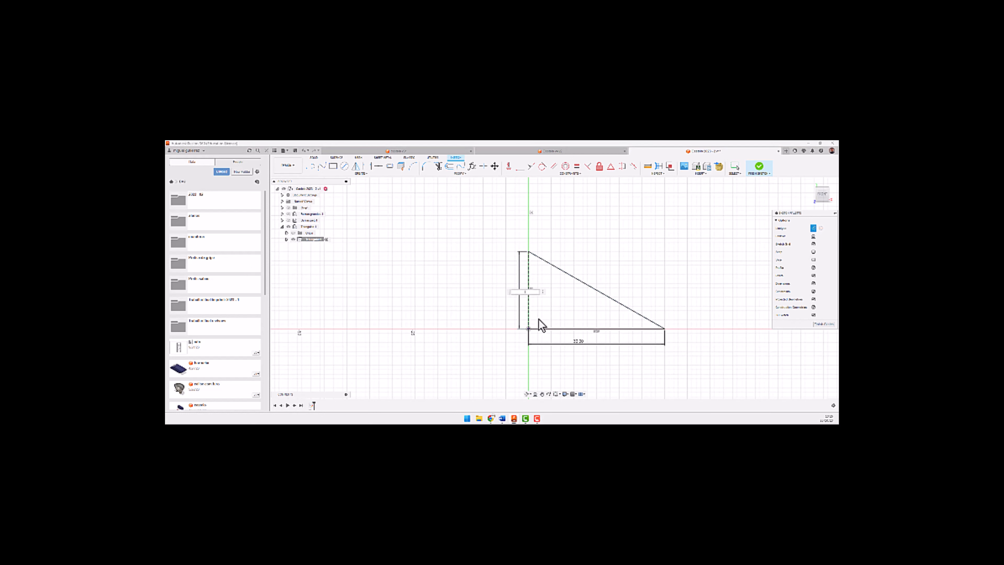
type("30")
key("Return")
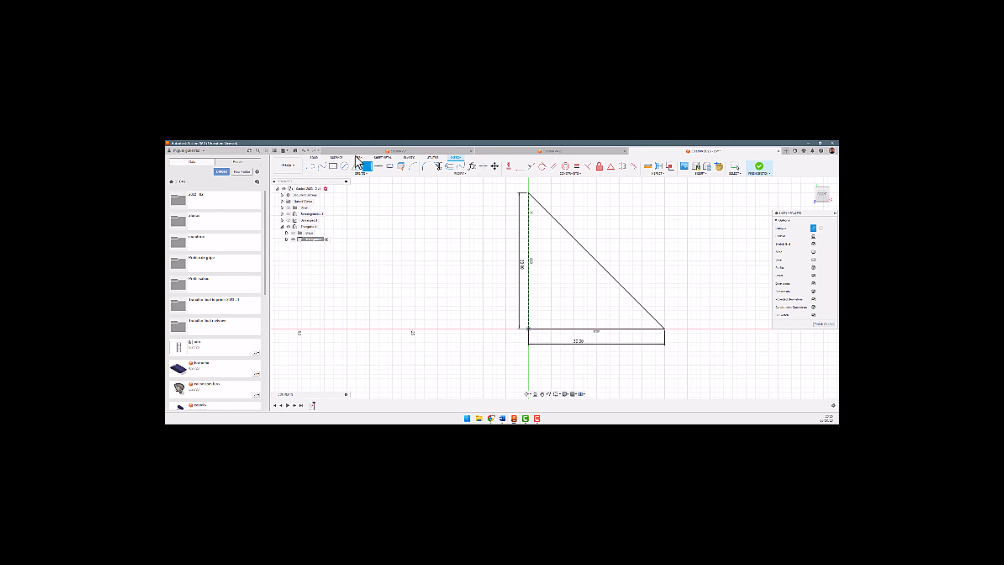
Mirror the base and sloped line about the vertical construction line to complete the isosceles triangle.
left_click(360, 174)
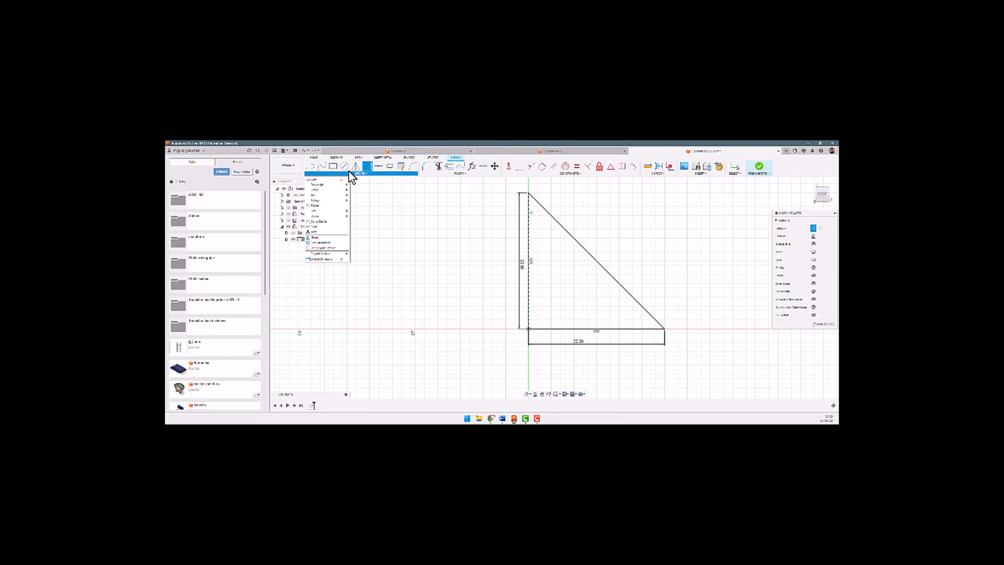
left_click(356, 169)
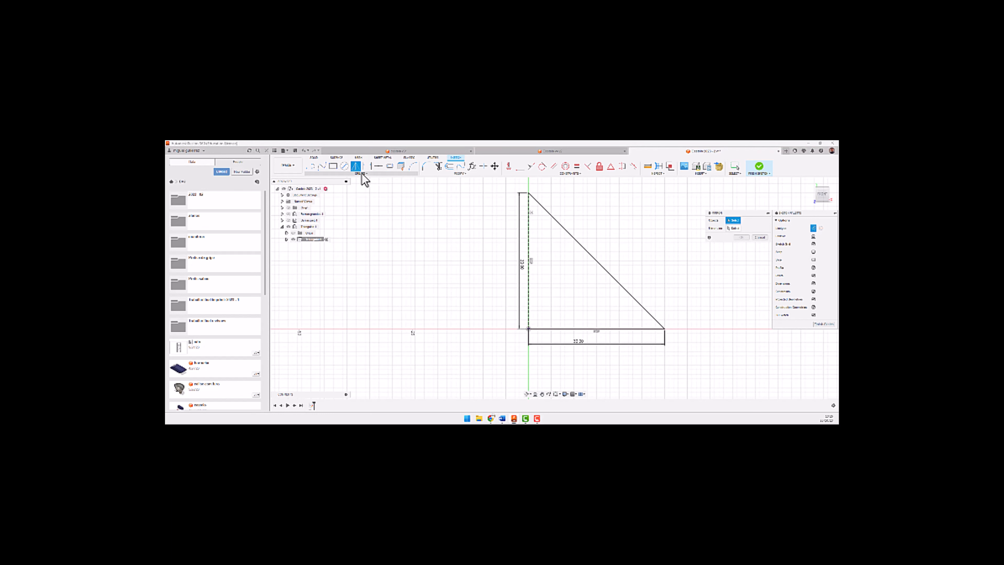
left_click(360, 174)
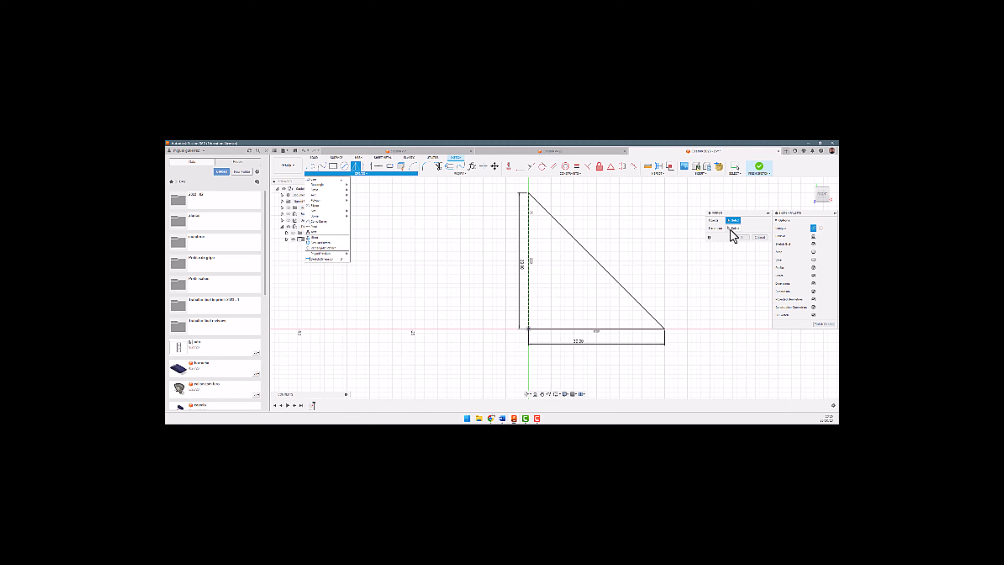
left_click(632, 297)
left_click(628, 329)
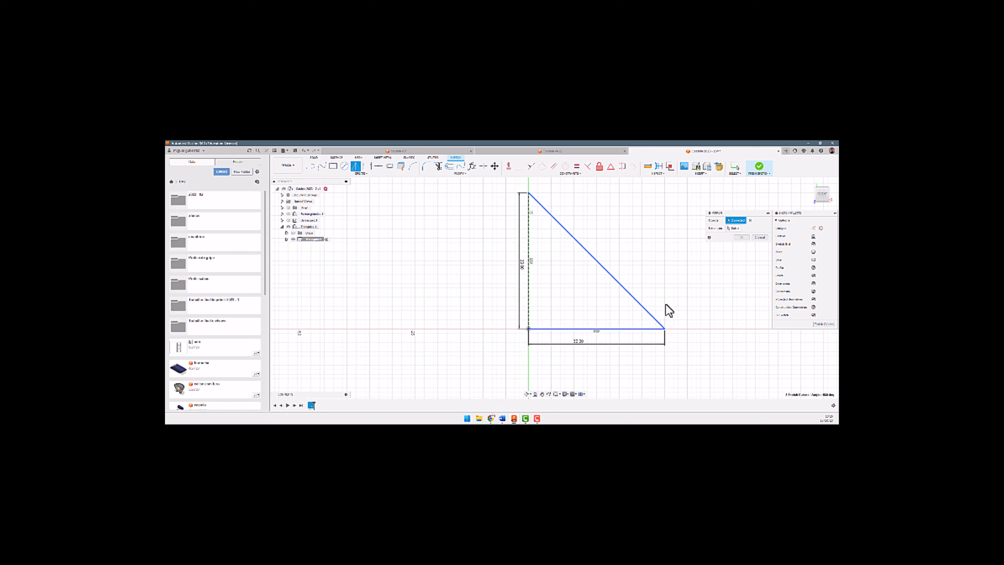
left_click(732, 228)
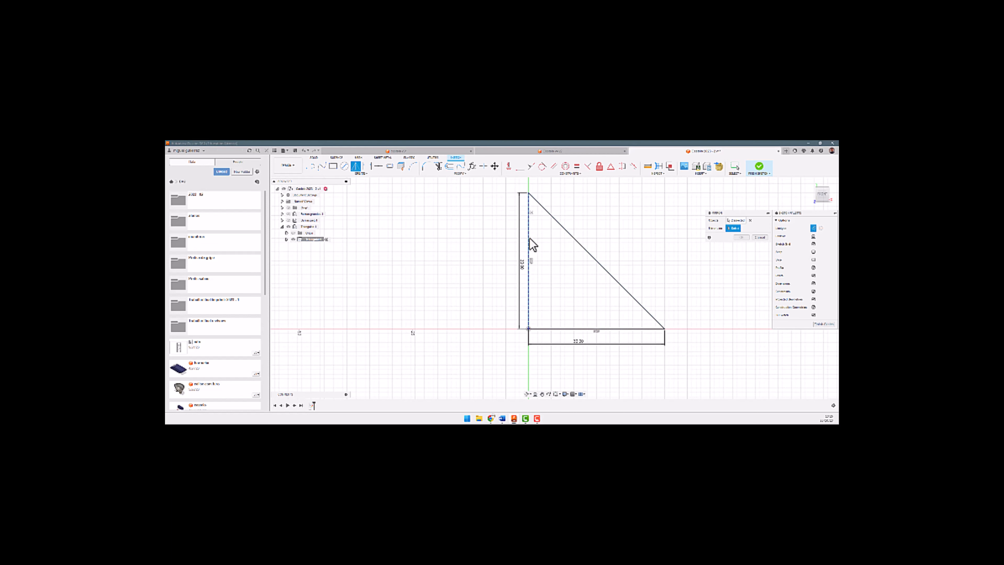
left_click(529, 240)
left_click(741, 237)
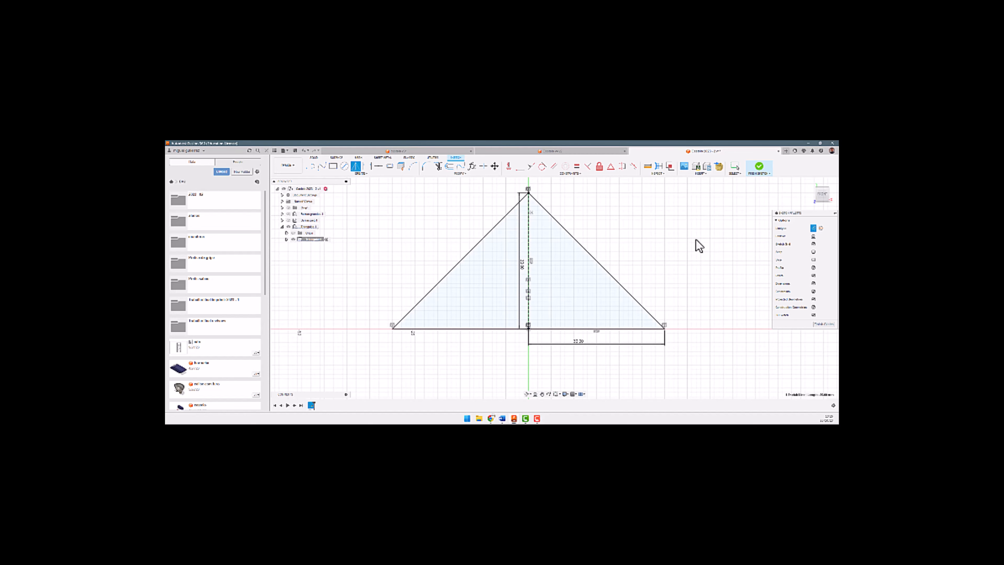
Extrude the full triangle profile 20 mm into a triangular prism.
left_click(482, 287)
scroll(482, 287, "down", 3)
middle_click_drag(395, 260, 427, 265, "shift")
key("e")
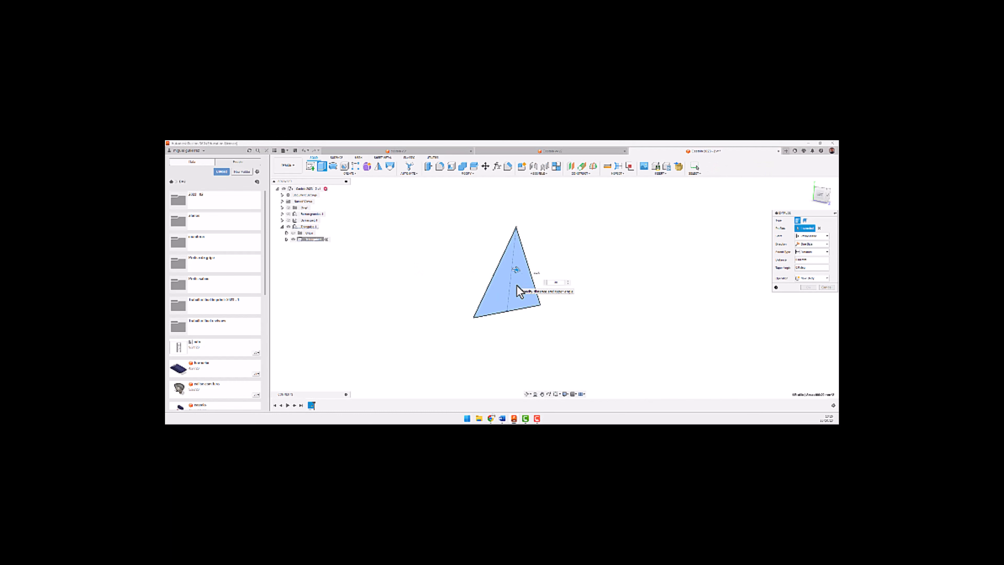
type("2020")
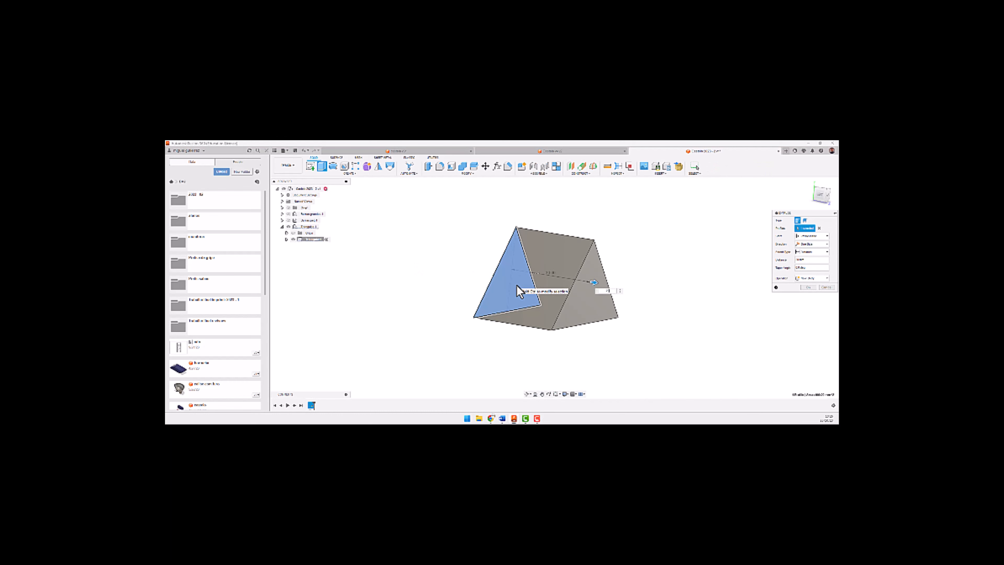
key("Return")
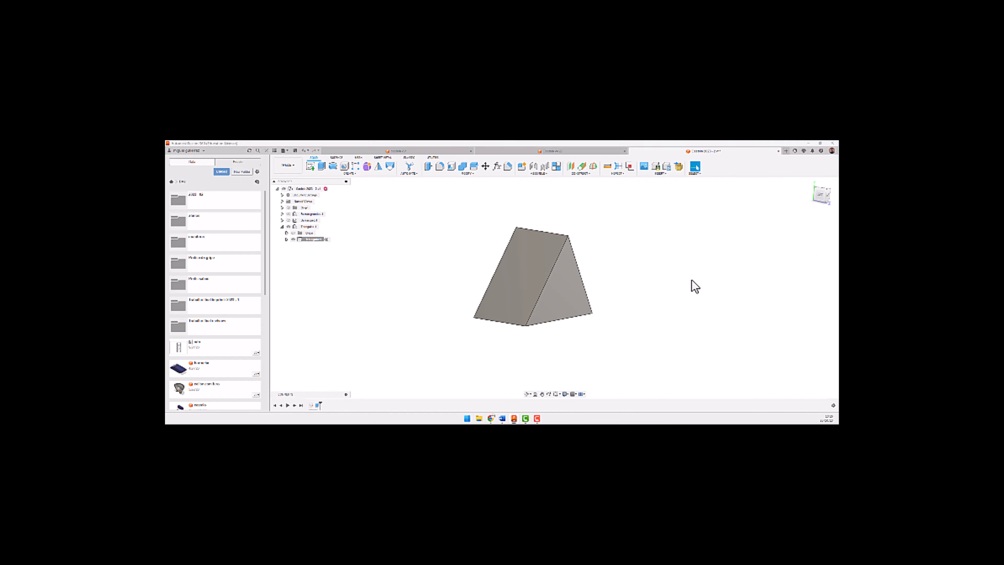
Apply the glossy yellow enamel paint appearance to the triangular prism and collapse its parent component.
key("a")
left_click_drag(740, 349, 593, 295)
middle_click_drag(600, 343, 570, 341, "shift")
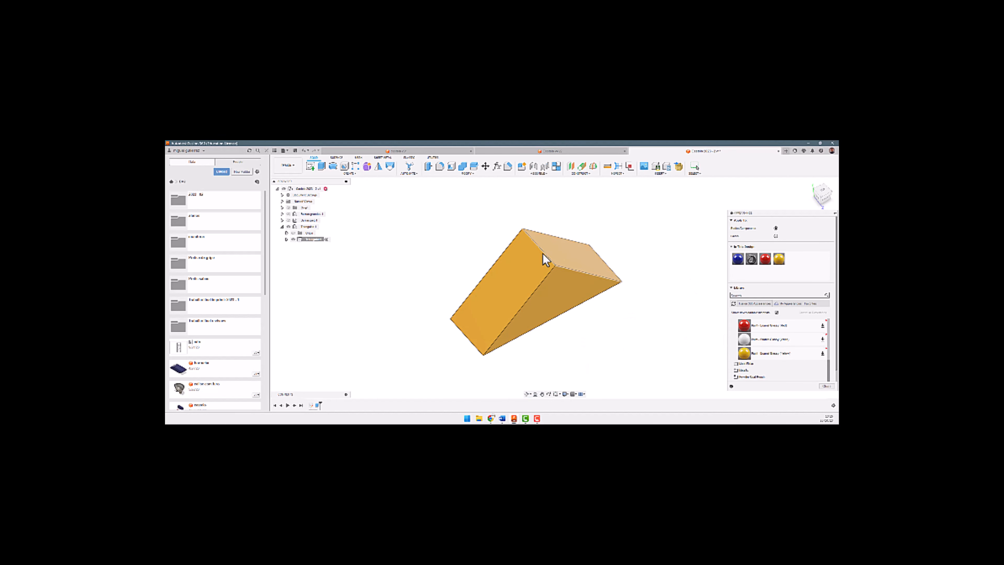
left_click(282, 227)
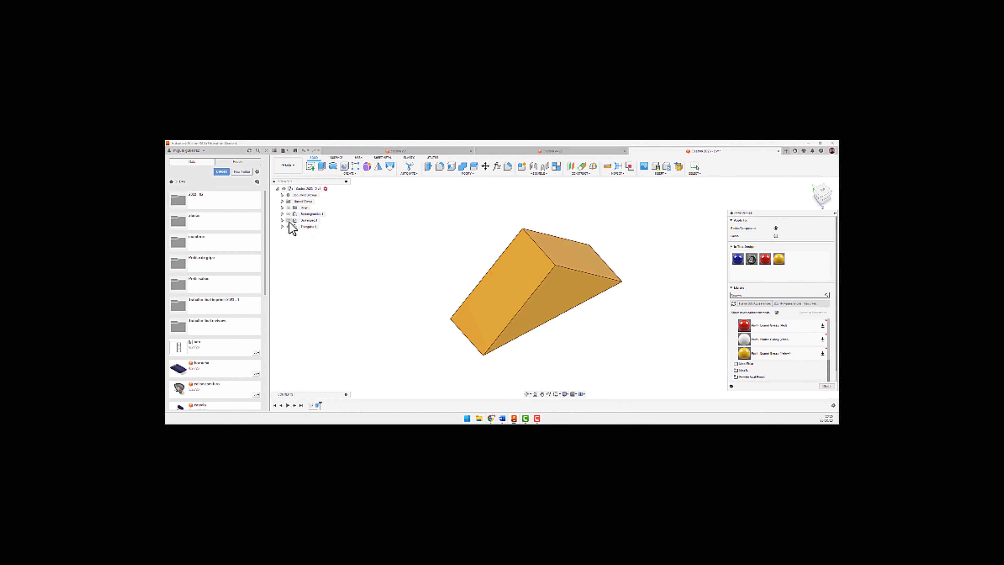
left_click(827, 386)
middle_click_drag(645, 330, 648, 311, "shift")
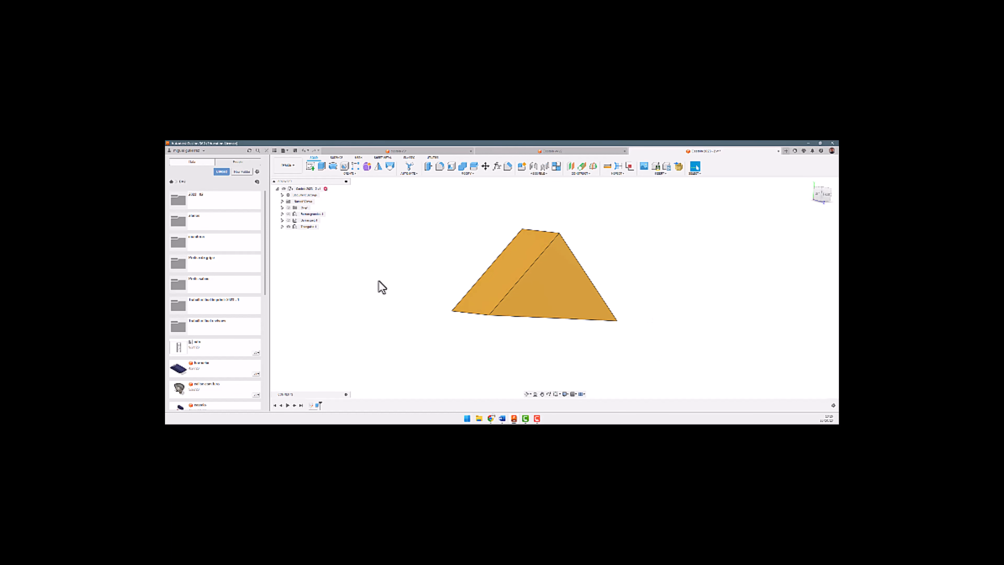
Show the two hidden prism components and save the design.
middle_click_drag(382, 284, 385, 292, "shift")
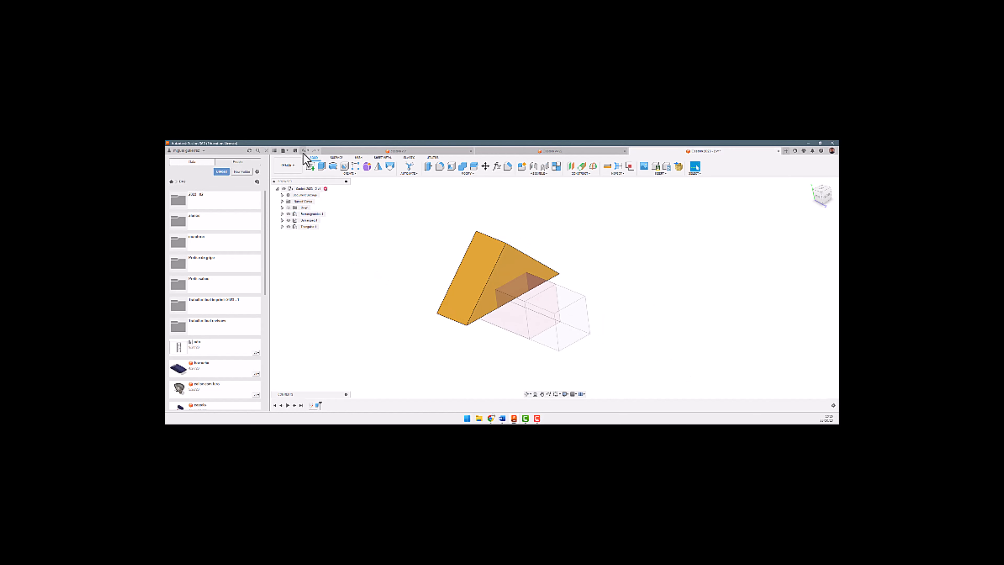
left_click(295, 150)
left_click(505, 287)
middle_click_drag(591, 269, 565, 237, "shift")
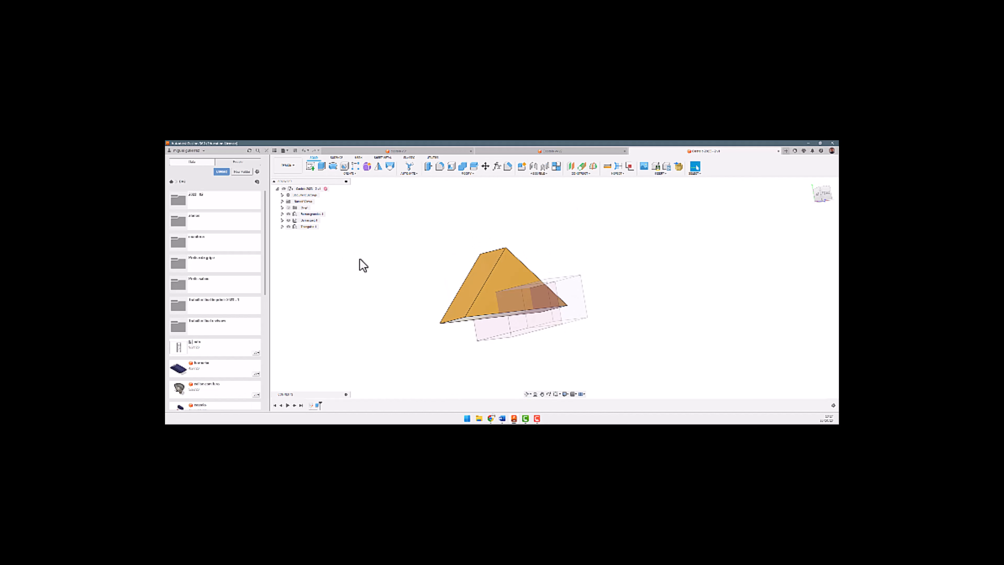
Activate the top-level assembly so that all the prism components are in context.
left_click(325, 188)
mouse_move(441, 266)
middle_mouse_down("shift")
mouse_move(468, 258)
mouse_move(496, 289)
mouse_move(513, 285)
mouse_move(499, 260)
mouse_move(558, 238)
mouse_move(440, 267)
middle_mouse_up("shift")
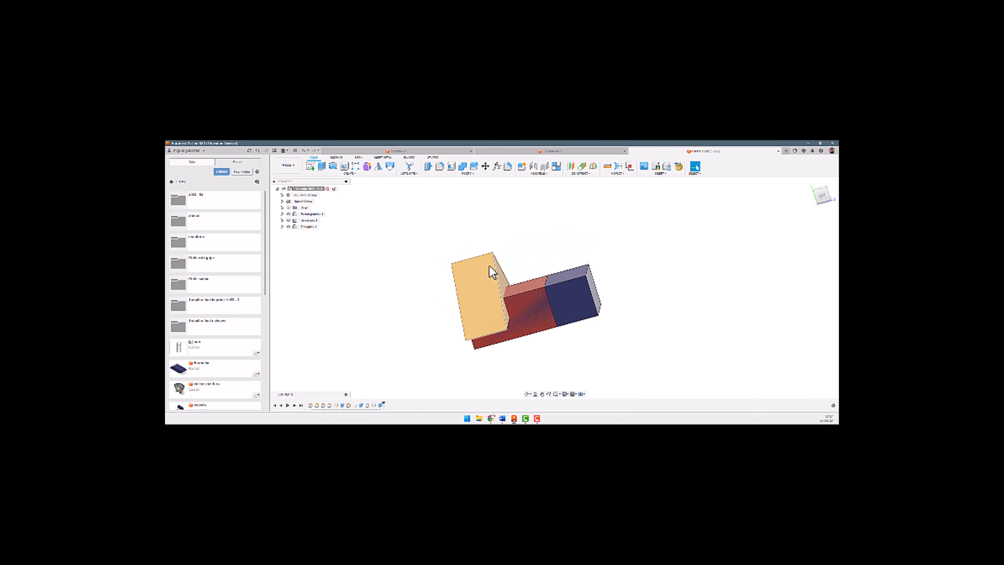
scroll(489, 266, "down", 3)
Switch to the finished castle design and examine how its blocks are assembled.
left_click(577, 152)
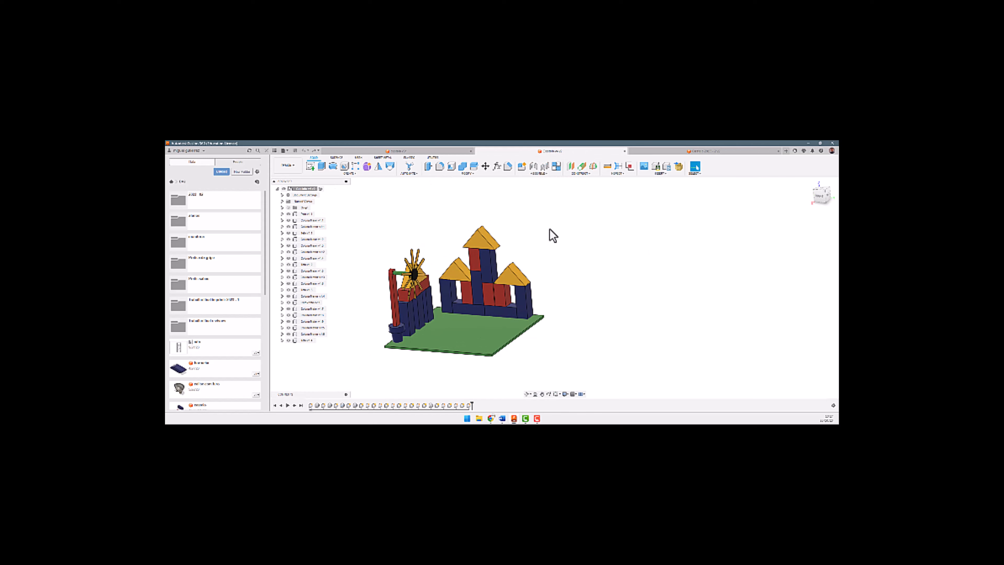
middle_click_drag(472, 282, 535, 275, "shift")
scroll(536, 273, "down", 2)
scroll(510, 295, "up", 2)
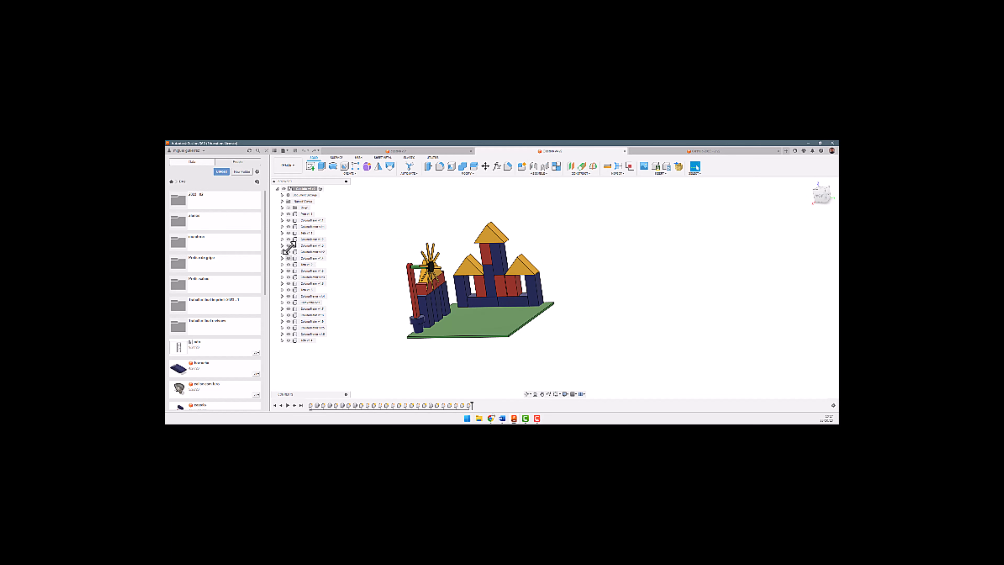
Return to the prism design and rename the body inside the triangular prism's subcomponent.
left_click(640, 151)
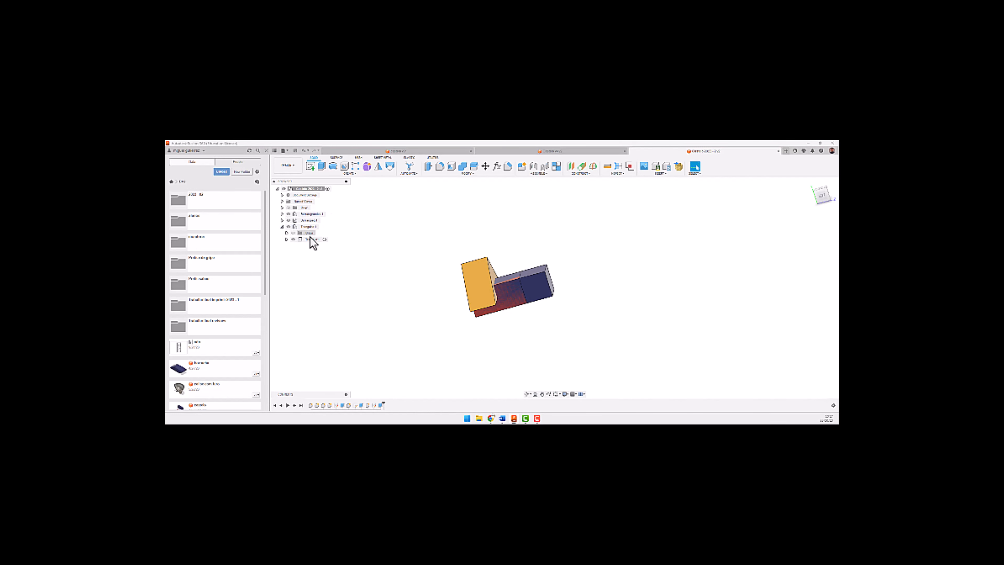
left_click(286, 239)
left_click(287, 239)
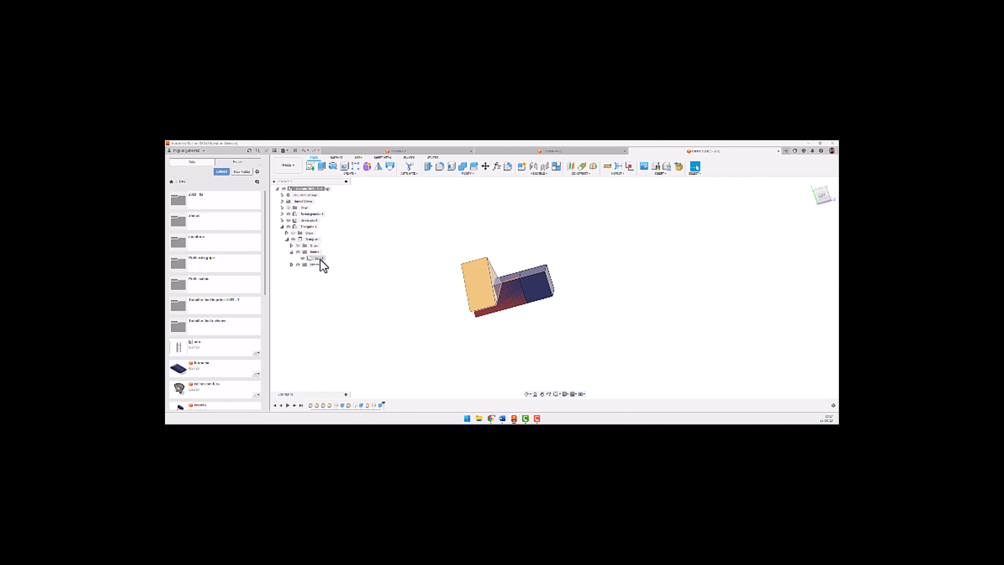
left_click(319, 258)
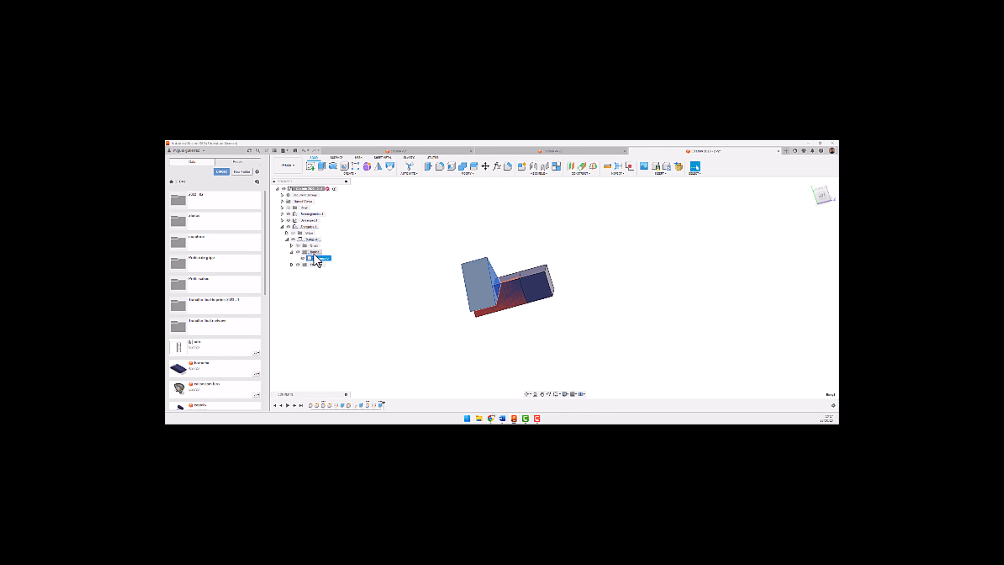
left_click(293, 239)
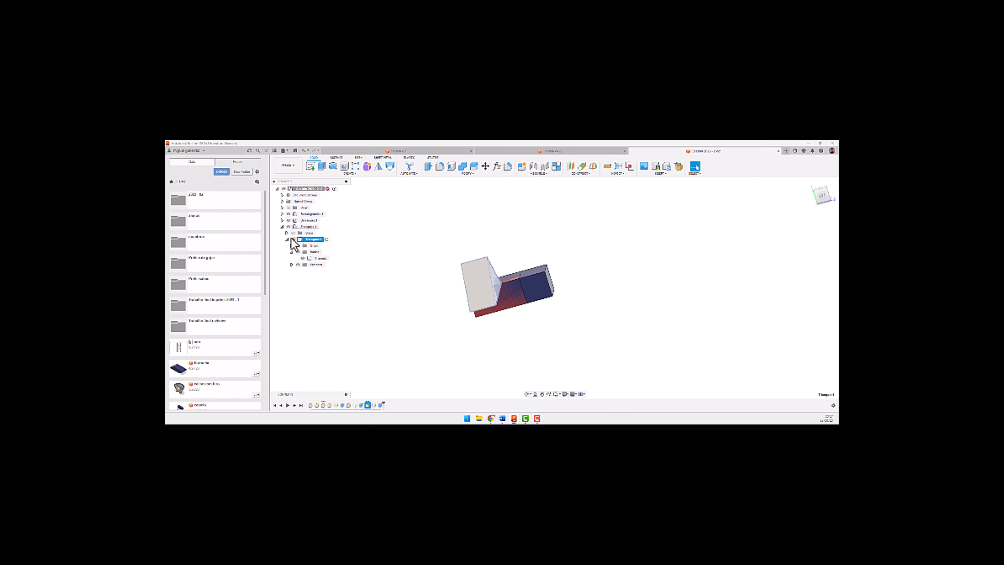
left_click(287, 239)
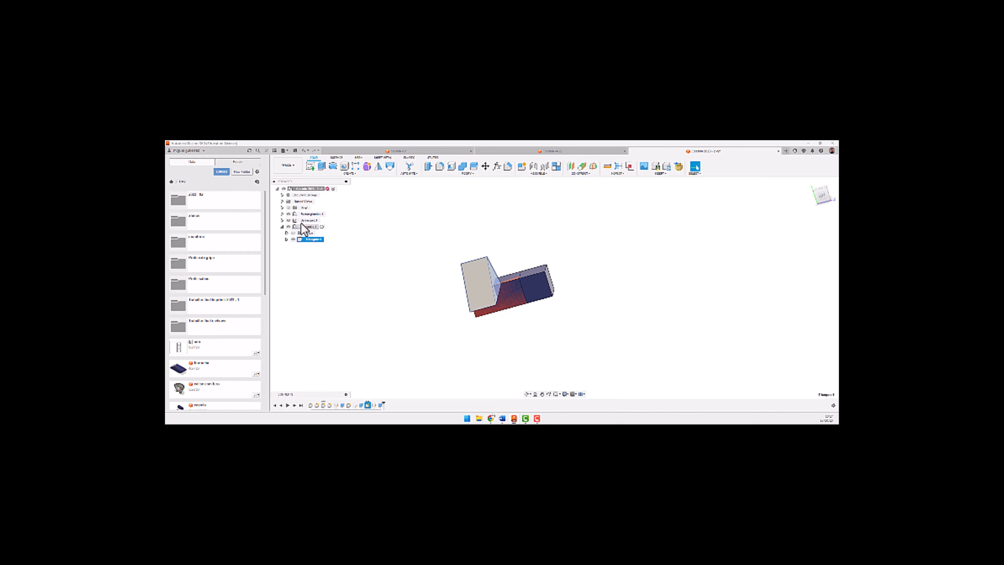
Activate the rectangular prism component, hide the triangular prism component and rename the rectangular prism's body.
left_click(281, 214)
left_click(314, 214)
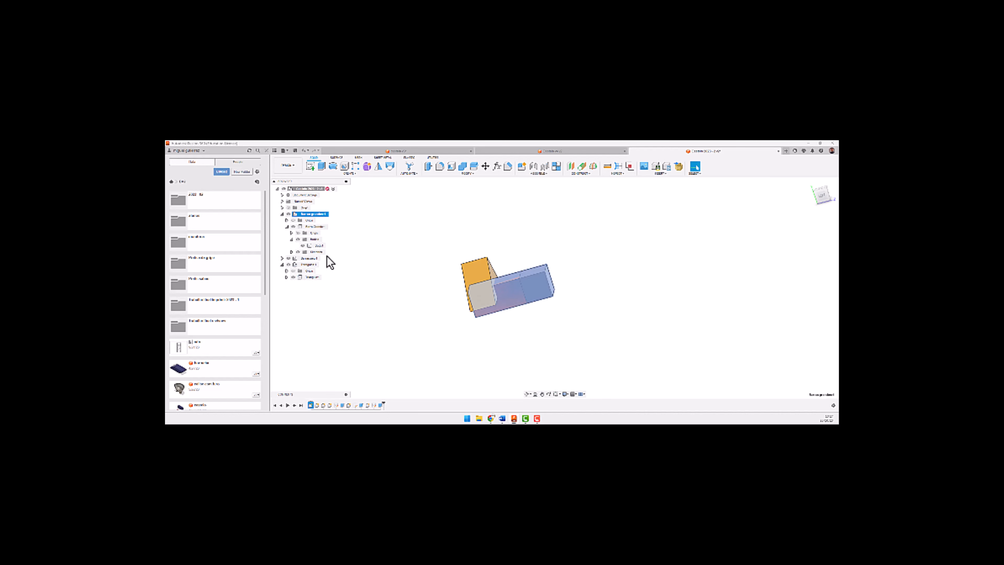
left_click(331, 214)
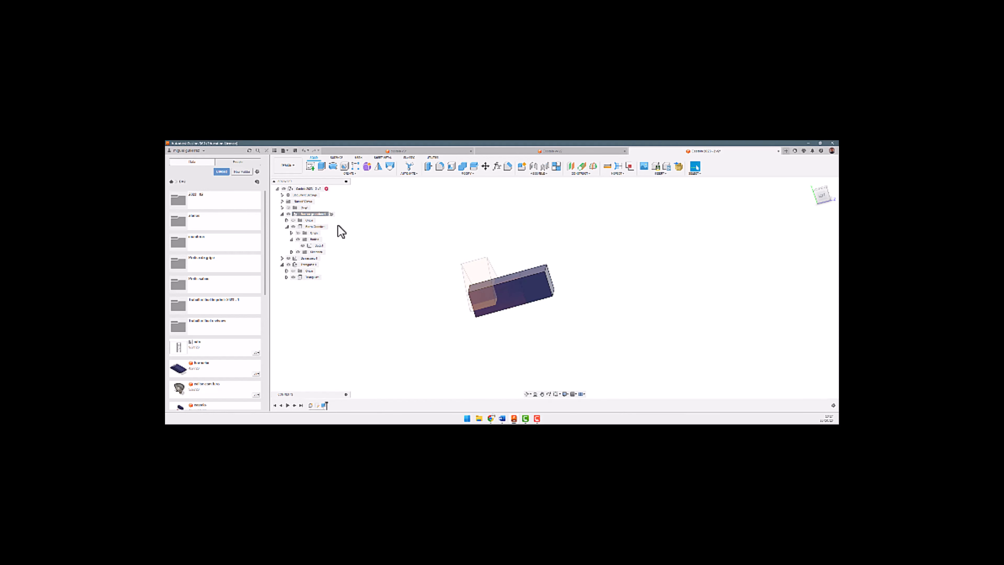
left_click(289, 264)
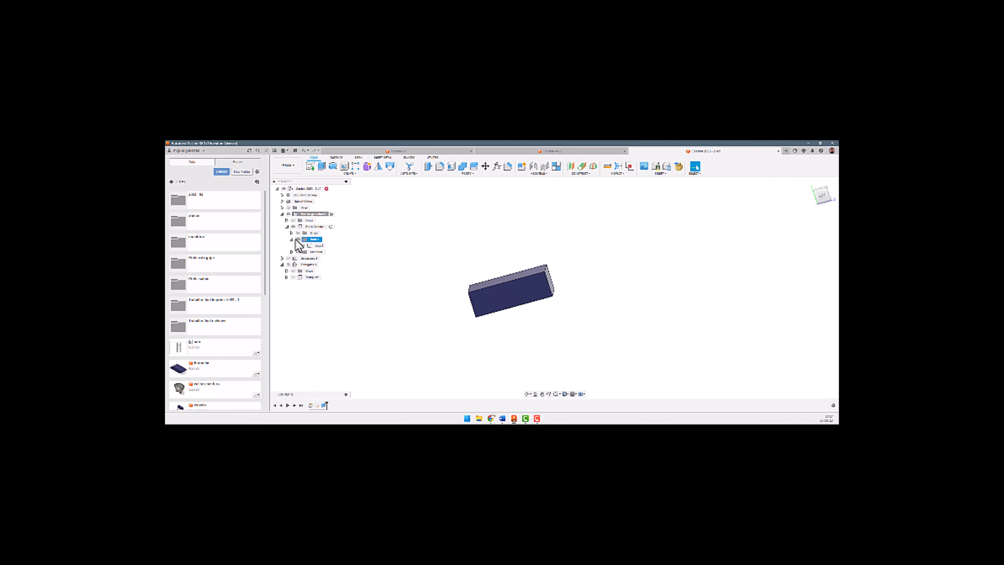
left_click(319, 245)
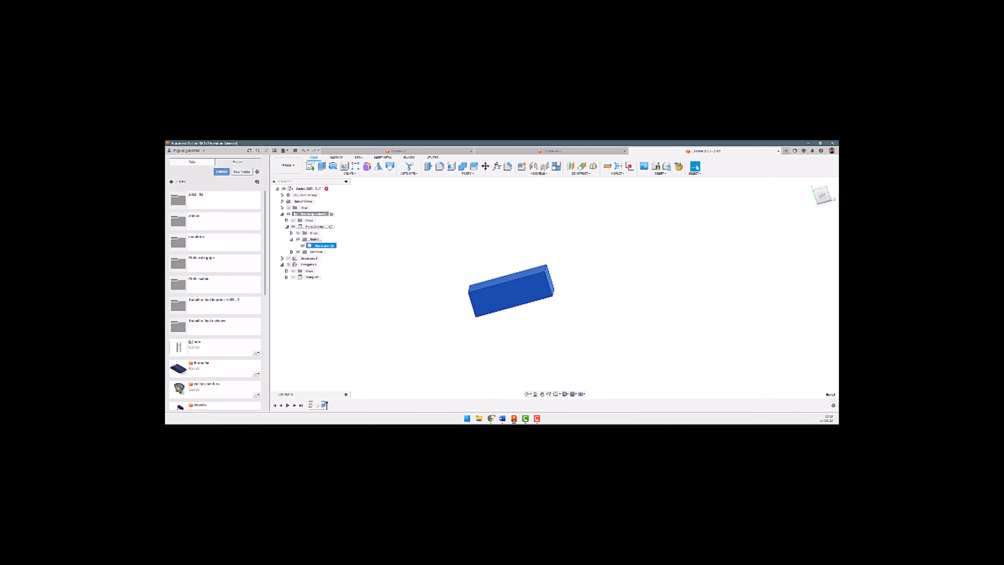
left_click(292, 239)
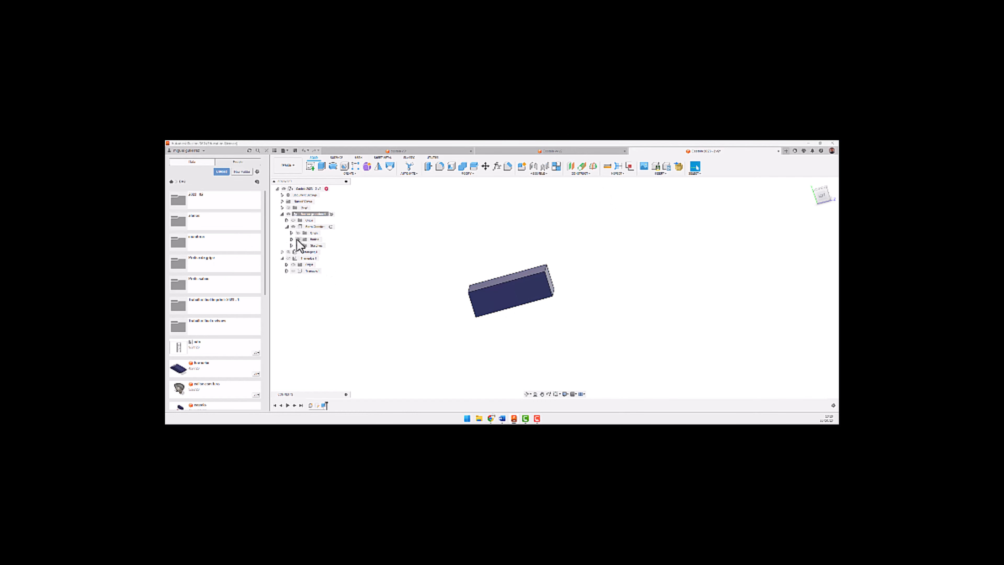
Copy the rectangular prism subcomponent and paste the copy into its parent component.
left_click(320, 227)
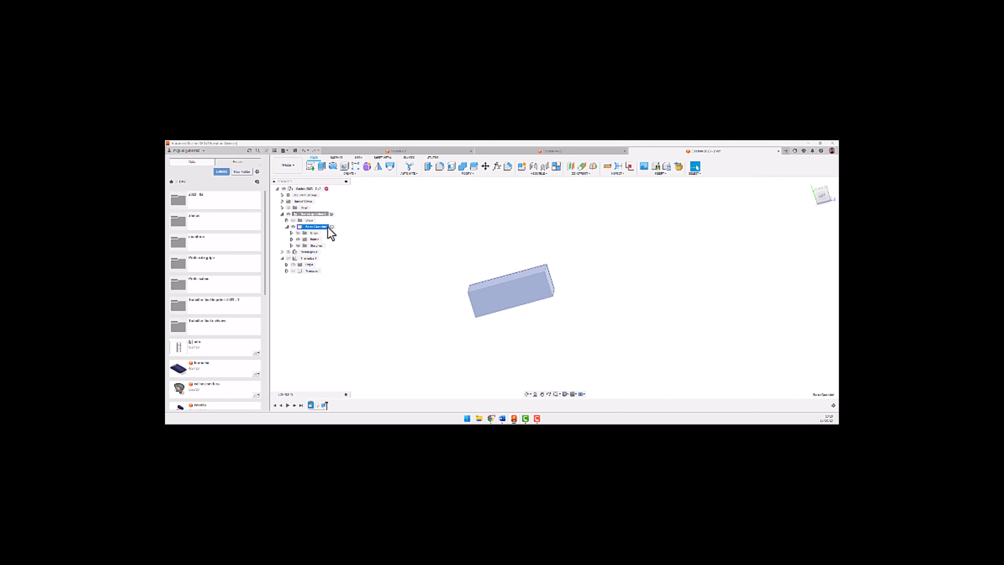
right_click(318, 226)
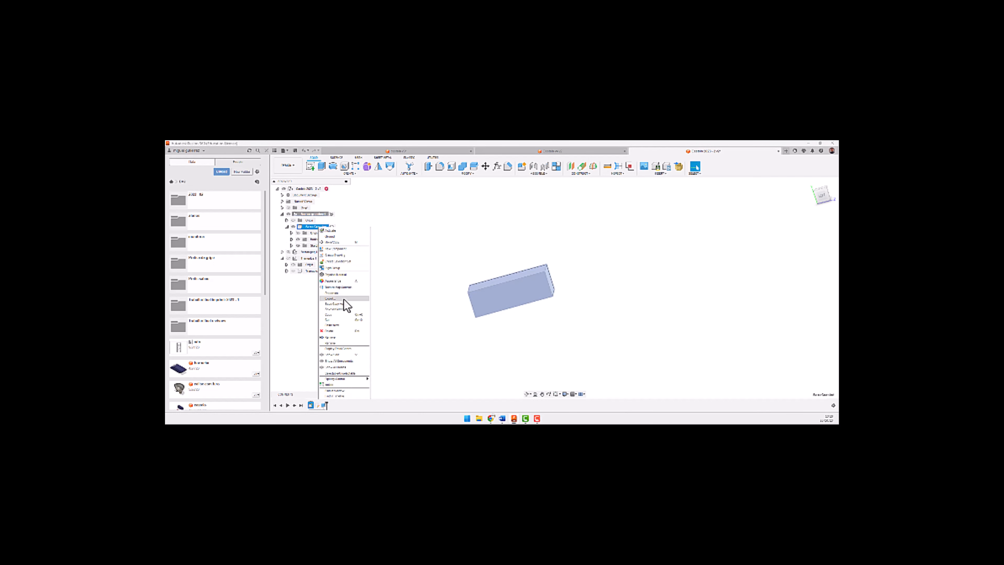
left_click(337, 293)
right_click(321, 213)
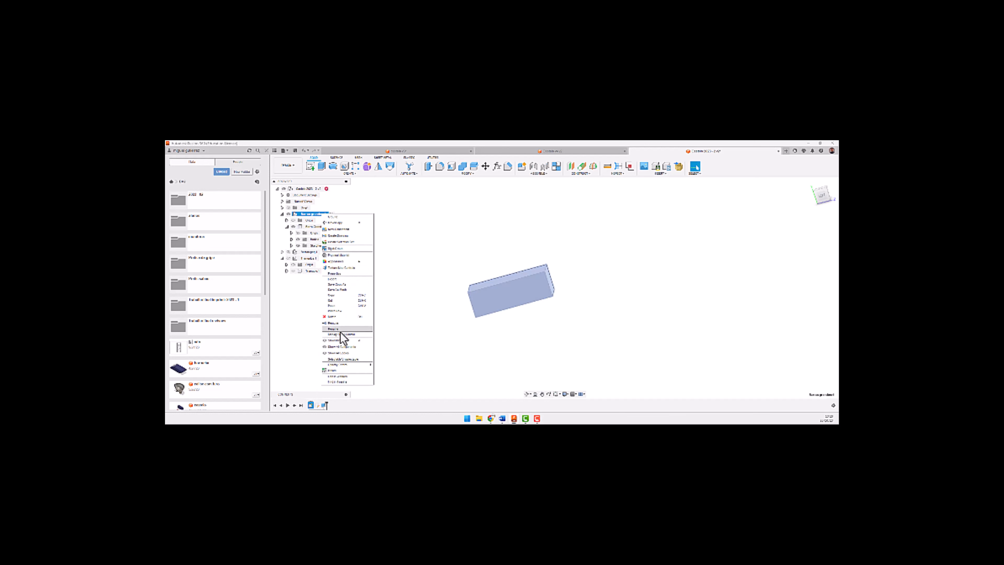
left_click(336, 311)
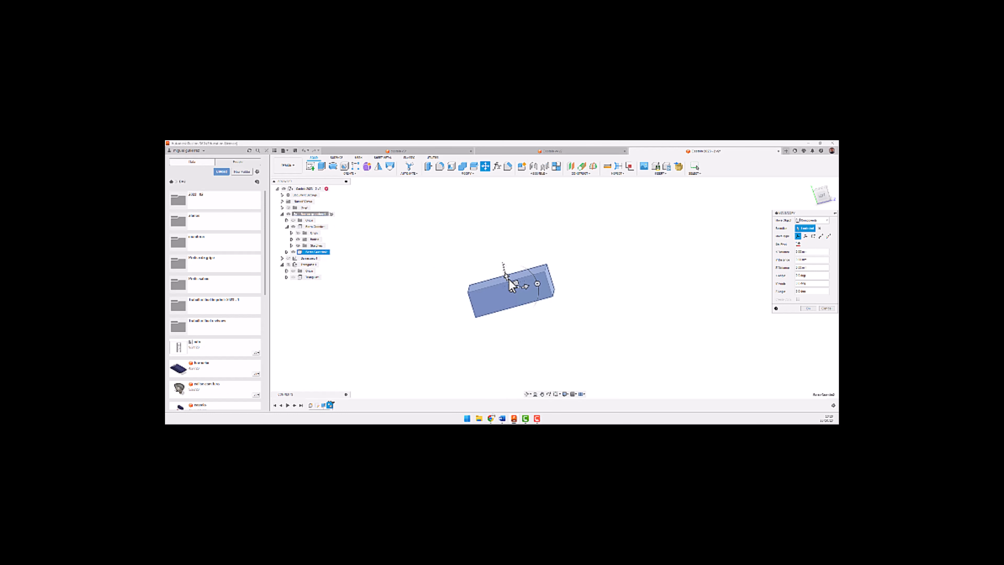
Move the copied rectangular prism straight up by its own height to stack it on the original.
left_click(826, 196)
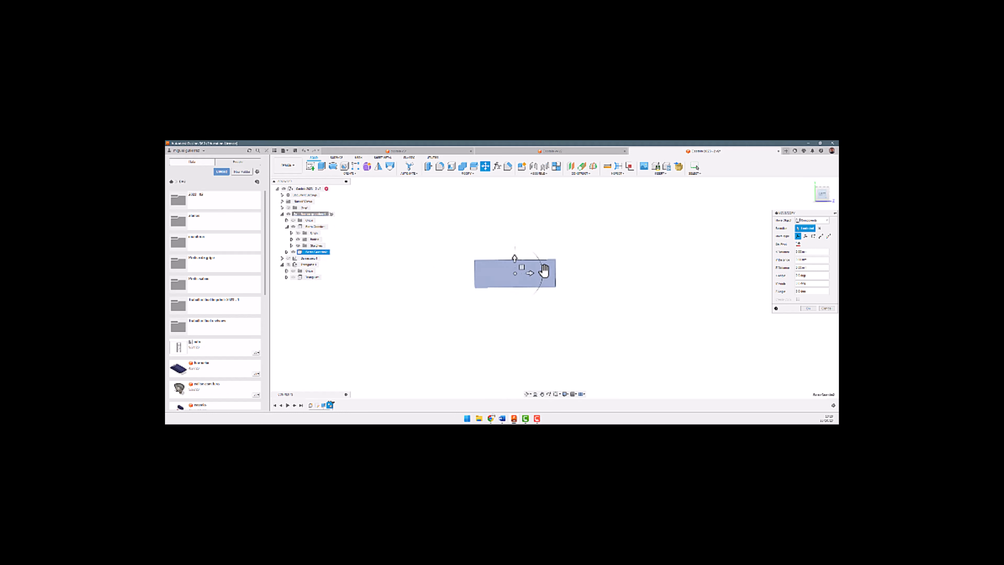
scroll(502, 273, "up", 1)
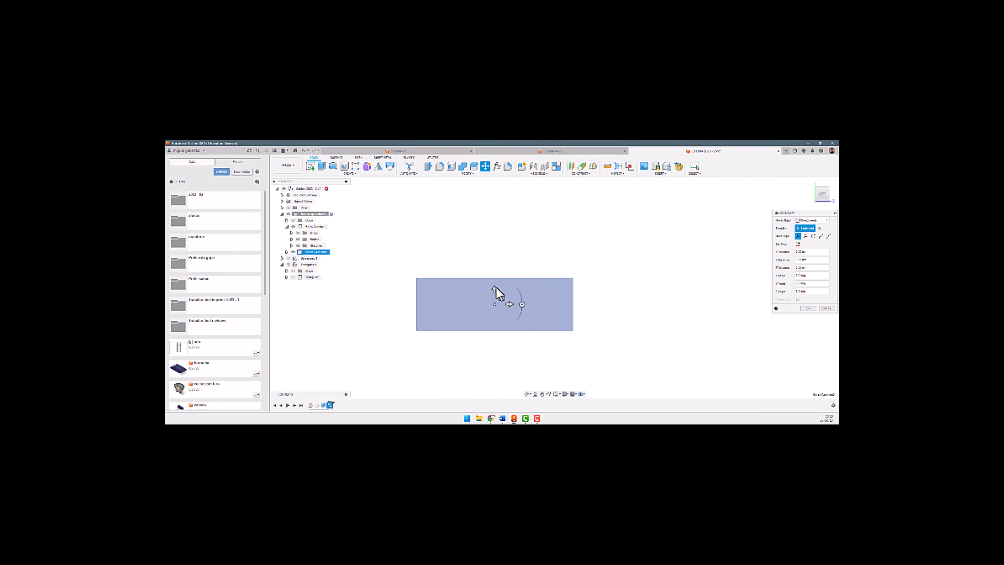
left_click_drag(495, 289, 495, 236)
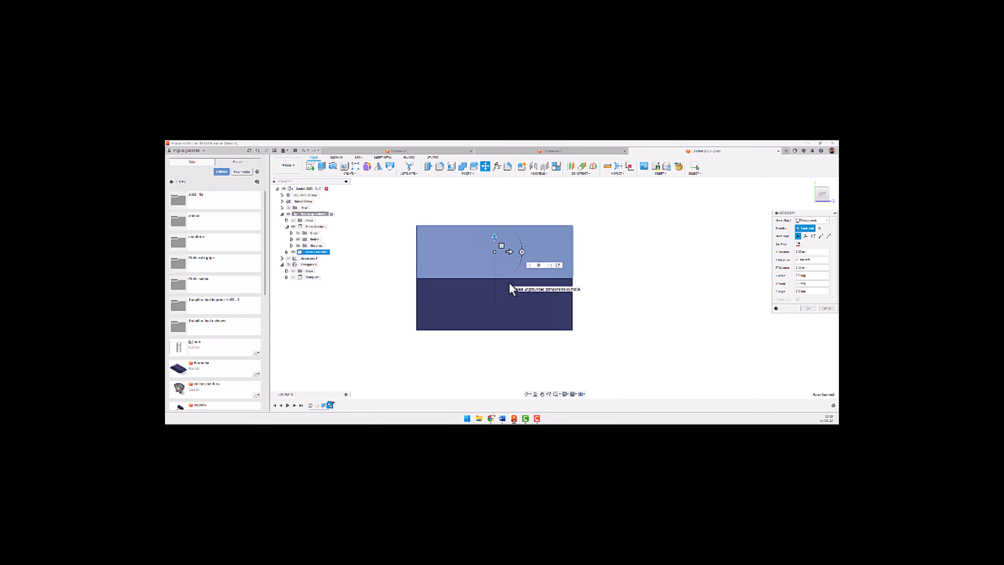
key("Return")
middle_click_drag(413, 361, 437, 363, "shift")
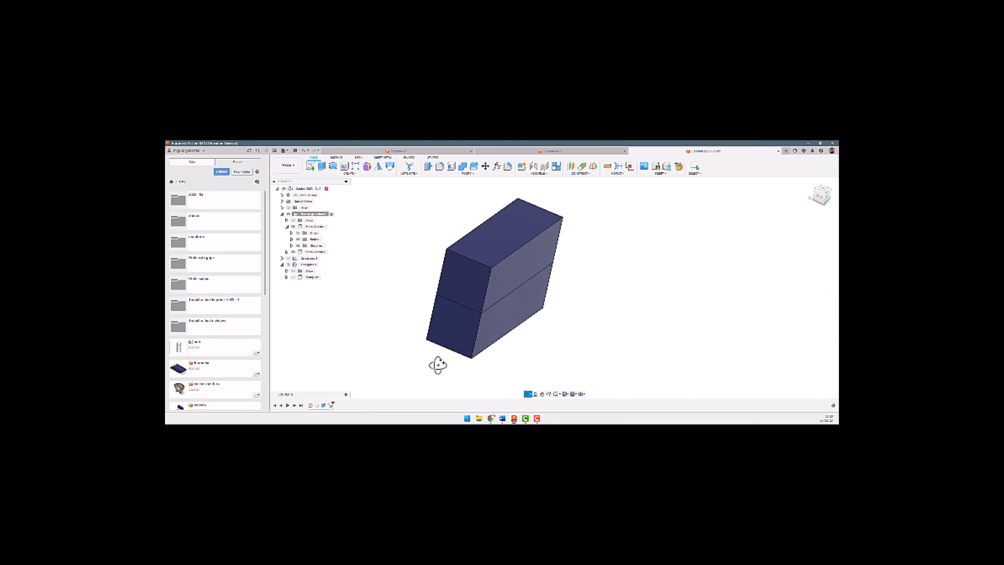
Collapse the rectangular and triangular prism components and activate the top-level assembly.
left_click(283, 214)
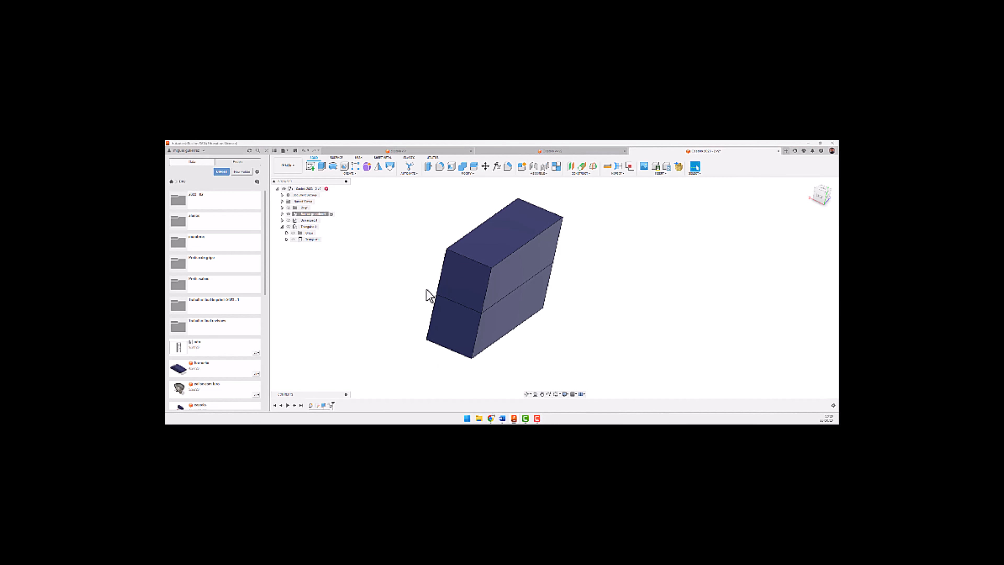
scroll(428, 294, "down", 2)
left_click(282, 227)
scroll(372, 273, "down", 1)
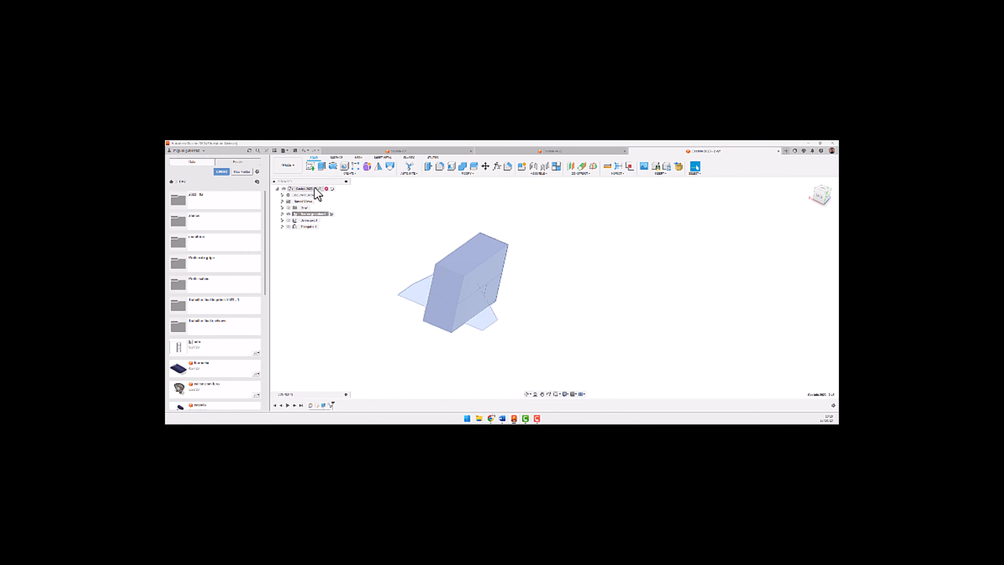
left_click(333, 189)
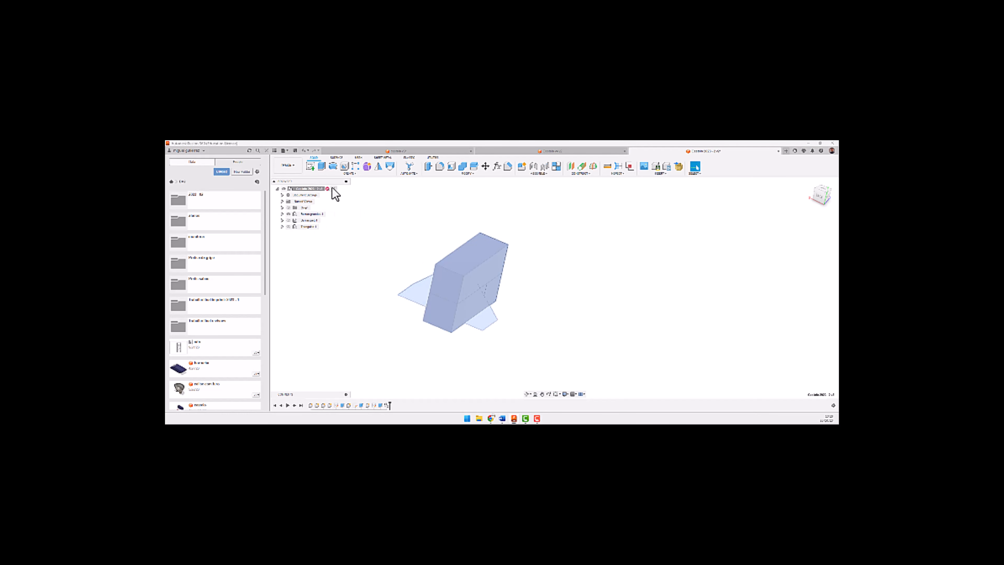
Create a new standard component for the base plate directly under the top-level assembly.
left_click(312, 189)
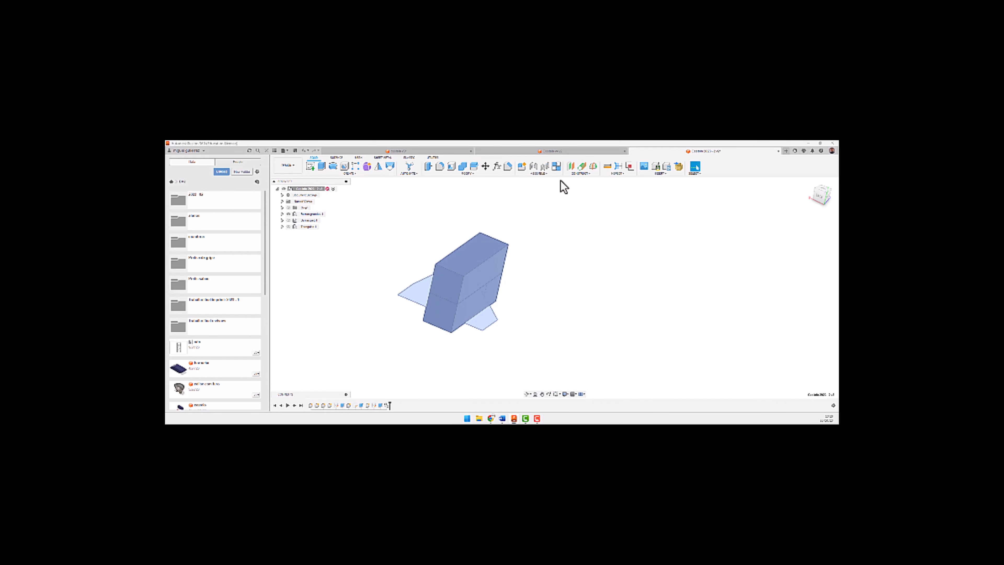
left_click(522, 167)
double_click(777, 246)
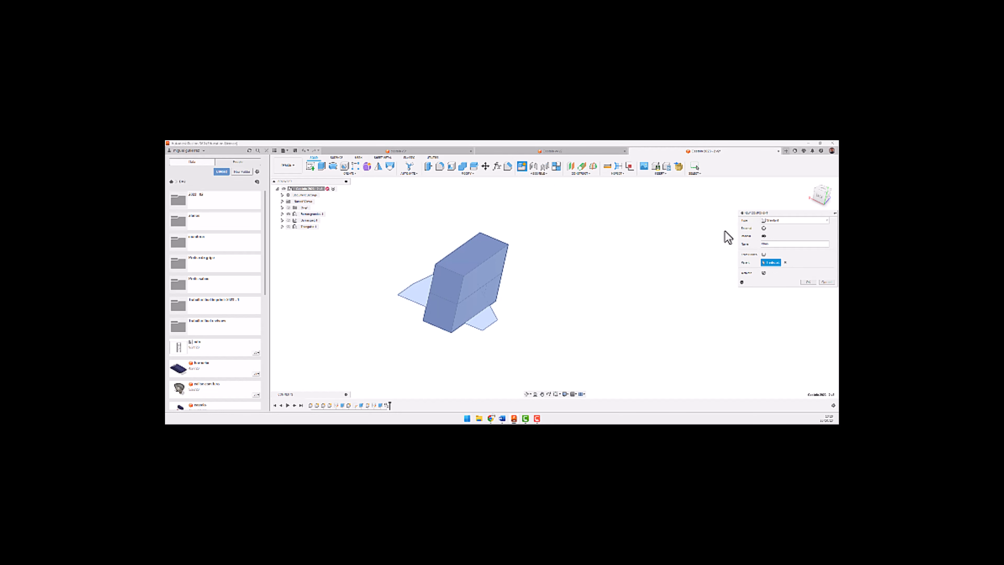
key("Return")
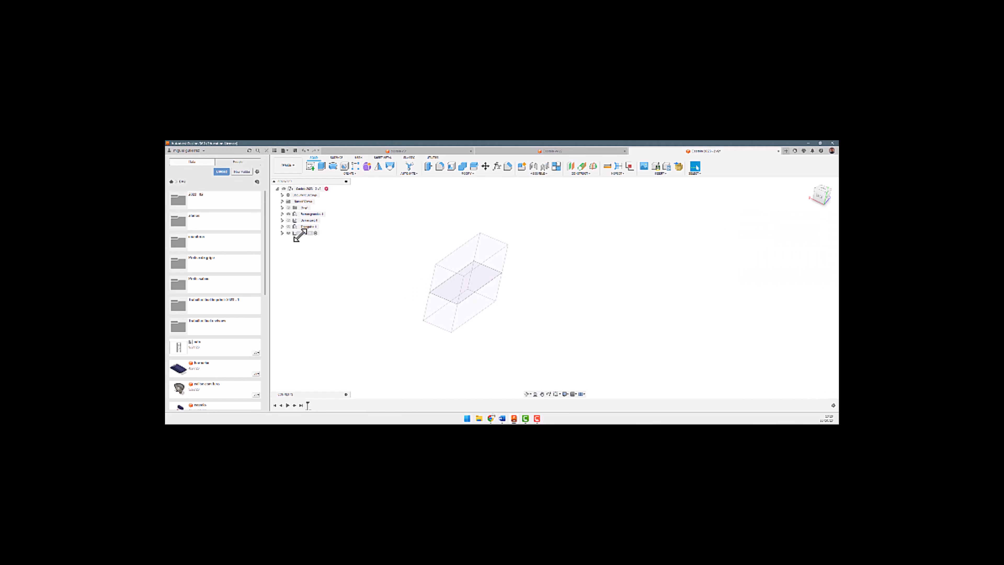
Start a sketch on the horizontal origin plane in the new base component.
left_click(309, 166)
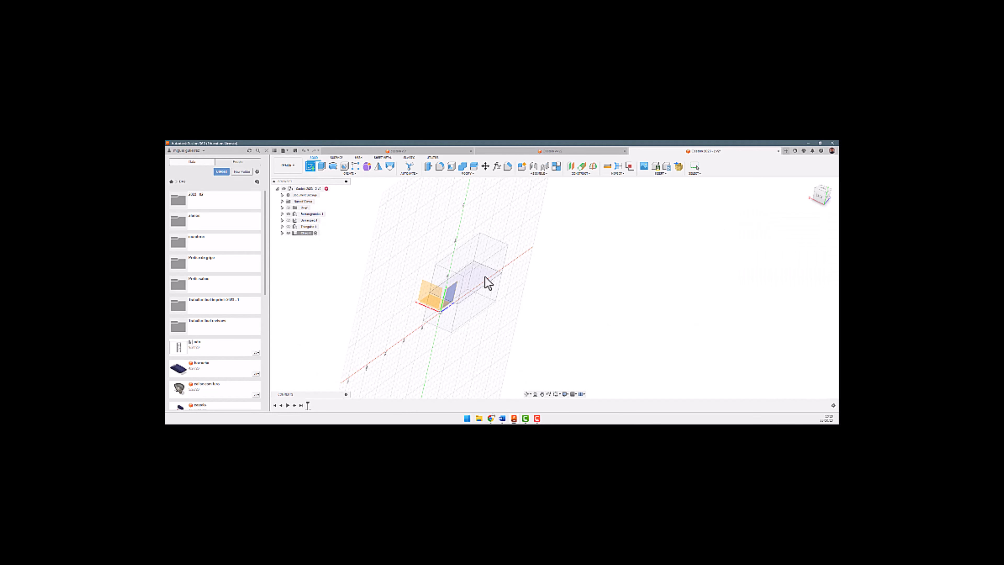
middle_click_drag(398, 296, 399, 319, "shift")
left_click(434, 315)
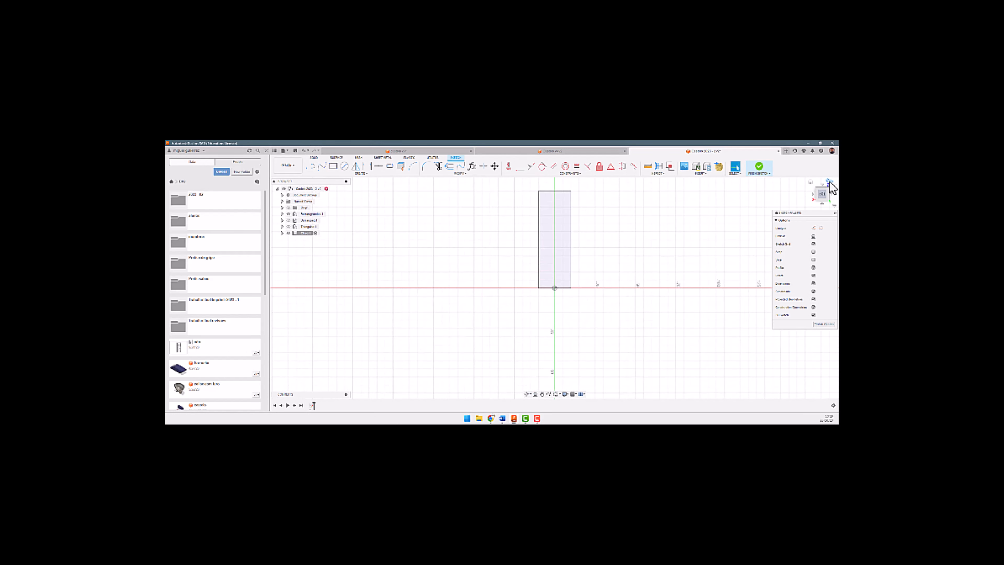
left_click(829, 180)
left_click(829, 182)
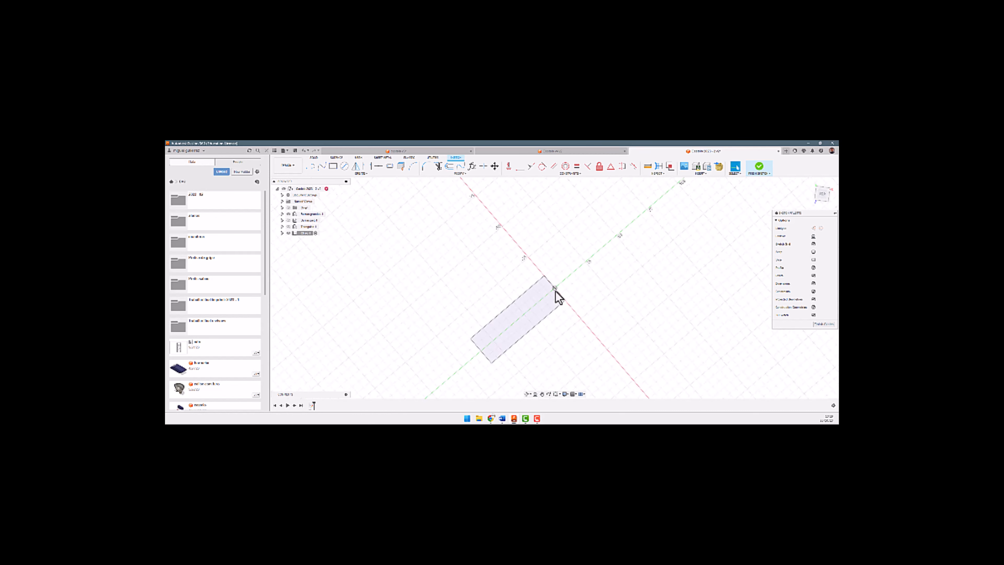
Sketch a 300 × 300 mm center rectangle centered on the origin.
left_click(333, 166)
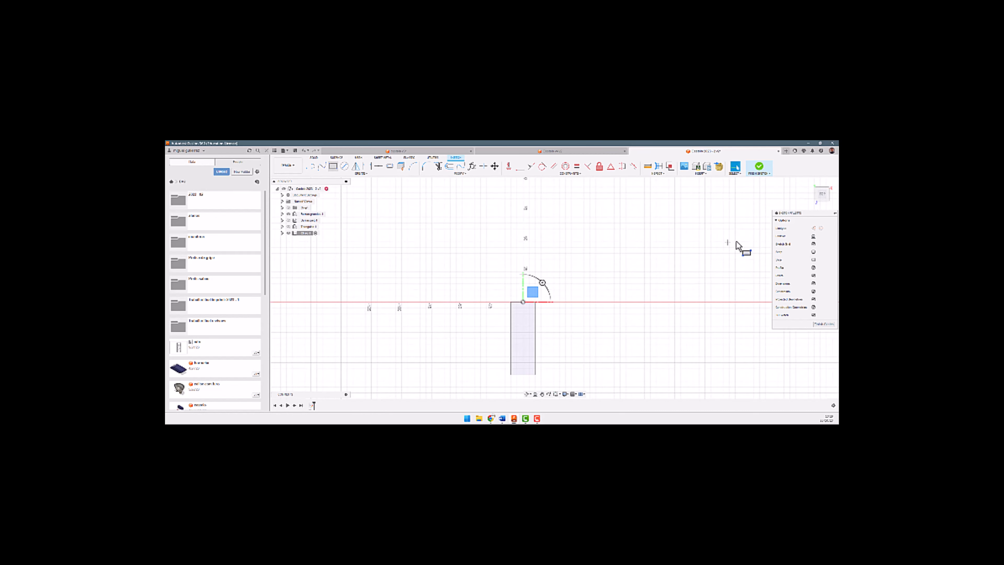
left_click(828, 228)
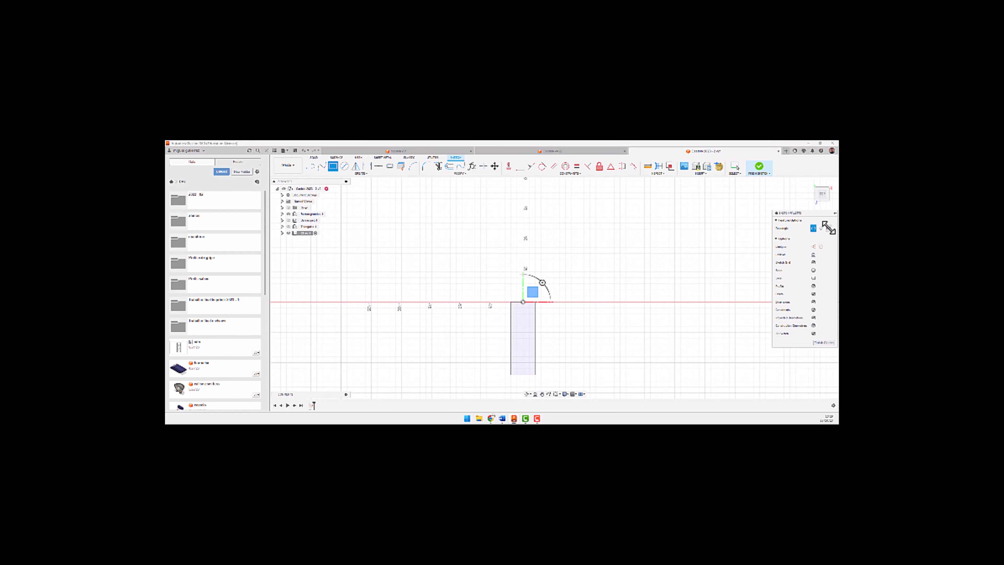
left_click(523, 302)
type("300")
key("Tab")
type("300")
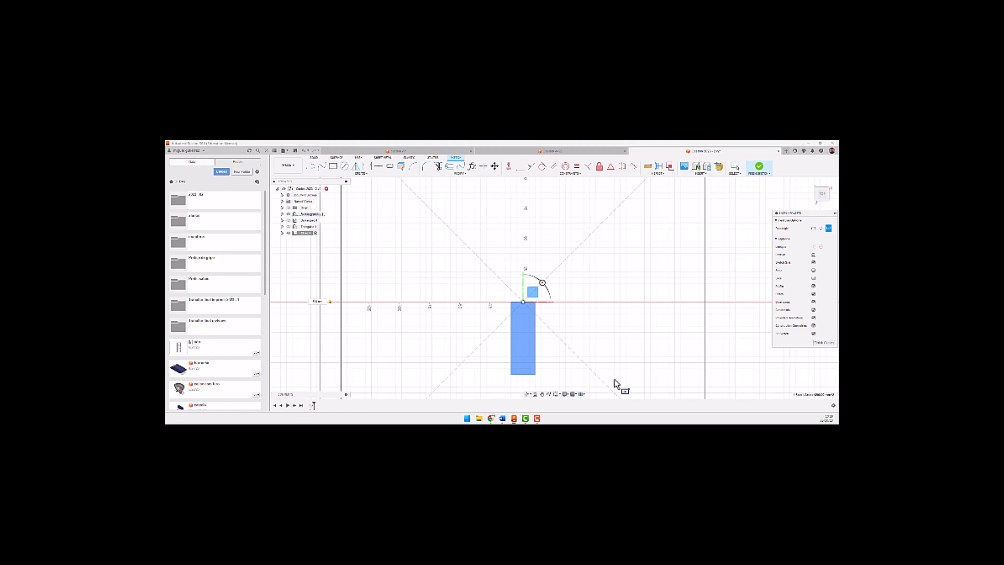
key("Return")
Extrude the square profile 5 mm downward to form the base plate.
scroll(674, 211, "down", 3)
middle_click_drag(540, 312, 531, 263, "shift")
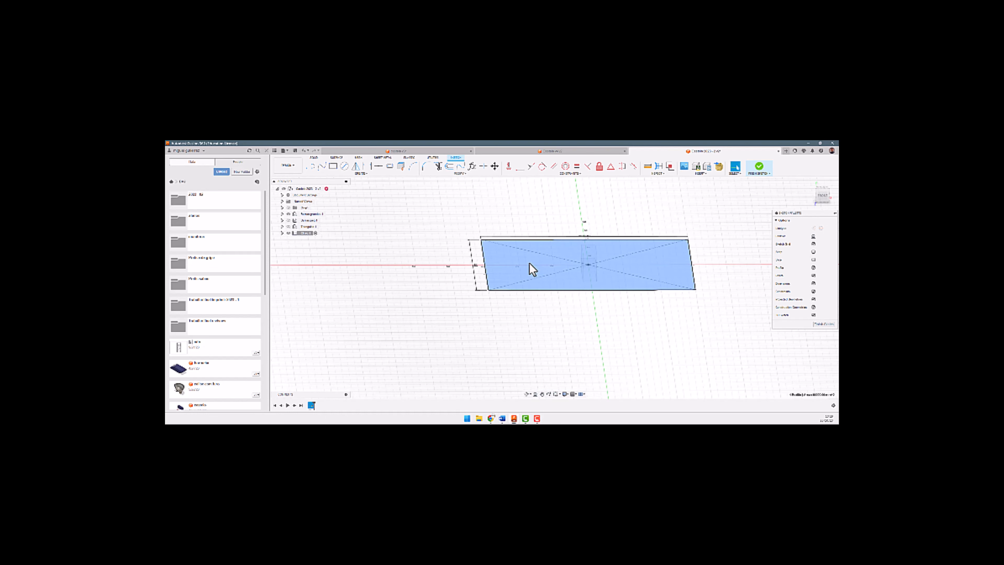
key("e")
left_click(522, 267)
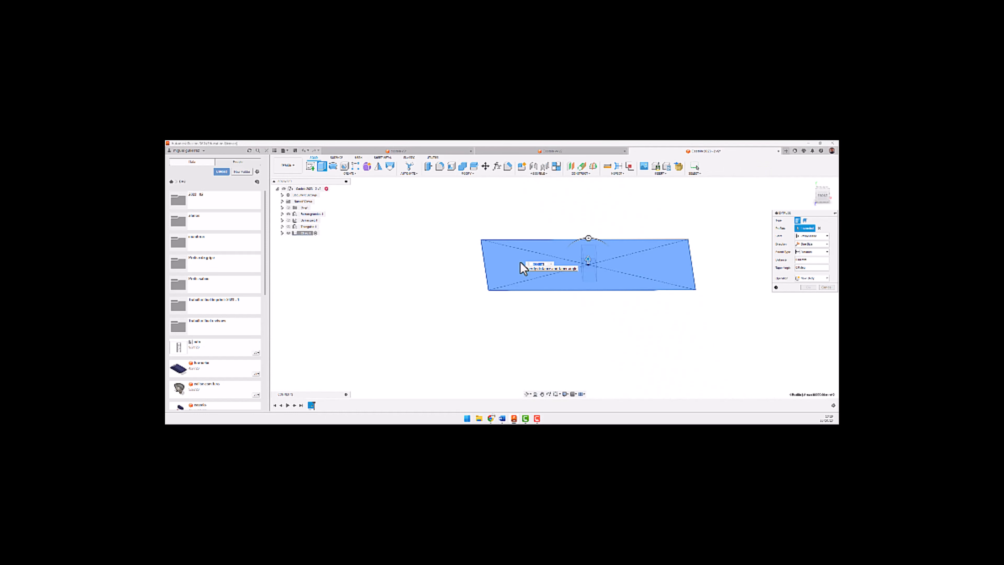
type("5")
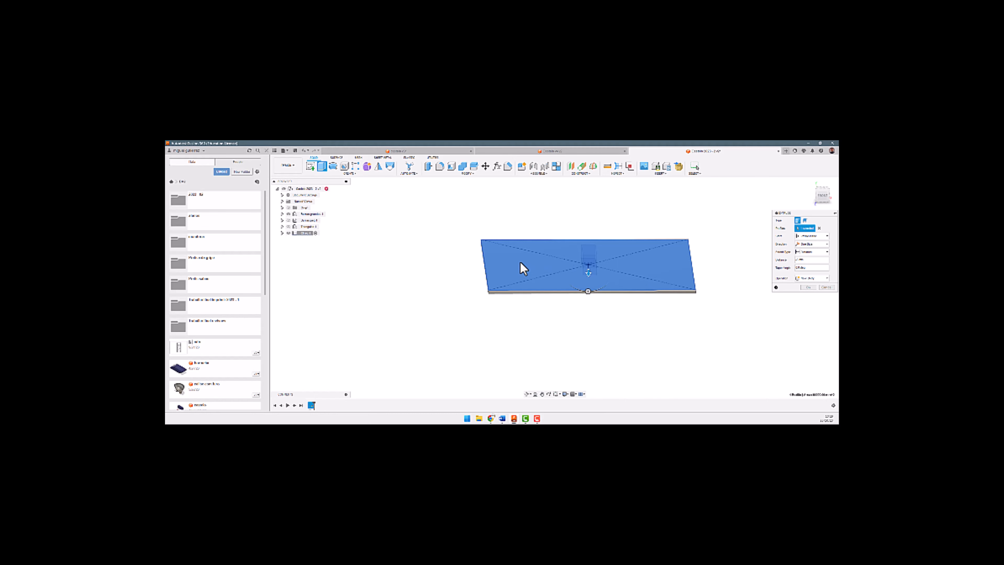
key("Return")
mouse_move(583, 301)
middle_mouse_down("shift")
mouse_move(560, 303)
mouse_move(573, 308)
middle_mouse_up("shift")
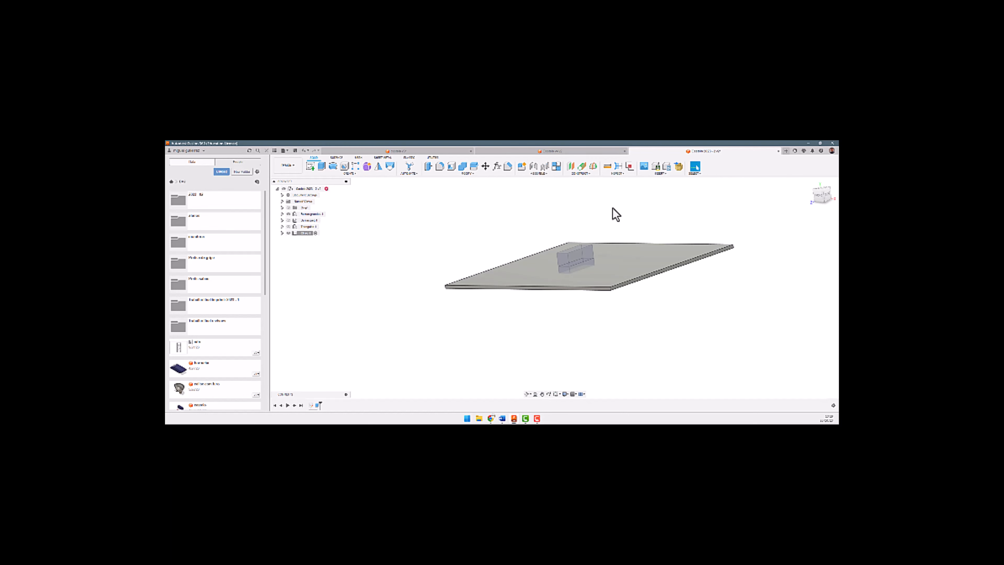
Apply the green glossy enamel paint appearance to the base plate body.
left_click(282, 233)
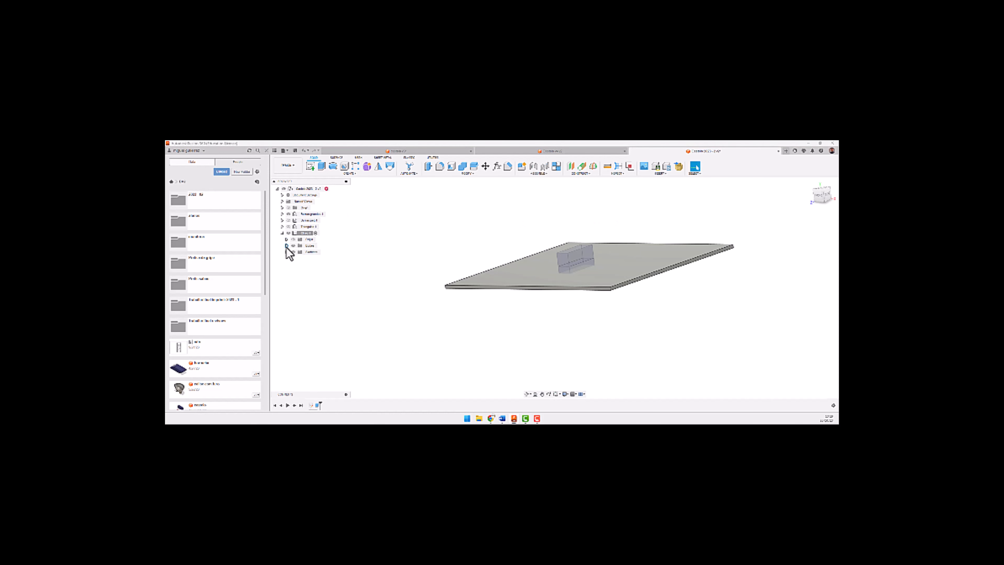
left_click(311, 252)
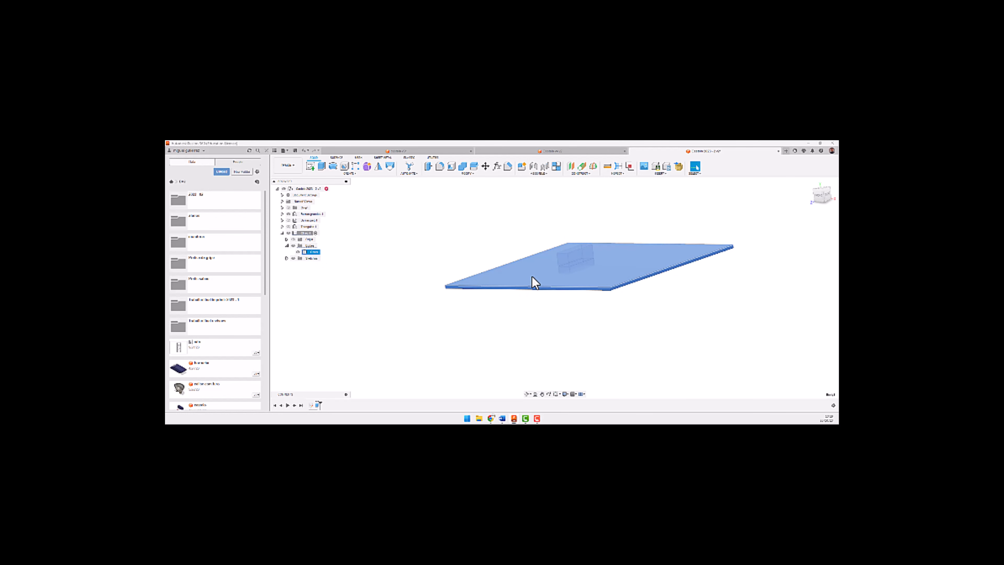
left_click(521, 289)
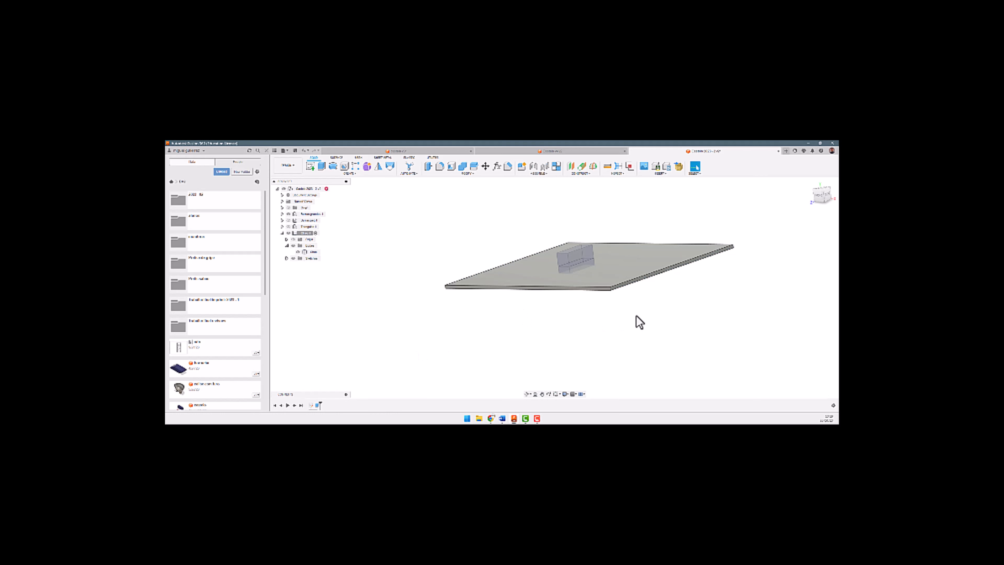
key("a")
scroll(740, 347, "down", 3)
left_click_drag(744, 374, 659, 263)
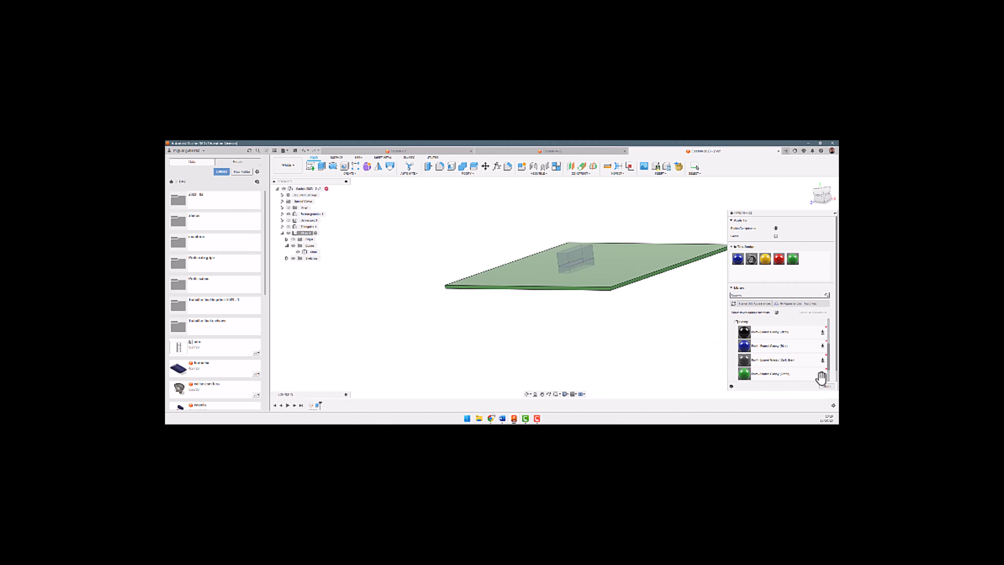
left_click(826, 386)
Ground the base plate component and pull one rectangular block away from the other toward the plate's edge.
middle_click_drag(511, 365, 496, 341, "shift")
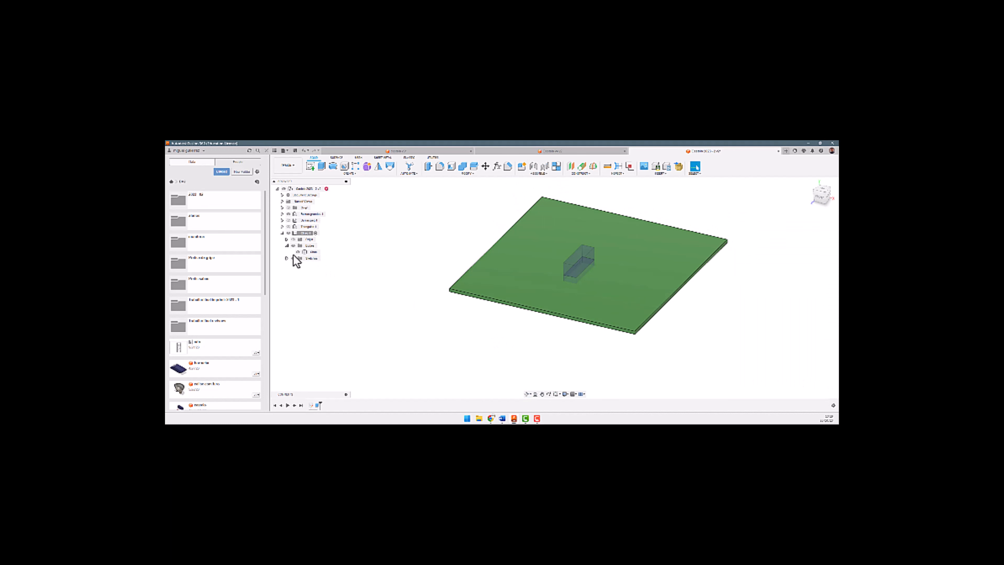
left_click(282, 234)
right_click(302, 233)
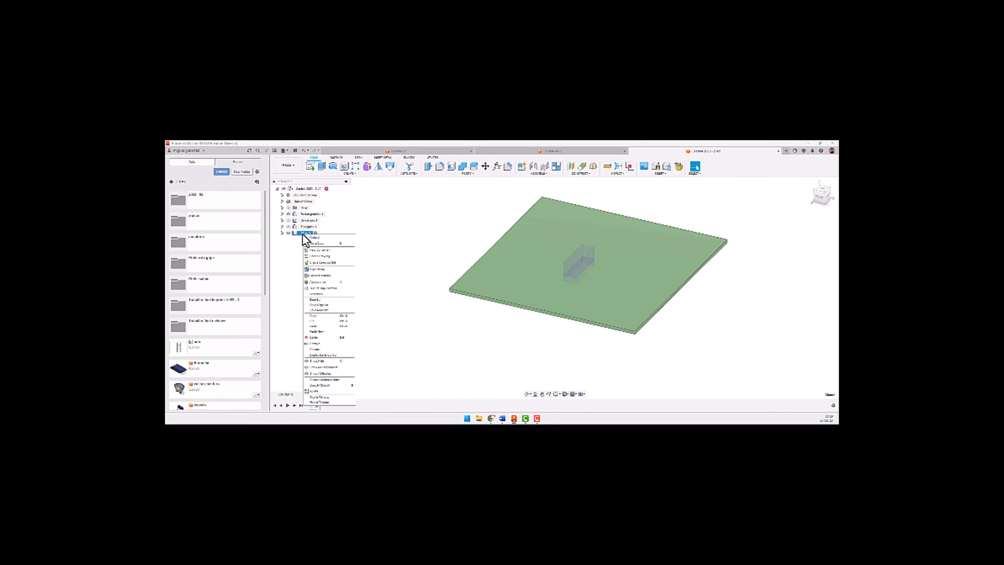
left_click(327, 238)
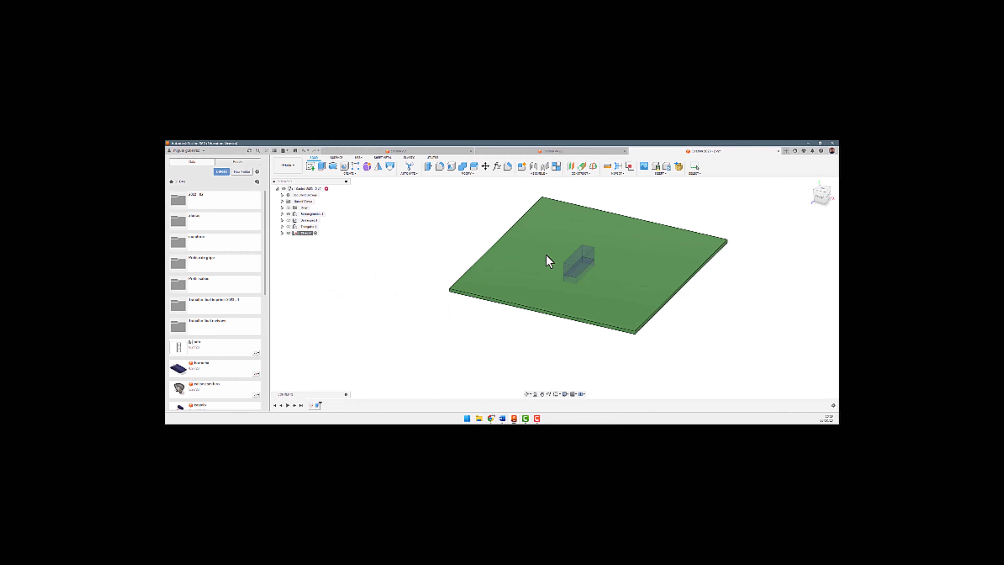
middle_click_drag(531, 292, 527, 276, "shift")
left_click_drag(530, 246, 507, 264)
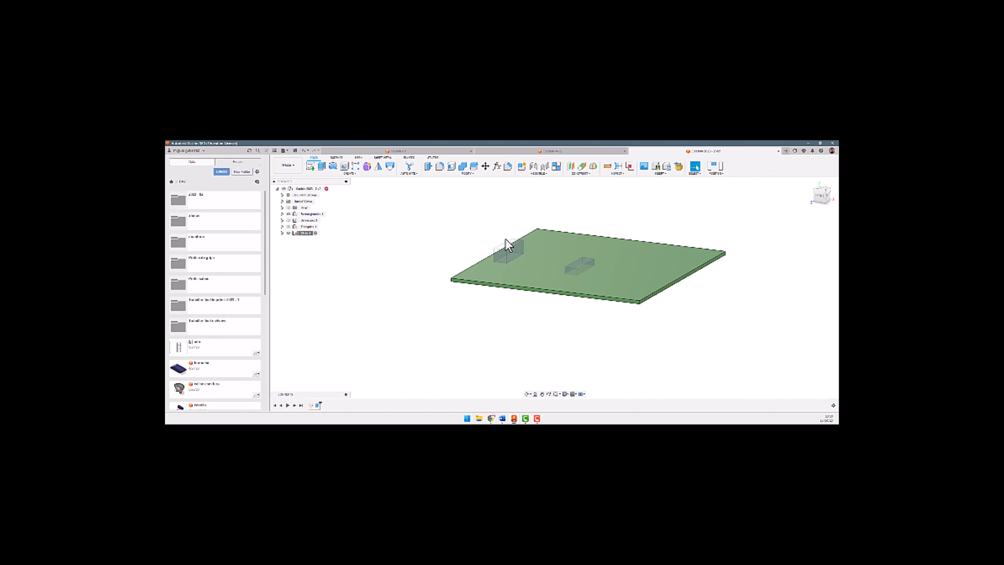
Expand the rectangular prism component and make it the active component.
left_click(294, 214)
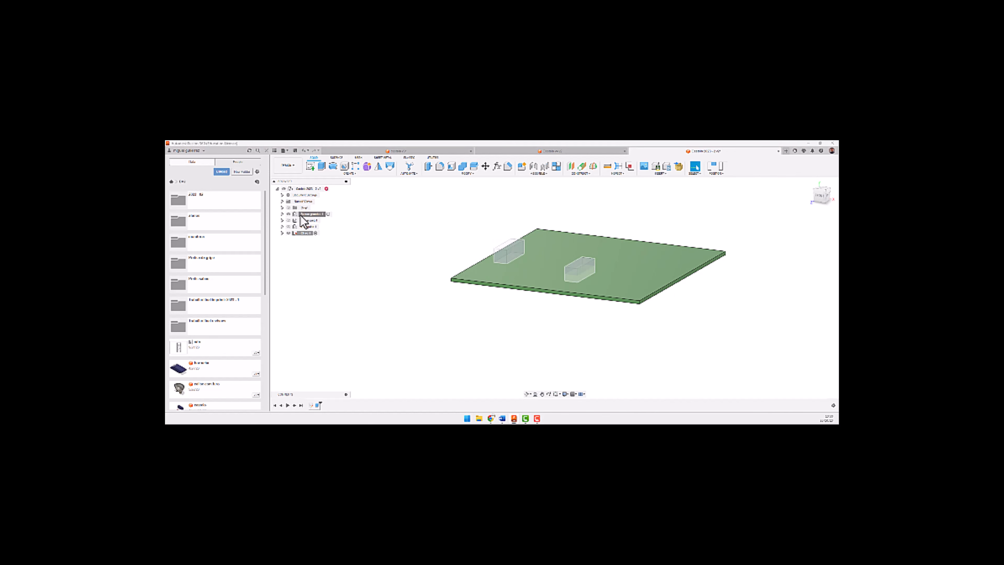
left_click(282, 214)
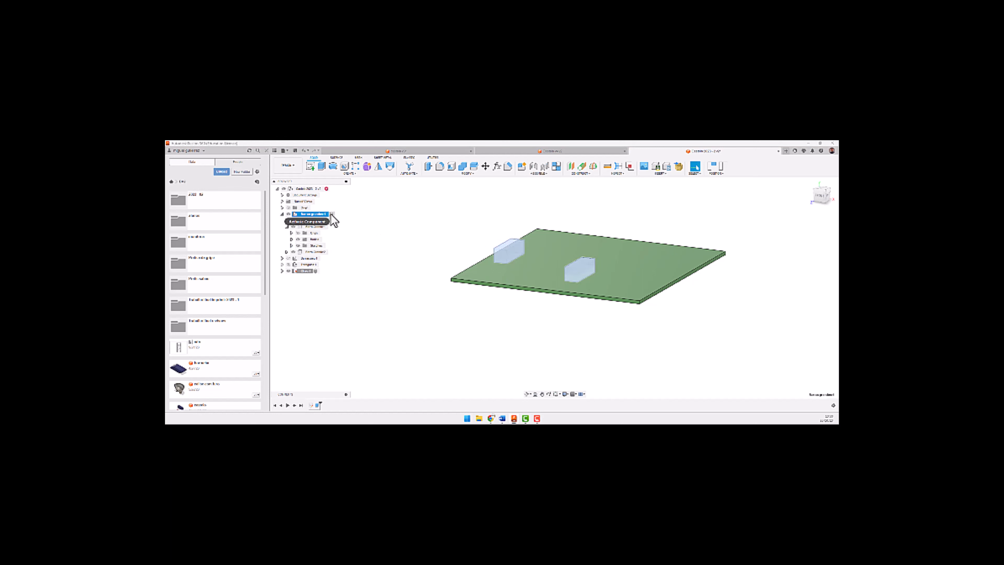
left_click(332, 214)
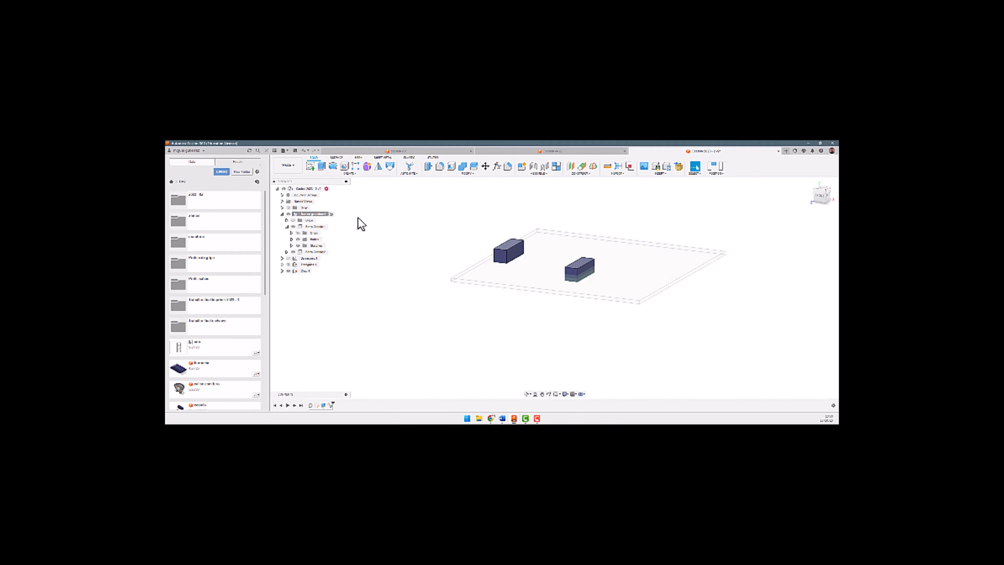
Rotate the central rectangular block upright and move it along the base plate beside the other block near the plate's edge.
left_click(506, 257)
left_click(314, 226)
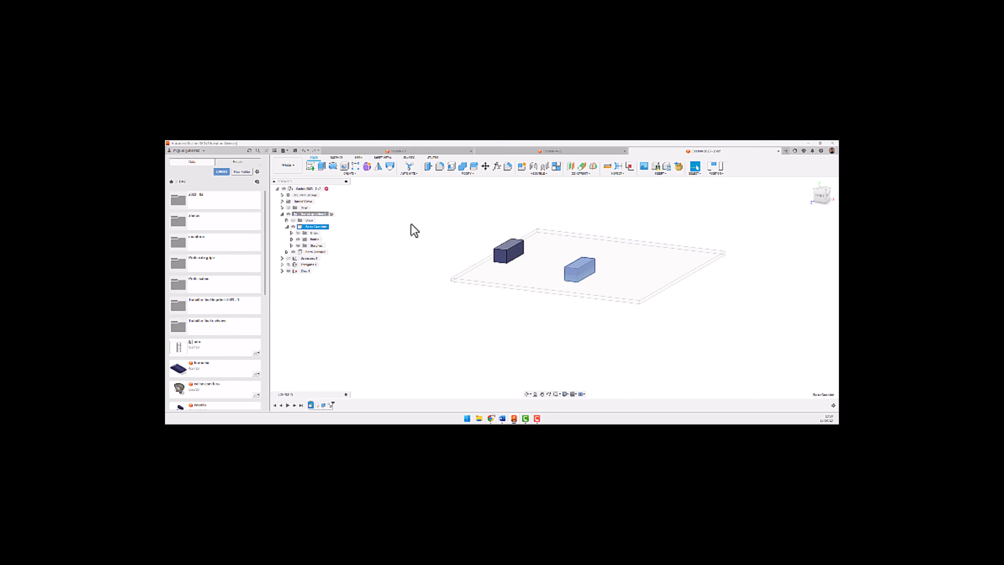
key("m")
left_click_drag(579, 259, 579, 228)
middle_click_drag(557, 255, 587, 285, "shift")
left_click(820, 201)
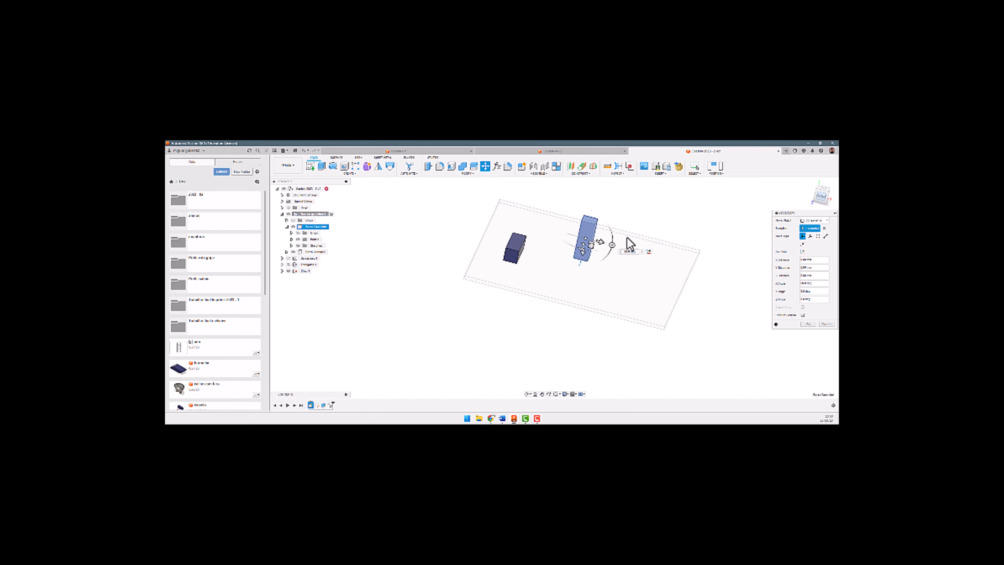
scroll(586, 232, "up", 5)
left_click_drag(573, 230, 576, 268)
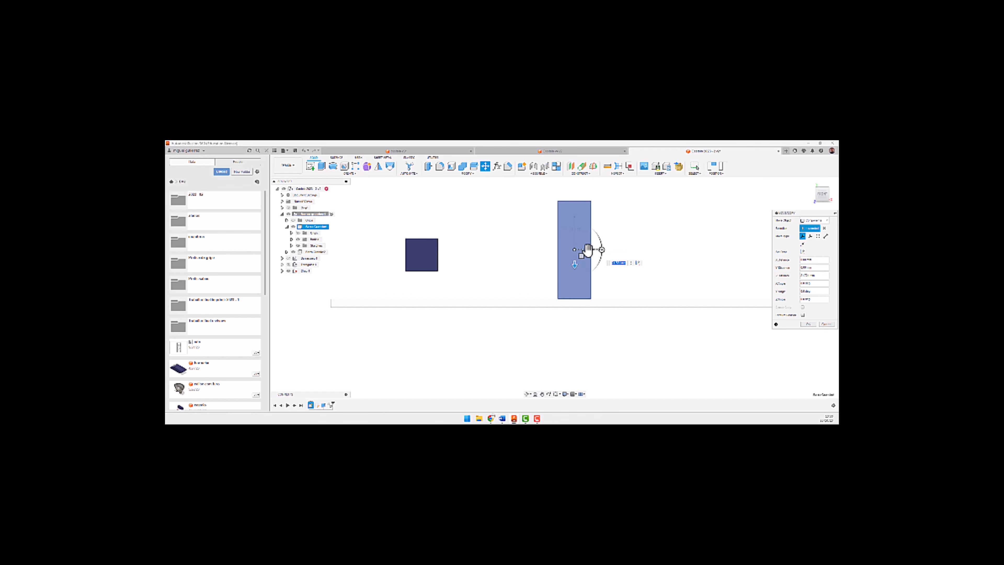
left_click_drag(589, 248, 360, 262)
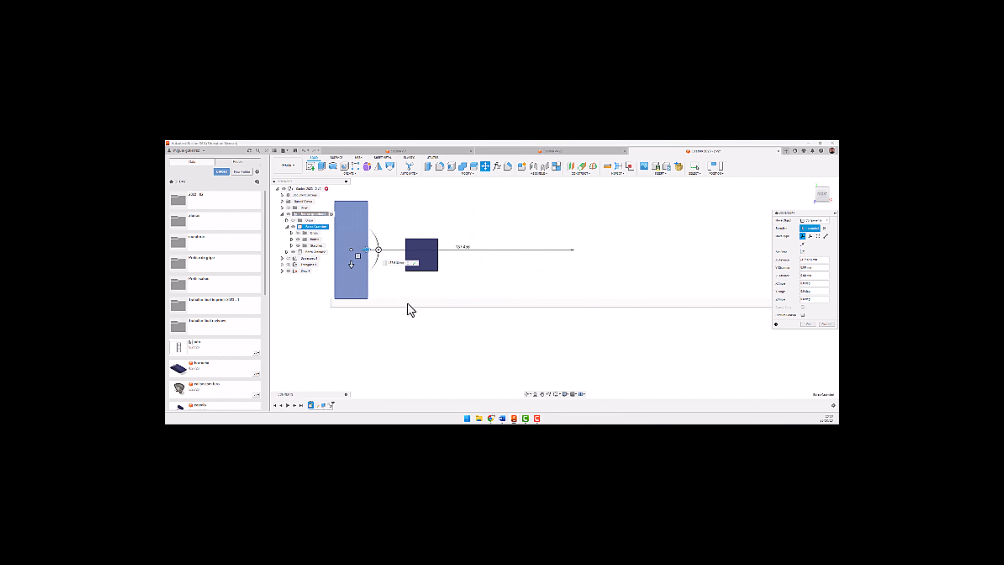
middle_click_drag(410, 309, 386, 343, "shift")
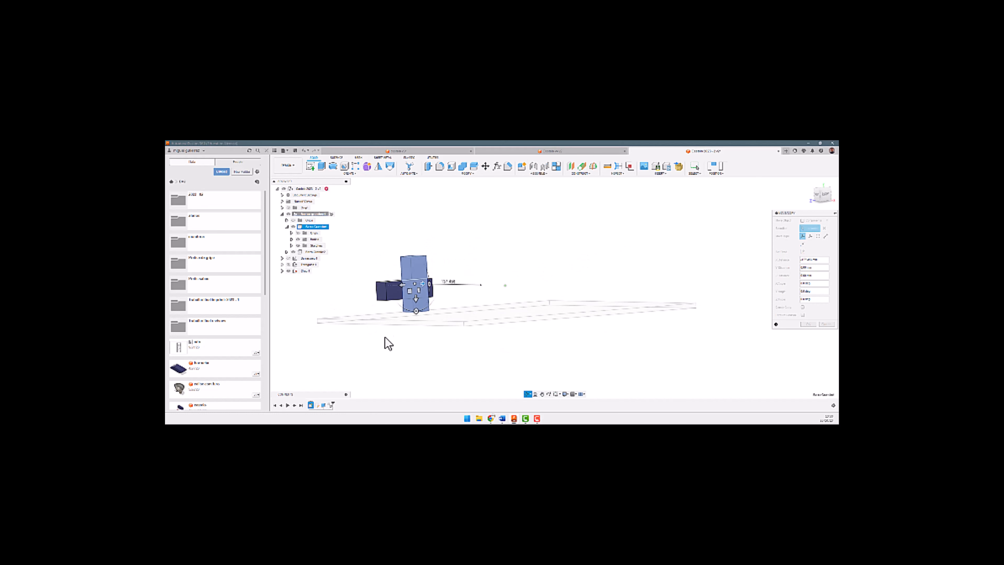
left_click(808, 325)
Switch to the finished castle example, then activate and isolate its column-and-wheel component.
mouse_move(574, 225)
middle_mouse_down("shift")
mouse_move(560, 224)
mouse_move(562, 234)
middle_mouse_up("shift")
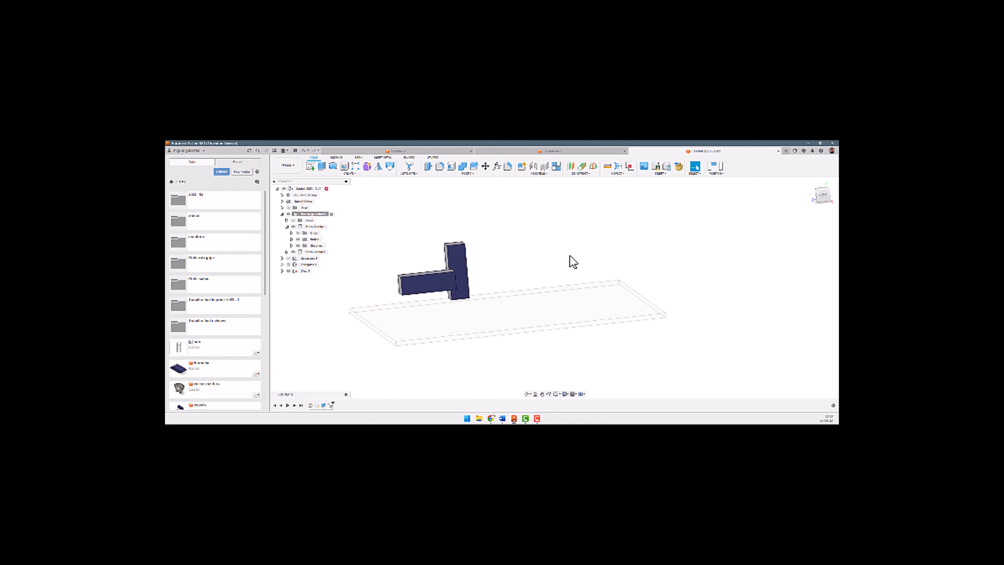
middle_click_drag(572, 262, 510, 280, "shift")
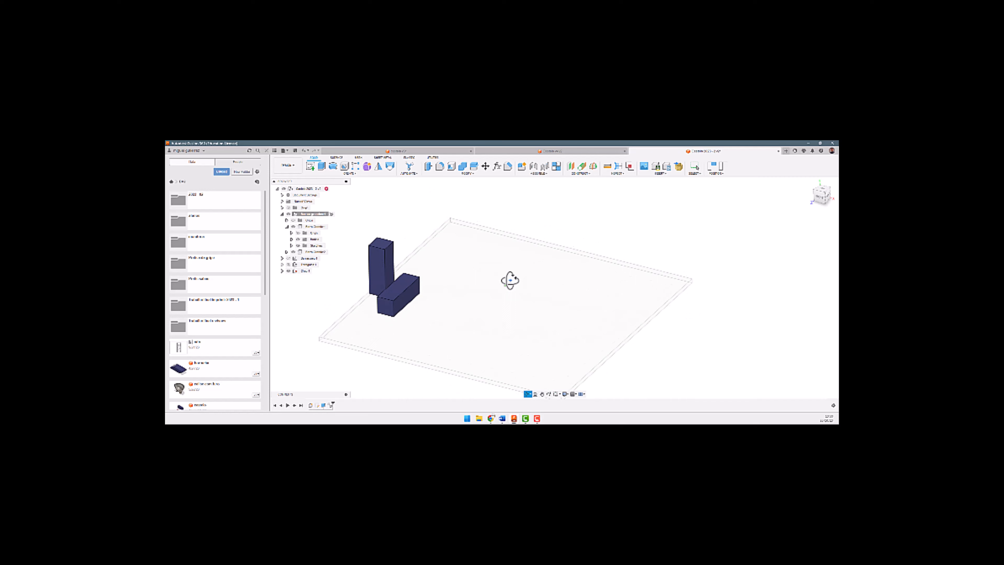
left_click(562, 152)
middle_click_drag(474, 339, 426, 308, "shift")
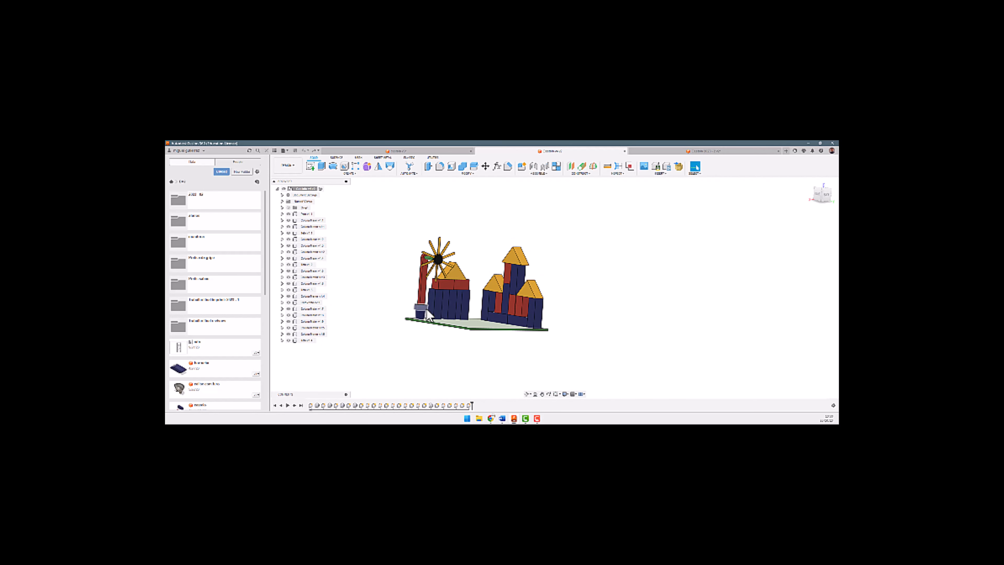
left_click(310, 302)
left_click(327, 302)
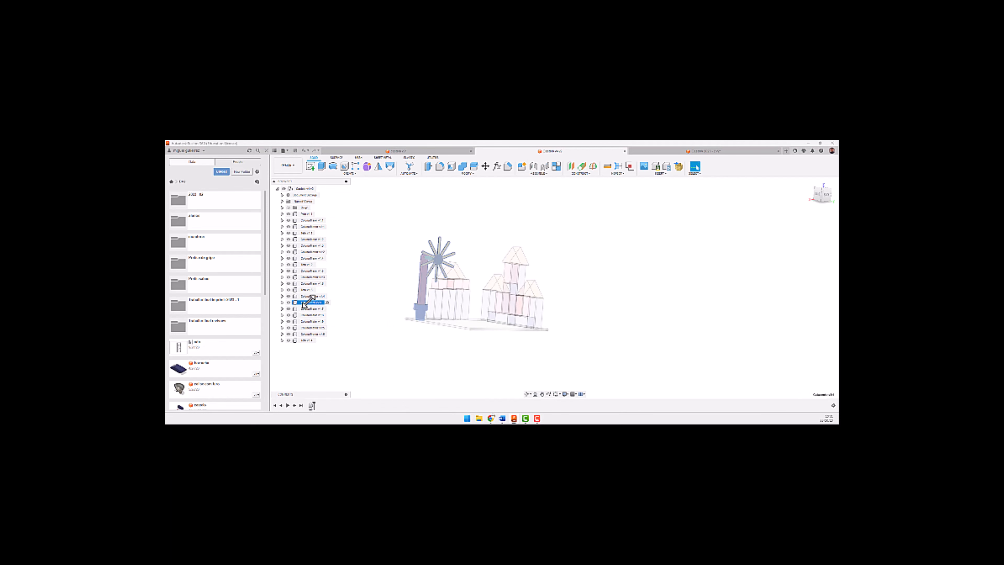
right_click(311, 303)
left_click(355, 296)
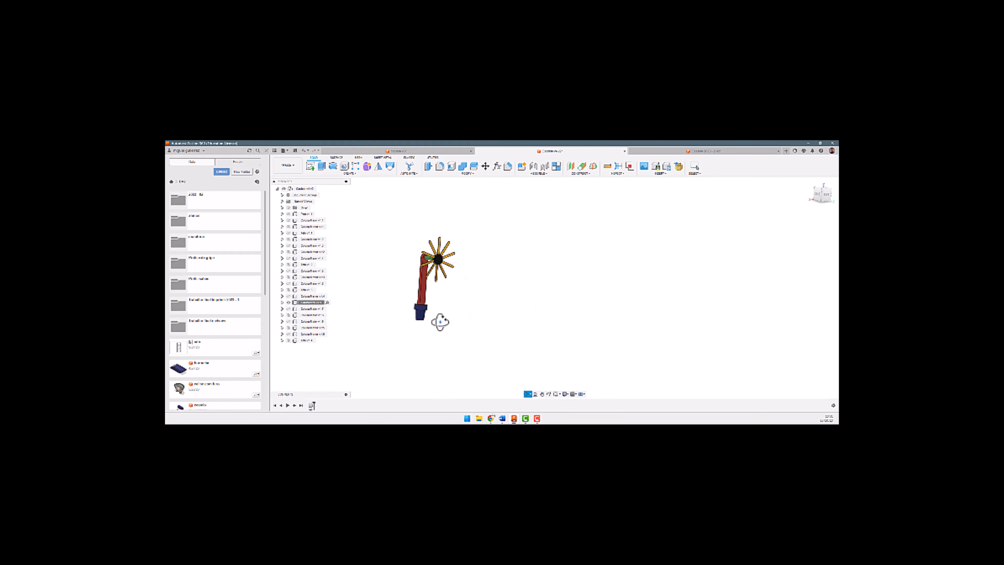
Examine the isolated part's round base, red column, green arm, and wheel hub with yellow spokes from several sides.
scroll(435, 316, "up", 5)
middle_click_drag(424, 281, 455, 257, "shift")
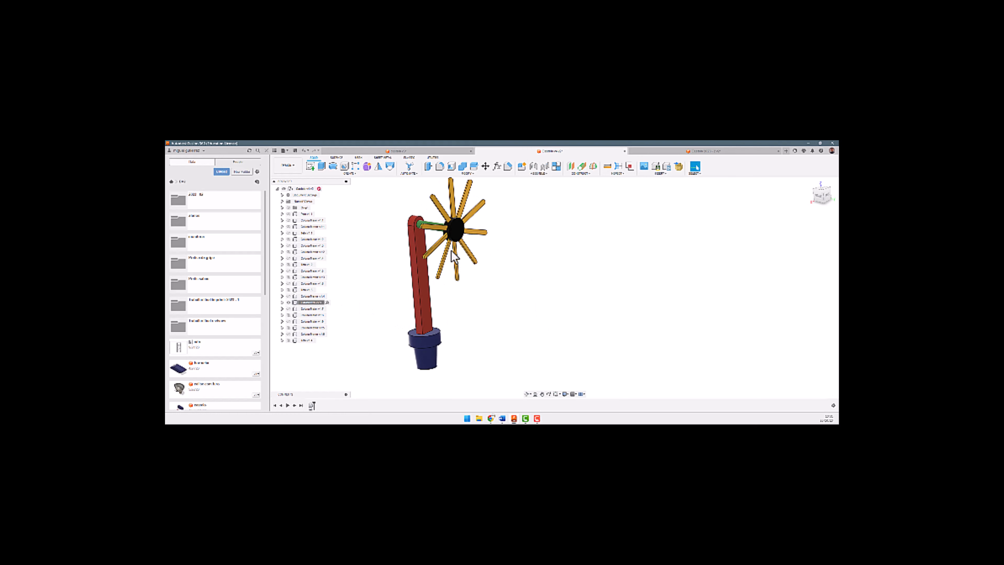
scroll(387, 231, "up", 6)
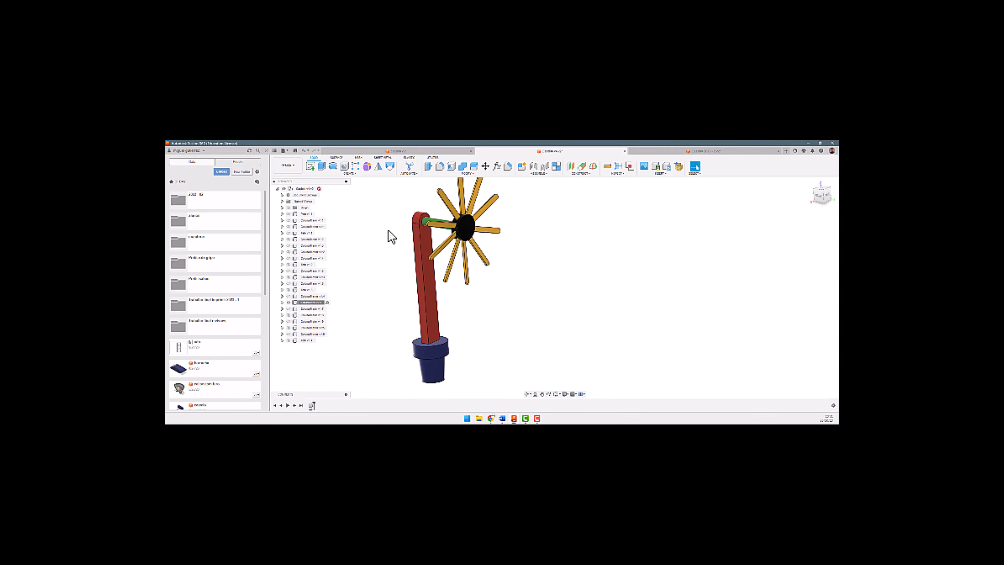
middle_click_drag(484, 224, 542, 323, "shift")
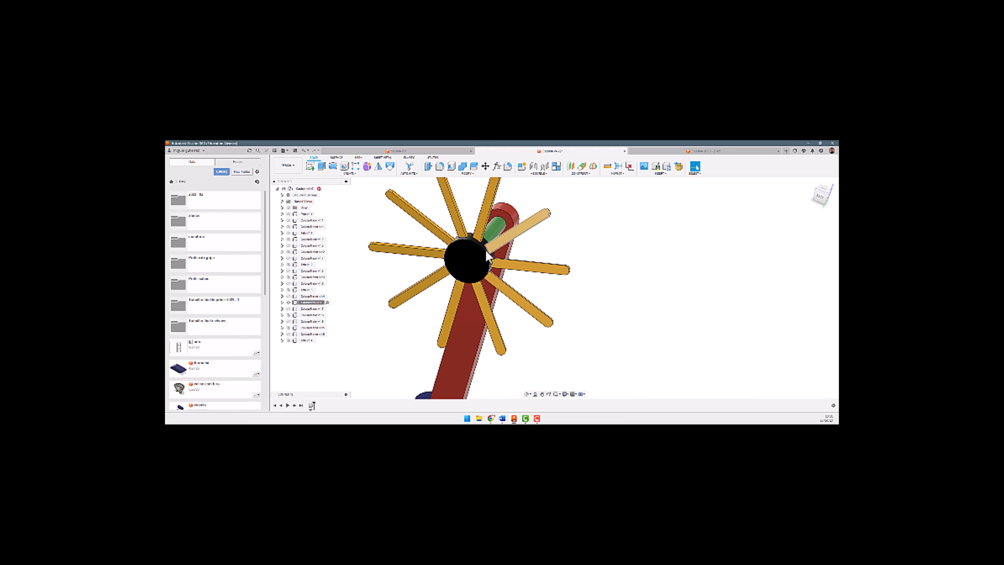
scroll(533, 278, "down", 2)
middle_click_drag(534, 279, 549, 252, "shift")
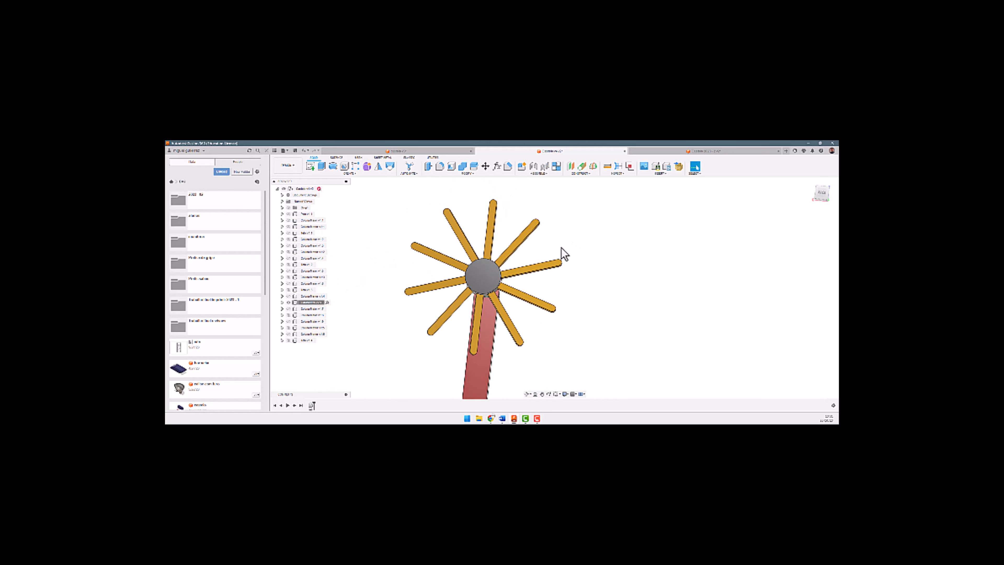
left_click(523, 239)
left_click(492, 235)
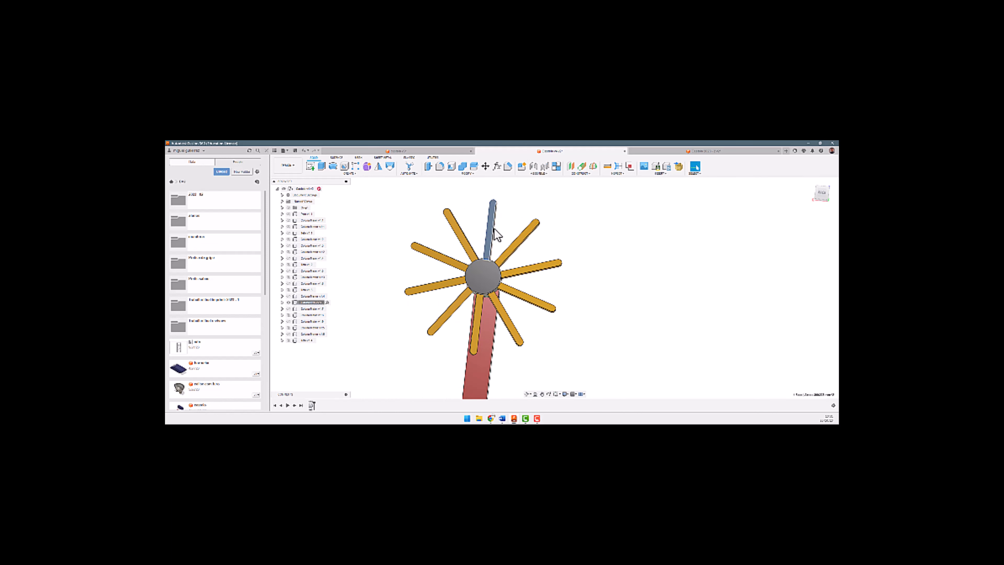
scroll(542, 240, "down", 3)
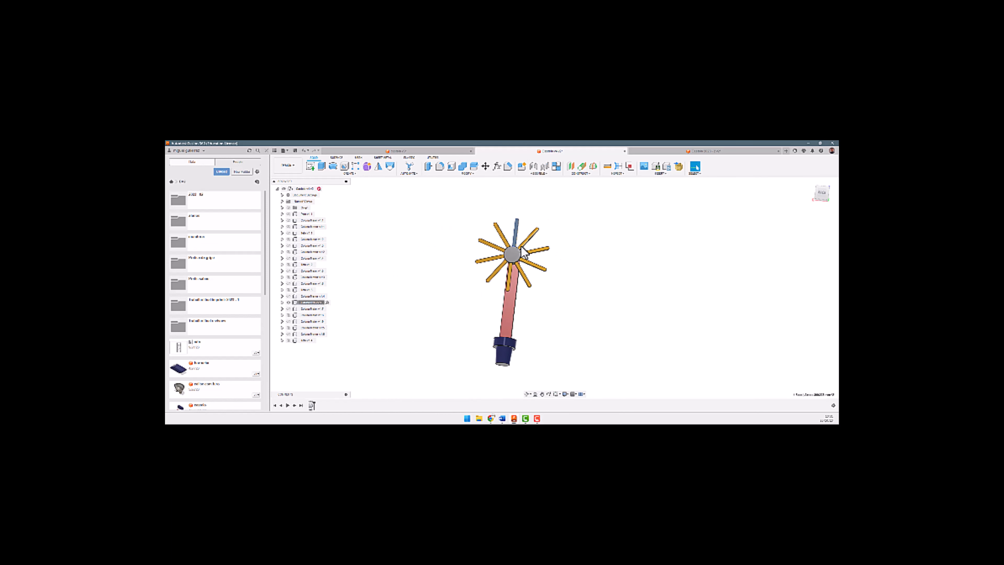
mouse_move(542, 245)
middle_mouse_down("shift")
mouse_move(544, 261)
mouse_move(558, 250)
middle_mouse_up("shift")
scroll(521, 337, "up", 3)
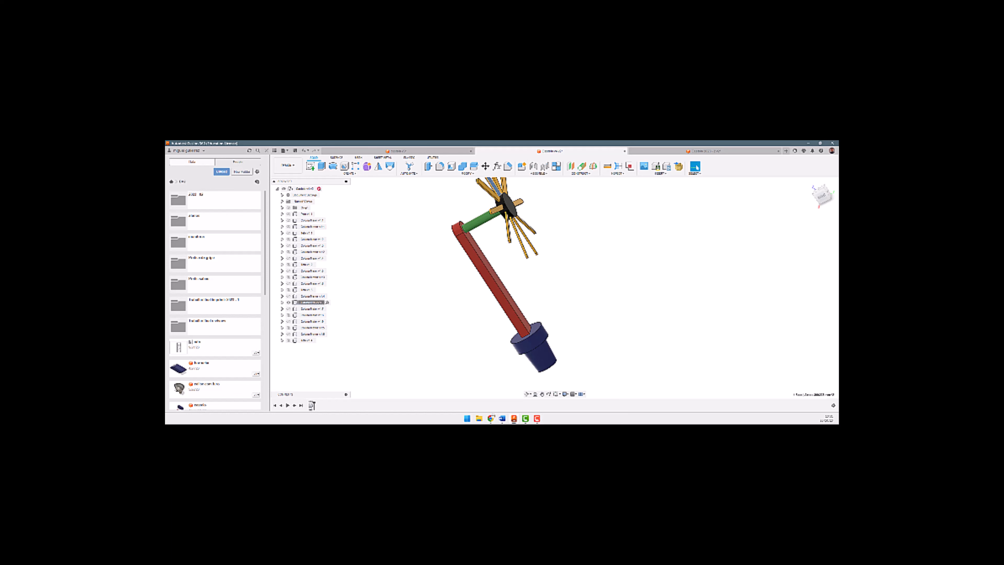
Save the finished example design as a new version with the default description.
left_click(295, 150)
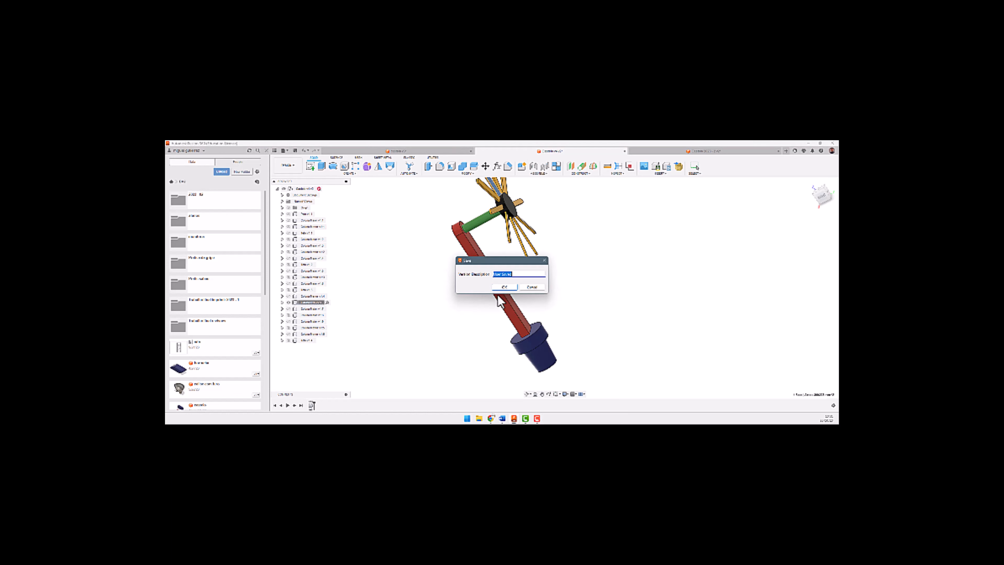
left_click(503, 287)
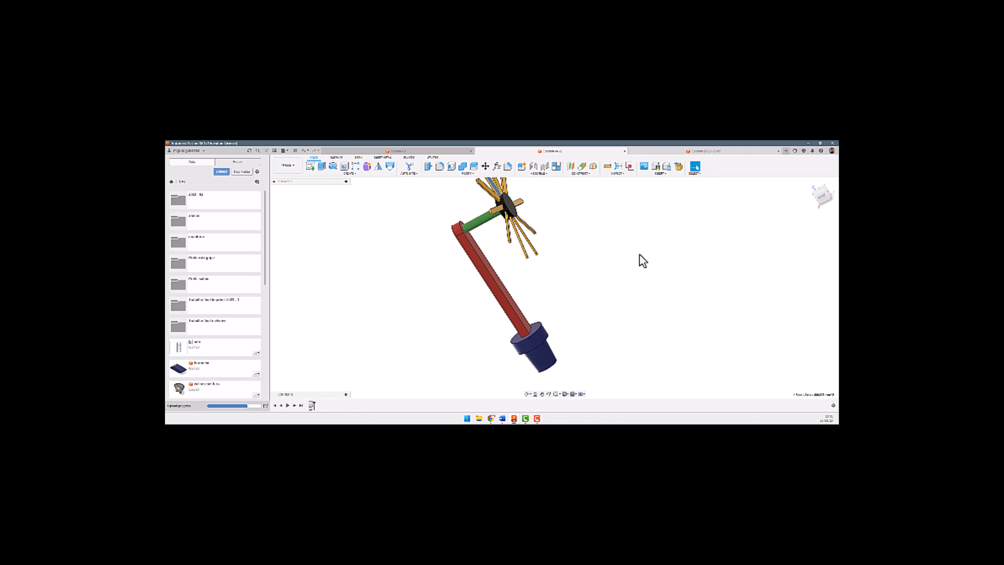
Return to the castle assembly and inspect the upright block's top and front faces.
scroll(576, 301, "down", 3)
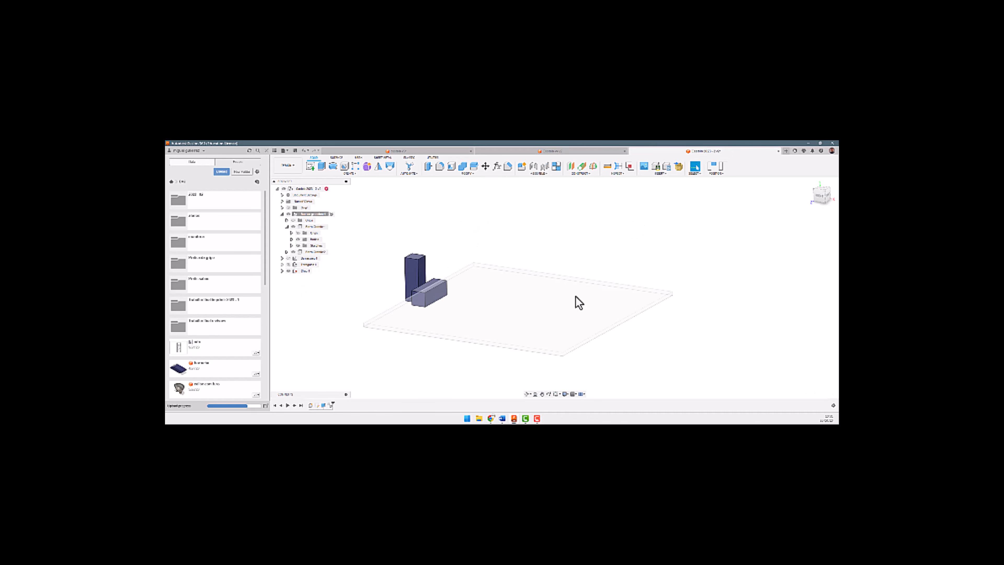
middle_click_drag(524, 311, 560, 279, "shift")
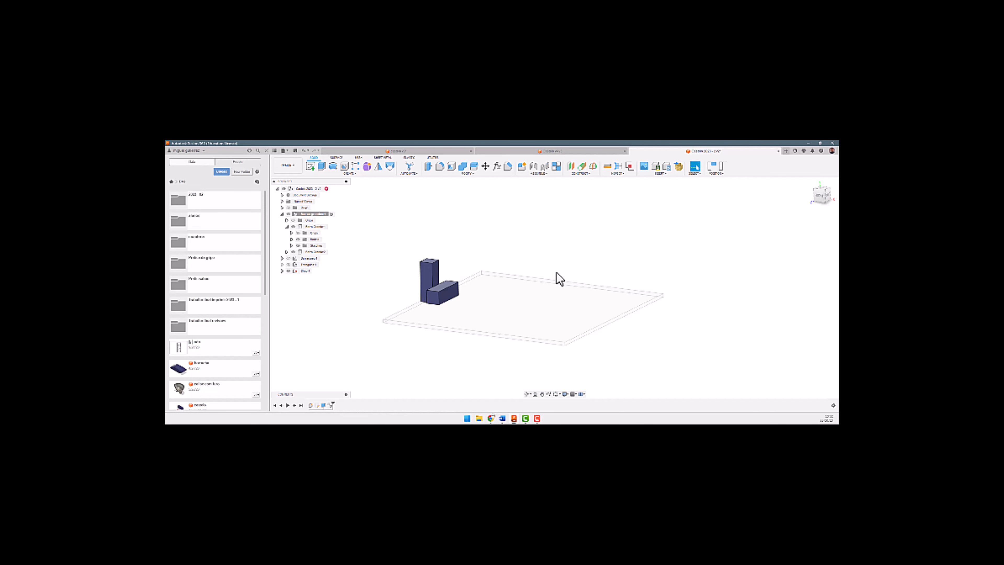
scroll(426, 249, "up", 5)
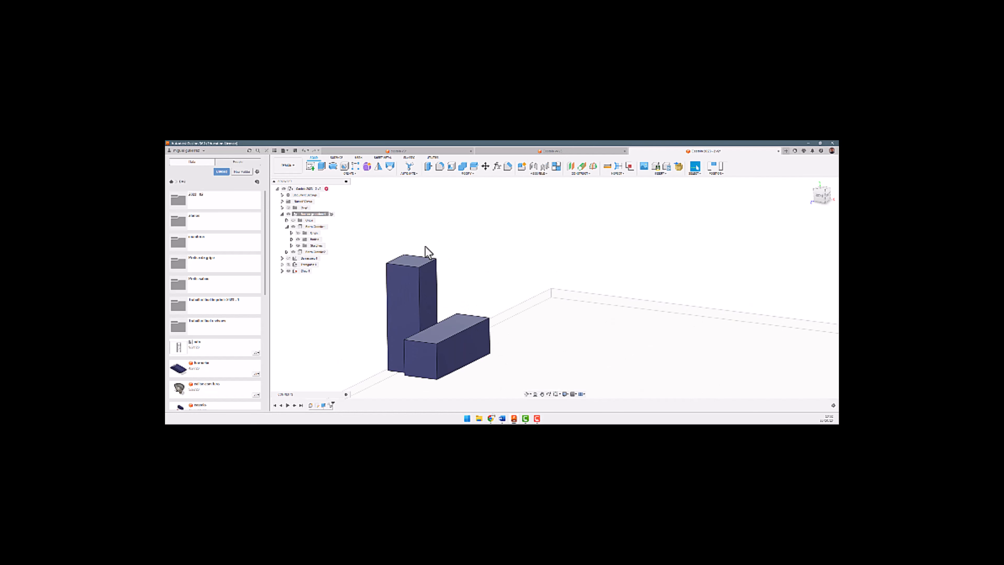
scroll(425, 246, "up", 3)
left_click(425, 255)
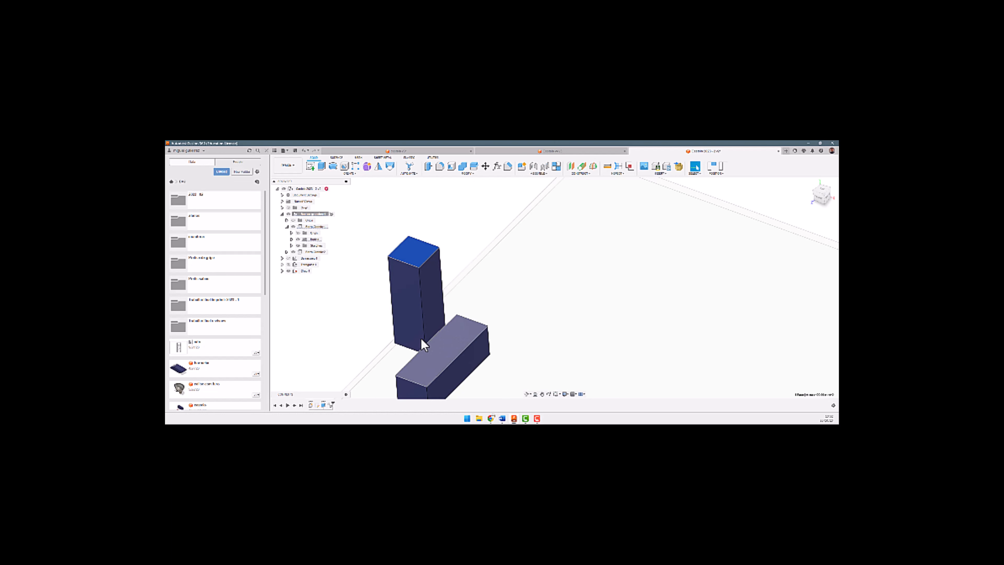
left_click(406, 288)
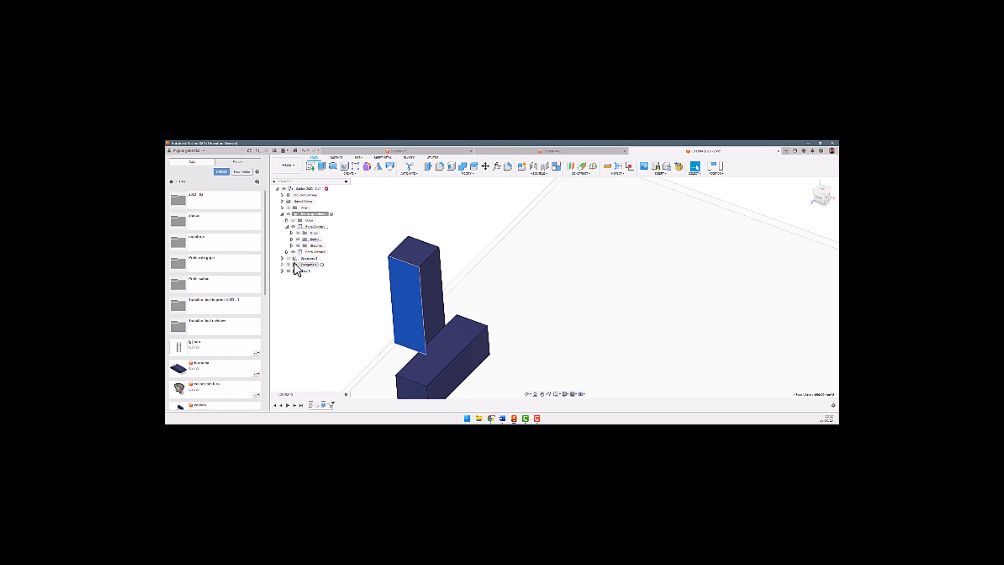
Reactivate the top-level assembly and show the yellow triangular prism component on the base plate.
scroll(349, 235, "down", 3)
scroll(457, 298, "up", 2)
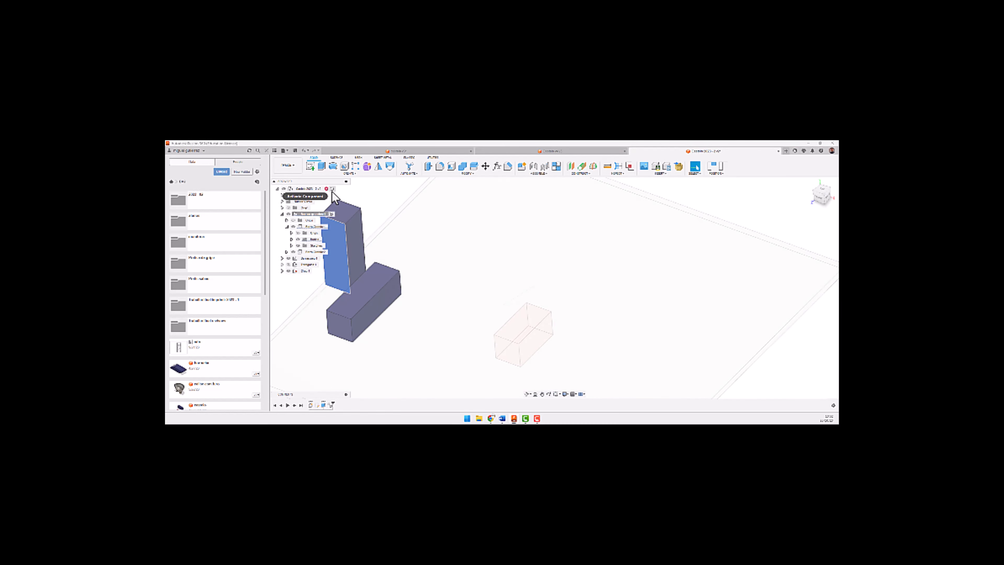
left_click(332, 189)
middle_click_drag(481, 305, 490, 306, "shift")
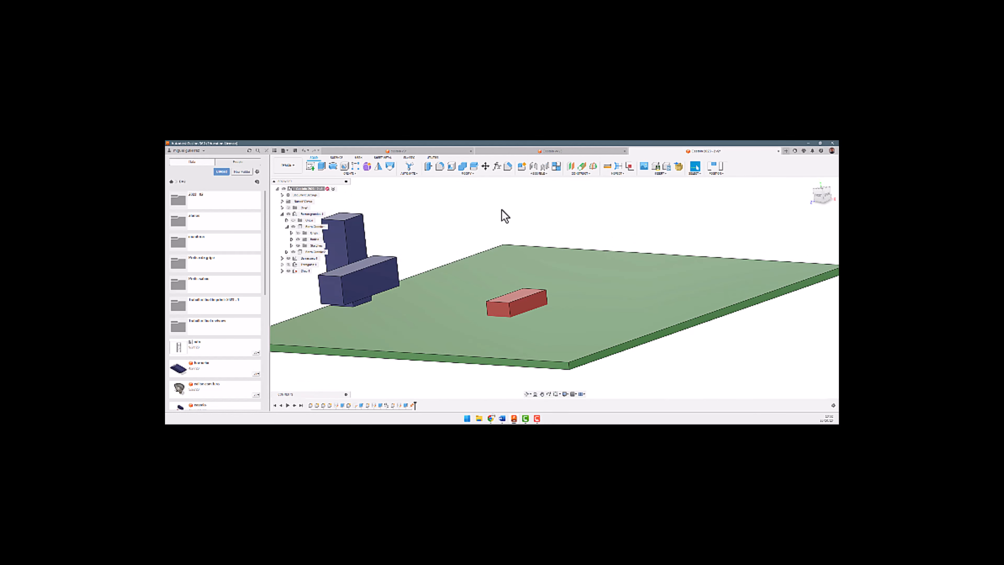
left_click(282, 271)
left_click(288, 265)
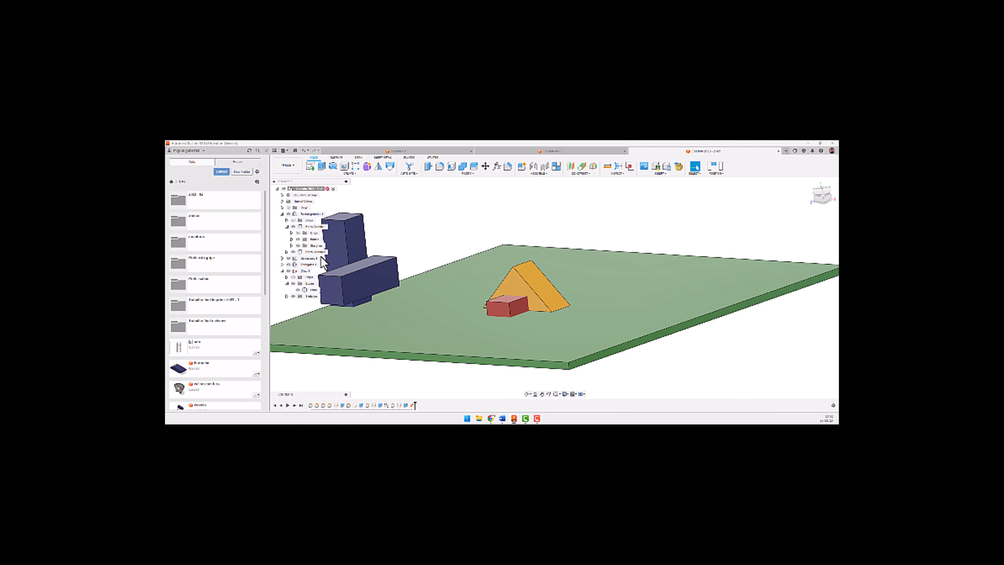
Activate the triangular prism component and examine its profile sketch's centre line, corners and dimensions without the neighbouring blocks, then finish the sketch.
left_click(282, 264)
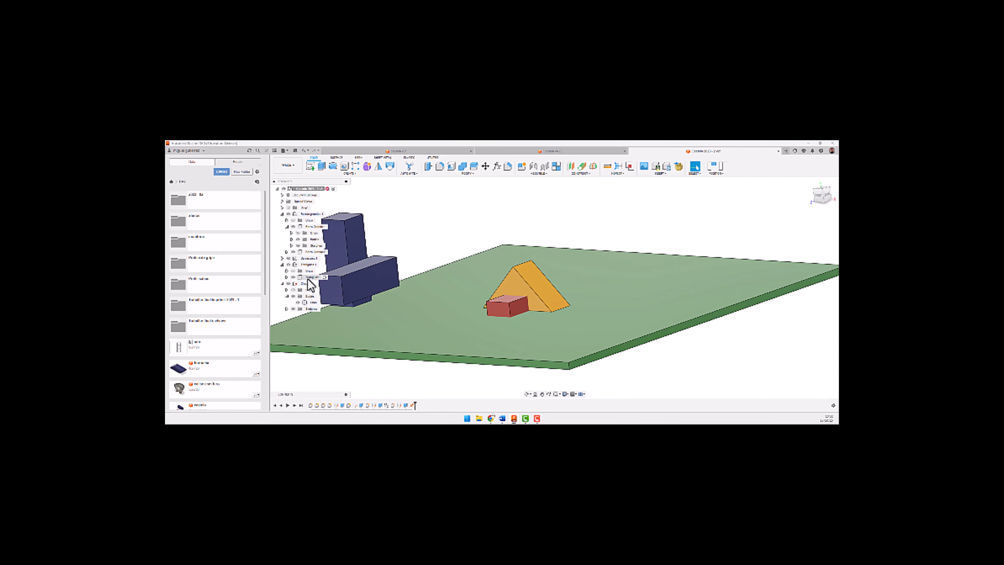
left_click(324, 277)
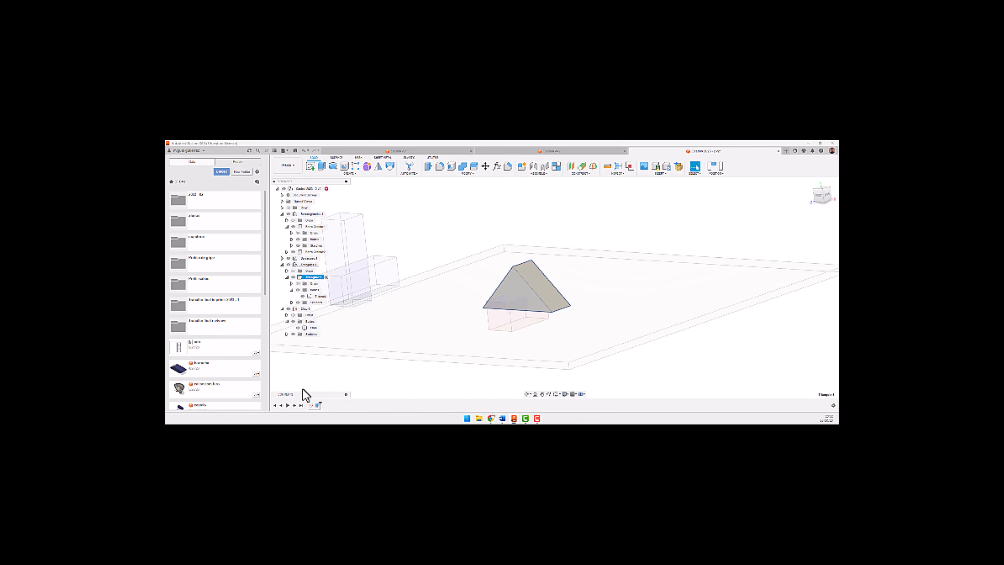
double_click(310, 405)
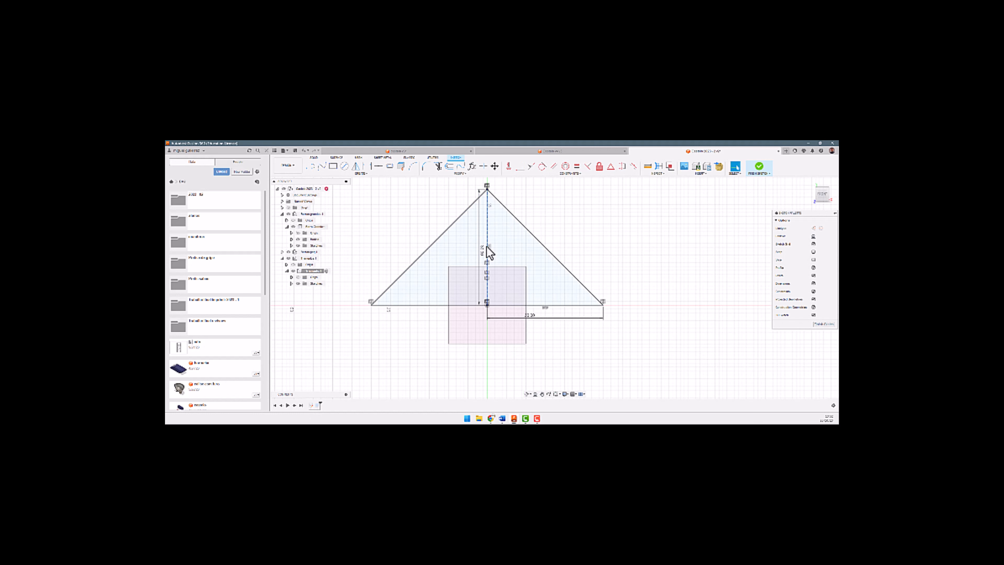
left_click(488, 217)
left_click(372, 302)
left_click(602, 305)
left_click(288, 251)
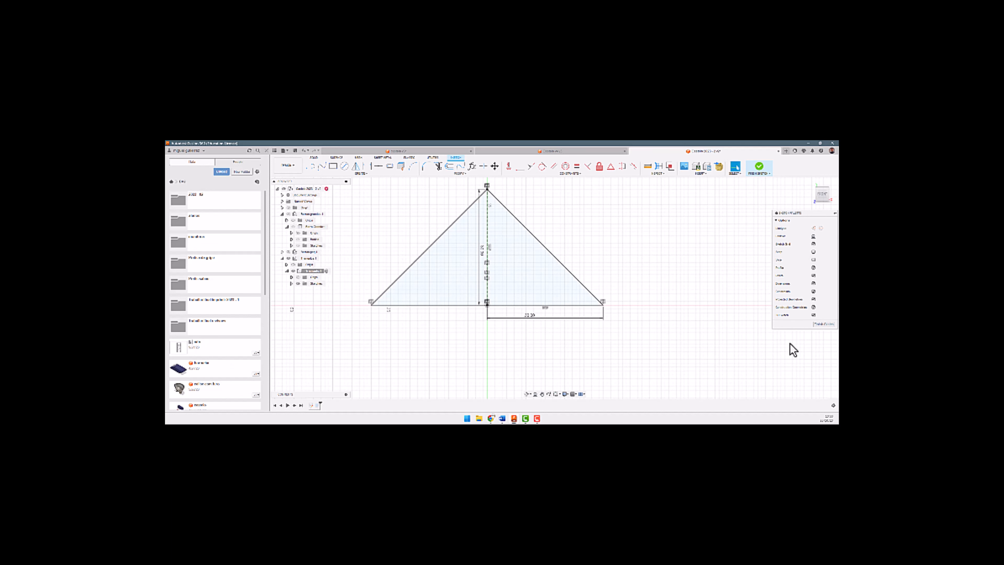
left_click(815, 325)
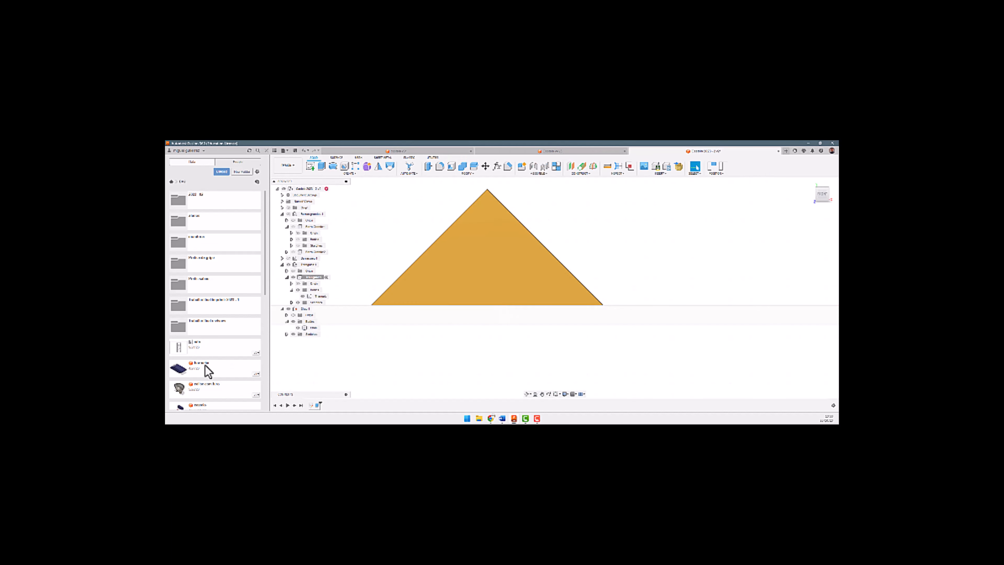
Reactivate the top-level assembly, show the red and blue blocks again, and collapse the expanded components.
middle_click_drag(580, 350, 623, 242, "shift")
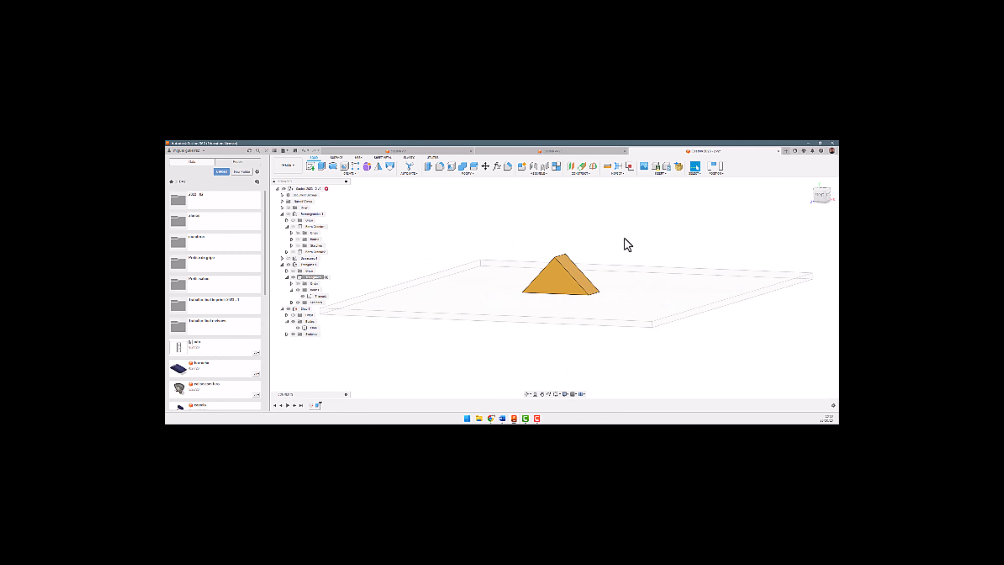
left_click(455, 282)
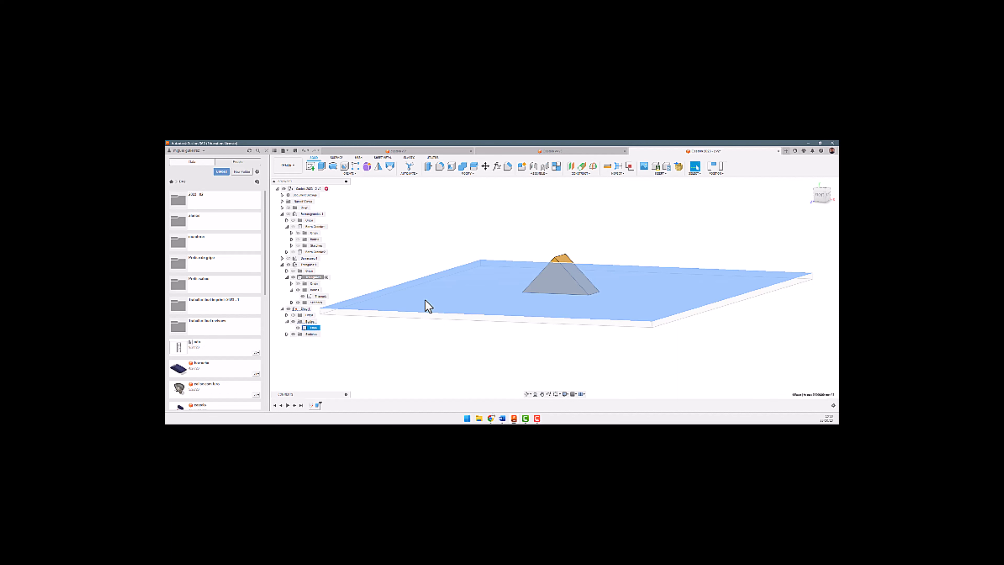
left_click(496, 228)
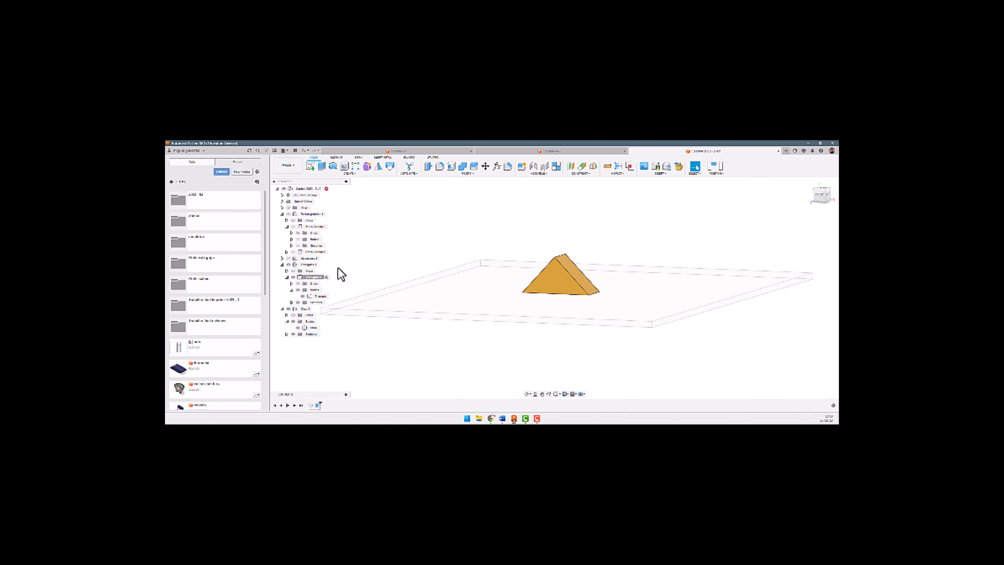
left_click(327, 189)
left_click(288, 258)
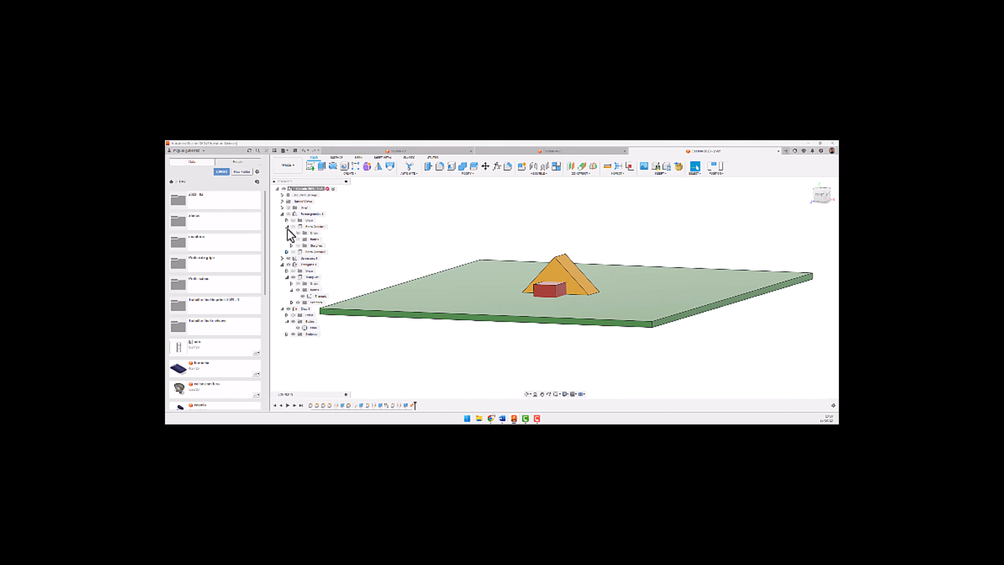
left_click(282, 214)
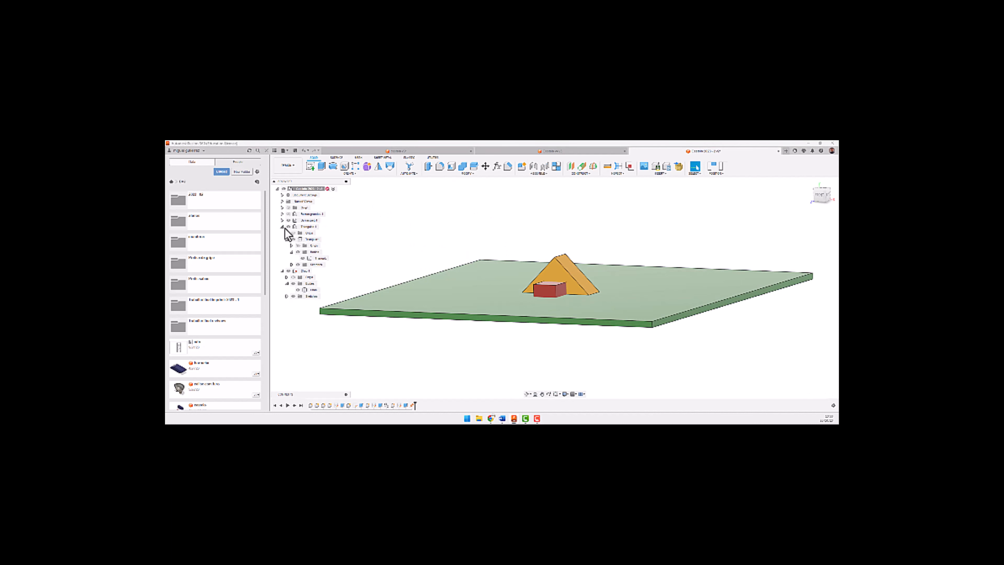
left_click(288, 214)
left_click(282, 226)
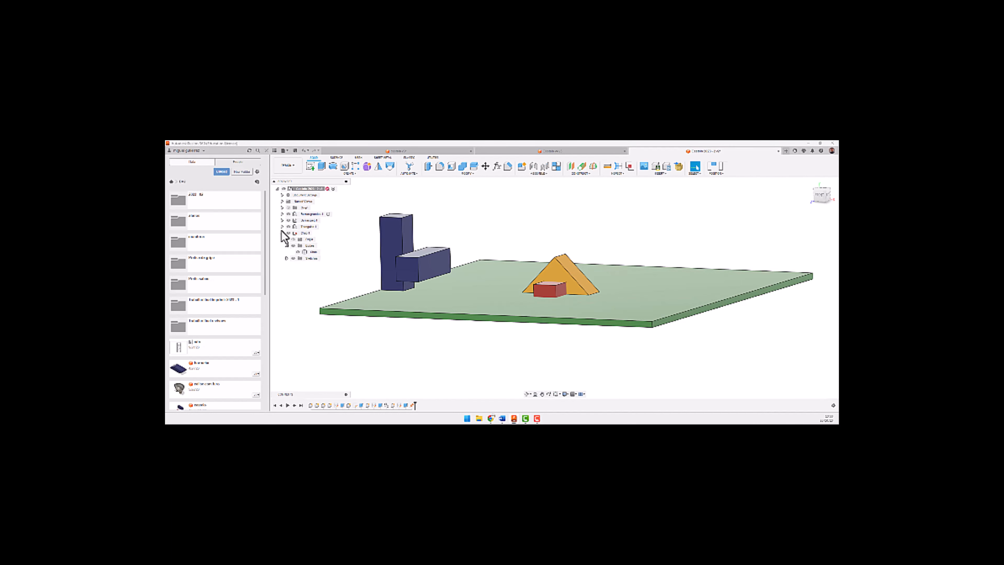
left_click(282, 233)
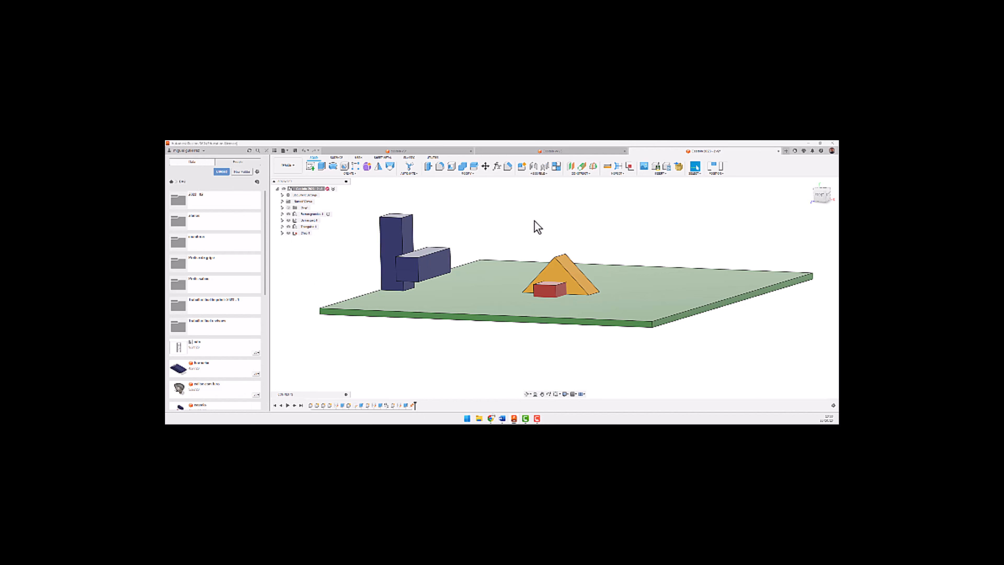
middle_click_drag(535, 225, 509, 231, "shift")
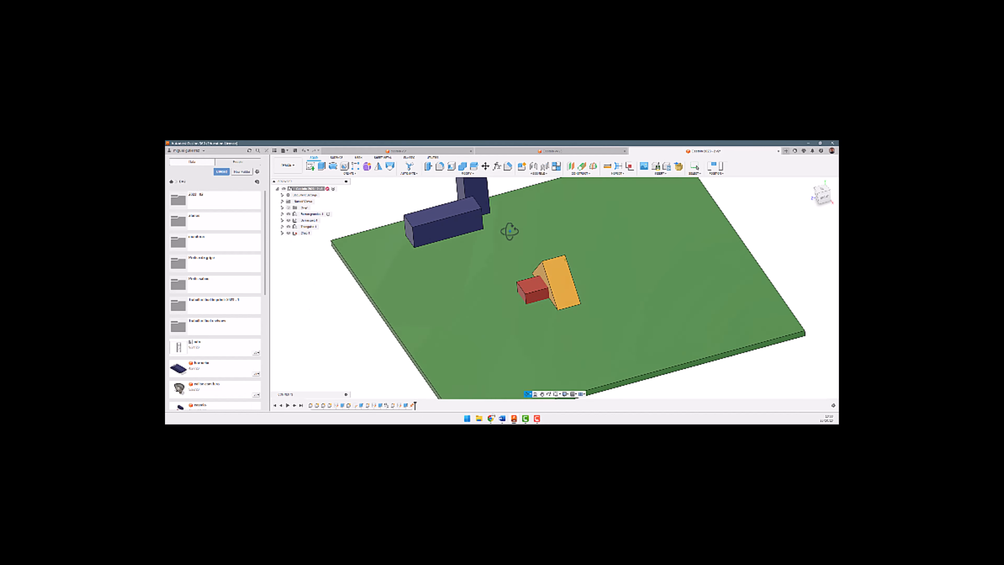
Switch to the finished castle example, unisolate its column-and-wheel component, and activate the whole assembly.
left_click(575, 151)
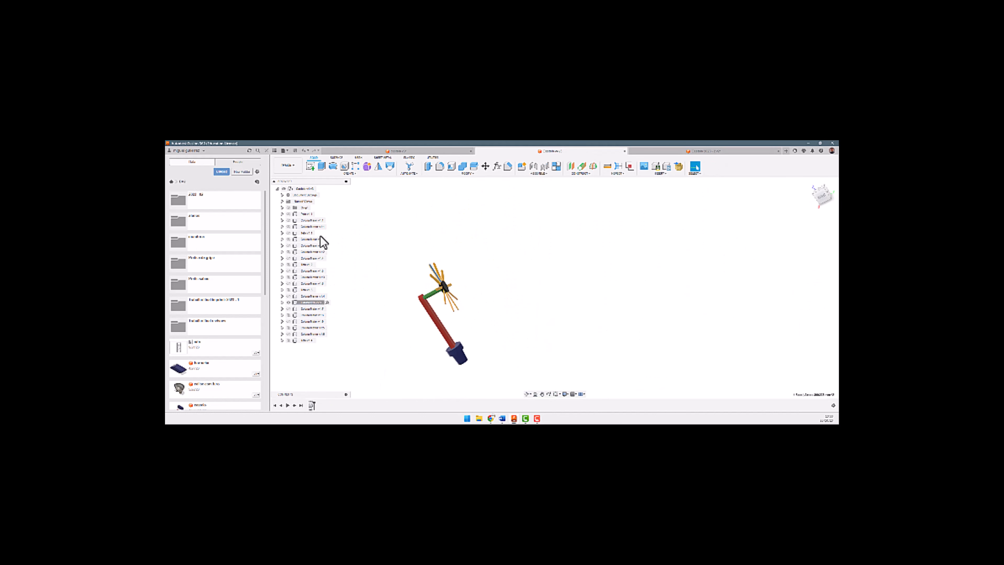
right_click(313, 302)
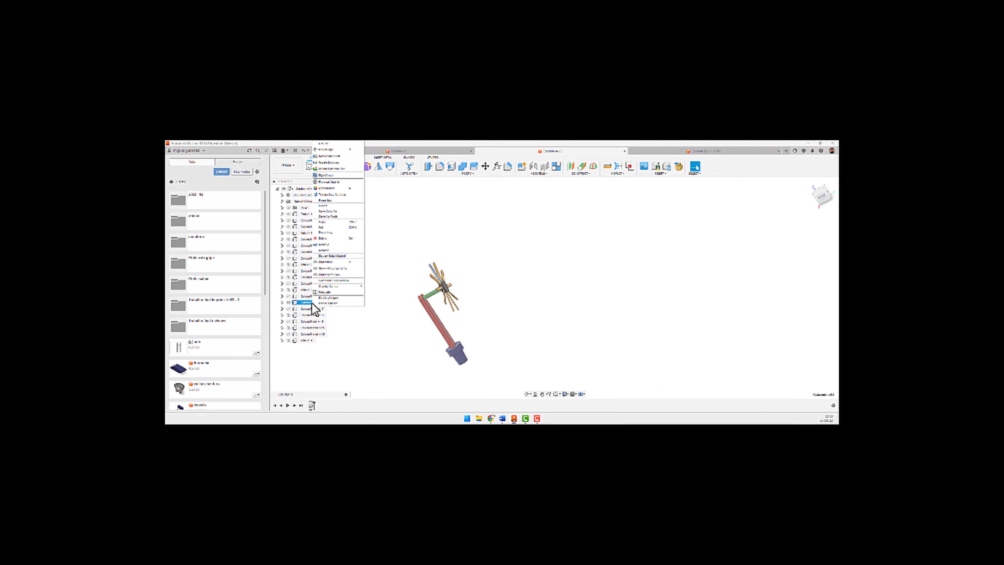
left_click(327, 293)
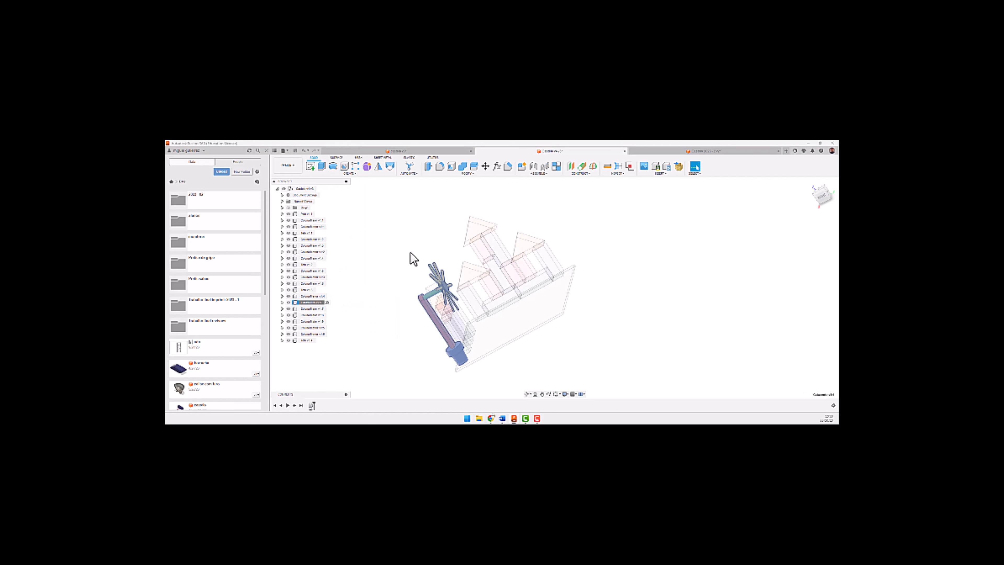
middle_click_drag(403, 262, 375, 282, "shift")
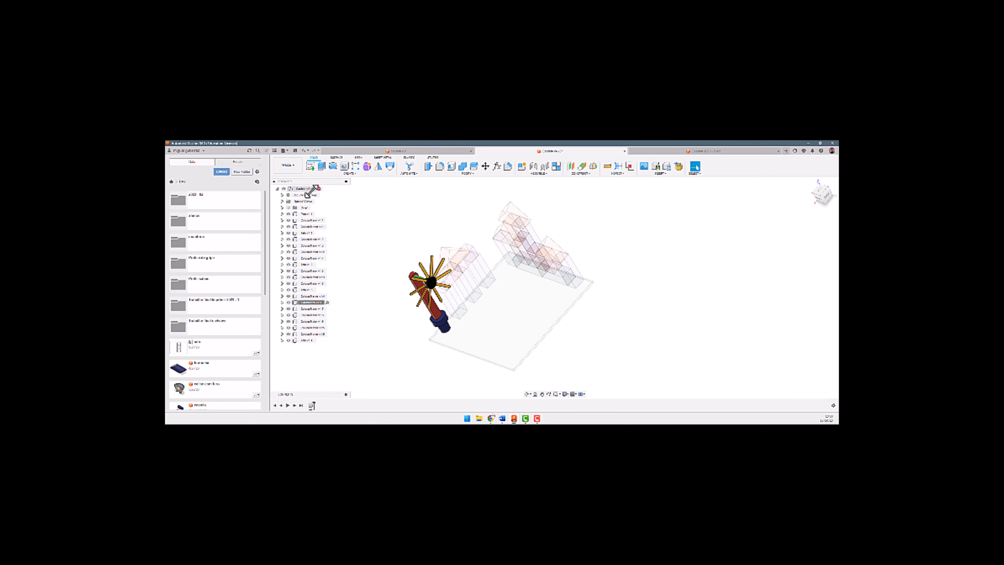
left_click(320, 189)
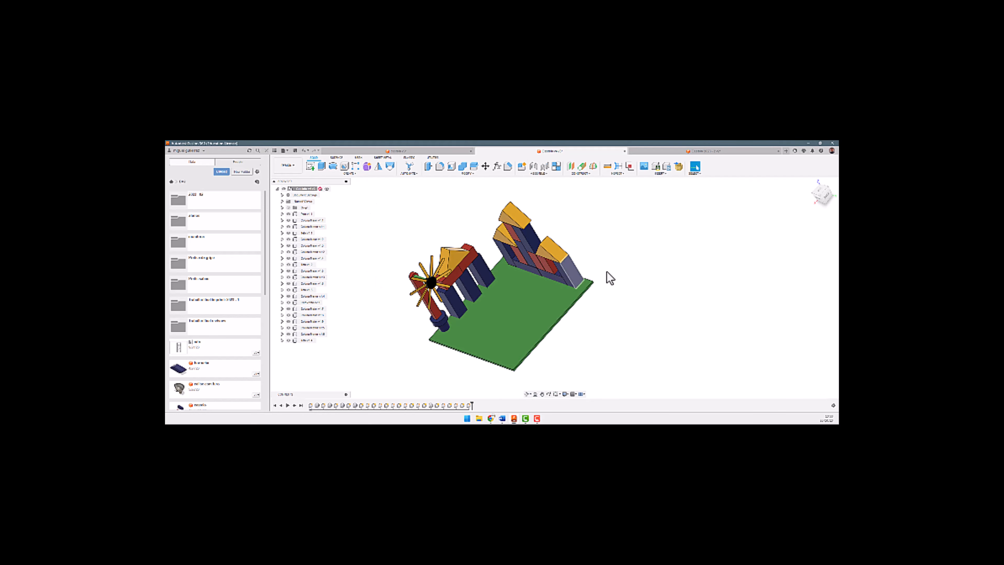
middle_click_drag(632, 285, 614, 262, "shift")
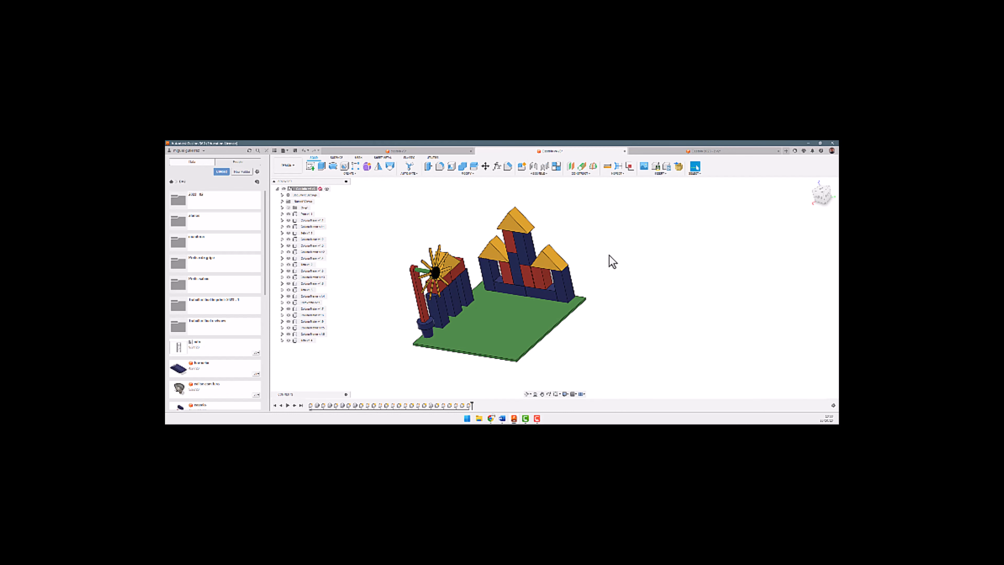
Return to the castle assembly and compare selecting the upright blue block's body with selecting its component.
left_click(648, 152)
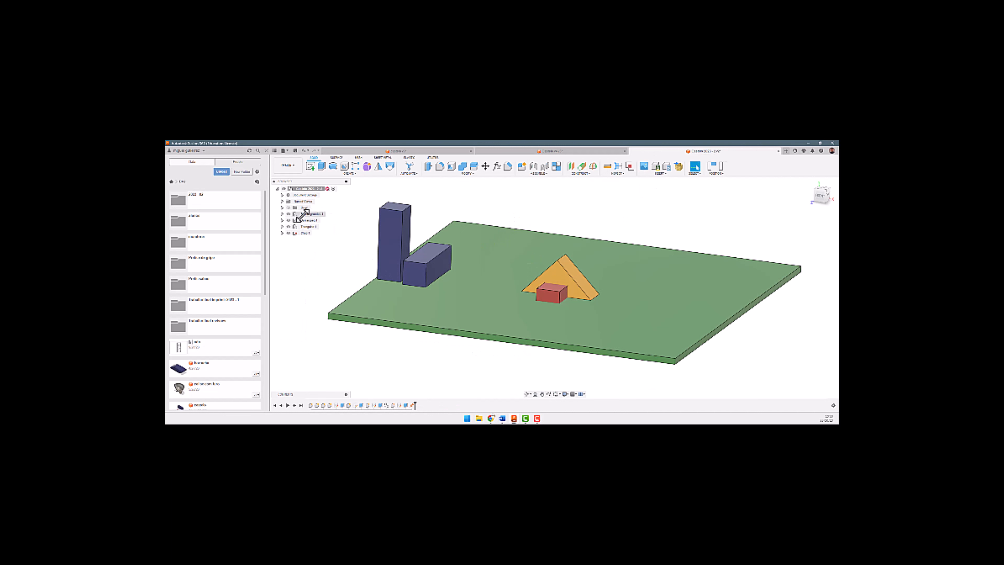
left_click(282, 214)
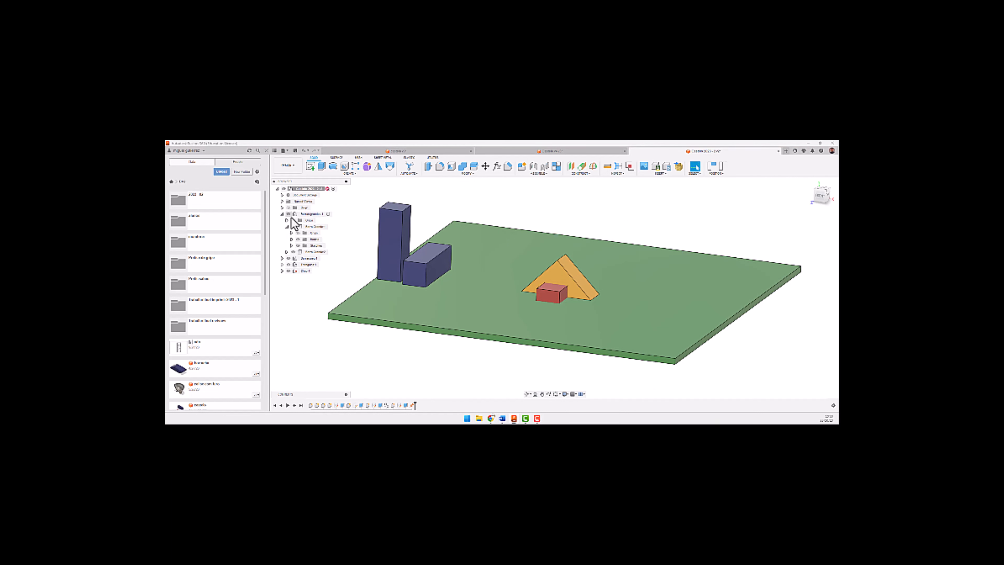
left_click(292, 239)
left_click(321, 245)
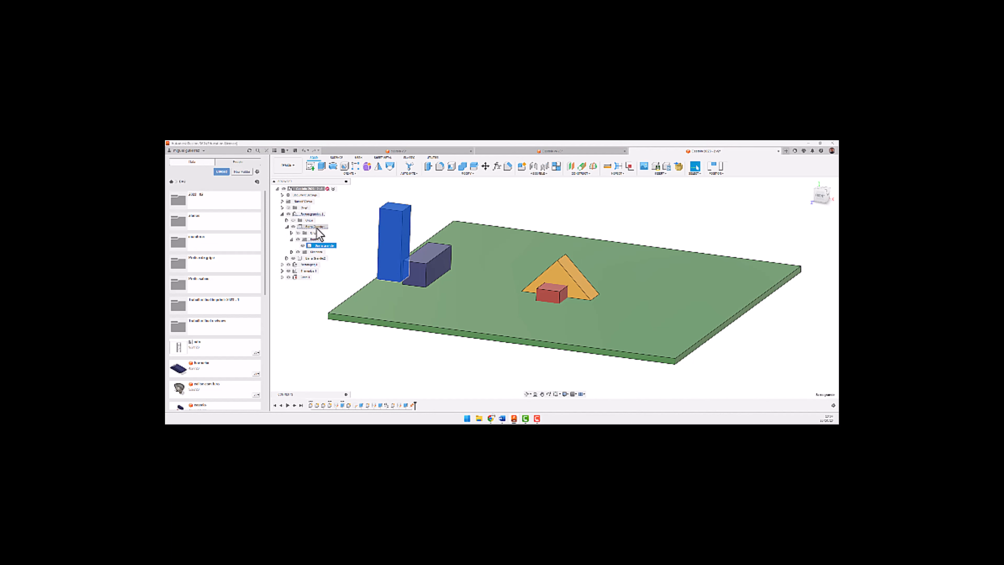
left_click(321, 245, "ctrl")
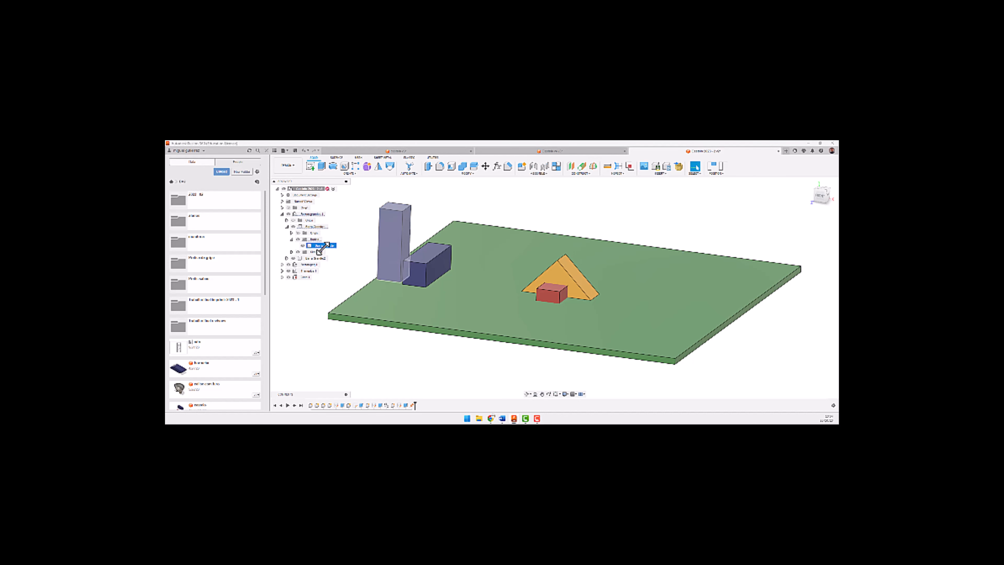
left_click(319, 227)
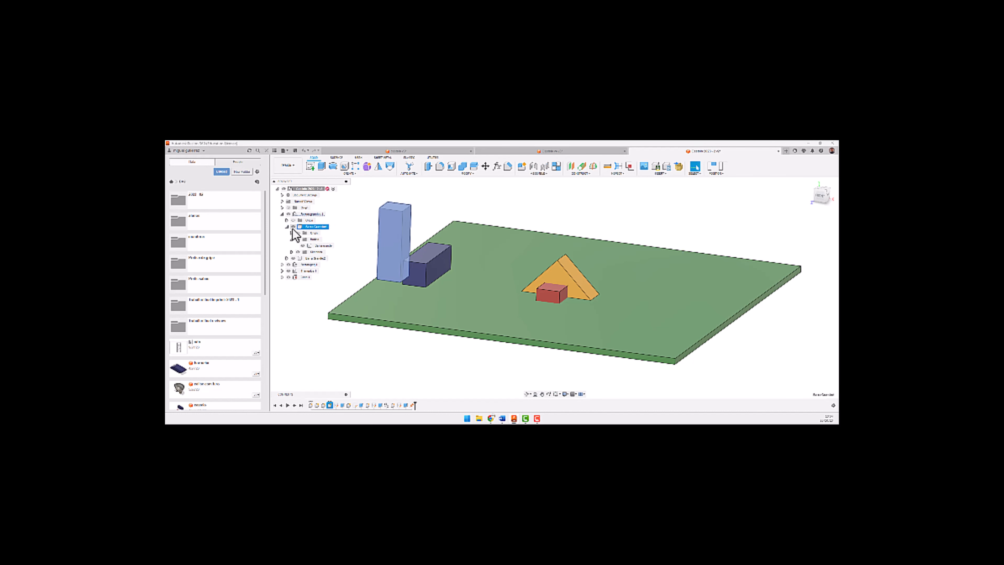
left_click(323, 245)
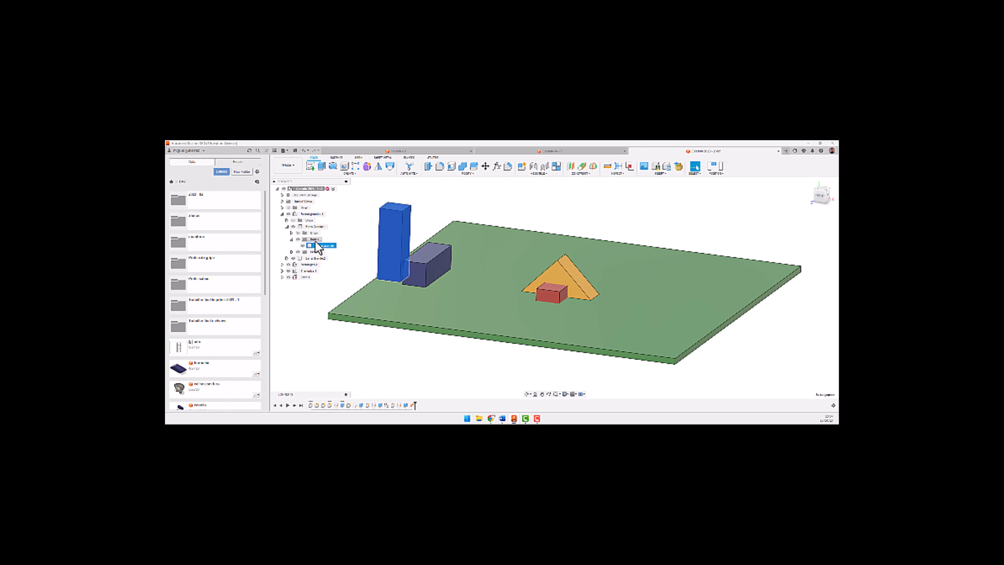
Copy the upright blue block's body into its own component, capture the current positions, and offset the copy horizontally along the plate.
right_click(321, 246)
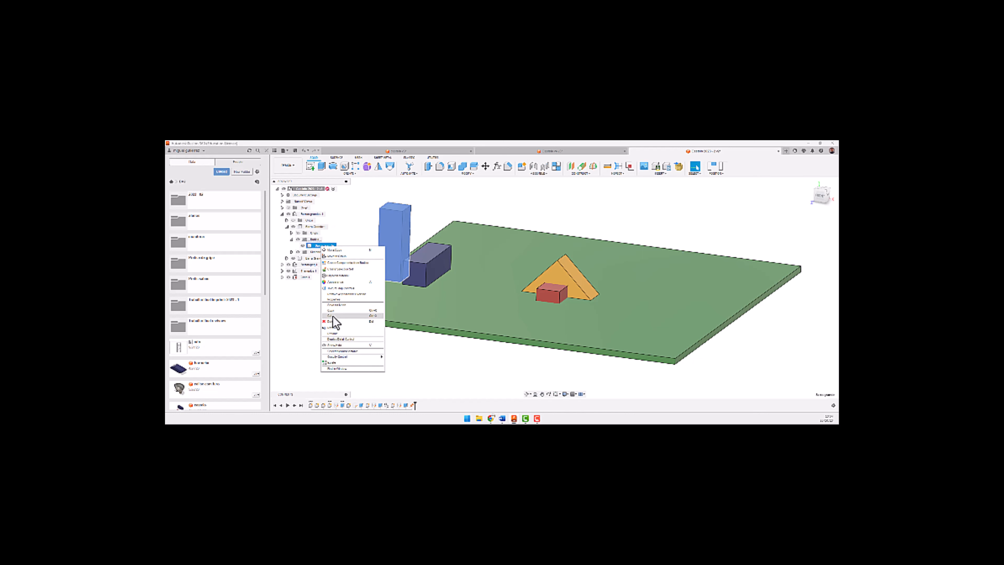
left_click(334, 310)
right_click(315, 226)
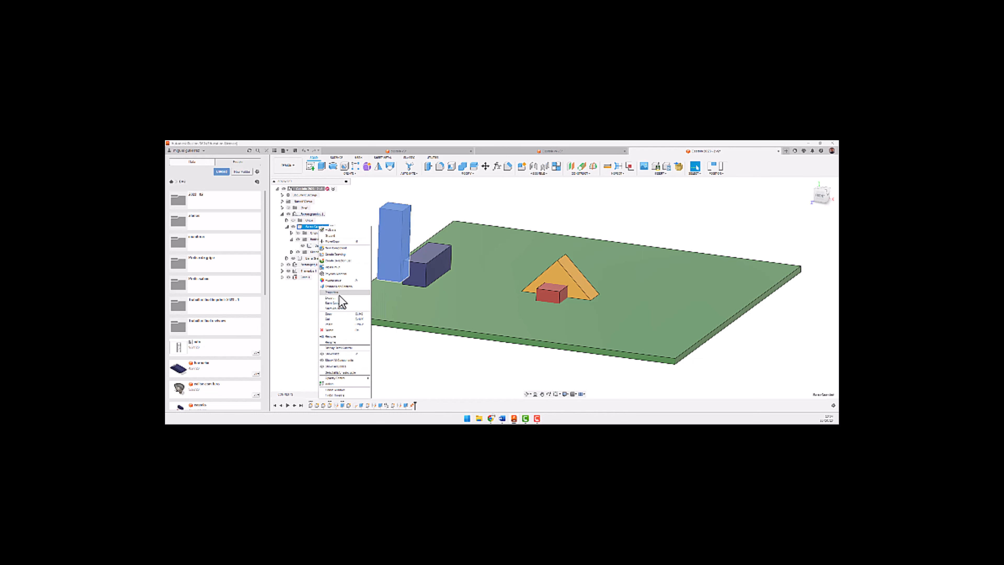
left_click(333, 323)
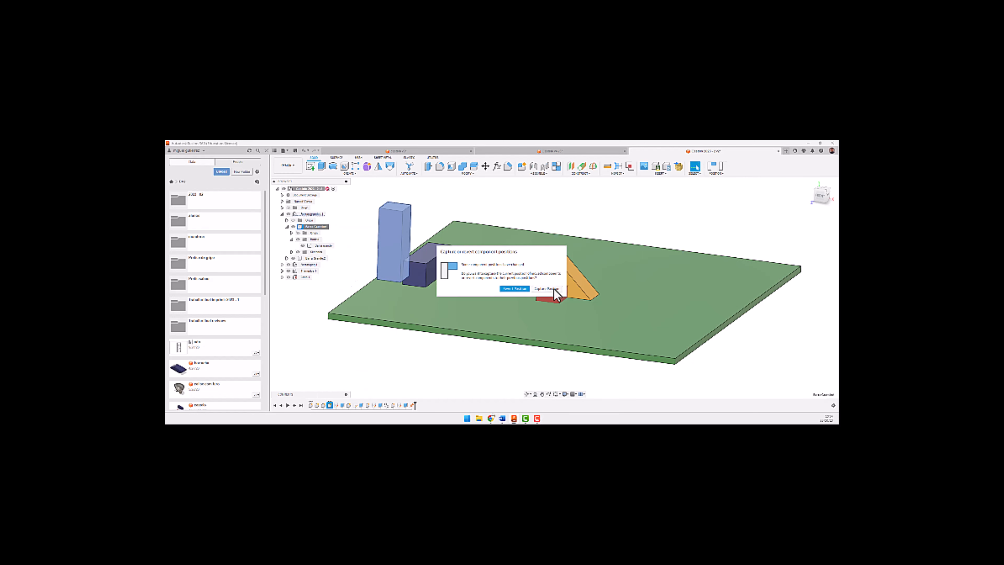
left_click(547, 289)
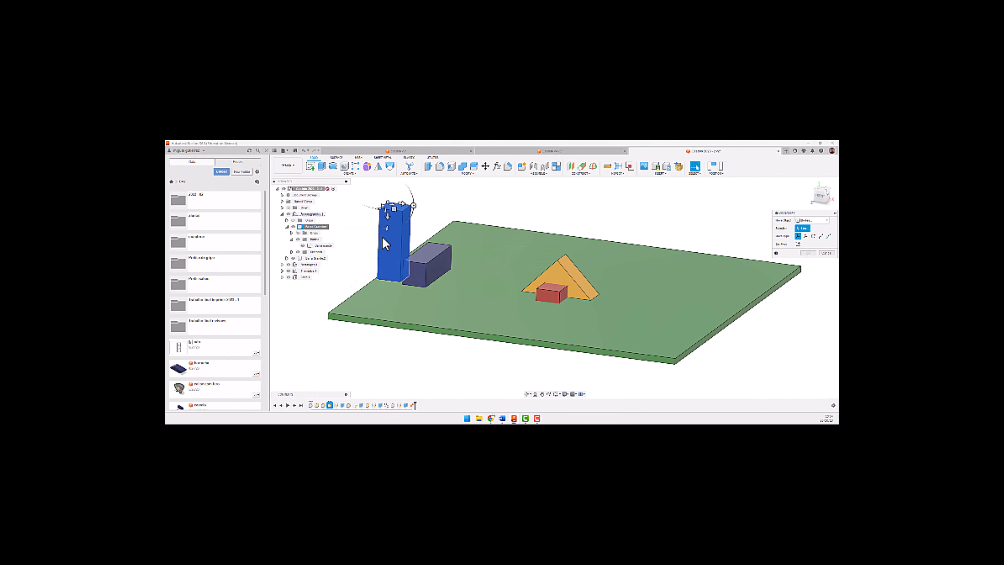
left_click_drag(401, 207, 476, 205)
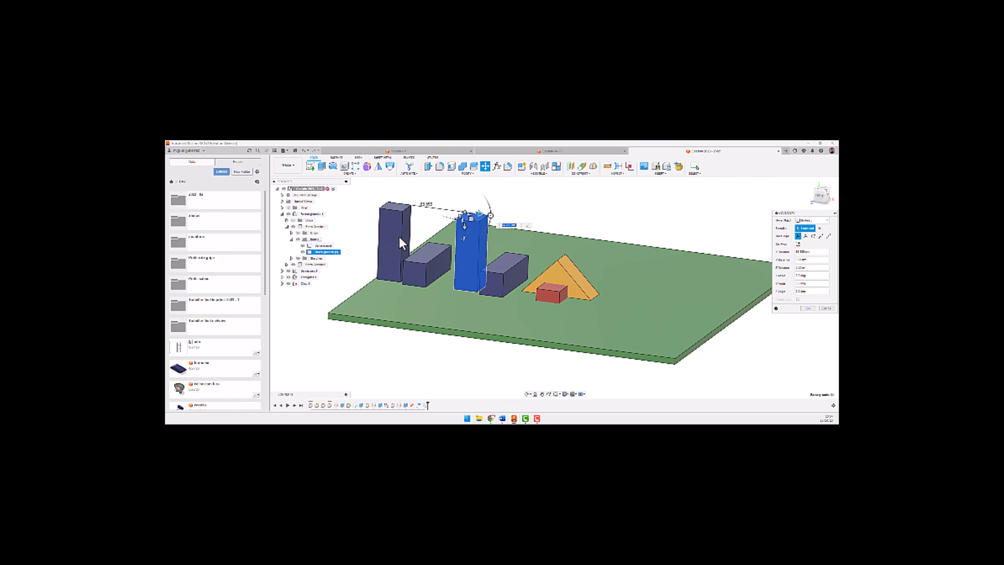
key("Return")
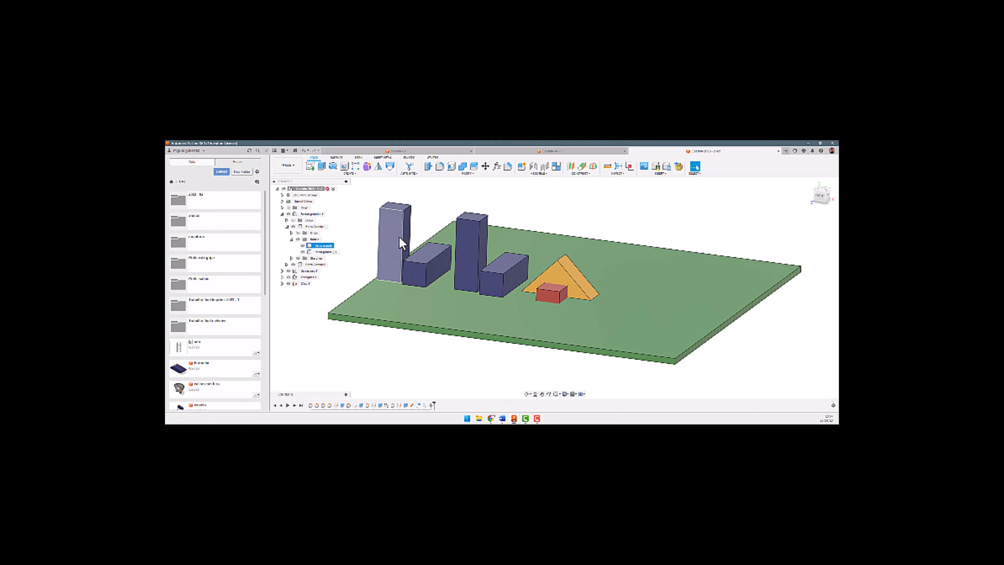
Move the upright block pair up above the plate and shift the lying block pair slightly toward the back.
left_click_drag(389, 233, 577, 157)
left_click_drag(490, 276, 501, 255)
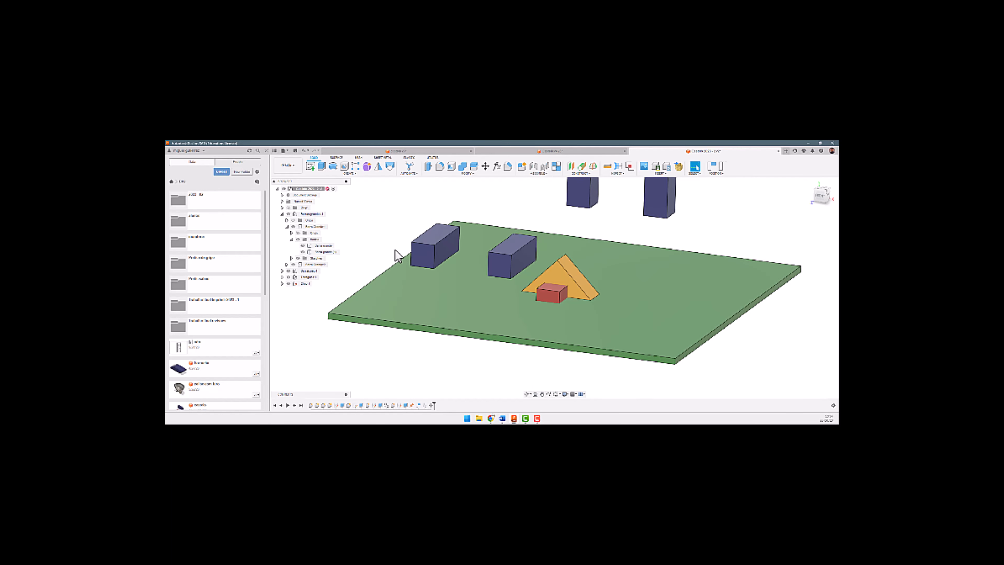
left_click_drag(419, 259, 413, 262)
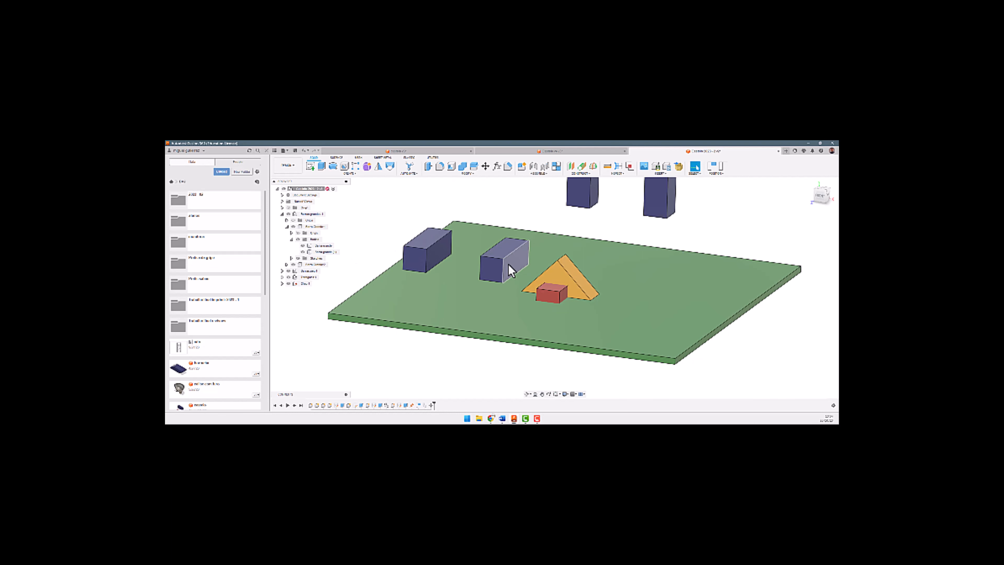
left_click(494, 266)
key("m")
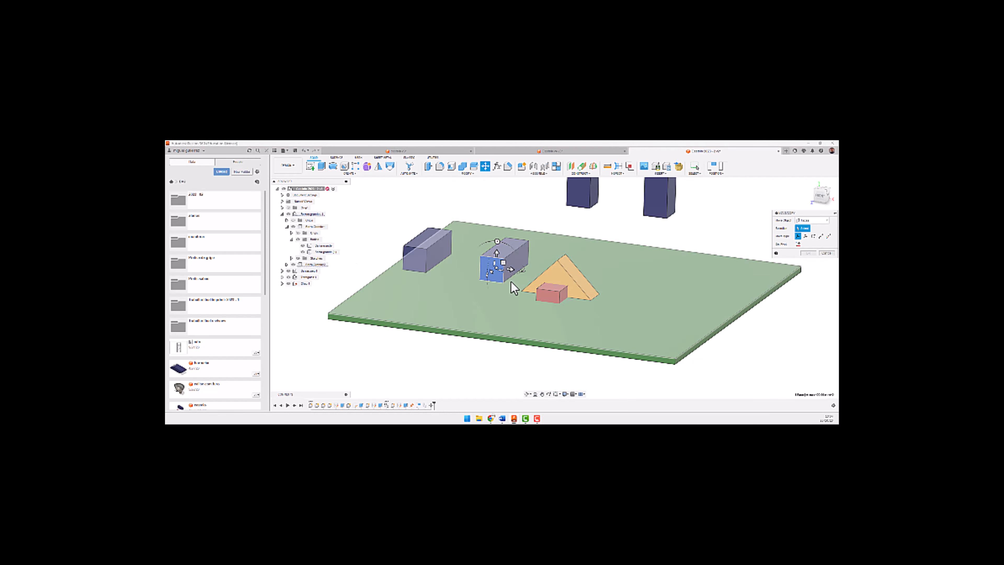
left_click_drag(493, 213, 497, 225)
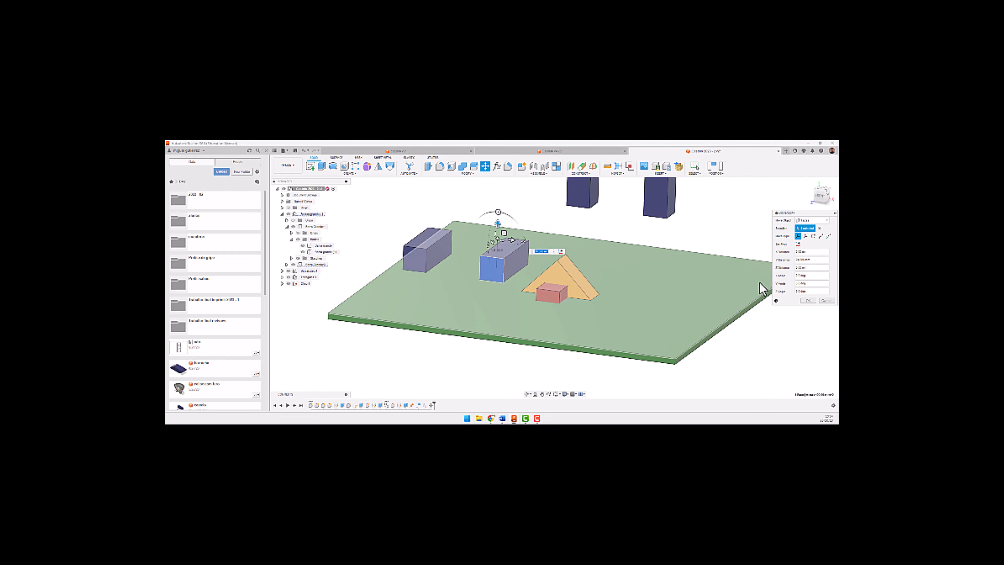
left_click(826, 300)
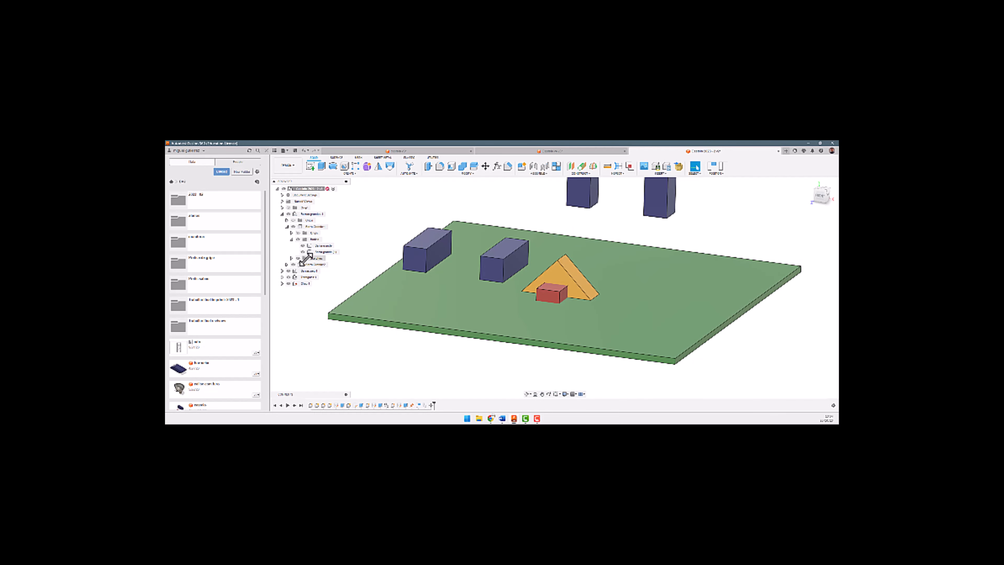
Compare selecting each upright block's body with selecting the single component that contains both bodies.
left_click(323, 245)
left_click(320, 252)
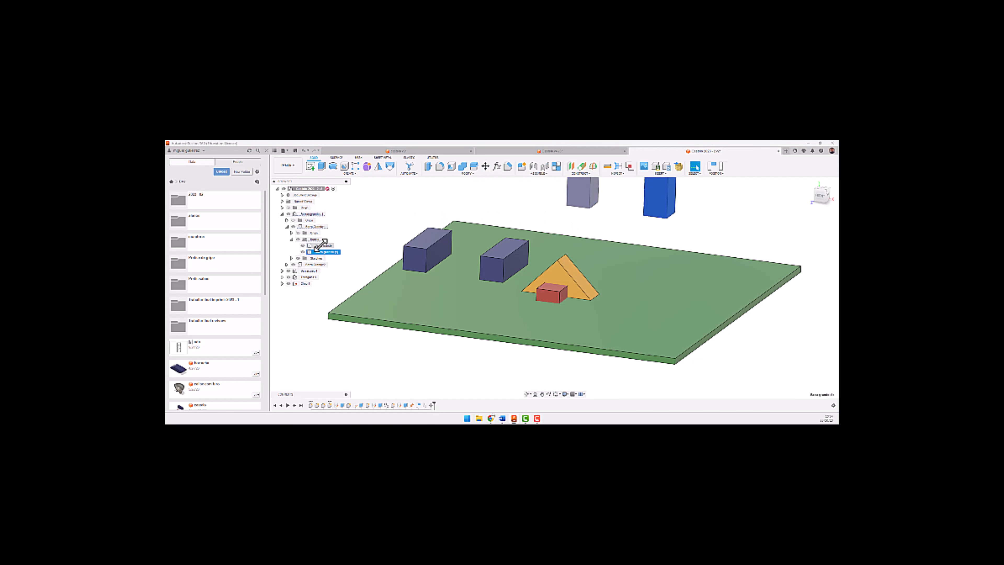
left_click(313, 227)
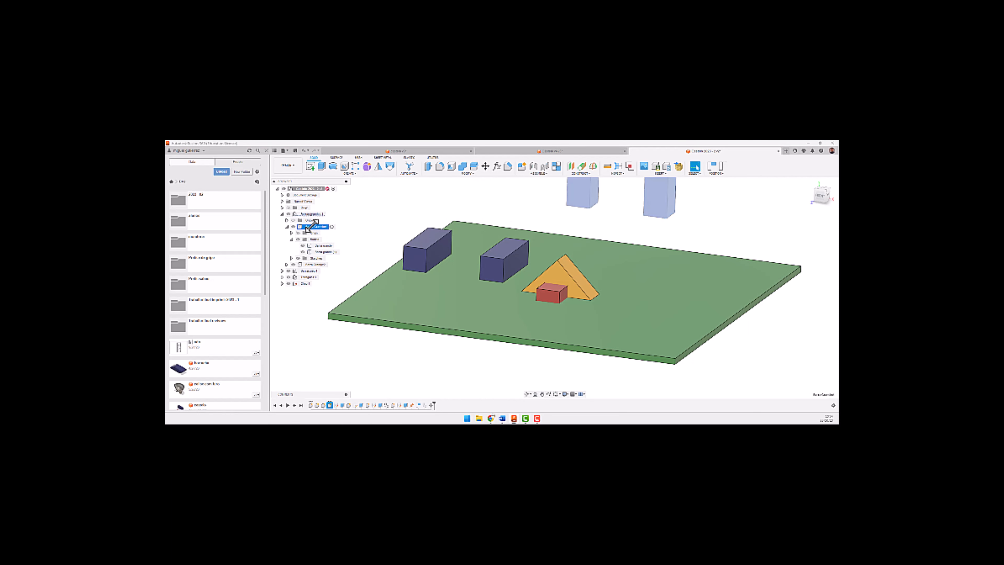
left_click(356, 242)
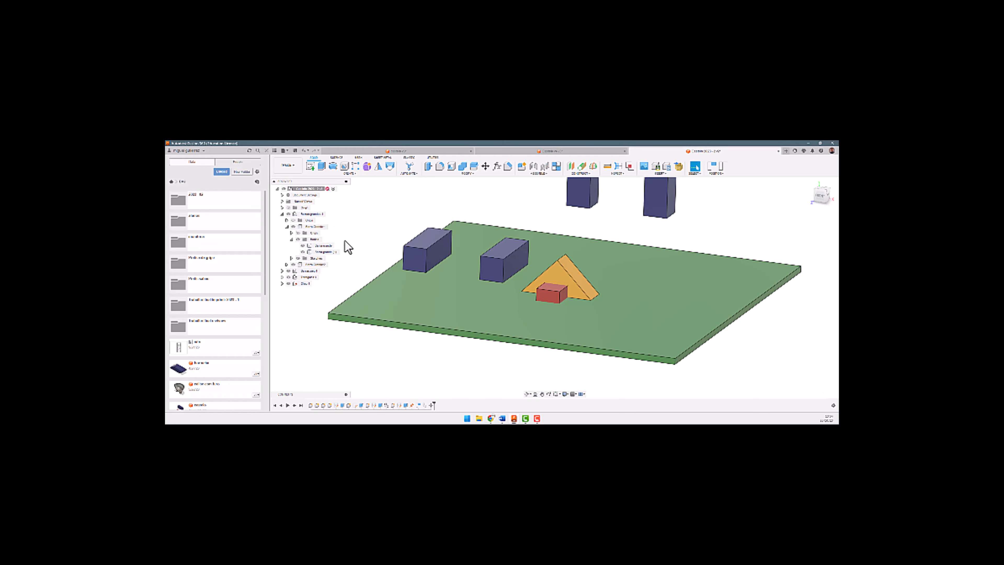
Undo the block moves and the copying of the upright block's body.
key("ctrl+z")
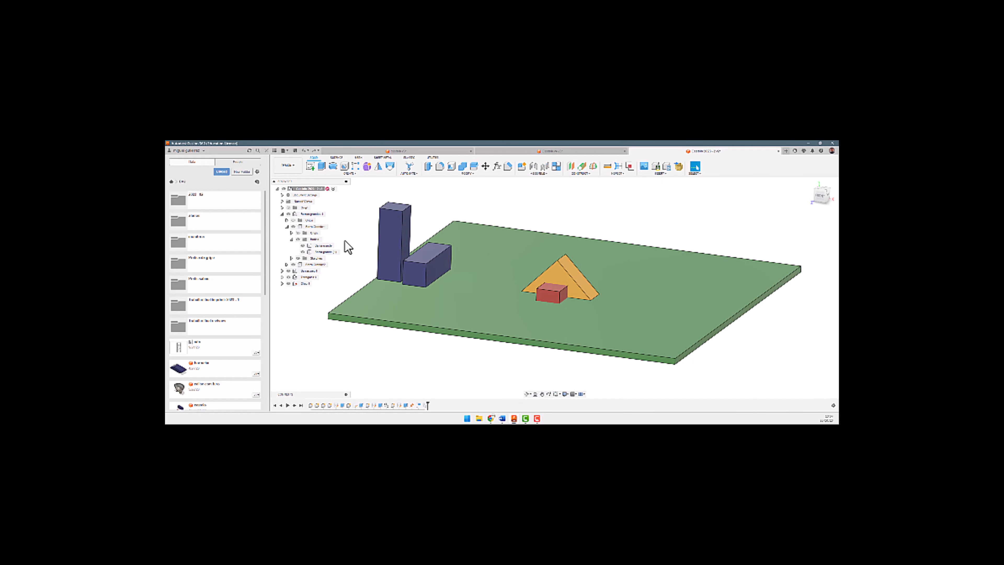
key("ctrl+z")
Compare selecting the upright block's body, its component and the parent component, and examine both blue blocks from several angles.
left_click(330, 245)
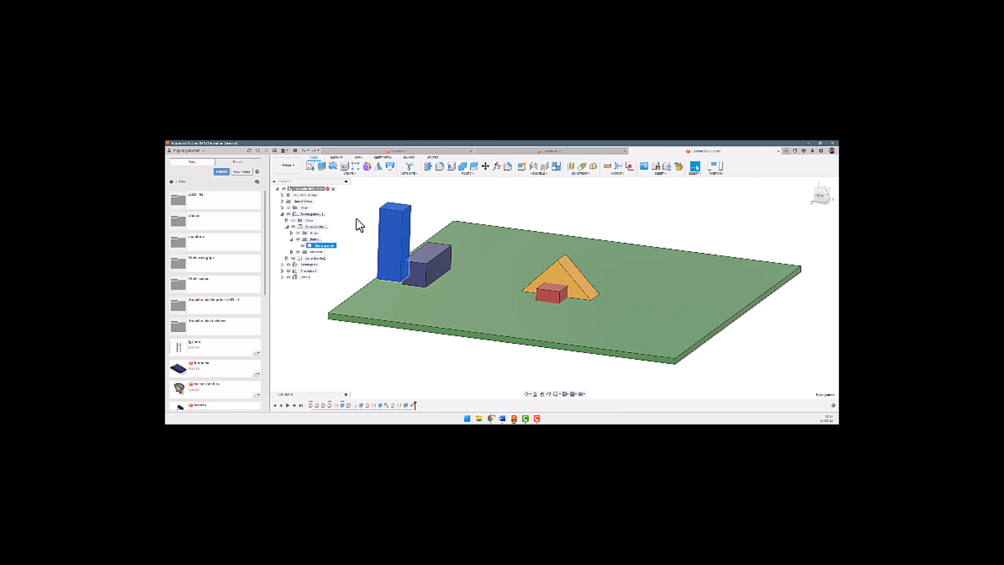
left_click(325, 227)
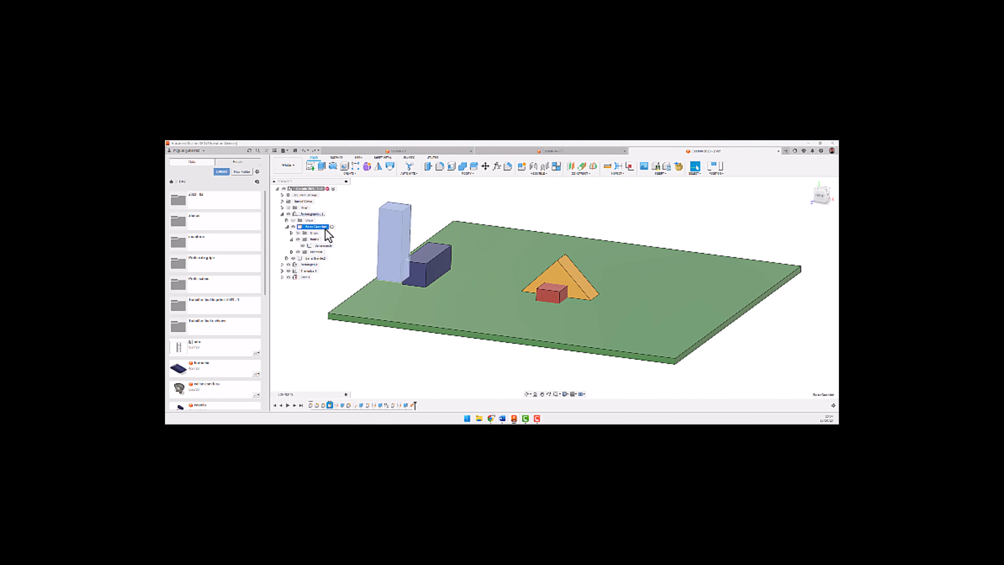
left_click(329, 246)
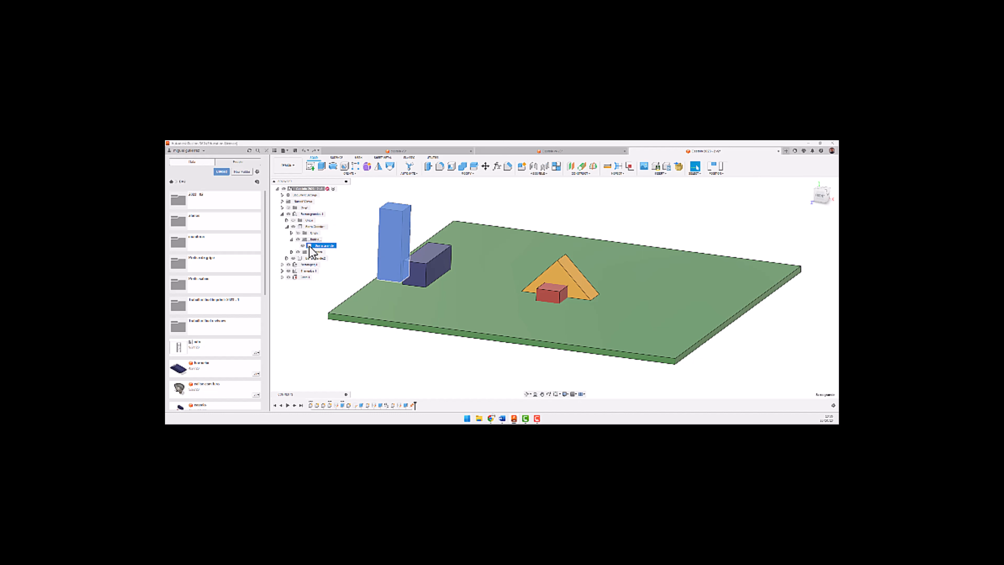
left_click(299, 226)
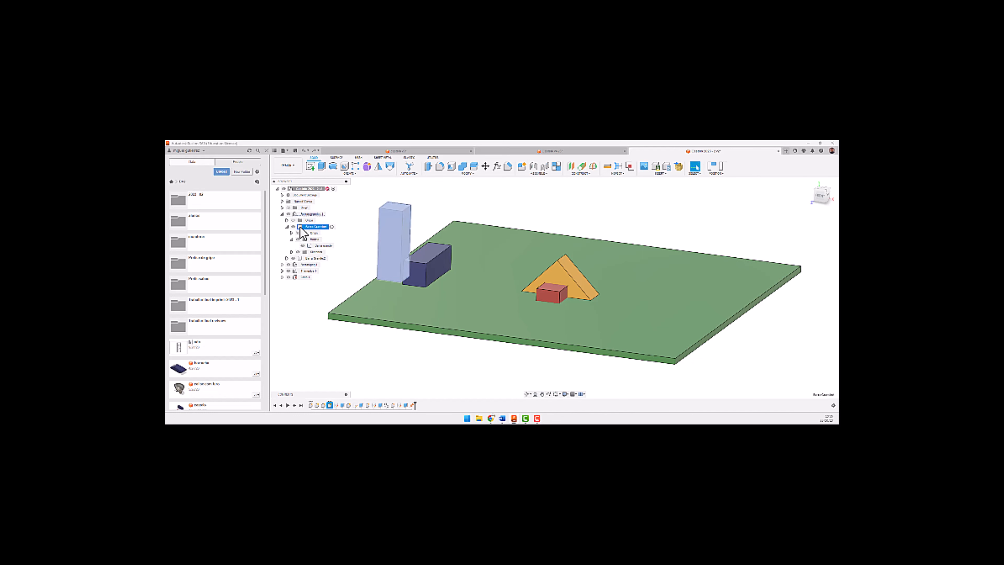
left_click(296, 216)
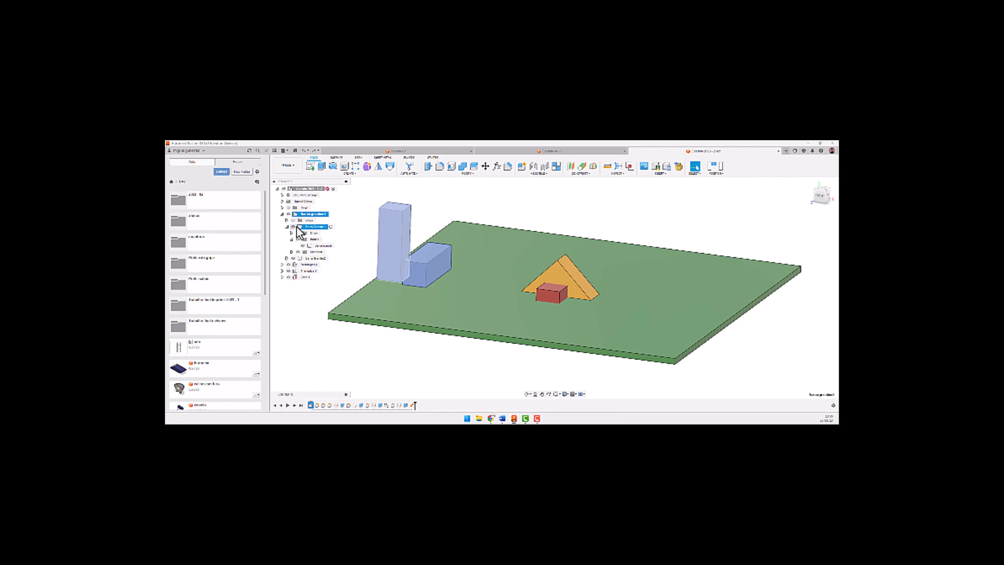
left_click(335, 231)
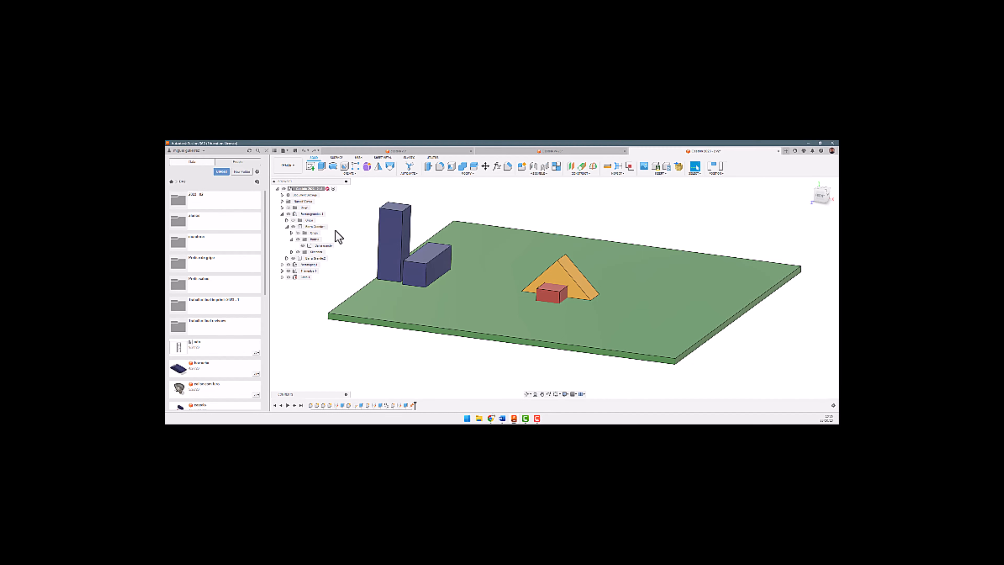
middle_click_drag(427, 245, 449, 258, "shift")
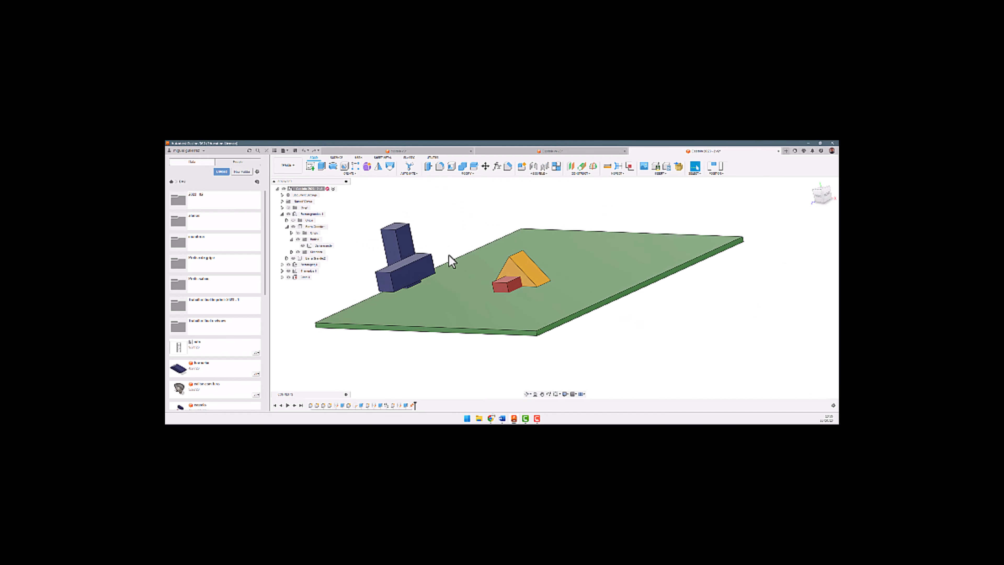
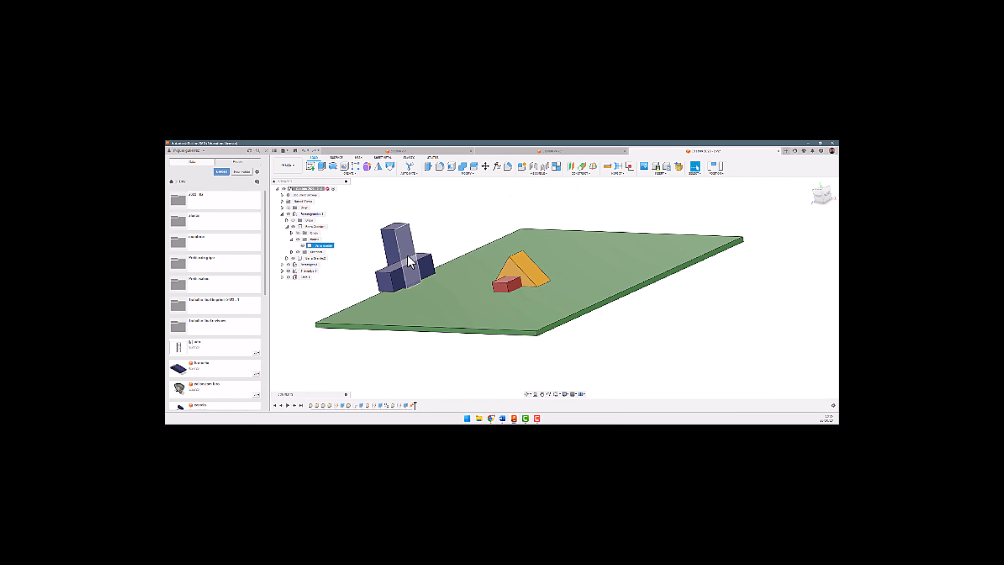
mouse_move(485, 281)
middle_mouse_down("shift")
mouse_move(489, 268)
mouse_move(478, 278)
mouse_move(491, 288)
middle_mouse_up("shift")
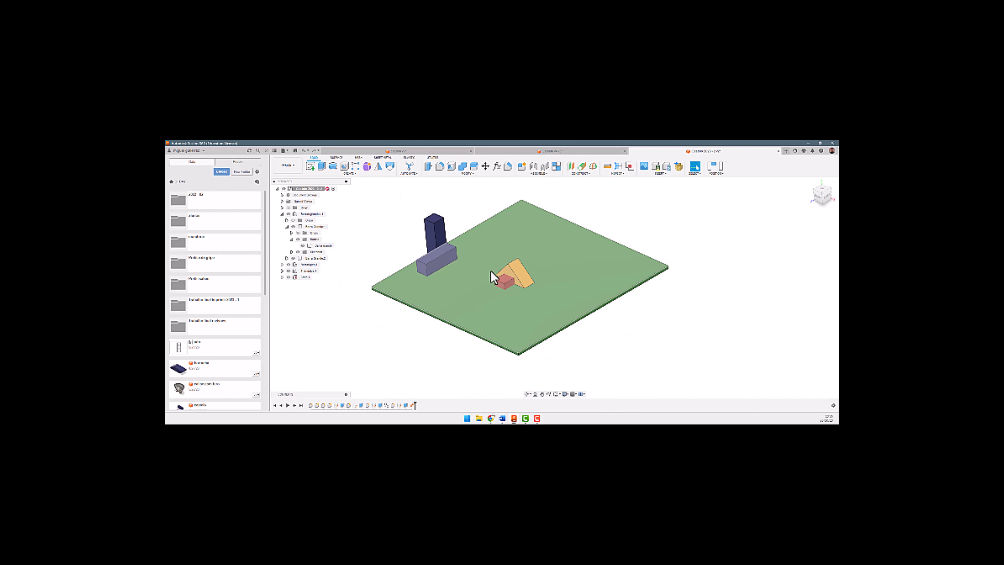
middle_click_drag(502, 266, 513, 249, "shift")
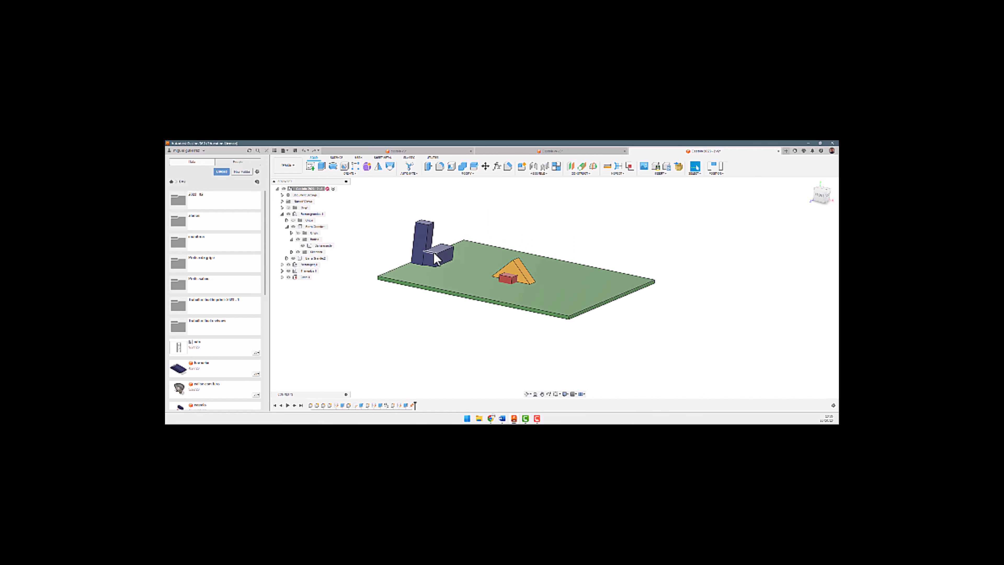
scroll(429, 238, "up", 3)
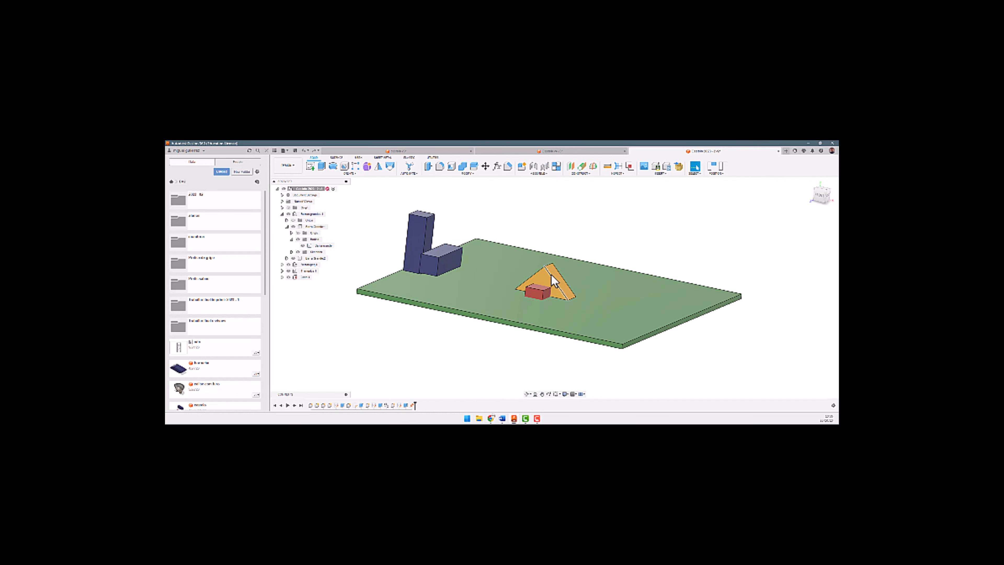
middle_click_drag(428, 272, 416, 276, "shift")
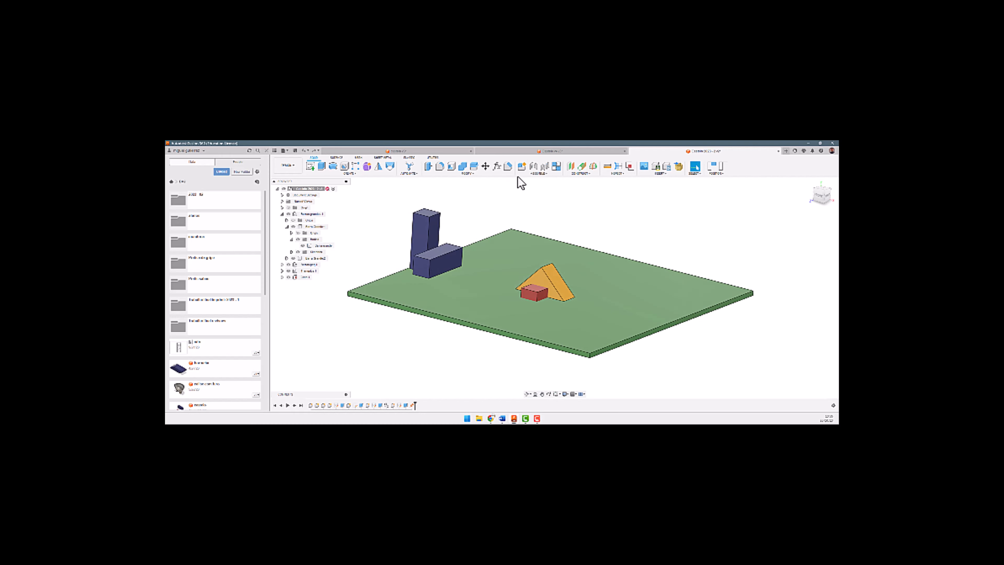
Switch to the finished castle example and examine its wheel, columns, gate and towers from several sides.
left_click(527, 150)
mouse_move(491, 305)
middle_mouse_down("shift")
mouse_move(513, 288)
mouse_move(492, 285)
mouse_move(539, 287)
mouse_move(547, 276)
mouse_move(542, 287)
mouse_move(539, 275)
mouse_move(514, 288)
mouse_move(507, 239)
mouse_move(459, 288)
mouse_move(413, 282)
mouse_move(497, 292)
middle_mouse_up("shift")
scroll(519, 294, "up", 5)
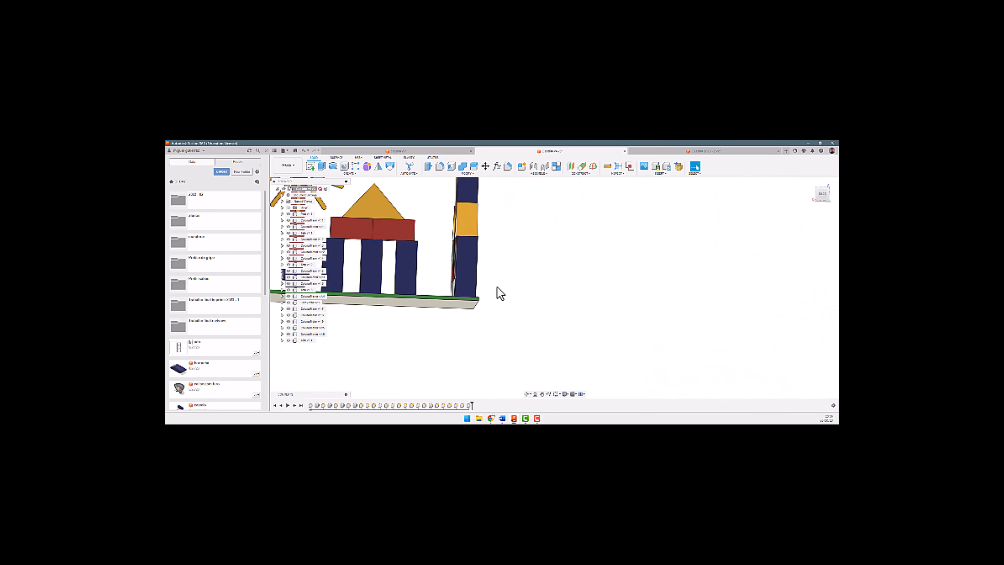
scroll(497, 291, "down", 3)
scroll(419, 224, "up", 2)
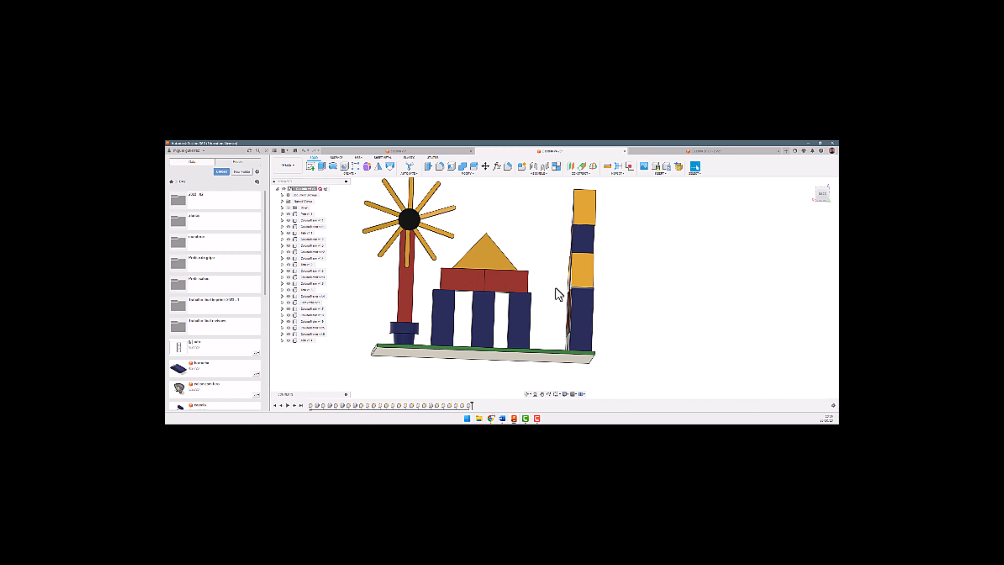
middle_click_drag(522, 269, 382, 237, "shift")
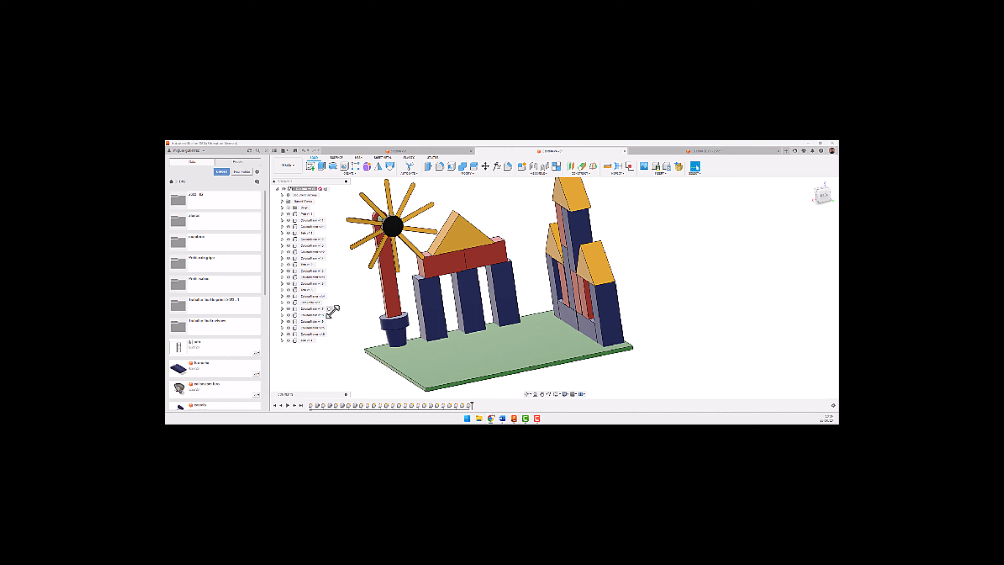
middle_click_drag(395, 340, 479, 319, "shift")
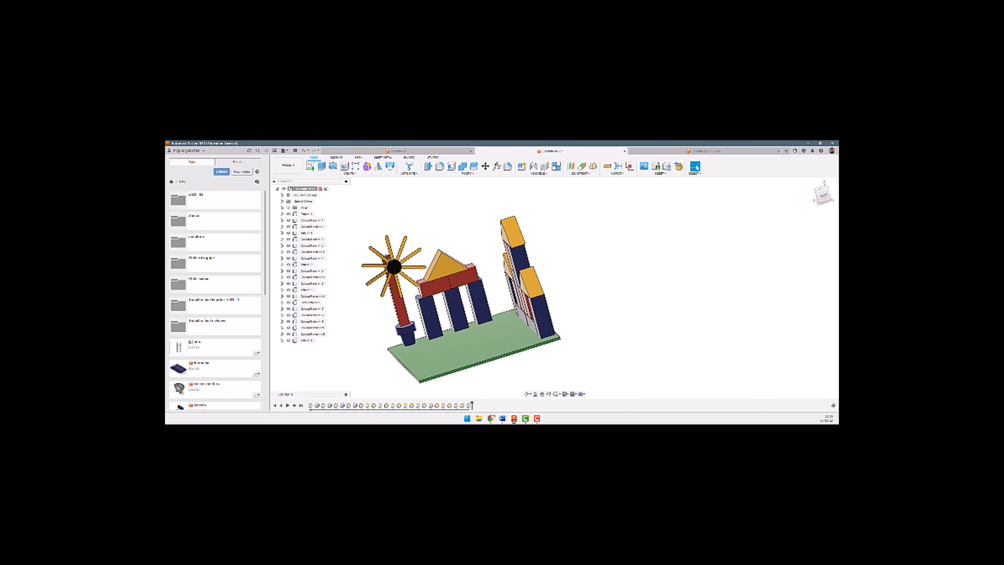
Create a new empty design and save it as a separate file in the current project.
key("alt+Tab")
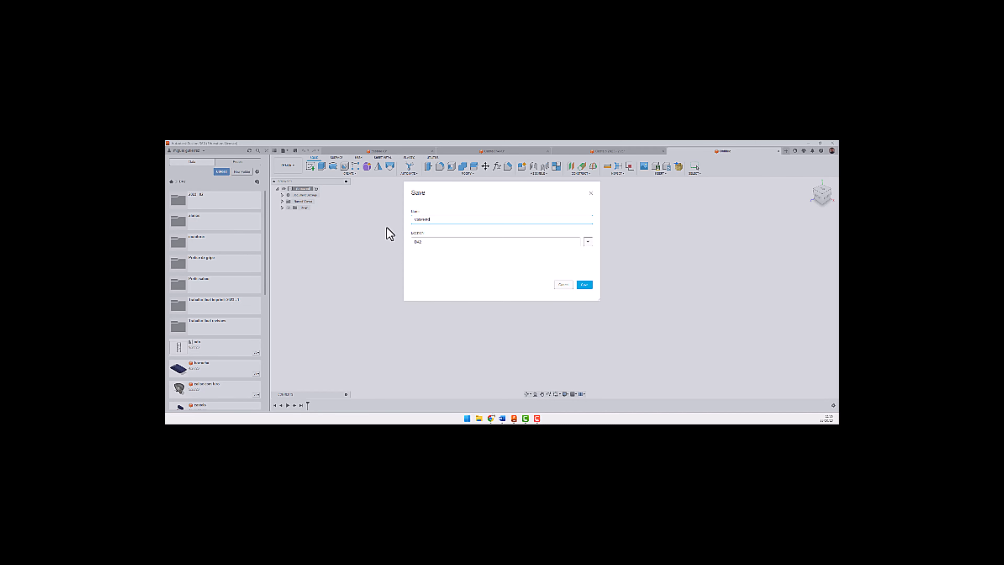
key("Return")
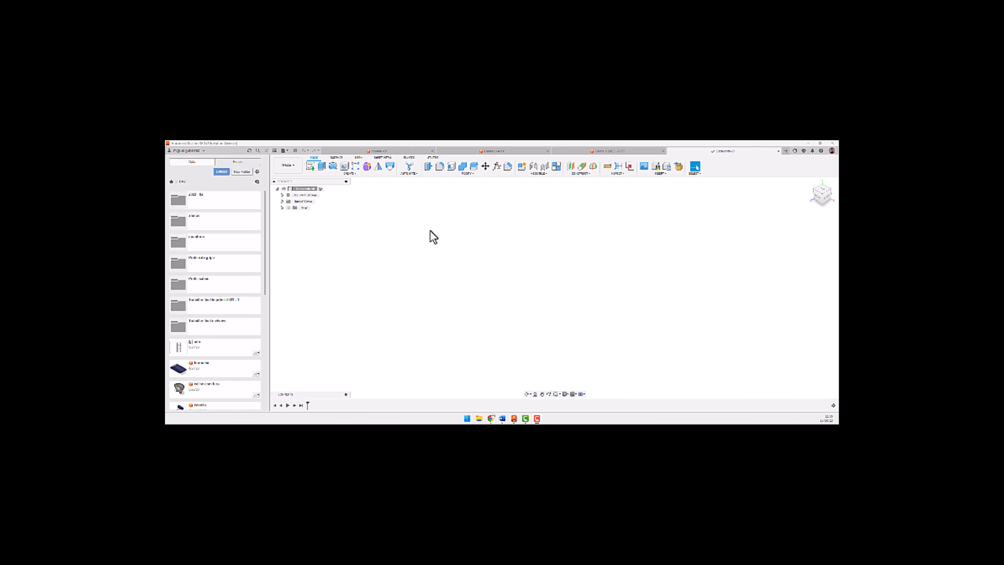
Inspect the wheel and its round base in the finished castle example, and return to the new design.
left_click(510, 150)
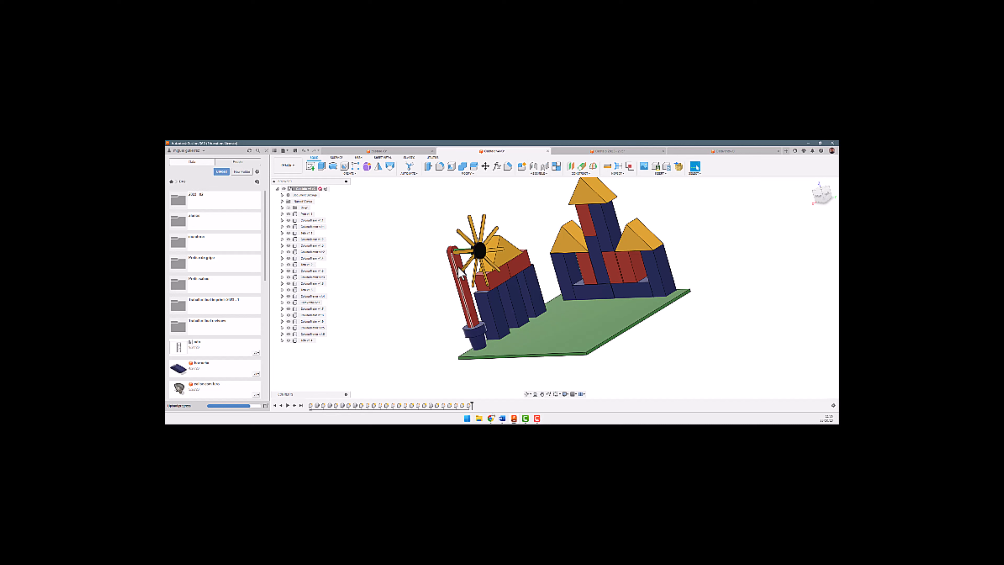
middle_click_drag(453, 257, 480, 253, "shift")
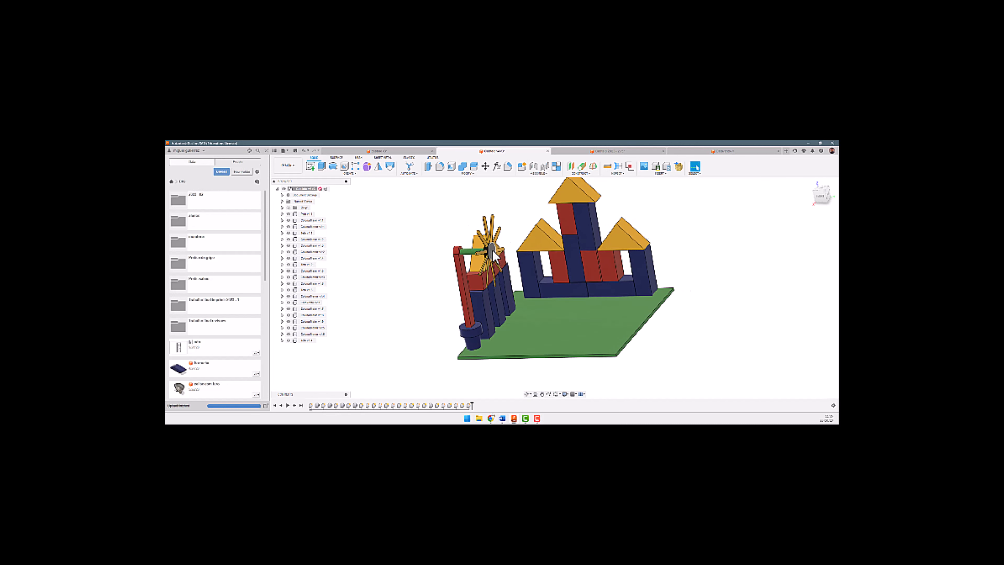
left_click(699, 152)
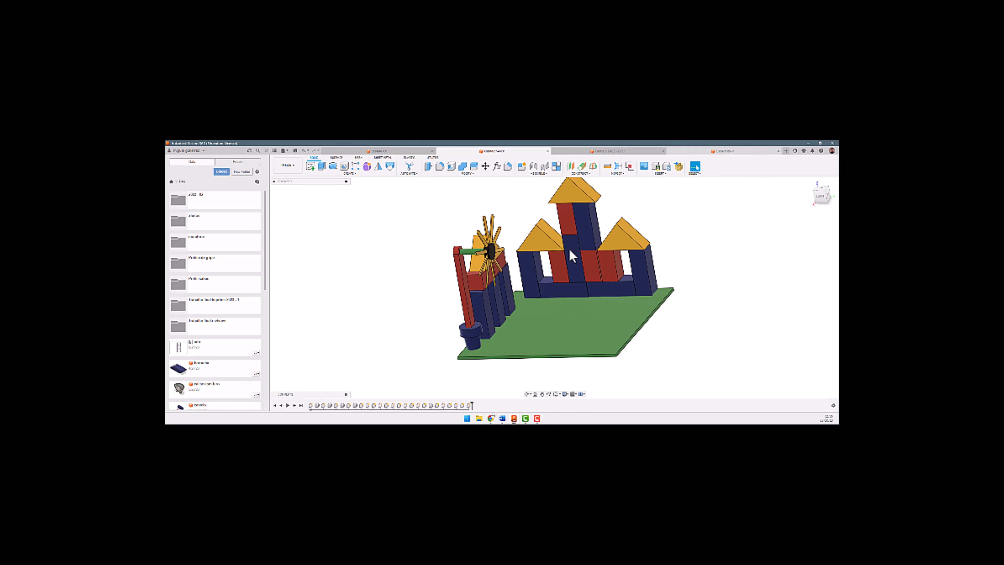
Start a sketch on the horizontal origin plane and draw a dimensioned center-diameter circle at the origin.
left_click(310, 167)
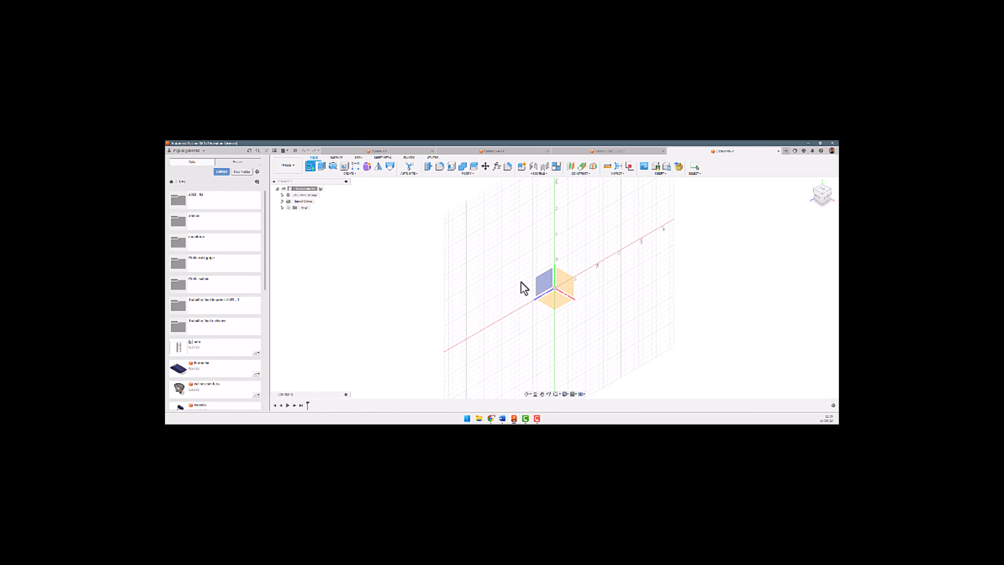
middle_click_drag(521, 283, 673, 250, "shift")
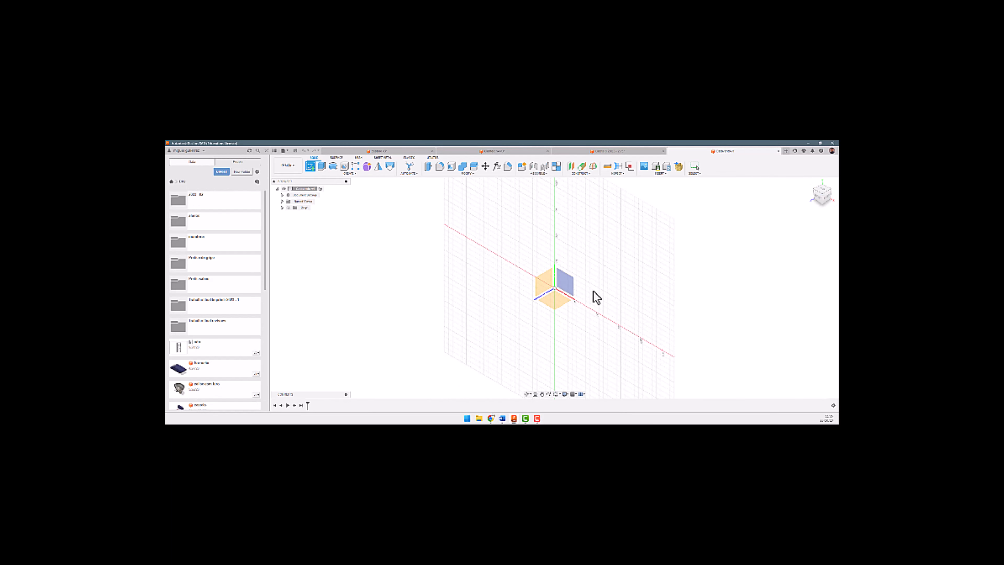
left_click(566, 284)
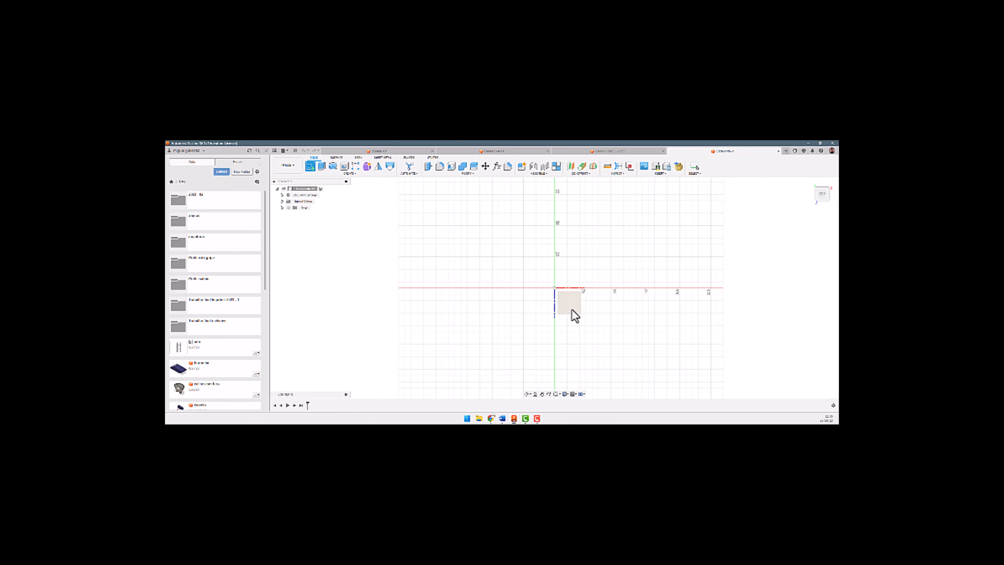
left_click(574, 305)
left_click(344, 166)
left_click(554, 288)
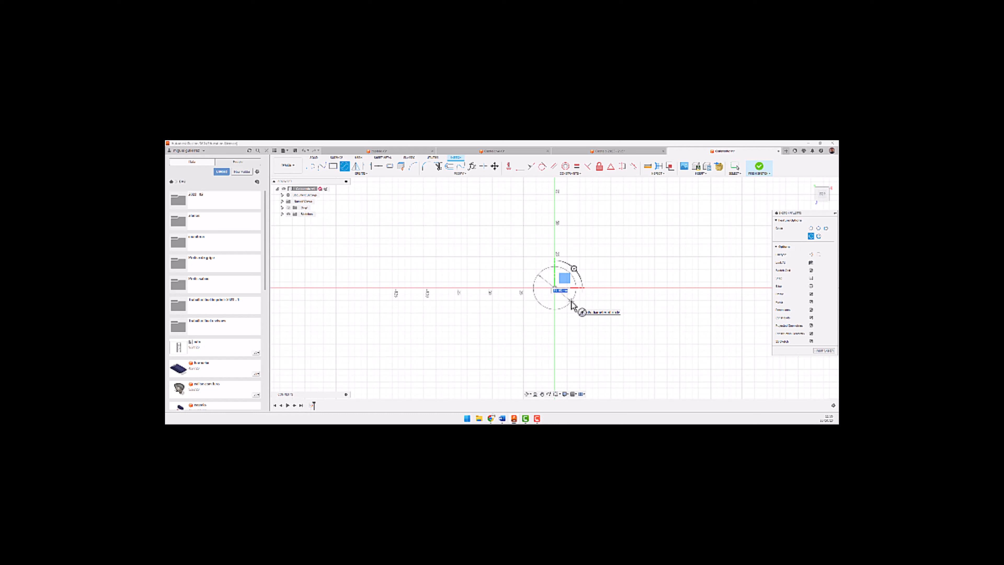
type("0")
key("Return")
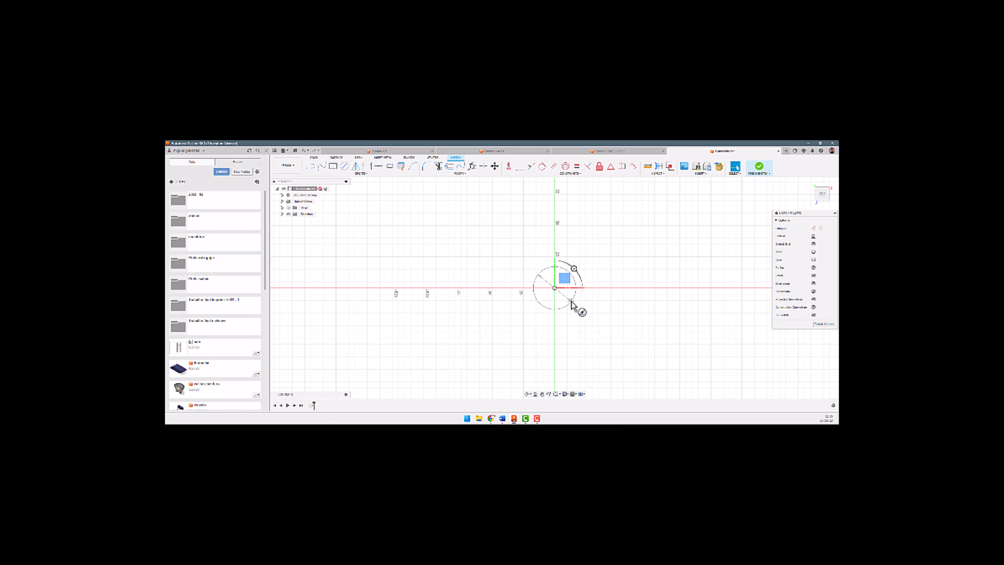
scroll(612, 288, "up", 2)
scroll(510, 270, "up", 2)
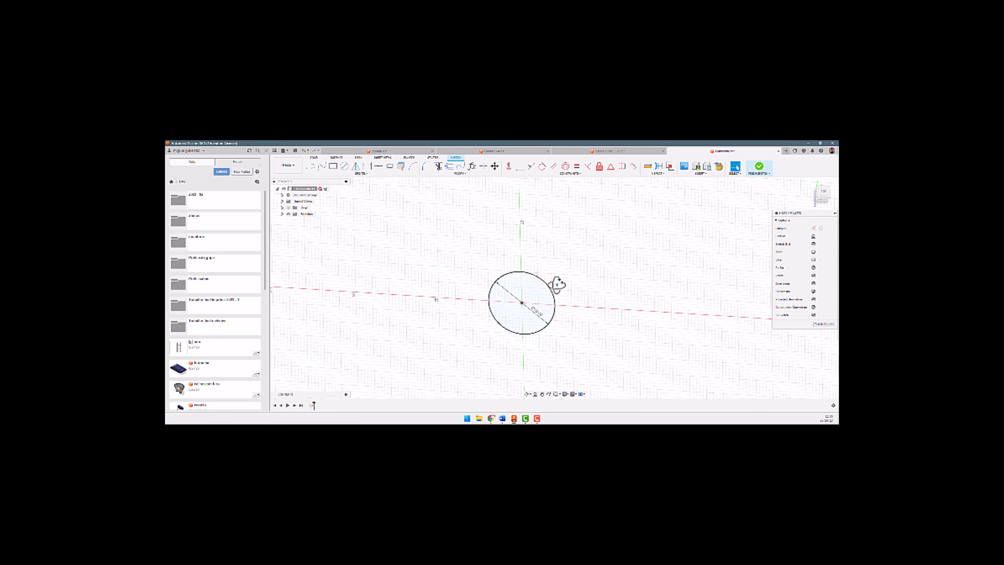
Extrude the circular profile upward into a solid cylinder.
mouse_move(559, 285)
middle_mouse_down("shift")
mouse_move(547, 260)
mouse_move(563, 275)
mouse_move(553, 277)
middle_mouse_up("shift")
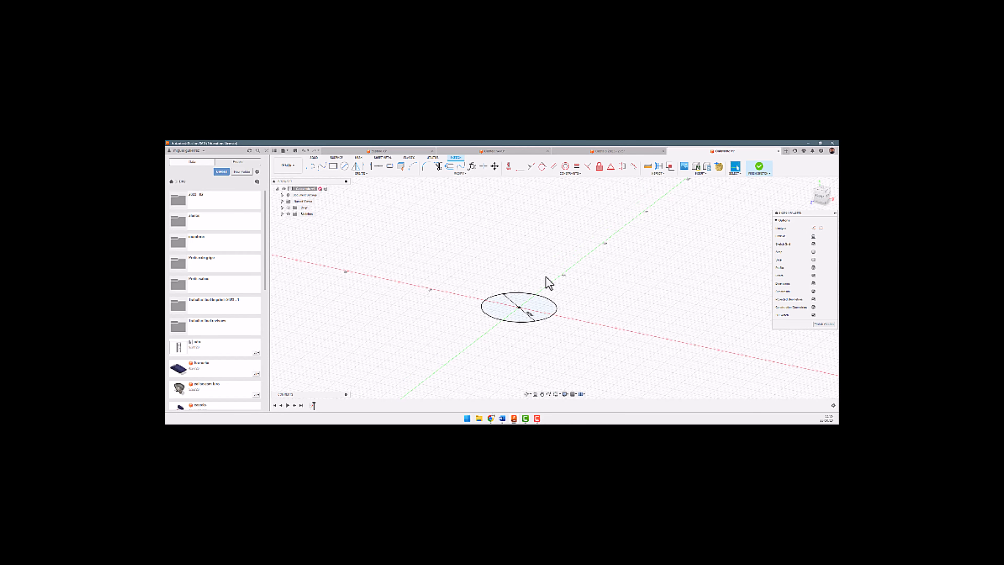
left_click(541, 308)
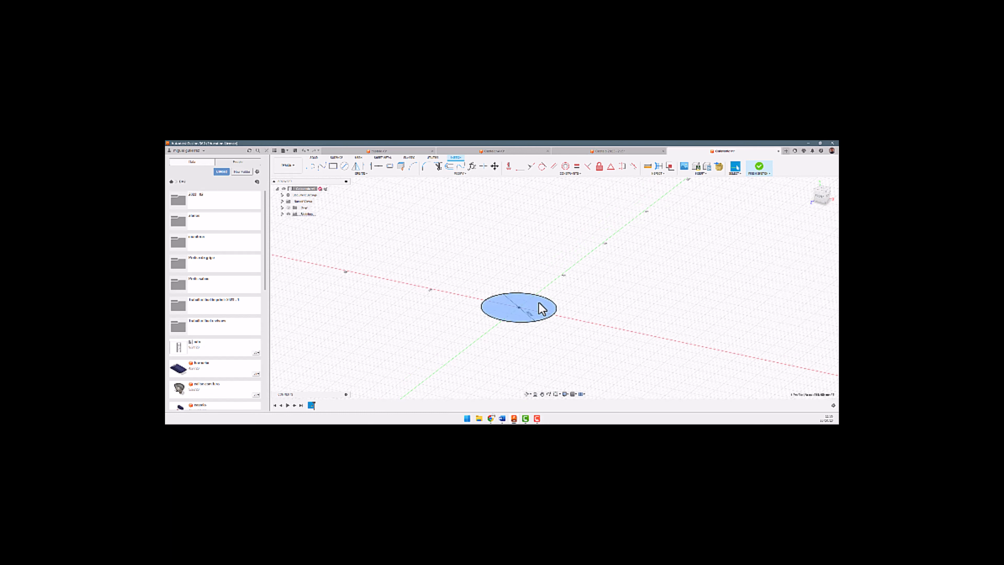
key("e")
left_click_drag(519, 302, 512, 248)
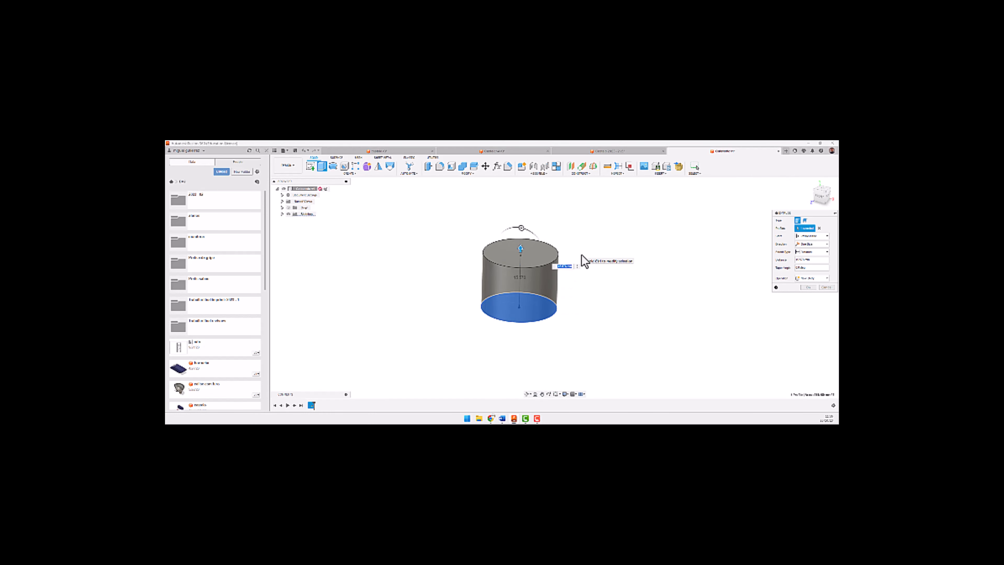
key("Return")
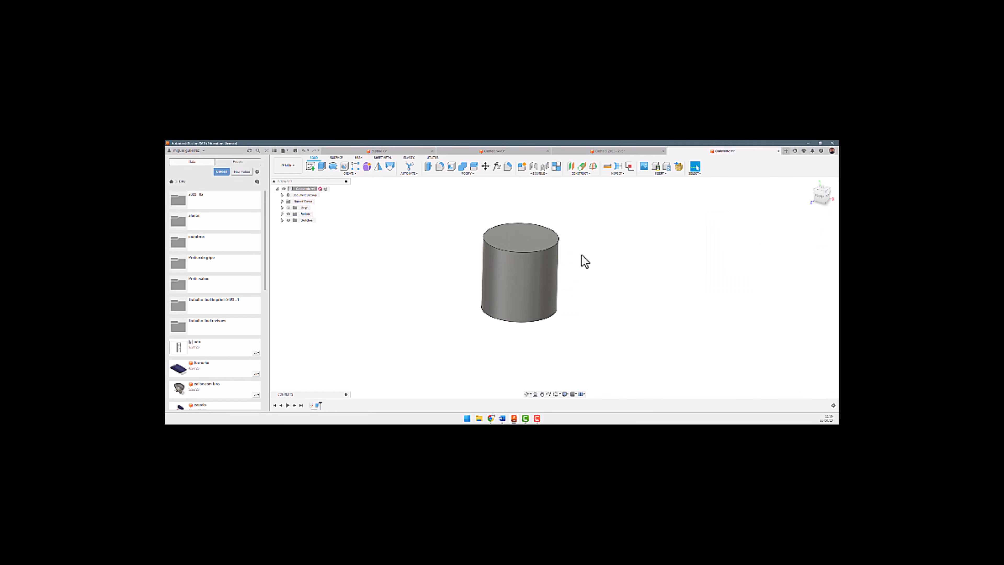
Edit the cylinder's extrusion to add an outward taper so it widens toward the top.
double_click(317, 405)
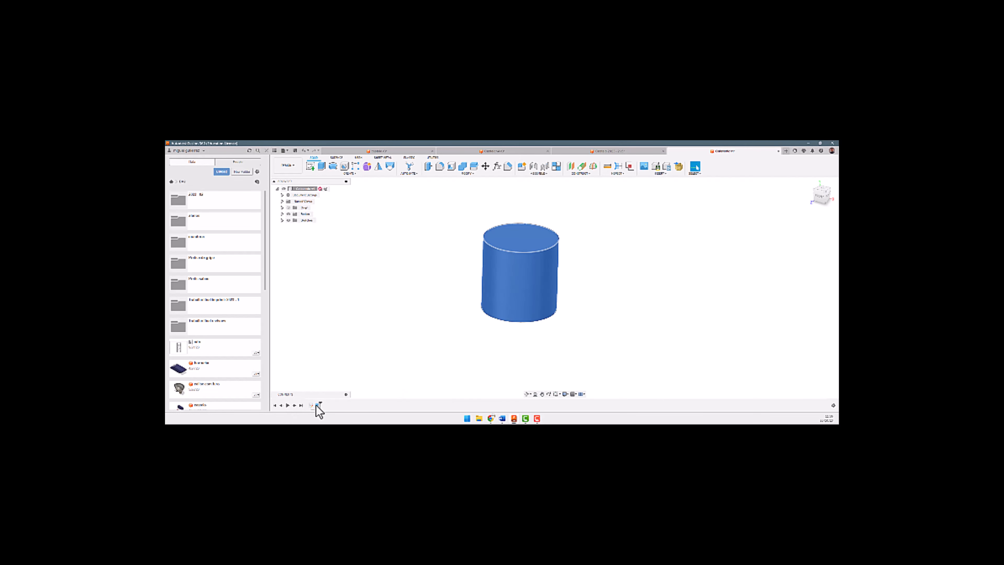
left_click_drag(522, 213, 528, 214)
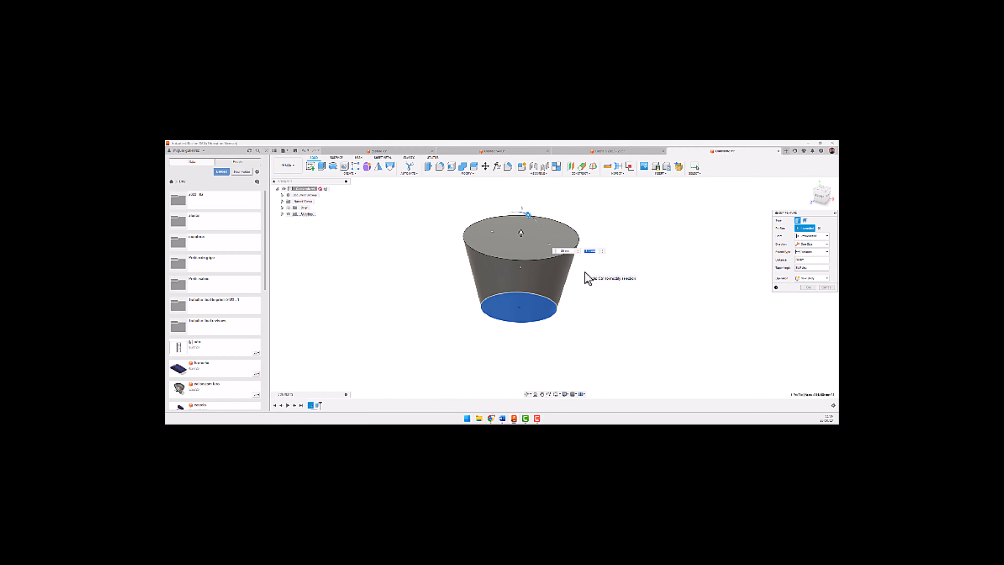
key("Return")
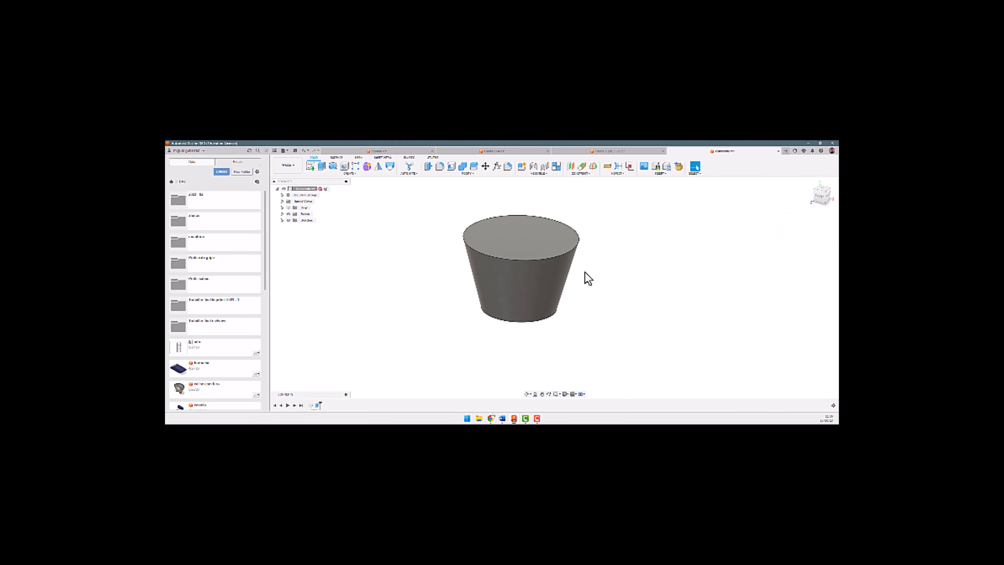
Start a sketch on the tapered body's top face and draw a concentric center-diameter circle of 40 mm.
left_click(559, 245)
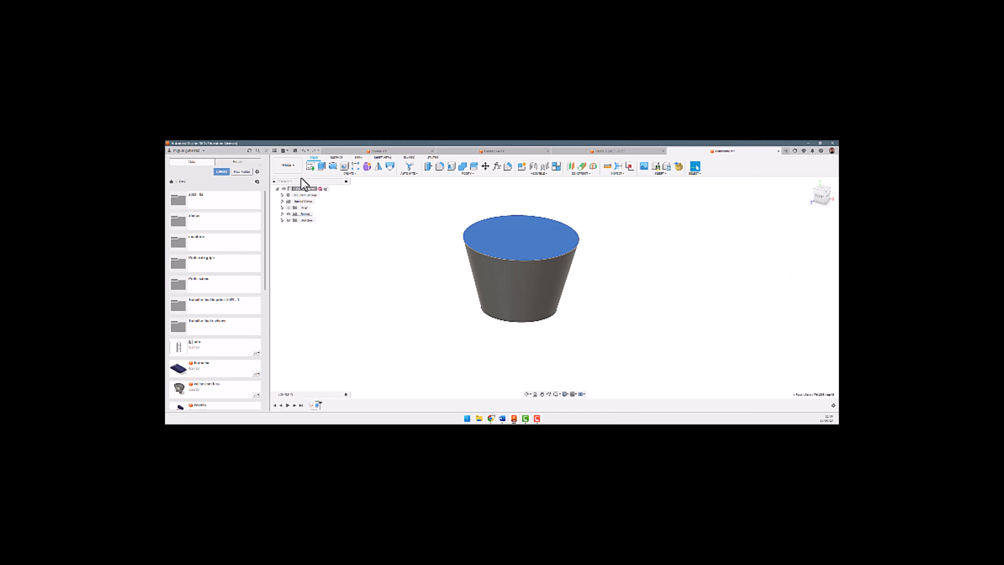
left_click(307, 166)
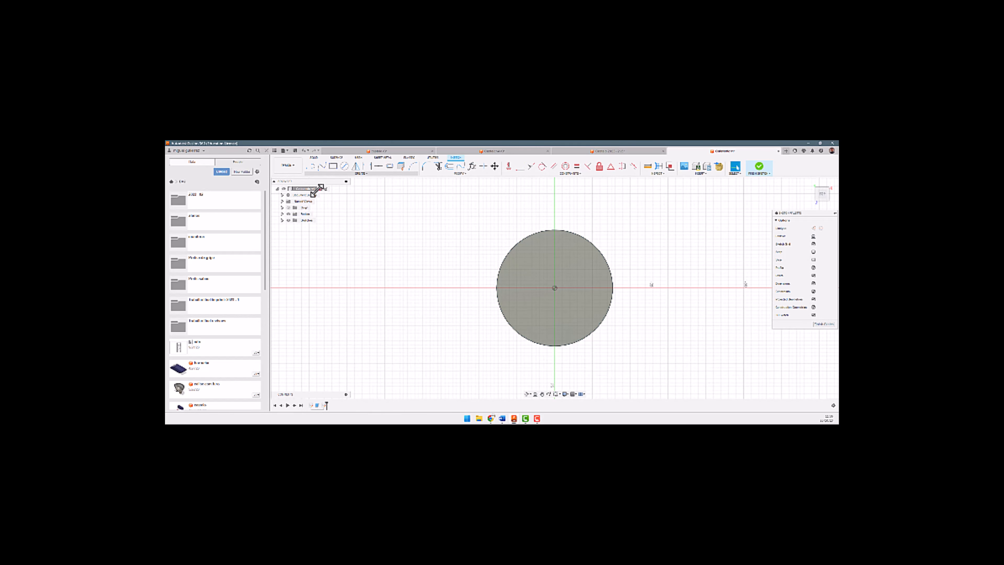
key("c")
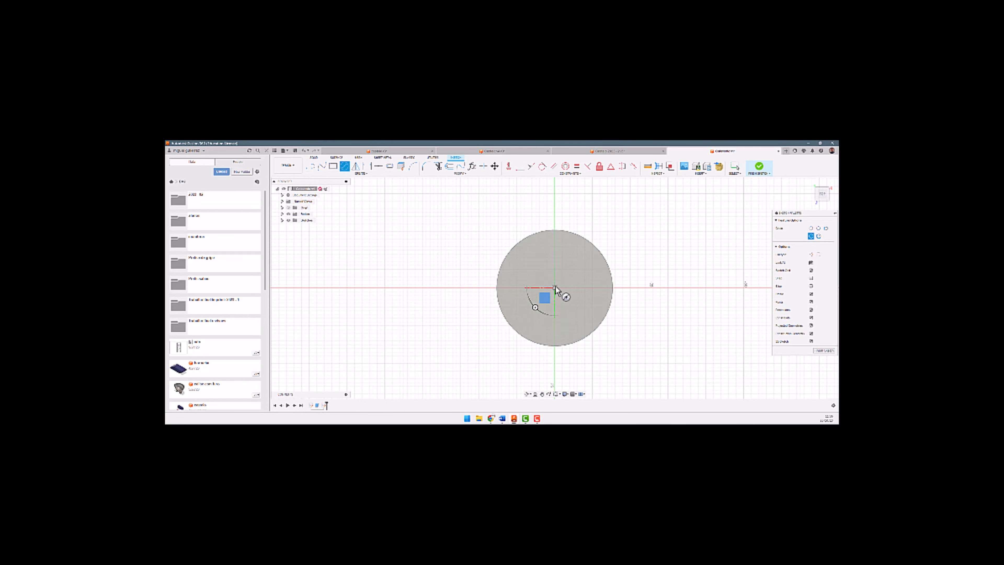
left_click(555, 288)
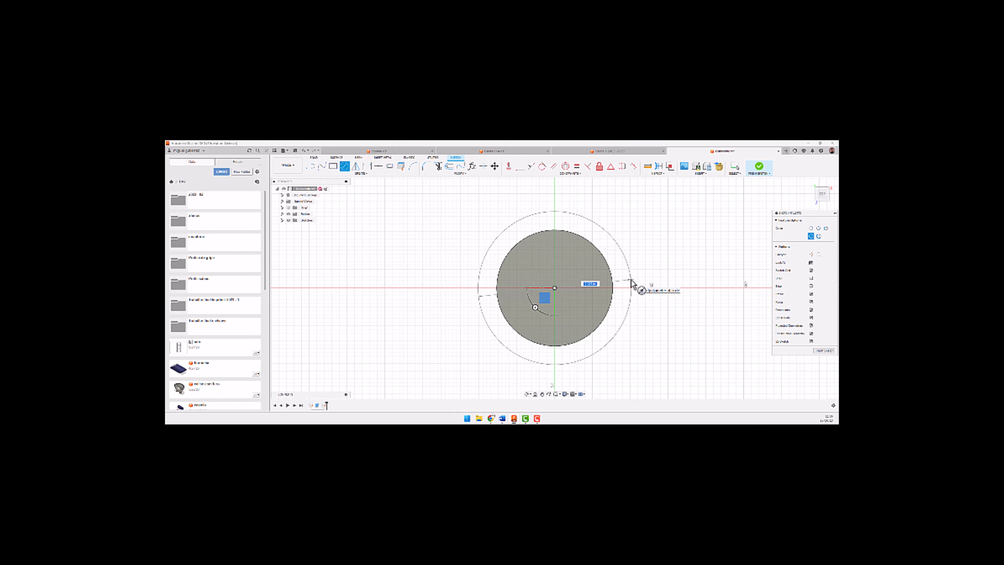
type("40")
key("Return")
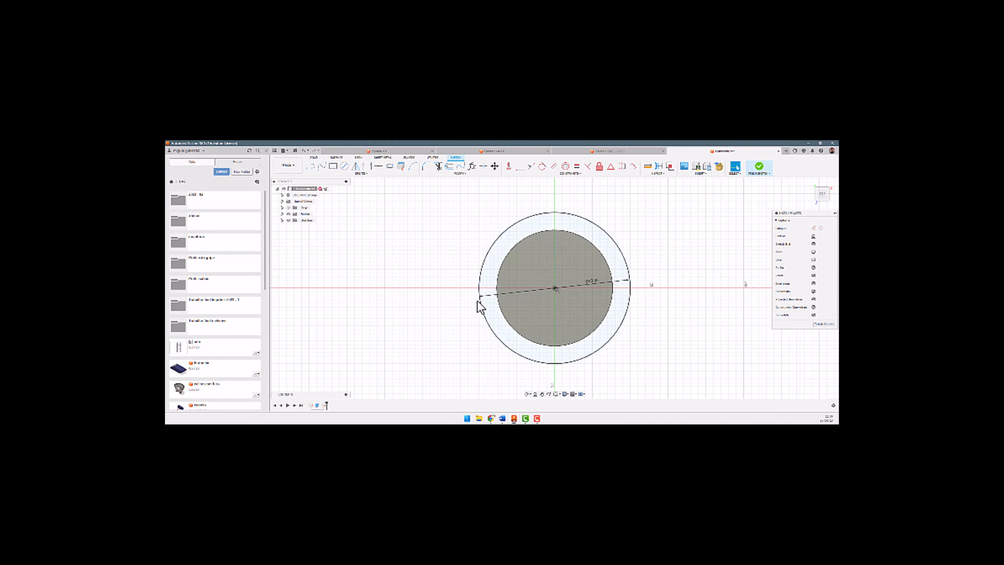
Extrude the 40 mm circle upward as a wider rim on top of the tapered body.
key("e")
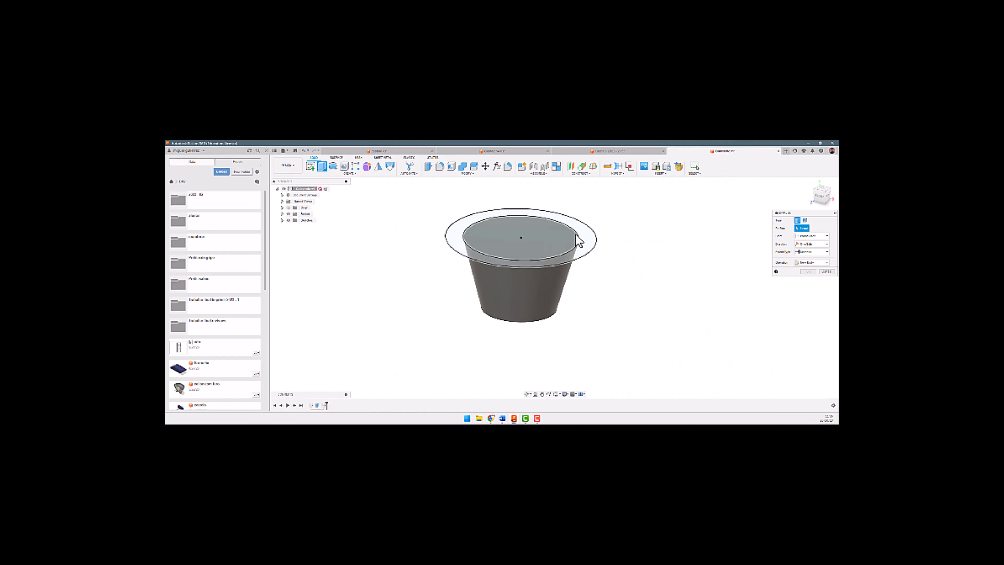
left_click(566, 234)
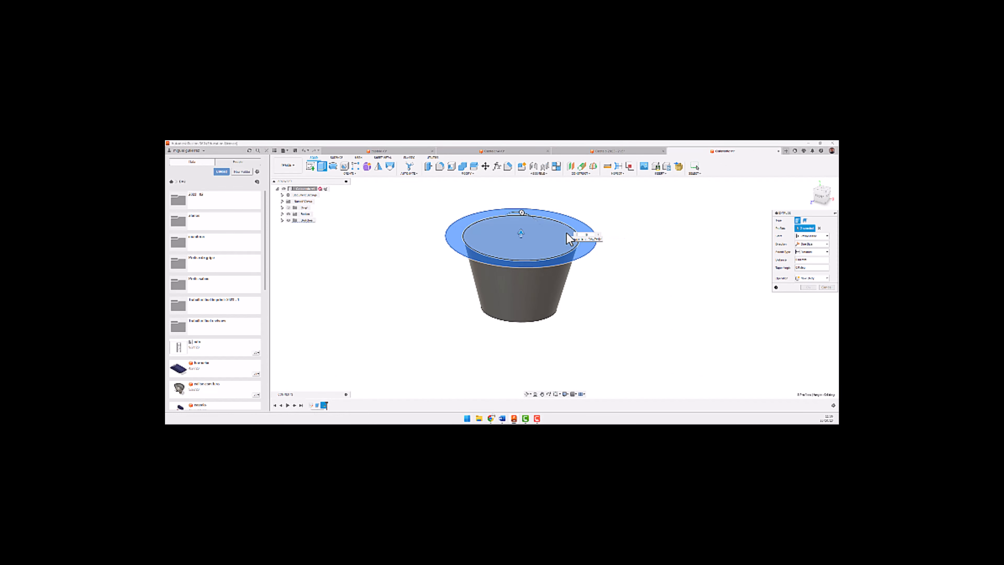
key("Return")
scroll(439, 284, "down", 2)
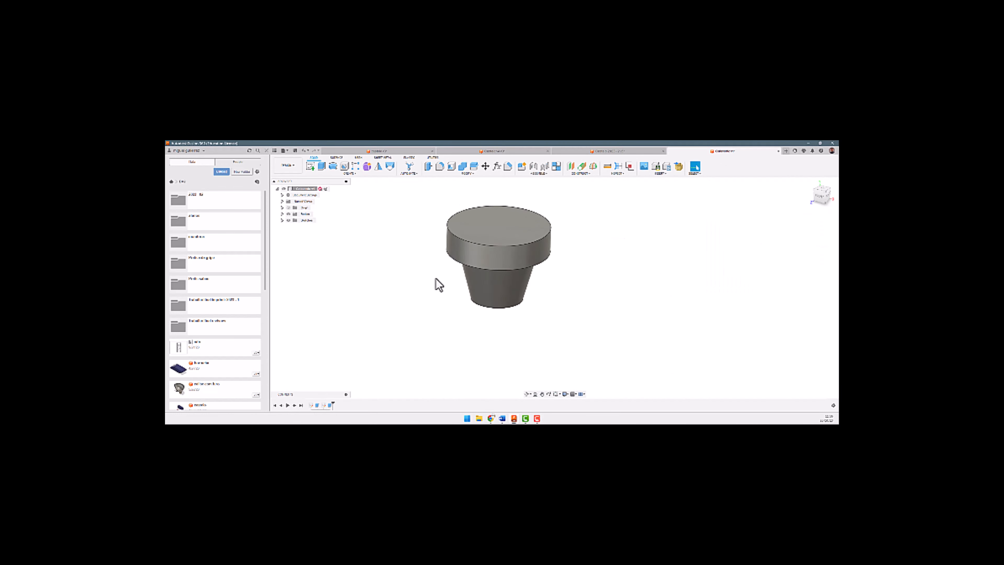
middle_click_drag(438, 284, 470, 310, "shift")
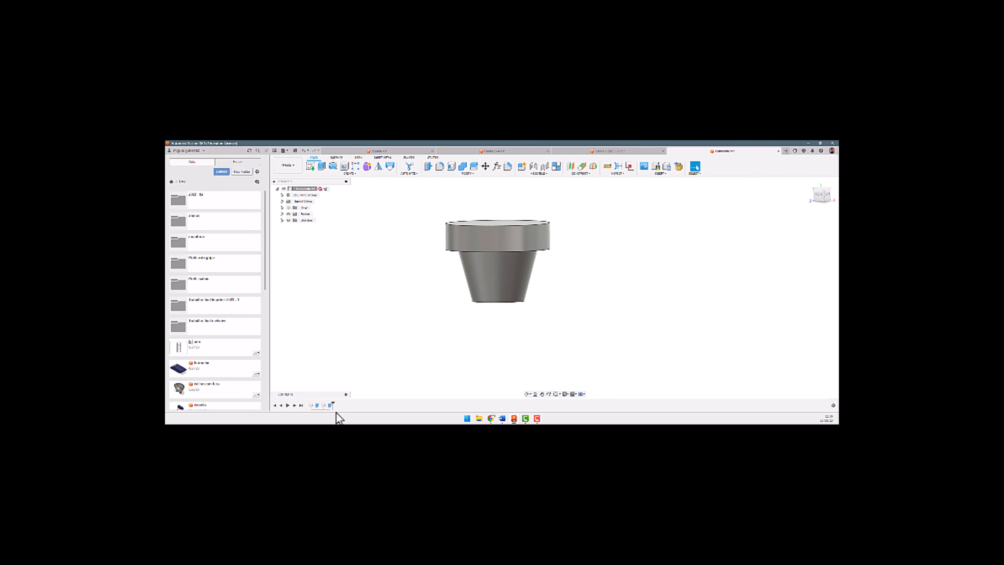
double_click(326, 405)
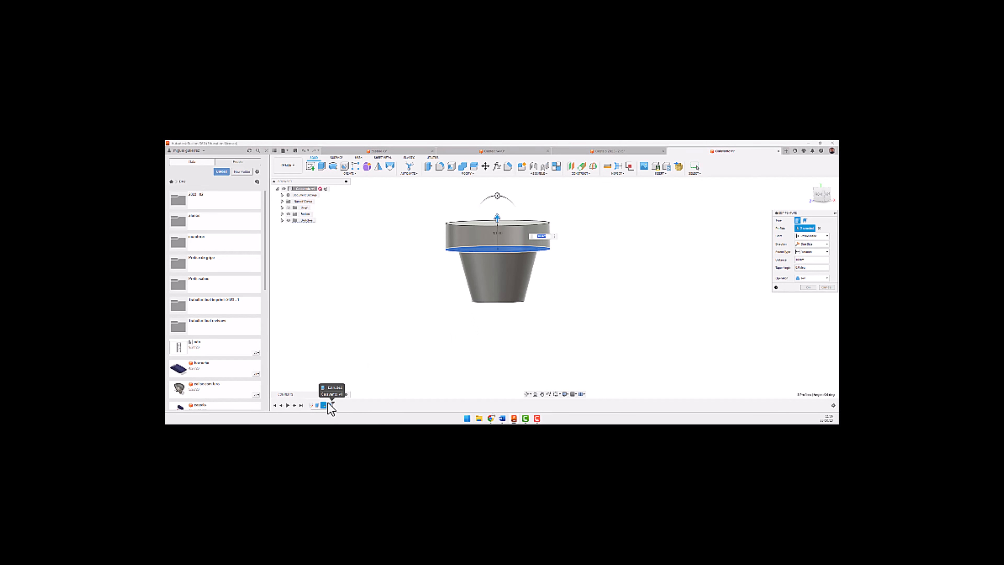
key("Escape")
Select the rim's top face, check the round base in the finished castle example, and return to the part's design.
middle_click_drag(539, 287, 489, 247, "shift")
left_click(491, 245)
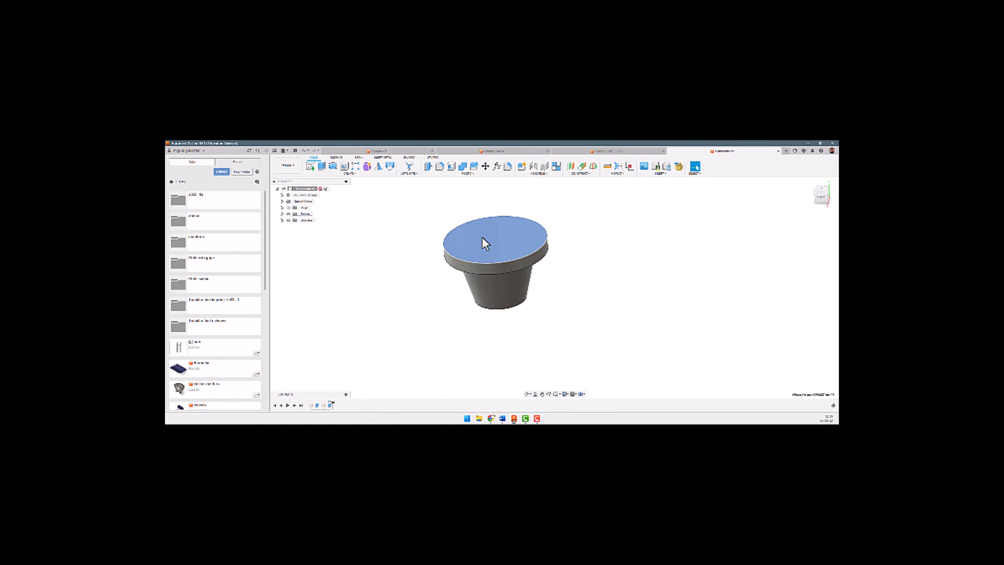
left_click(474, 151)
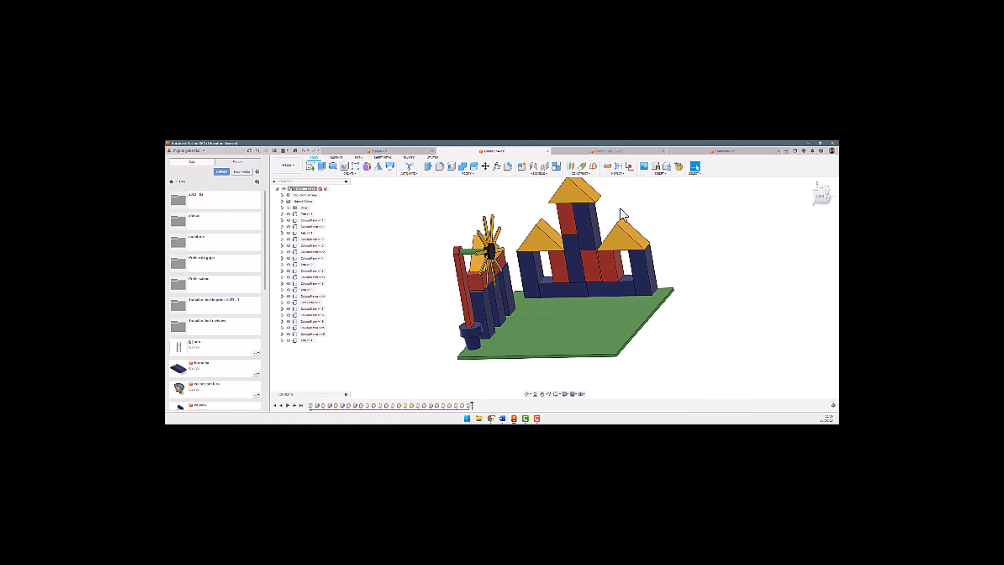
key("ctrl+Tab")
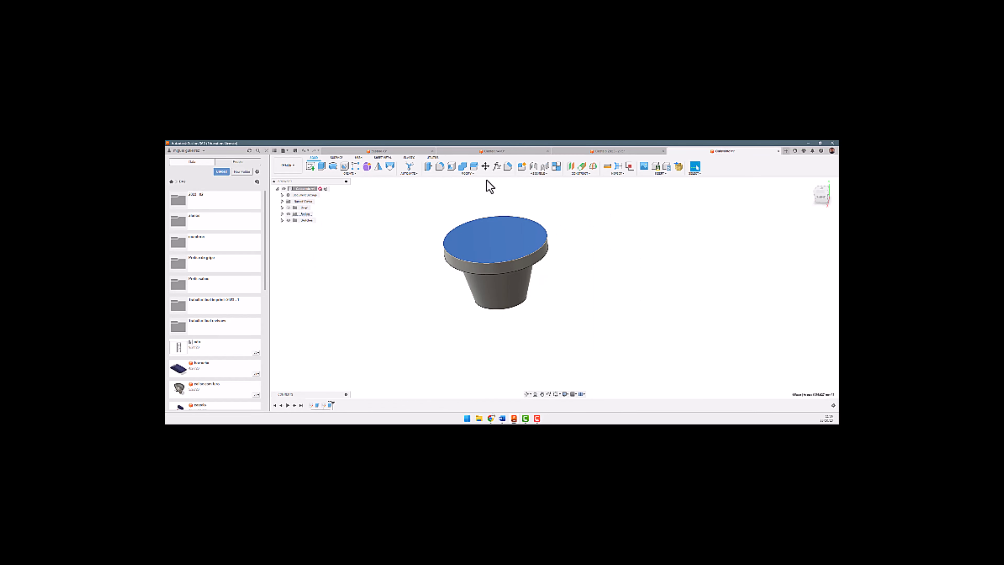
Start a sketch on the rim's top face and draw a center rectangle at the origin with its shorter side set to 12 mm.
left_click(315, 162)
left_click(421, 249)
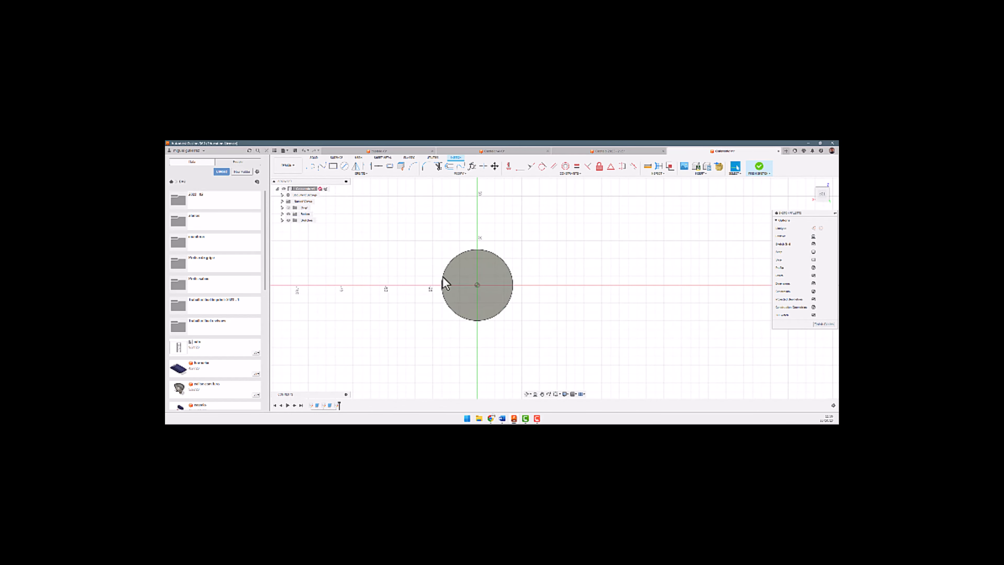
scroll(567, 283, "up", 1)
key("r")
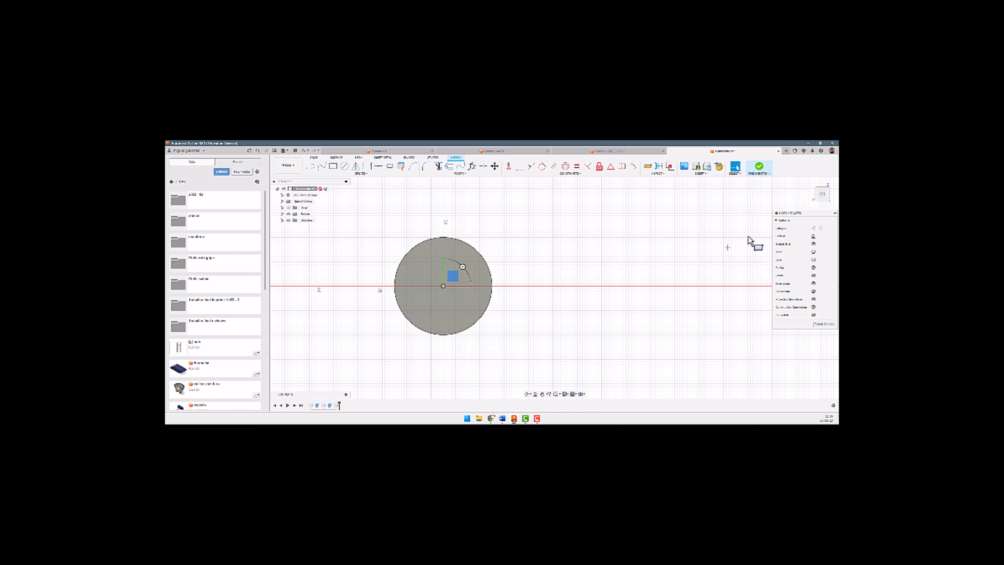
left_click(828, 228)
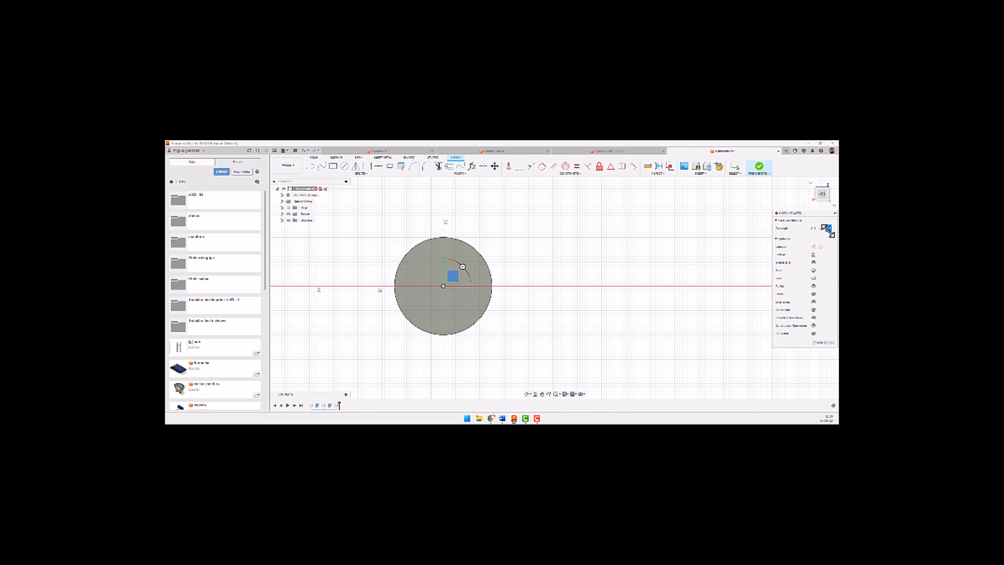
left_click(444, 286)
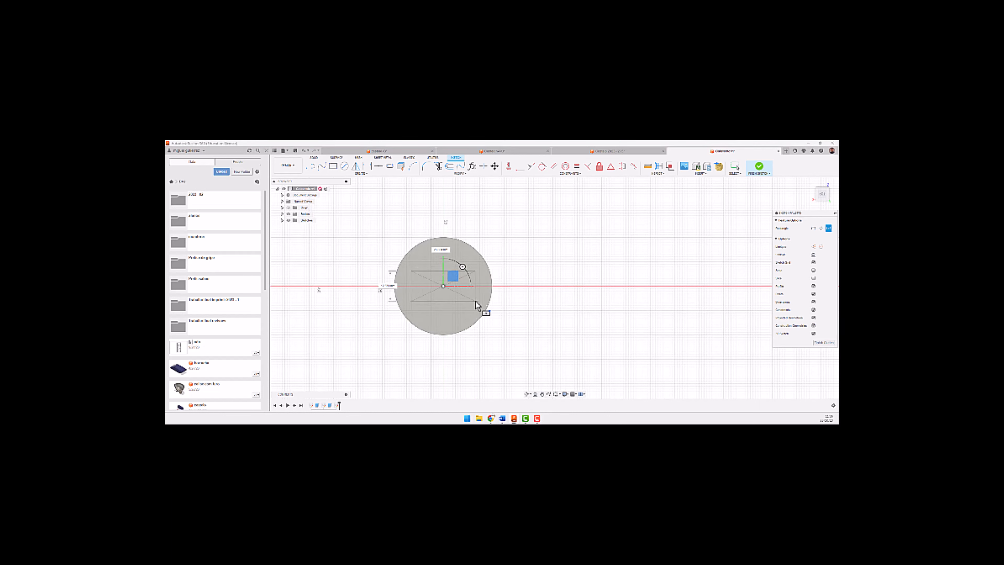
type("12")
key("Tab")
type("1")
key("Return")
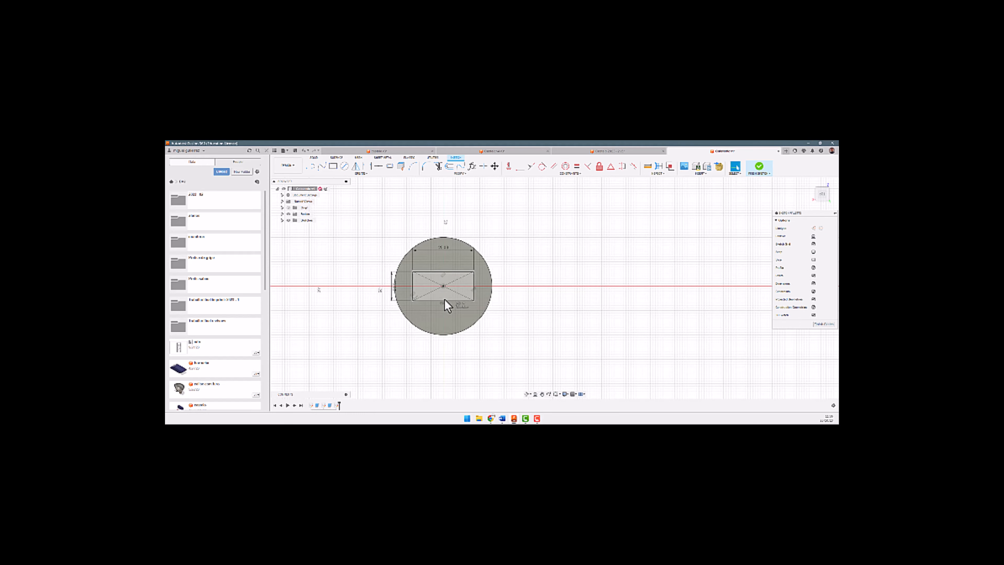
Select the rectangle's profile on the rim's top face.
left_click(437, 288)
middle_click_drag(515, 339, 517, 292, "shift")
middle_click_drag(437, 310, 472, 341)
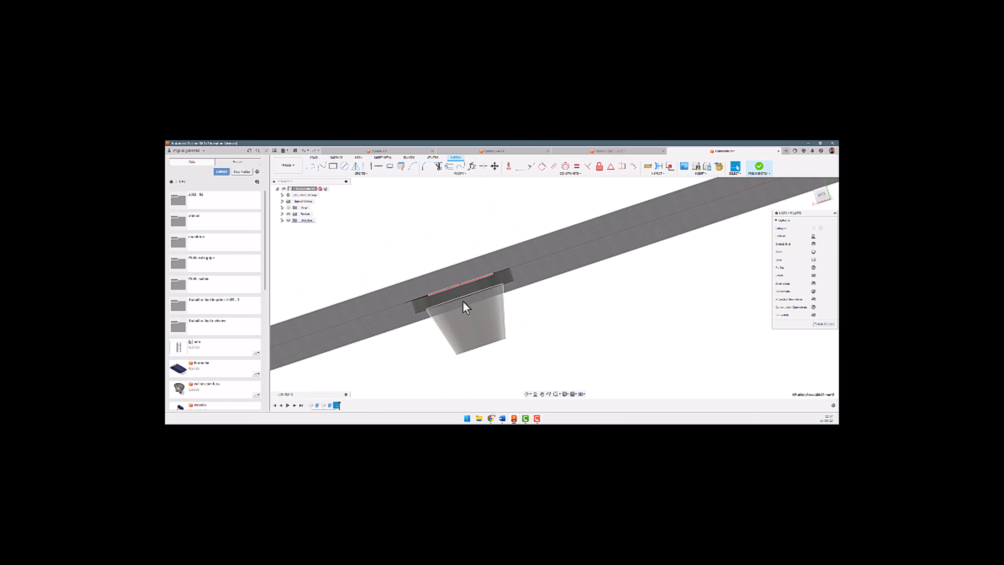
Extrude the narrow rectangular profile on the flange's top face 100 mm upward as an upright post.
mouse_move(460, 290)
middle_mouse_down("shift")
mouse_move(483, 352)
mouse_move(548, 311)
middle_mouse_up("shift")
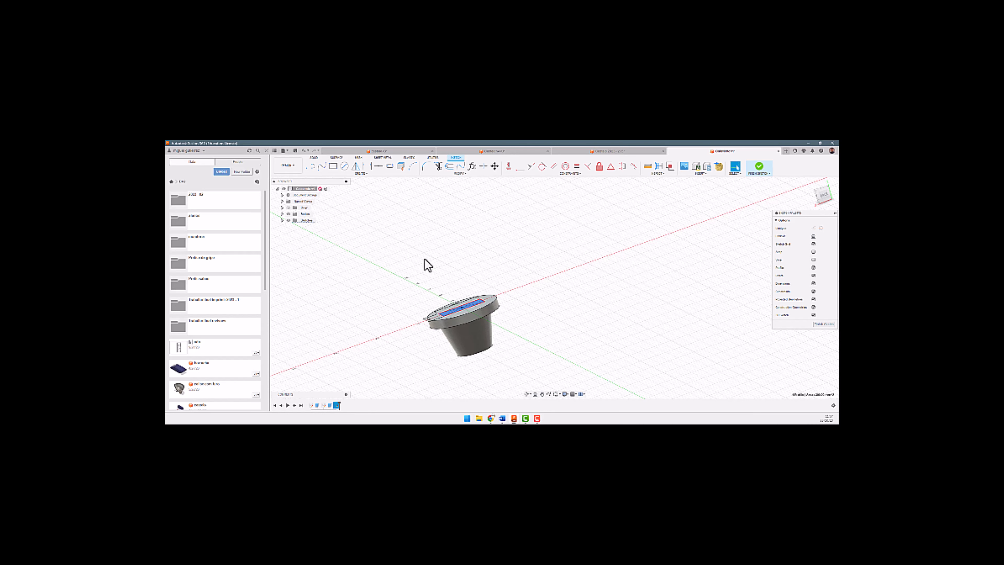
key("e")
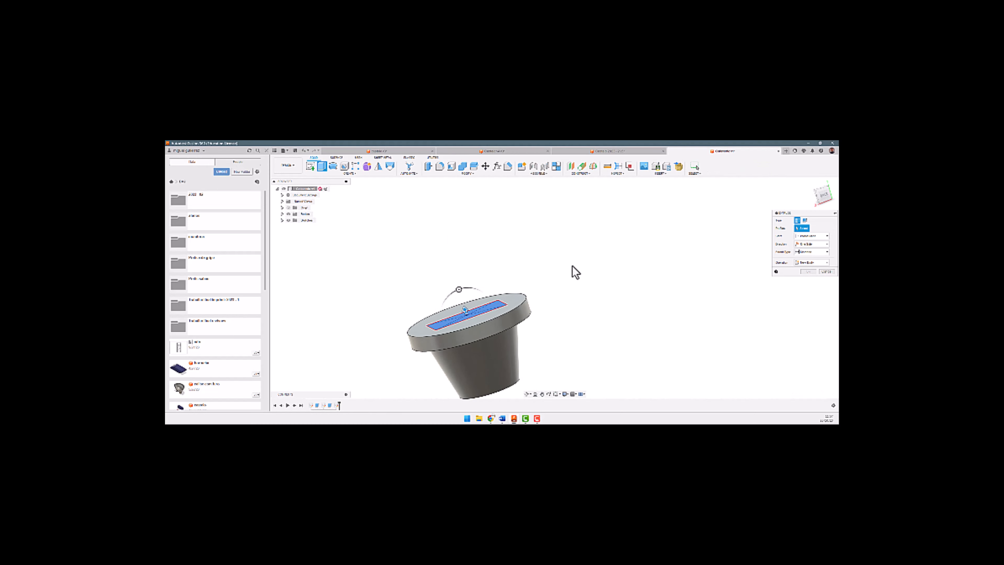
type("100")
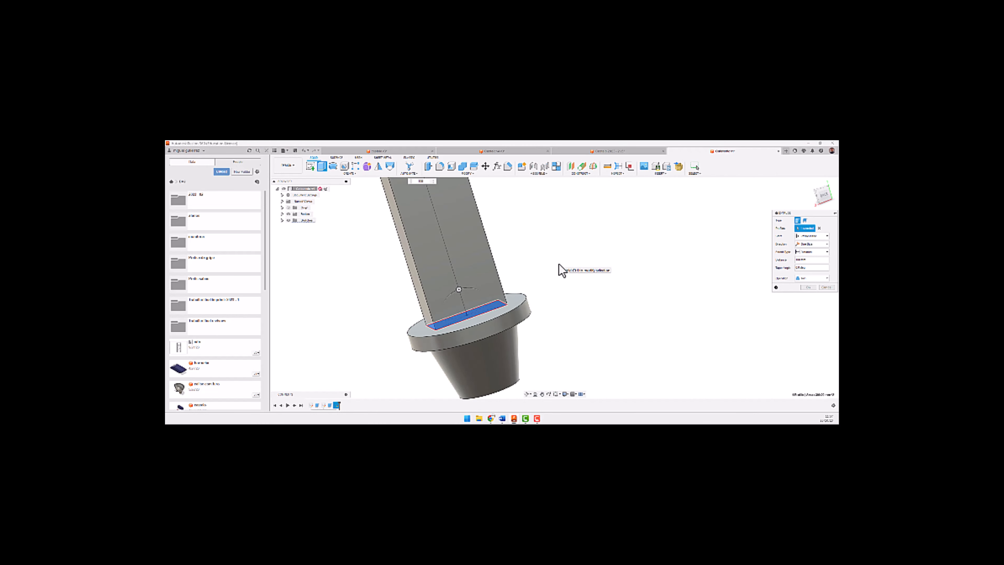
key("Return")
Examine the wheel, shaft and rounded support post in the open reference assembly, and return to the part being modelled.
scroll(386, 341, "down", 4)
scroll(439, 361, "down", 2)
scroll(397, 256, "up", 3)
middle_click_drag(380, 261, 408, 273, "shift")
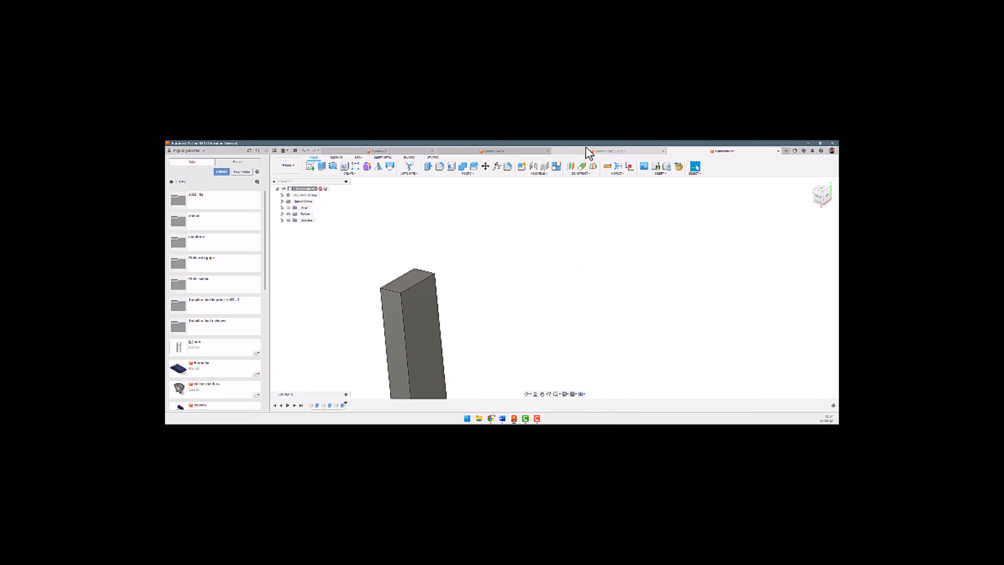
left_click(522, 151)
scroll(462, 251, "up", 10)
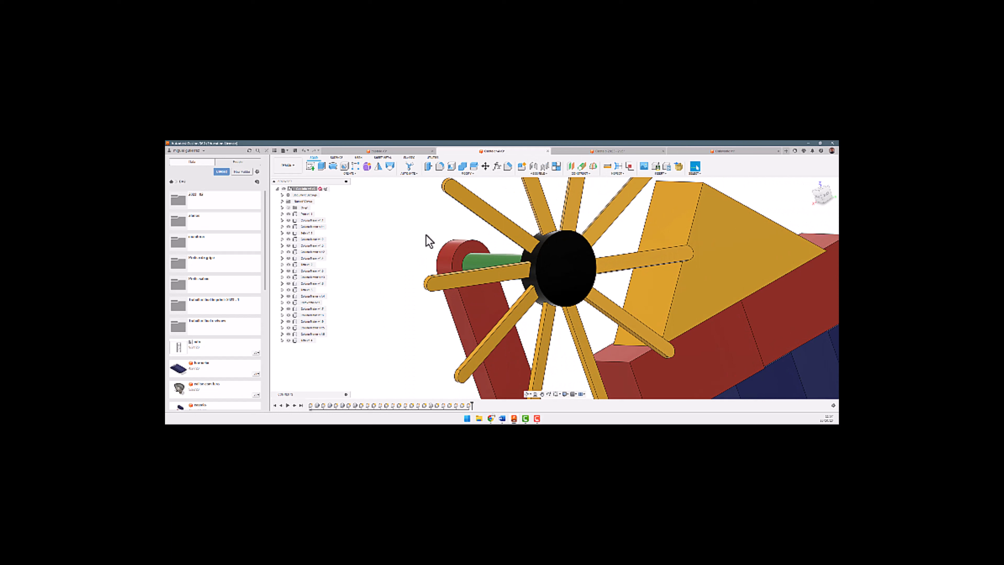
left_click(711, 150)
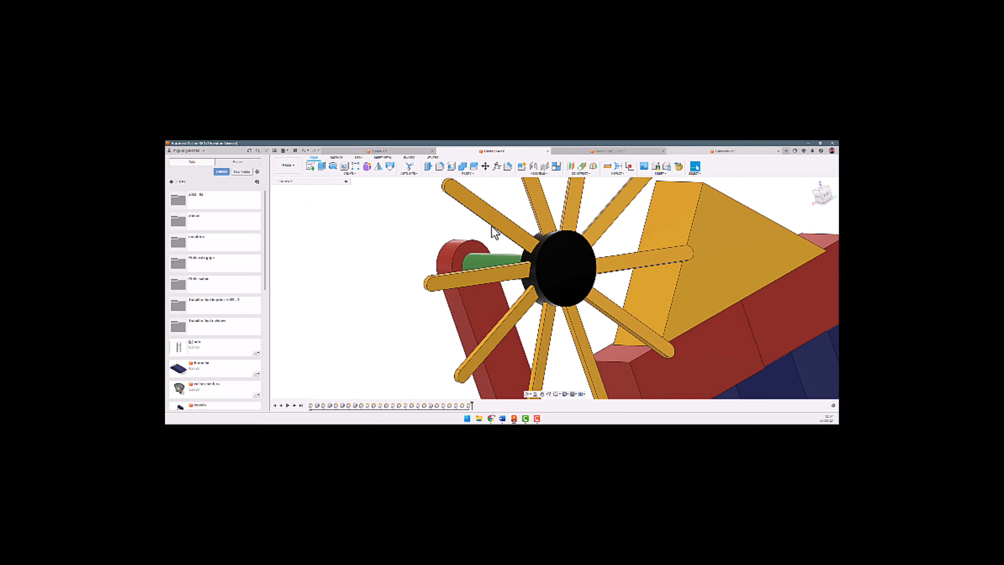
left_click(416, 286)
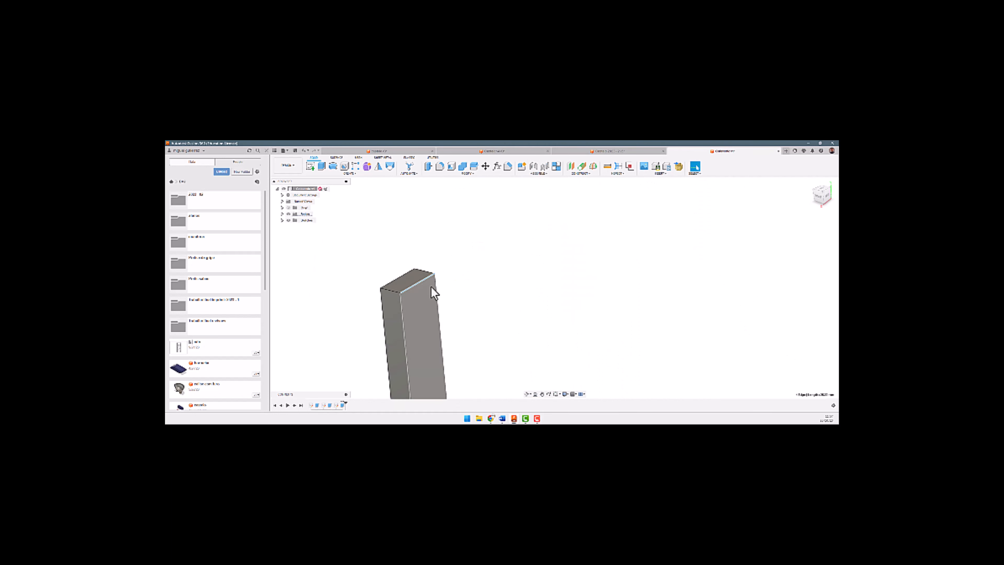
left_click(421, 220)
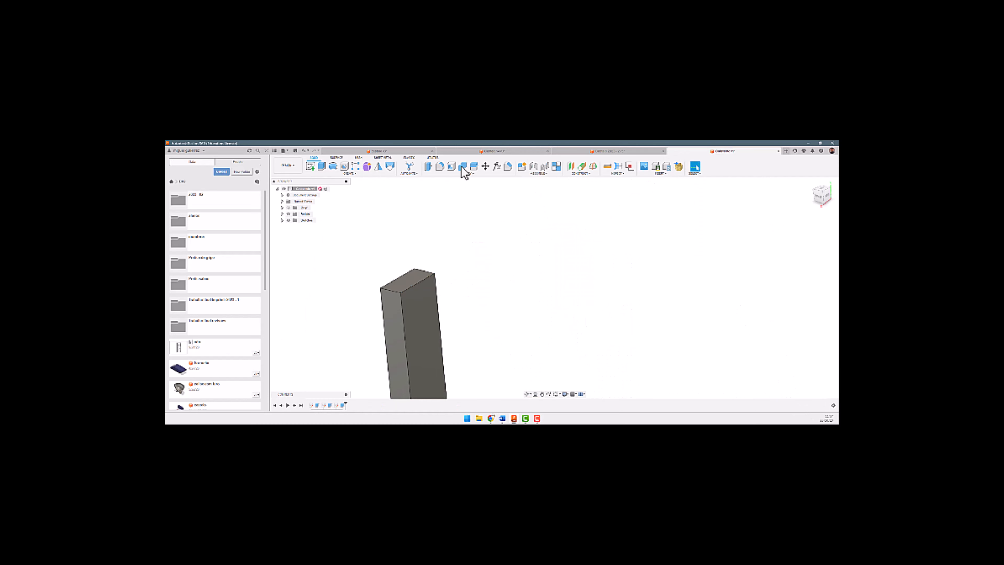
Fillet the two opposite short edges at the top of the post to form a fully rounded end.
left_click(439, 166)
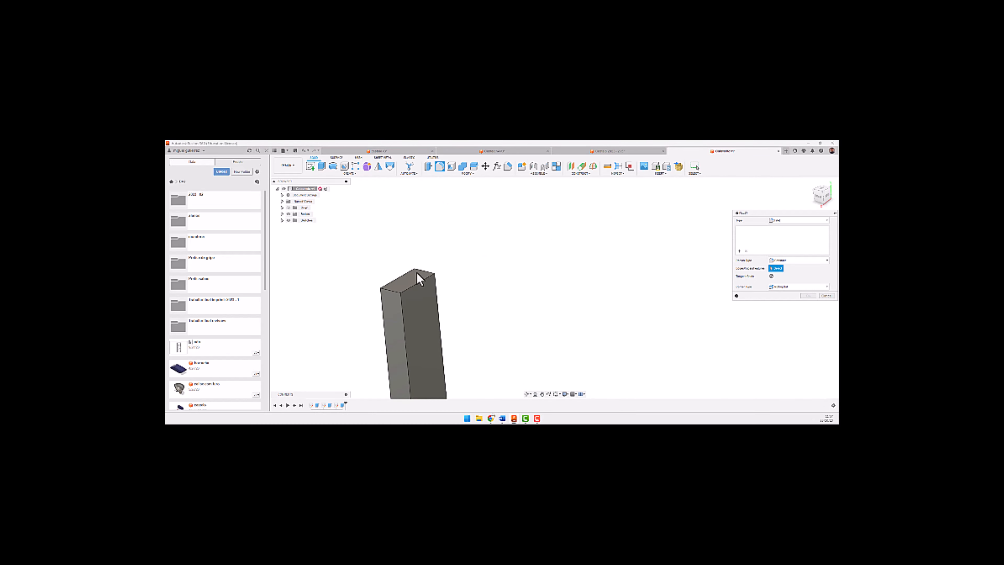
left_click(419, 271)
left_click(392, 291)
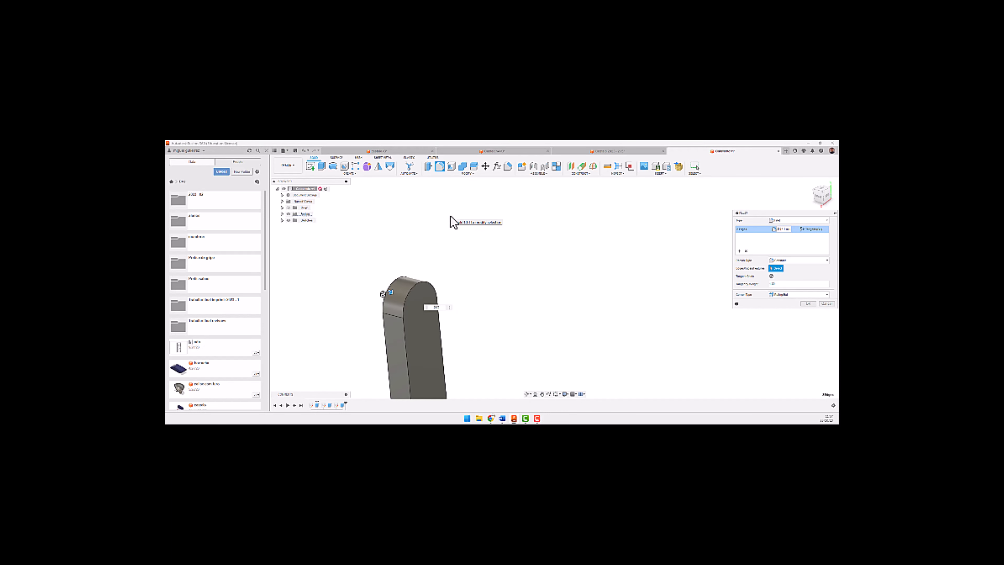
key("Return")
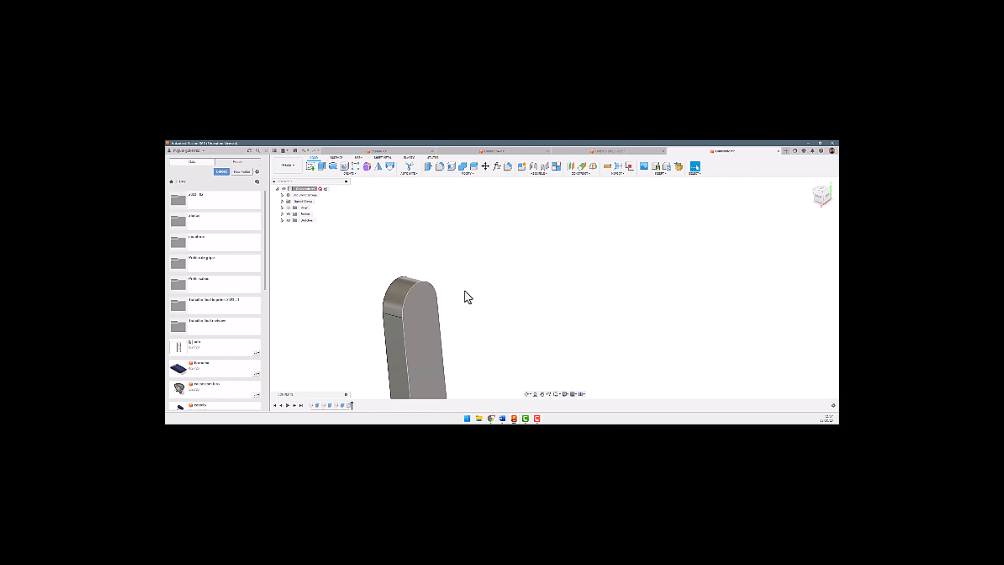
Start a sketch on the post's broad face at the rounded end.
left_click(403, 292)
middle_click_drag(457, 288, 438, 283, "shift")
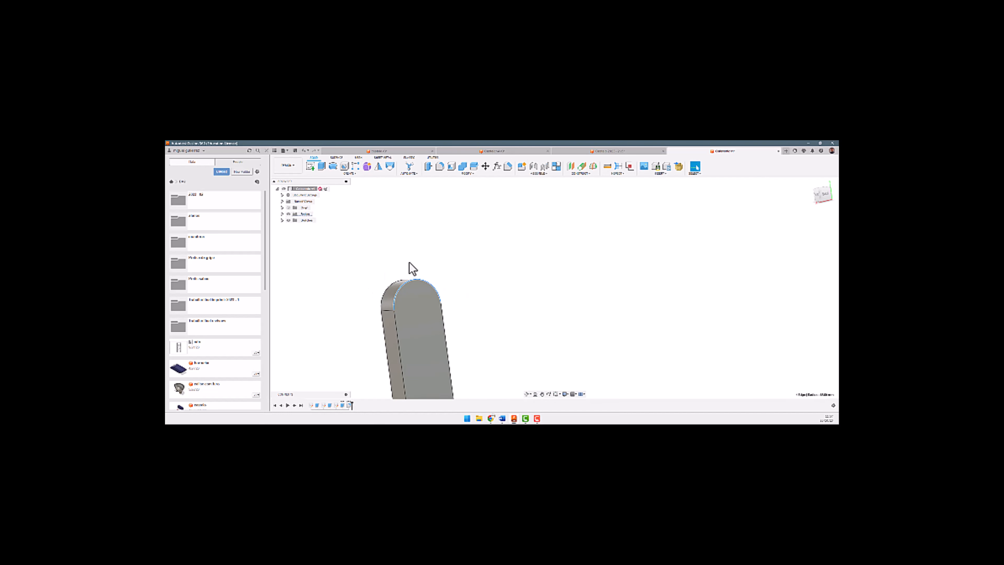
left_click(407, 272)
middle_click_drag(394, 275, 398, 298, "shift")
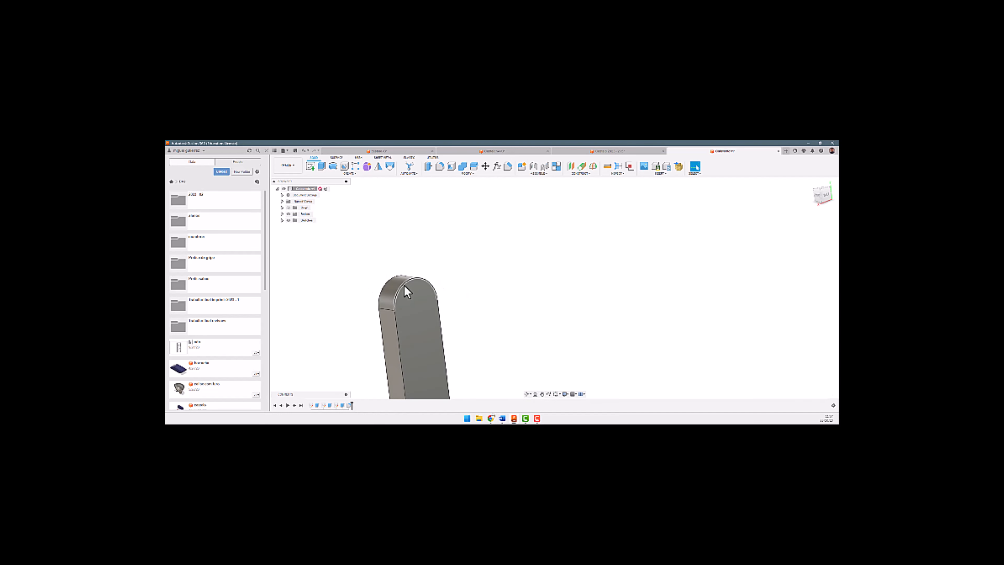
left_click(411, 280)
left_click(390, 223)
left_click(310, 168)
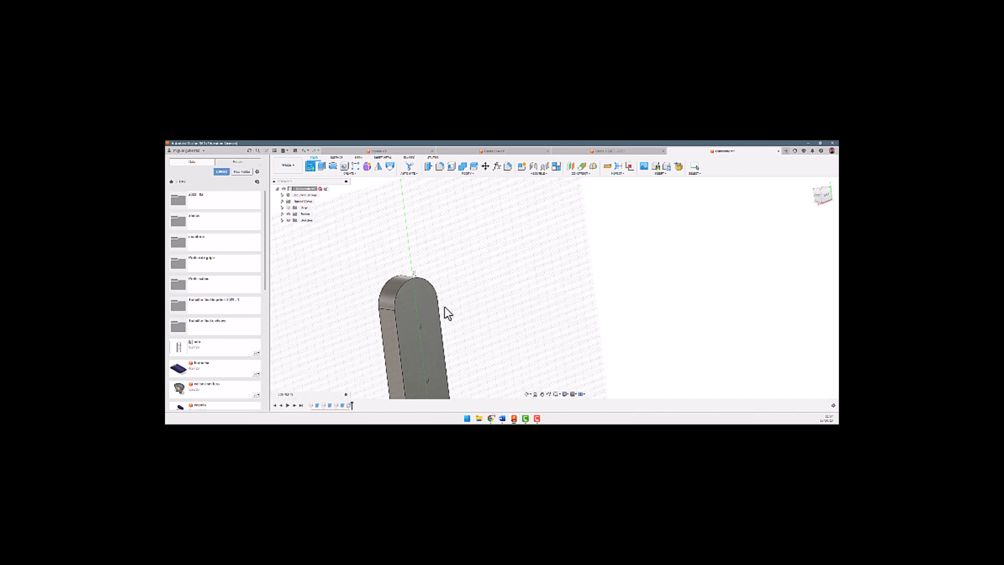
left_click(425, 316)
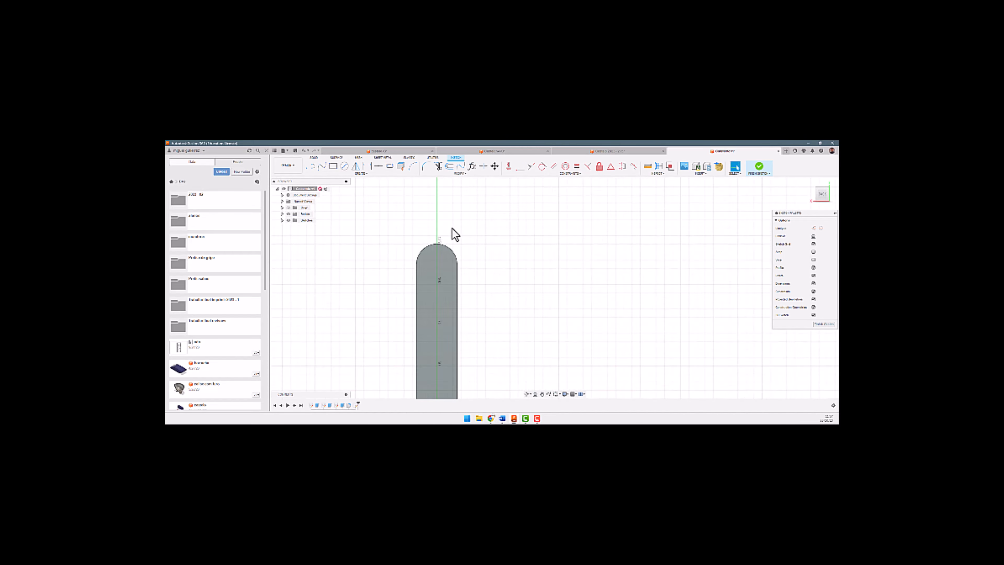
Draw a dimensioned circle centred on the post's rounded end and check its diameter dimension.
left_click(344, 167)
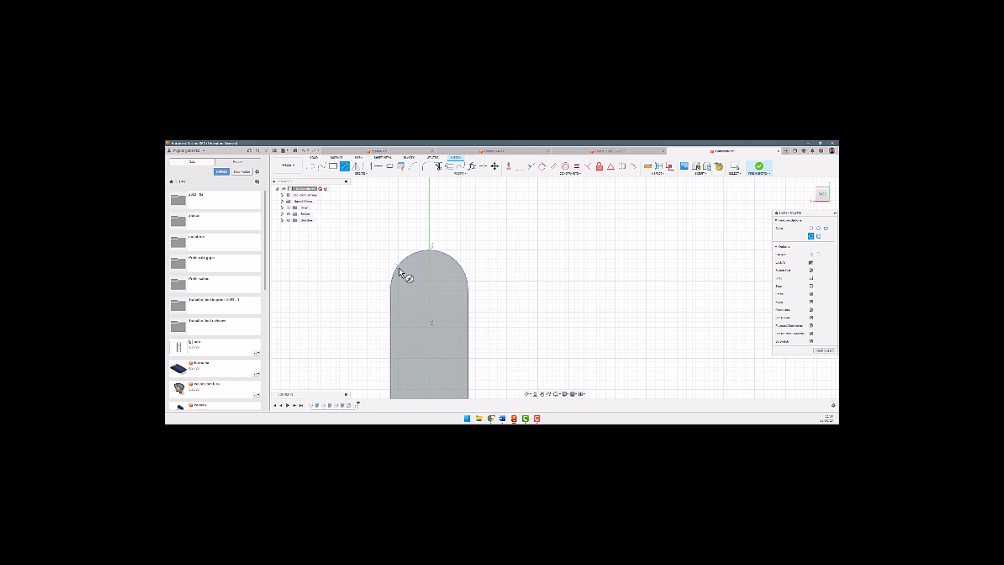
middle_click_drag(397, 271, 416, 261, "shift")
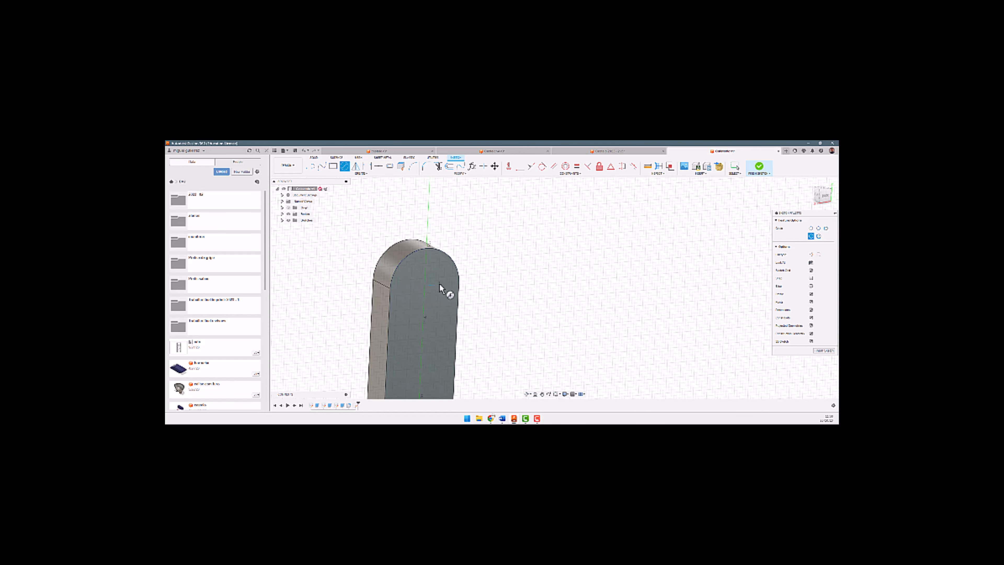
left_click(427, 286)
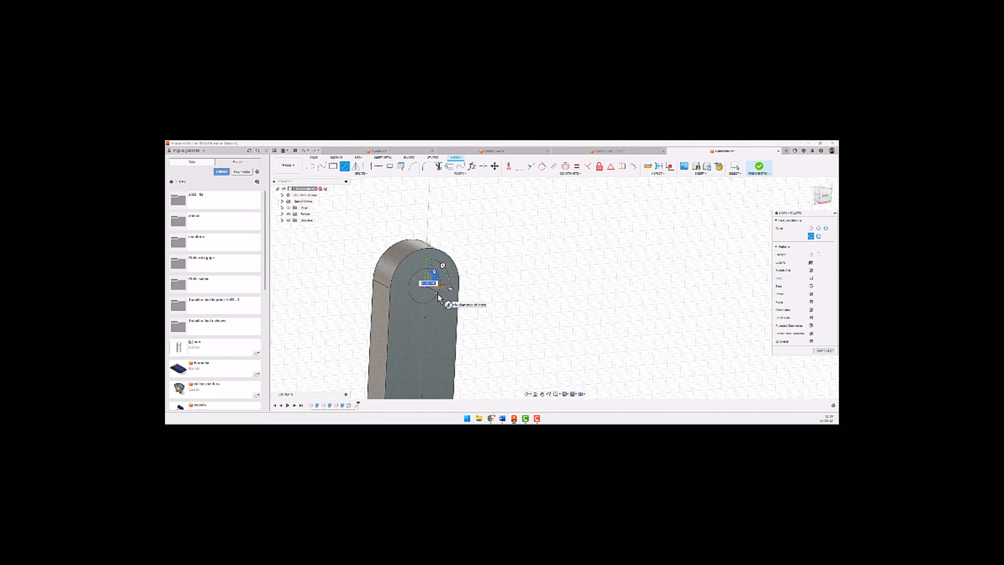
key("Escape")
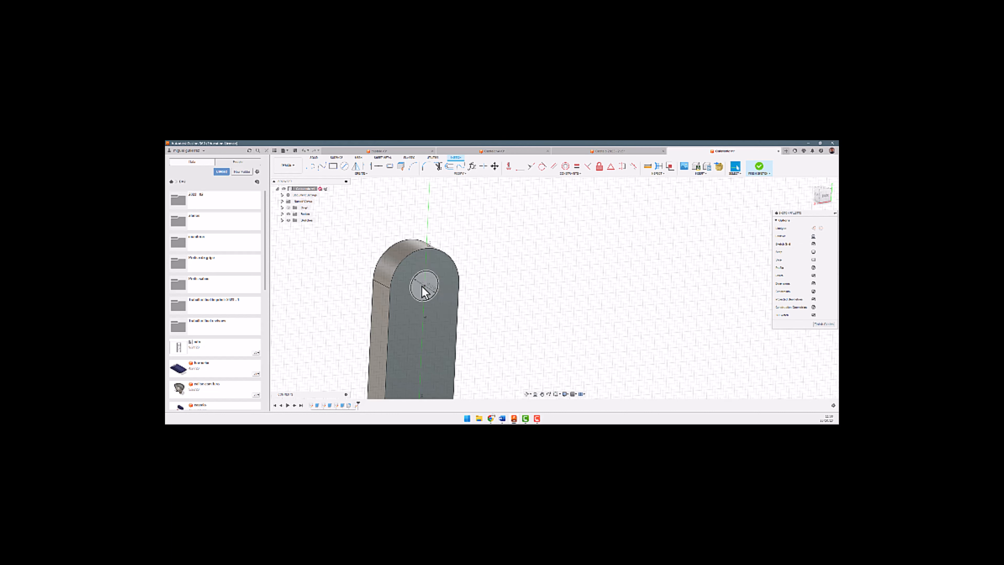
scroll(422, 285, "up", 2)
left_click(430, 282)
scroll(430, 282, "up", 3)
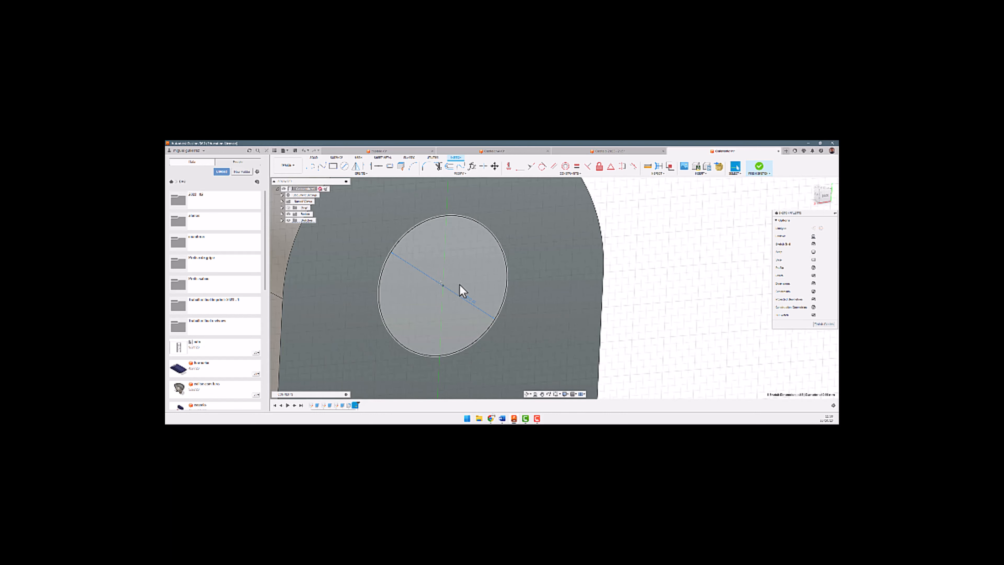
scroll(445, 285, "down", 3)
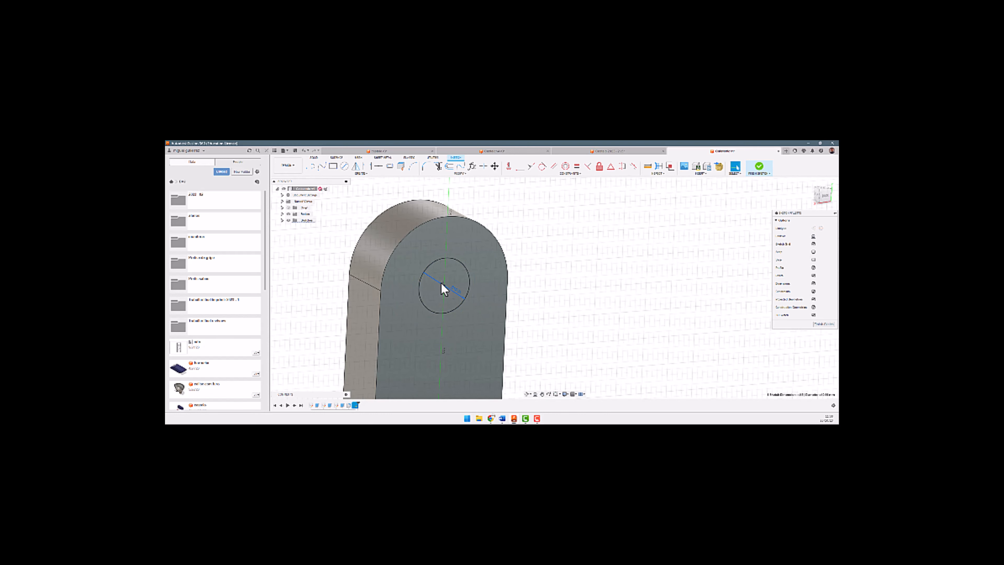
Extrude the circle on the post's face 30 mm outward as a shaft.
left_click(439, 297)
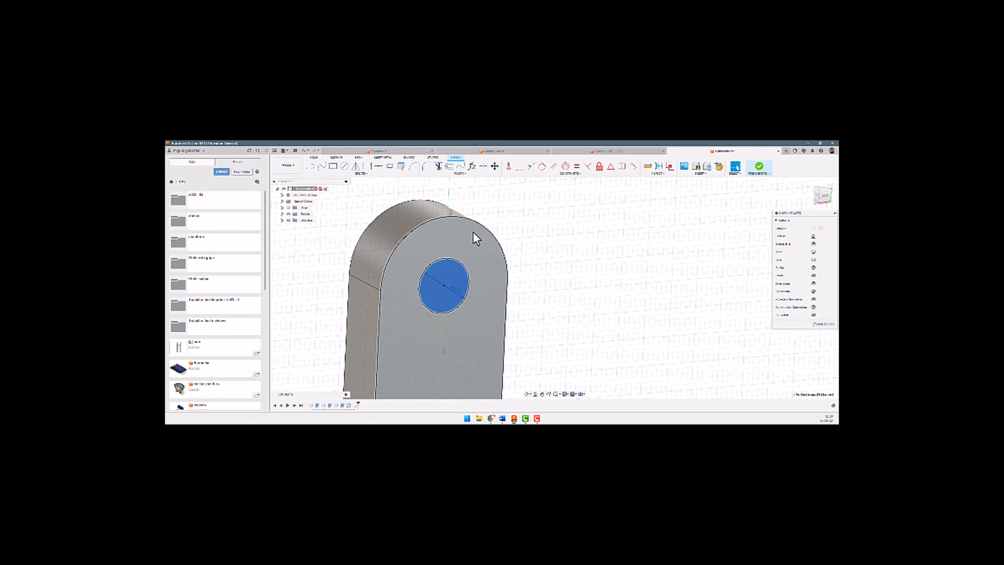
left_click(476, 223)
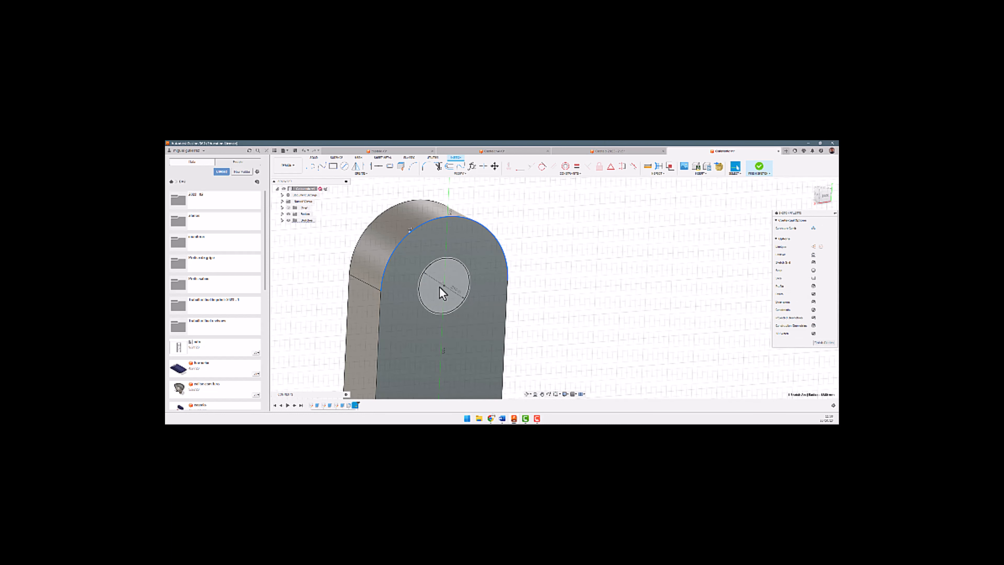
left_click(452, 269)
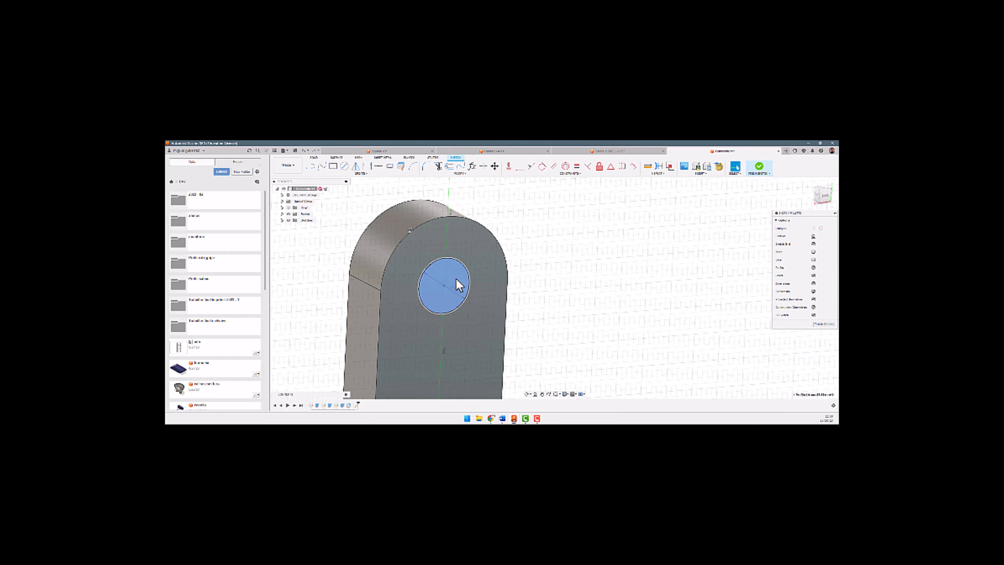
left_click(521, 245)
left_click(457, 277)
key("e")
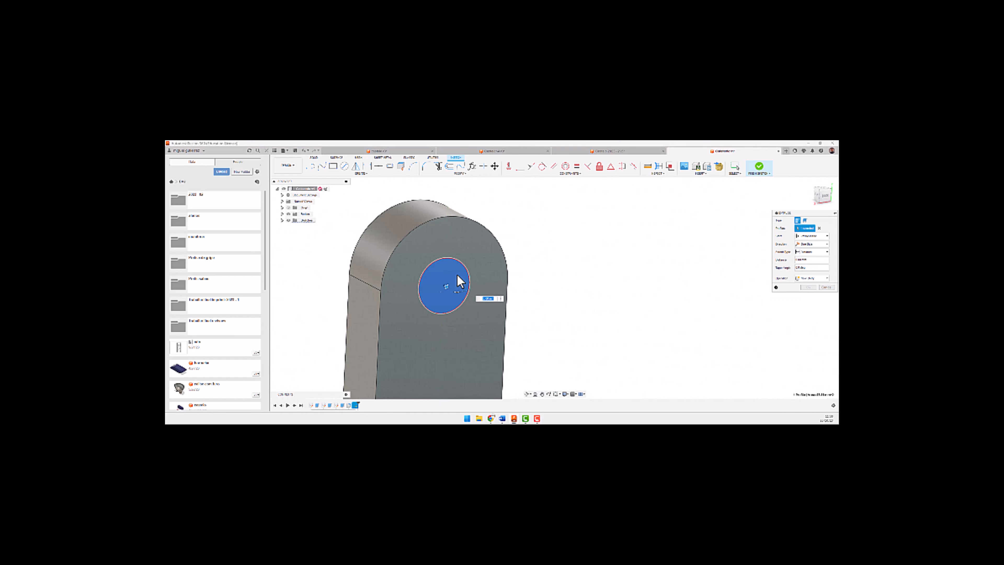
type("30")
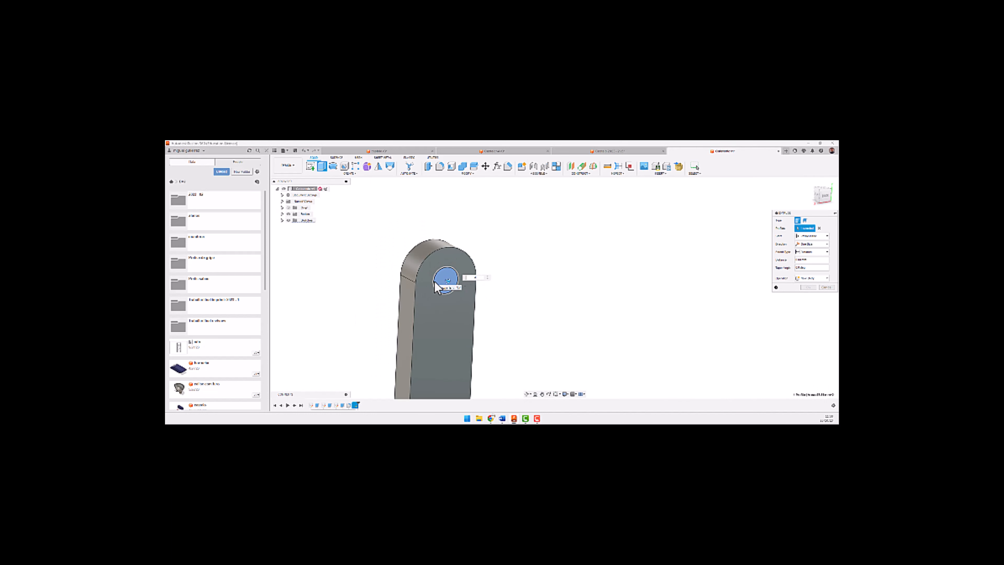
key("Return")
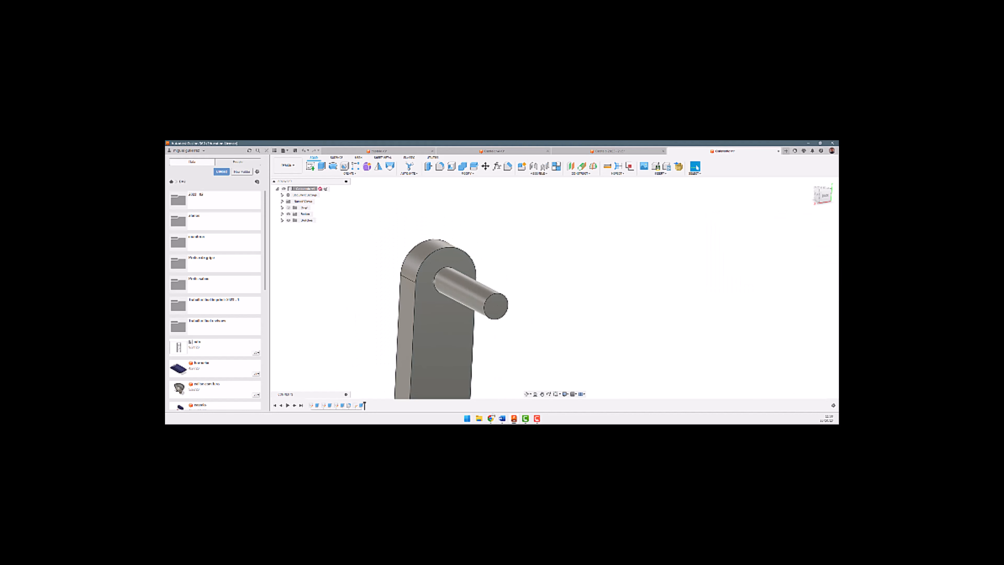
Sketch a 30 mm diameter circle on the shaft's end face, concentric with the shaft.
scroll(538, 208, "down", 4)
mouse_move(549, 269)
middle_mouse_down("shift")
mouse_move(575, 262)
mouse_move(556, 258)
middle_mouse_up("shift")
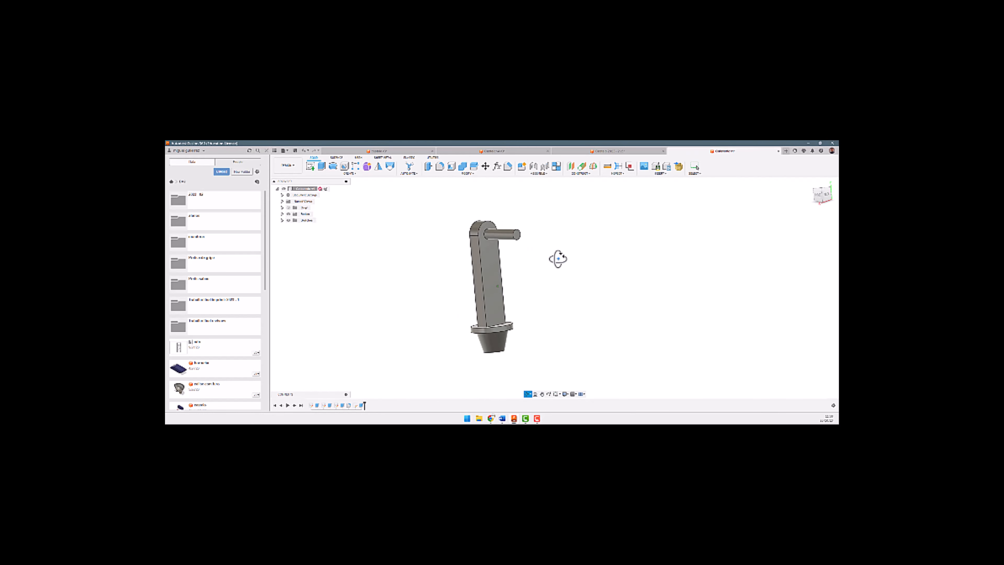
scroll(513, 240, "up", 3)
left_click(513, 238)
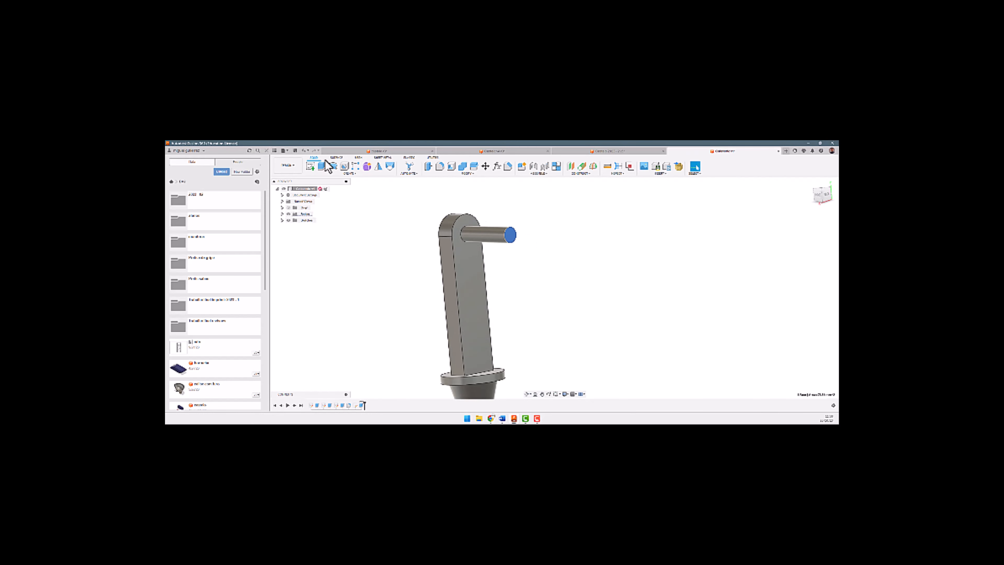
left_click(311, 167)
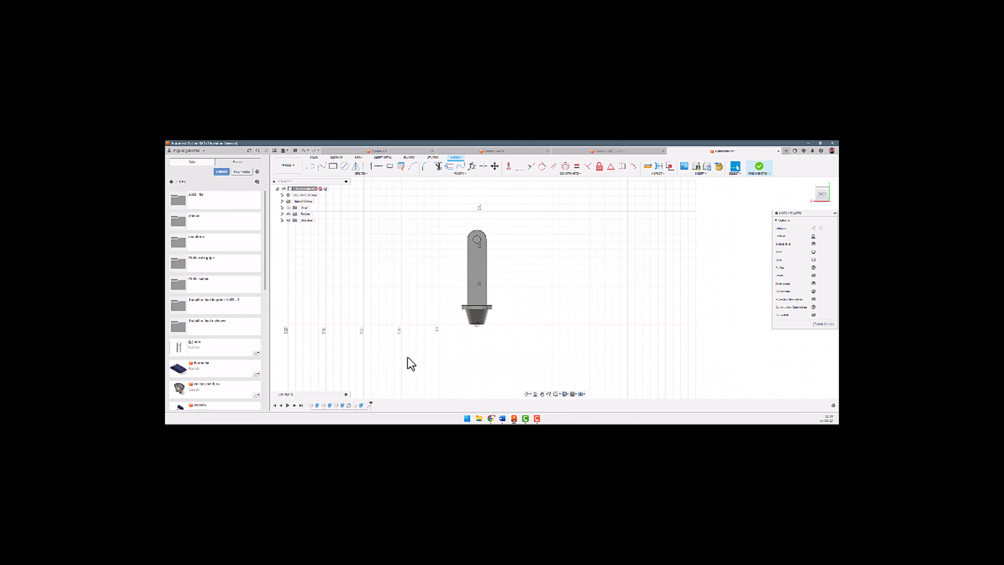
scroll(460, 226, "up", 5)
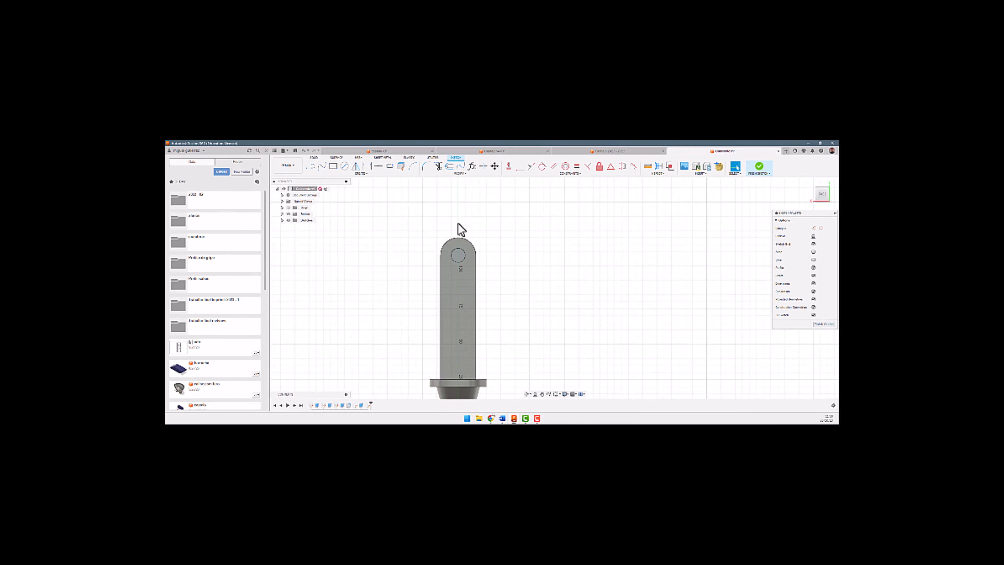
left_click(344, 166)
left_click(458, 273)
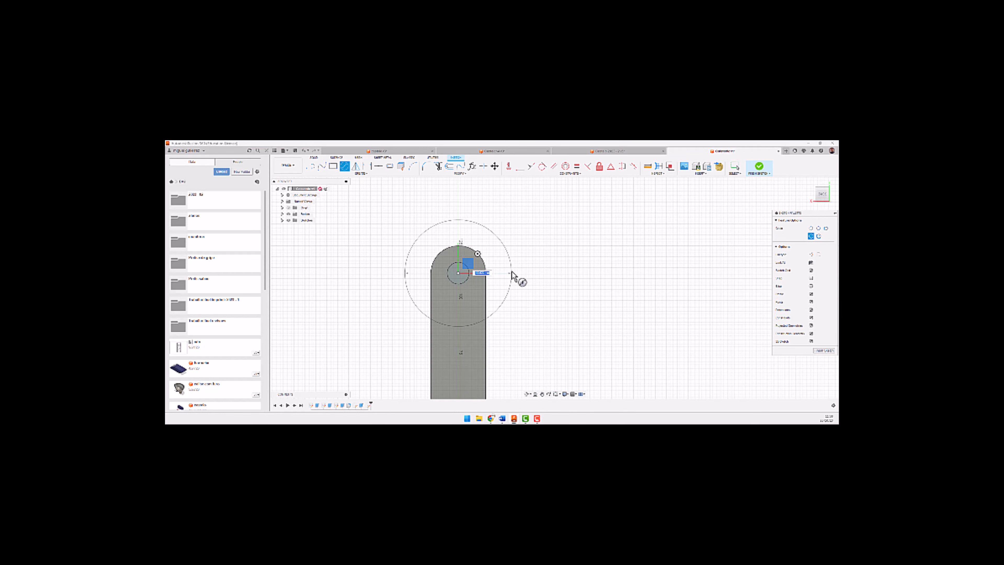
type("30")
key("Return")
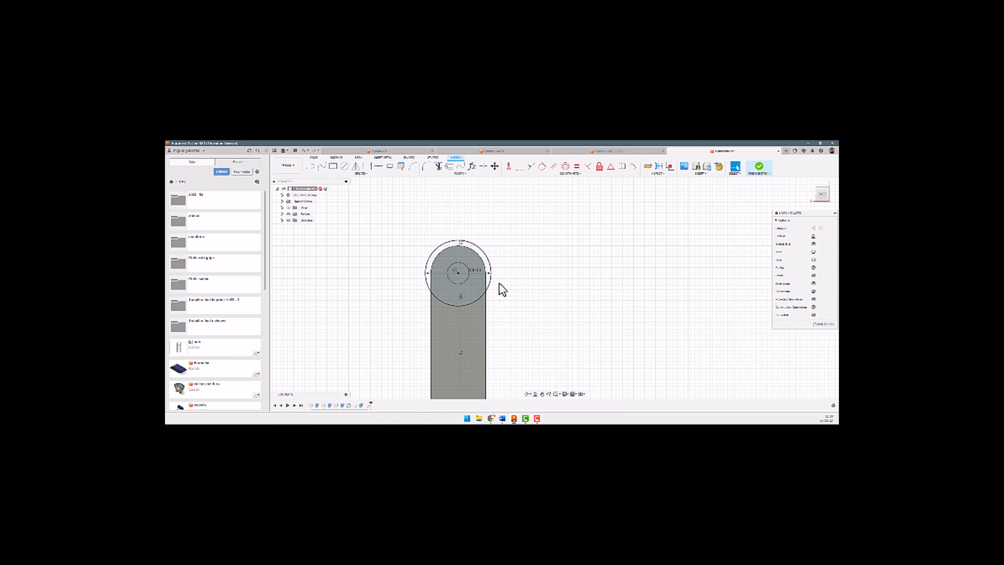
scroll(471, 282, "up", 3)
key("e")
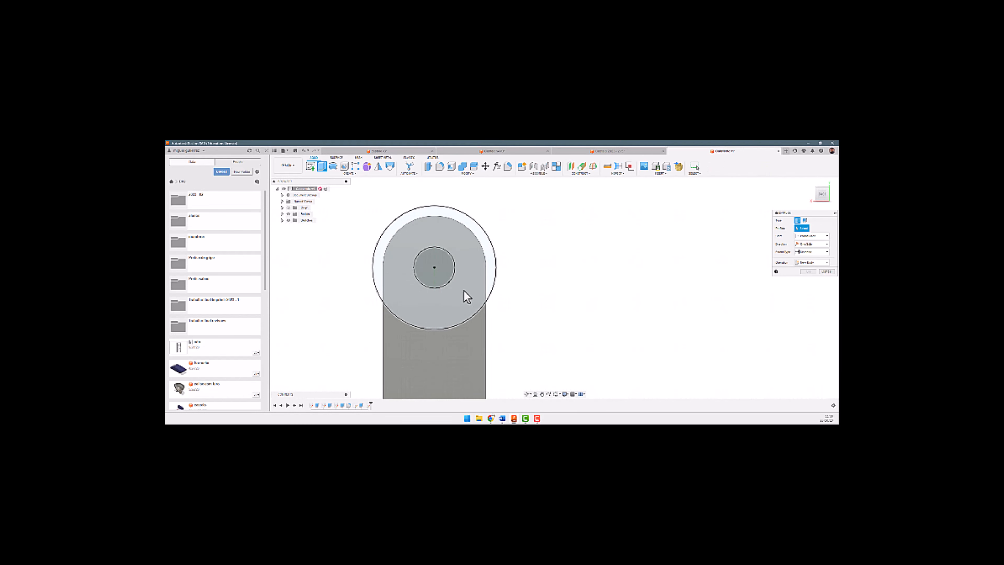
left_click(465, 291)
key("Escape")
mouse_move(546, 266)
middle_mouse_down("shift")
mouse_move(520, 273)
mouse_move(532, 287)
middle_mouse_up("shift")
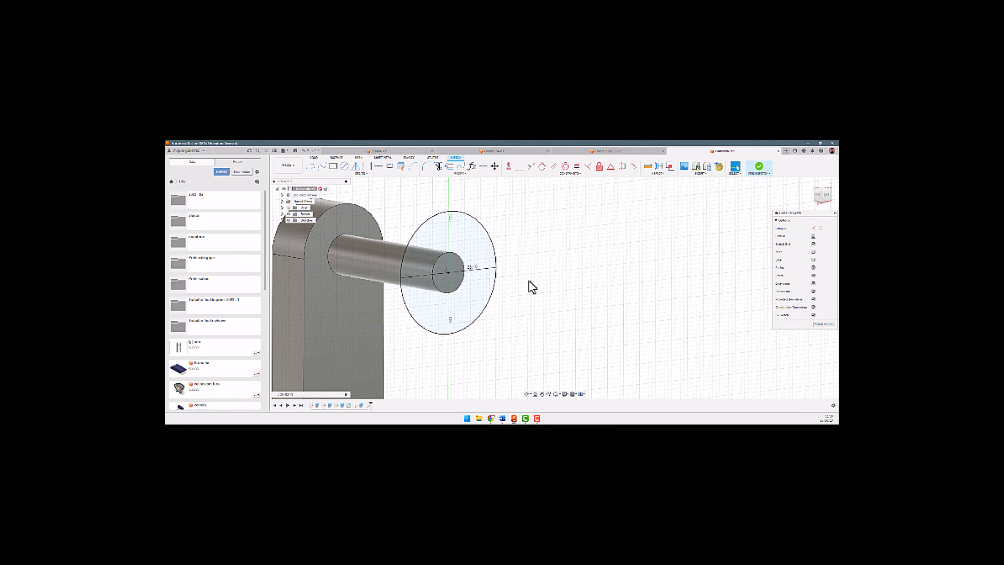
Extrude both the ring and inner circle at the shaft's end 10 mm outward as a round hub.
key("e")
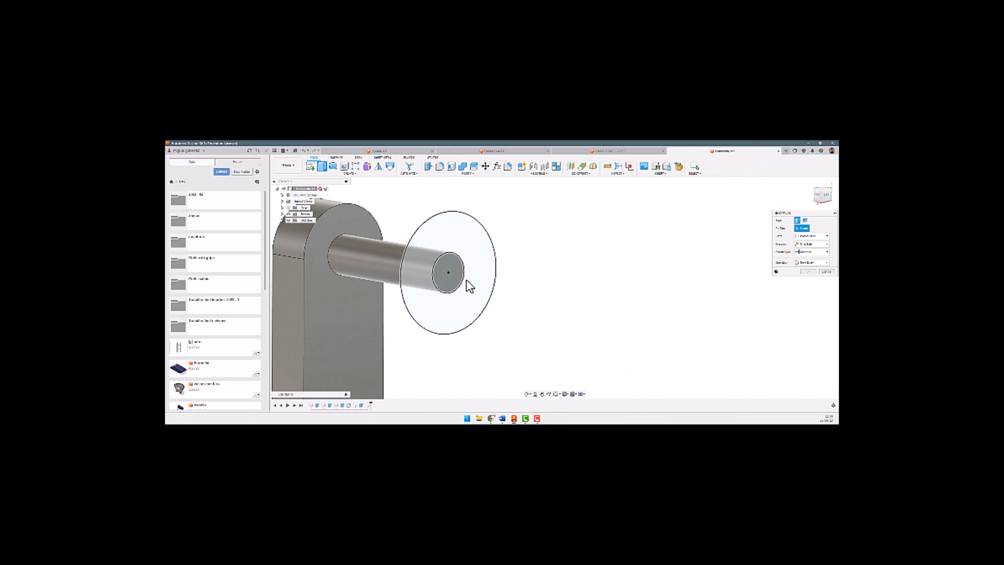
left_click(466, 279)
left_click(456, 277)
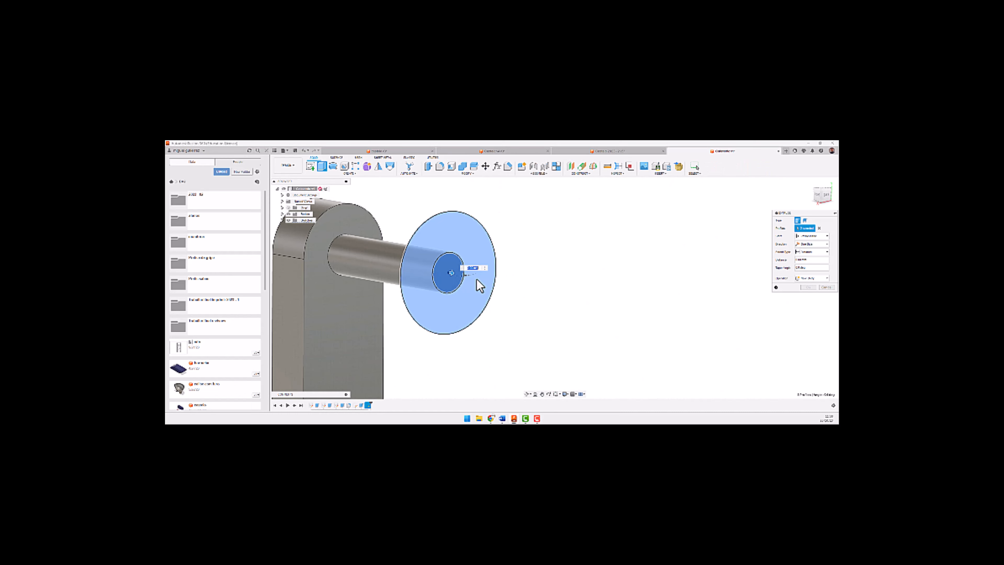
type("10")
key("Return")
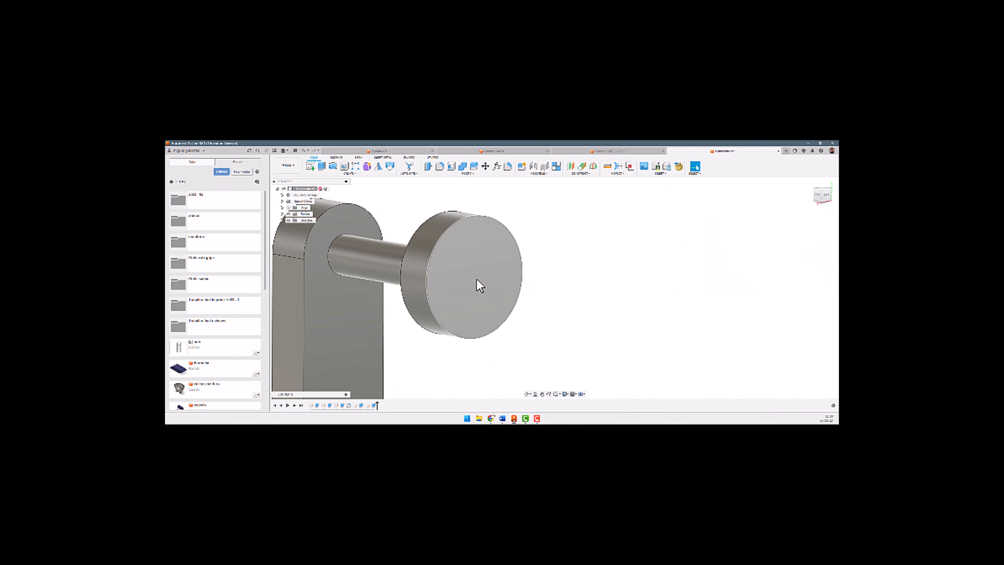
Start a sketch on the hub's flat outer face.
middle_click_drag(468, 282, 424, 286, "shift")
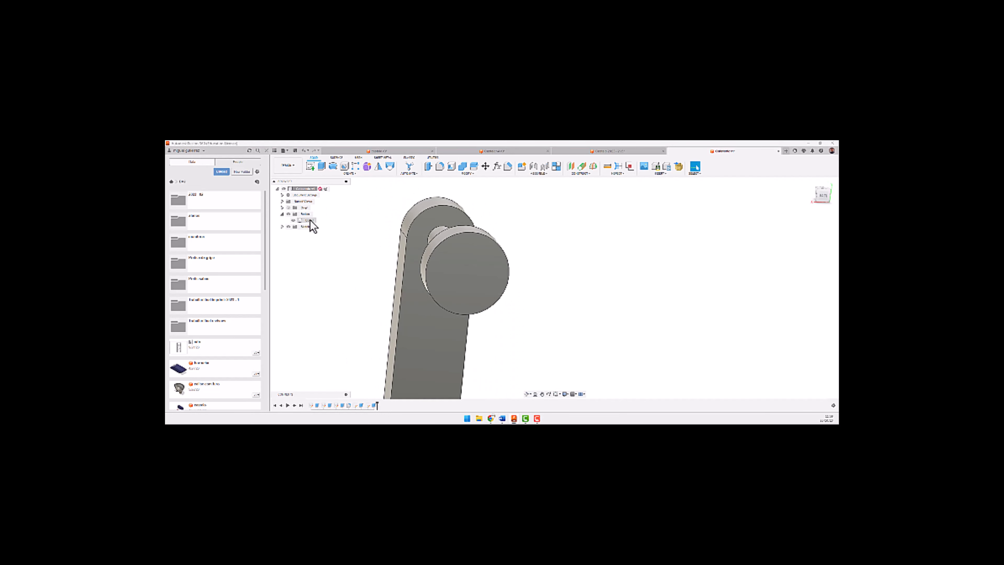
left_click(309, 220)
scroll(385, 284, "down", 5)
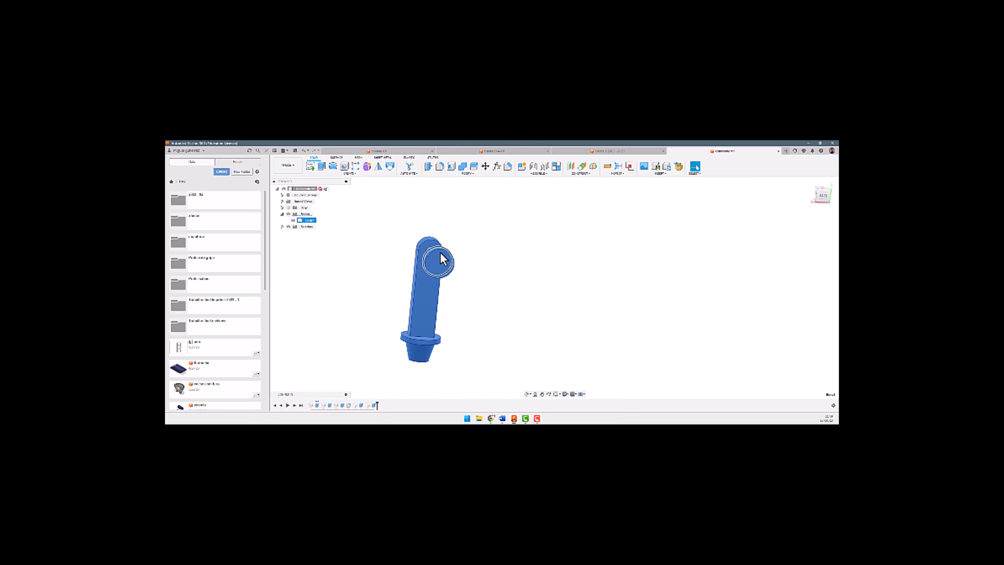
scroll(449, 265, "up", 3)
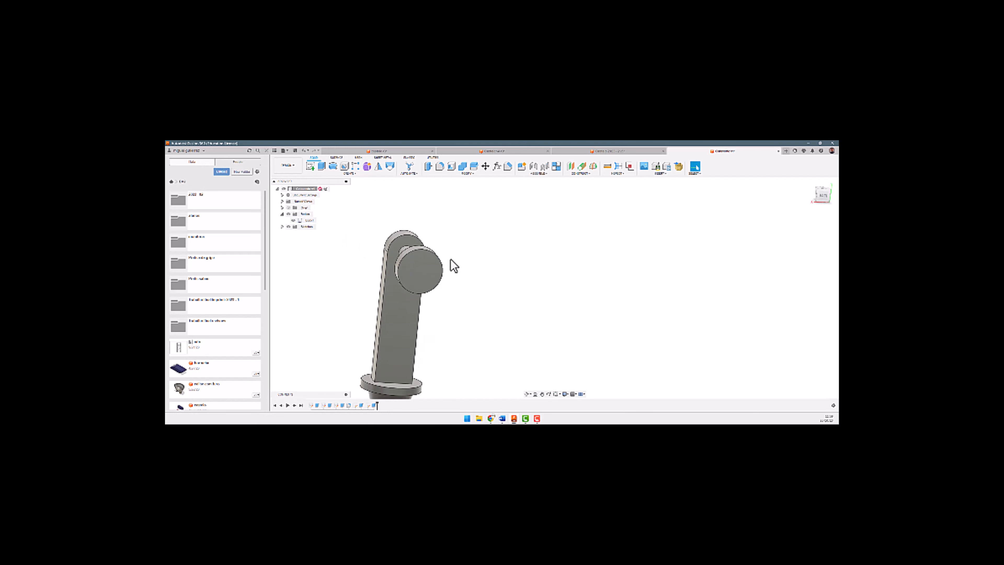
left_click(433, 278)
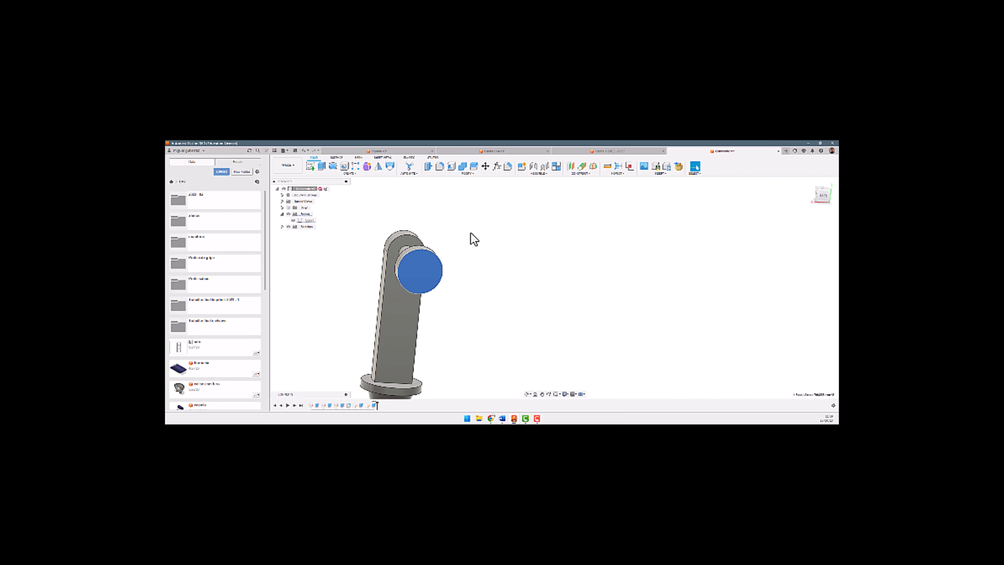
left_click(436, 215)
left_click(421, 273)
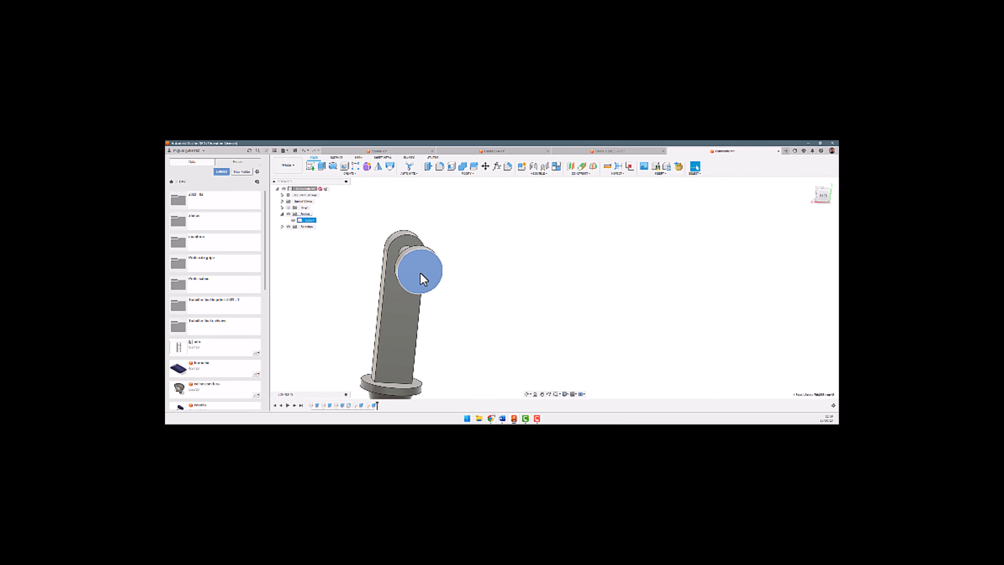
left_click(311, 166)
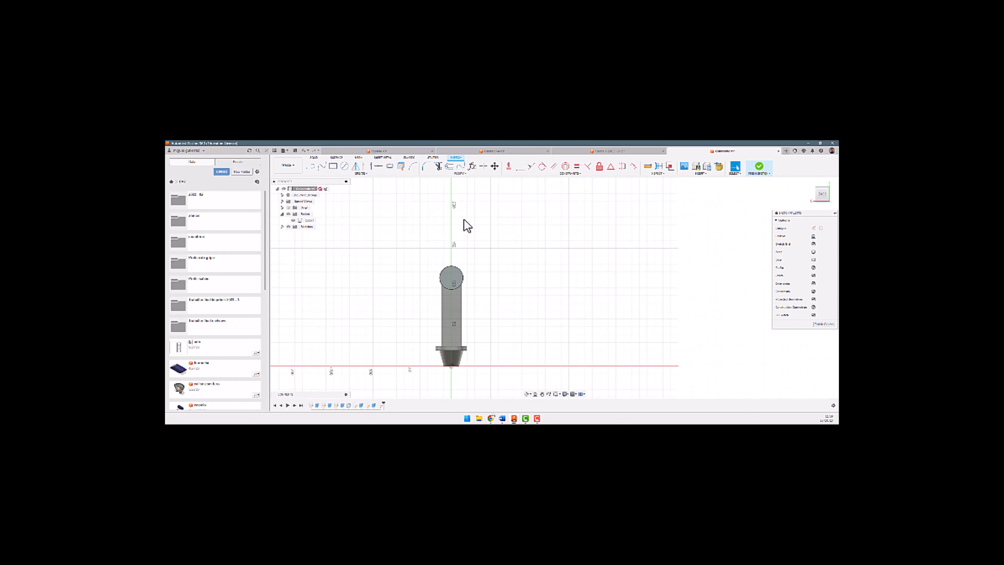
scroll(467, 226, "up", 3)
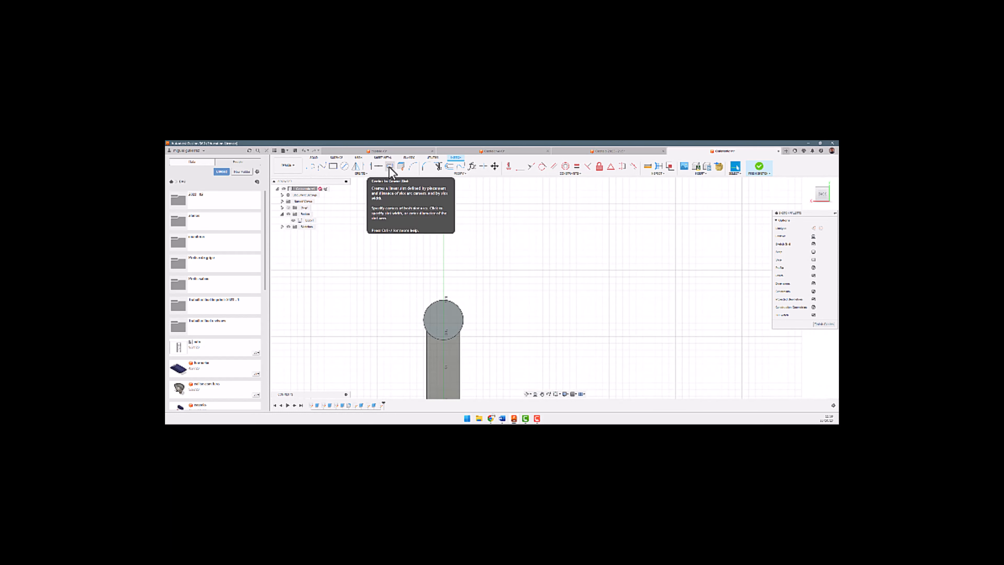
Draw a narrow vertical centre-to-centre slot from the hub's centre to a point well above its rim.
left_click(390, 167)
scroll(441, 311, "up", 2)
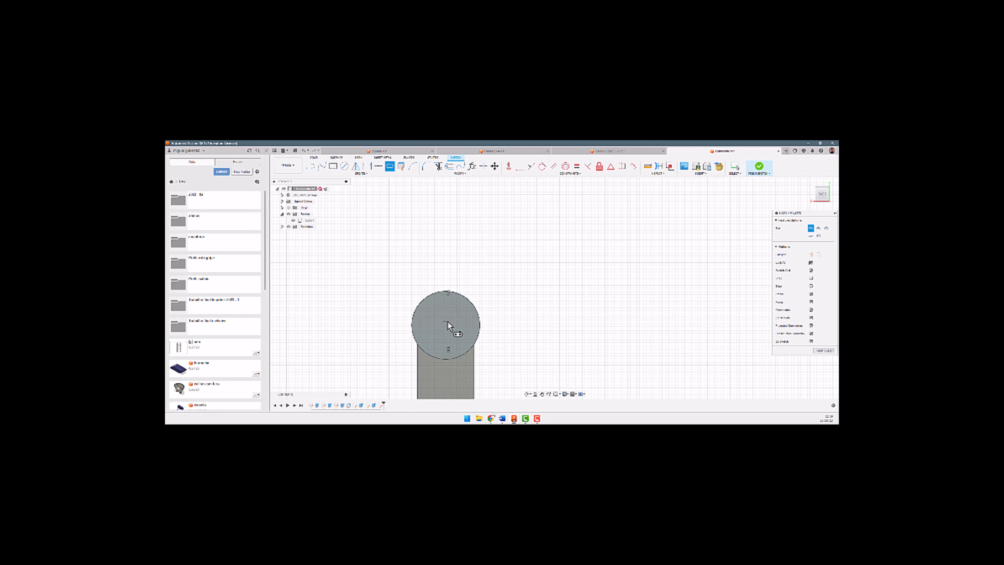
left_click(446, 328)
left_click(447, 205)
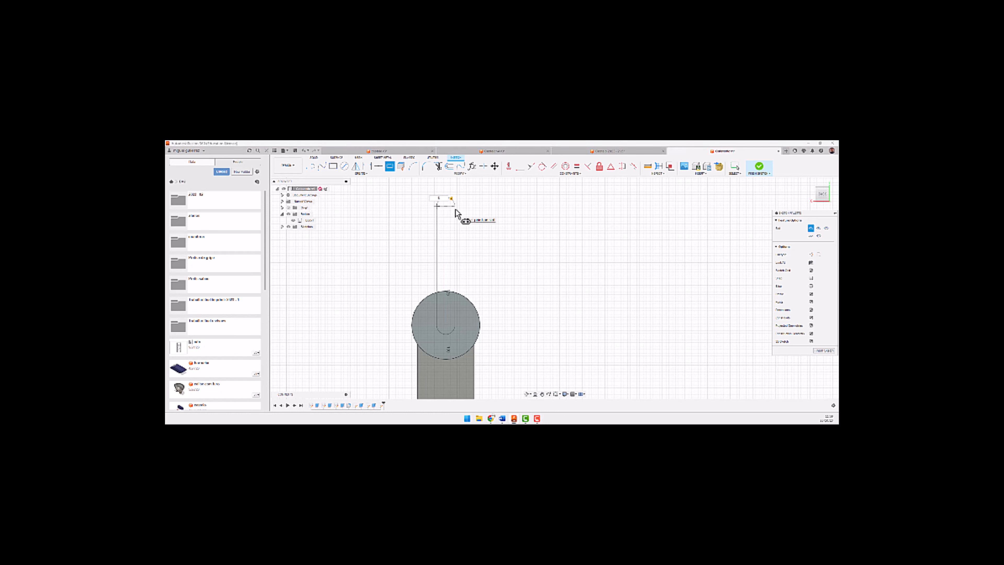
left_click(458, 215)
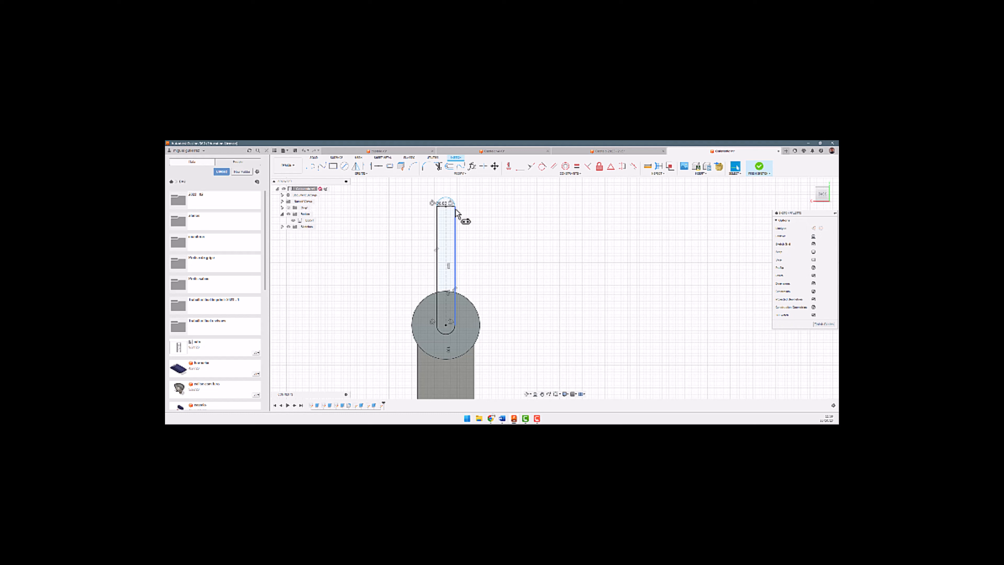
Extrude the slot area outside the hub back towards the post, to about half the hub's thickness, as a new body.
left_click(441, 238)
scroll(409, 271, "up", 3)
scroll(419, 296, "down", 3)
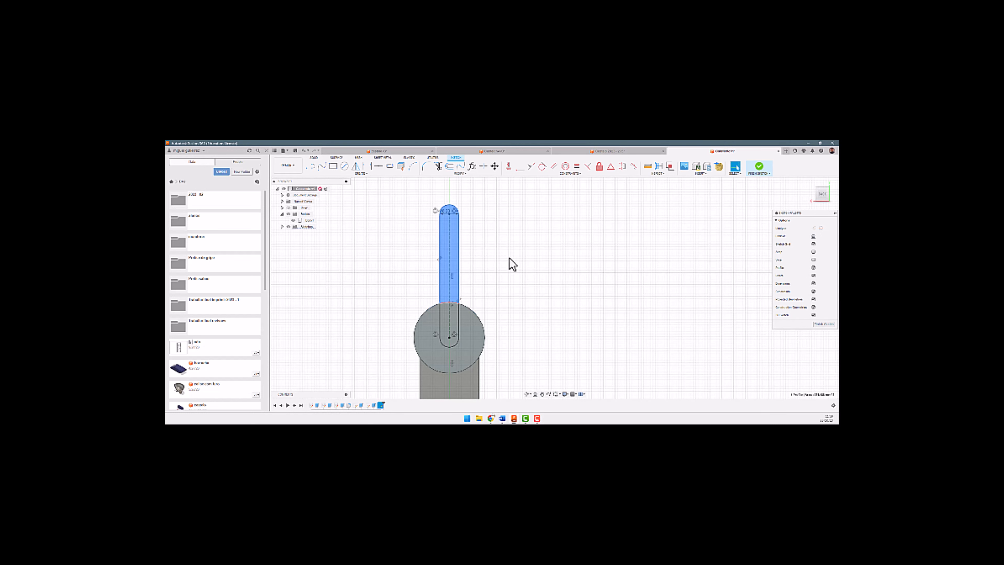
key("e")
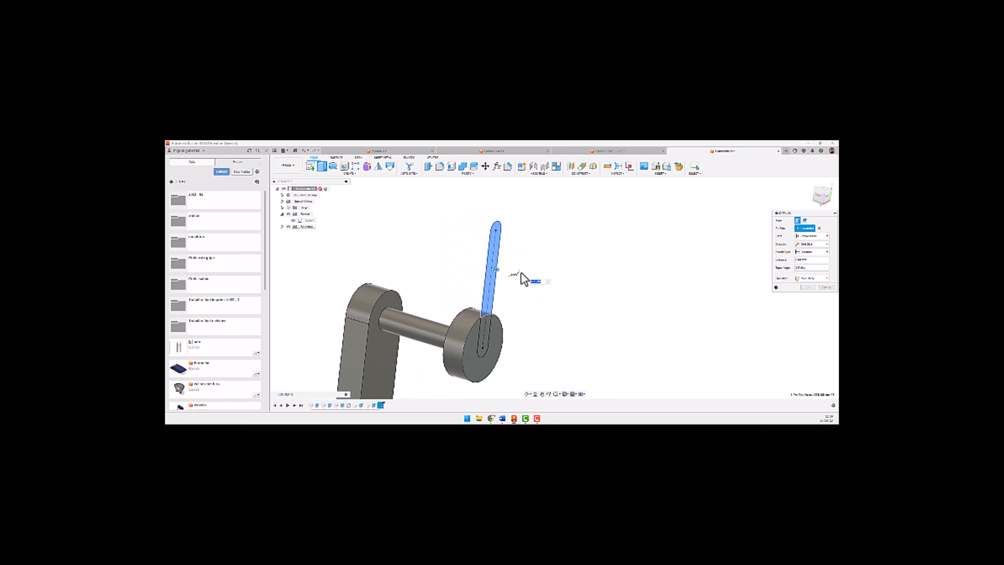
type("3")
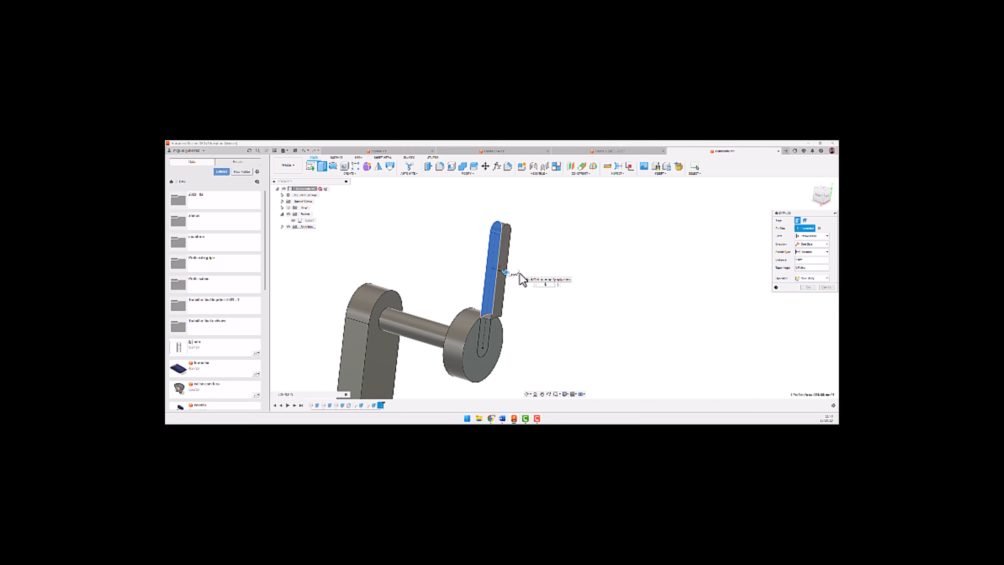
type("-")
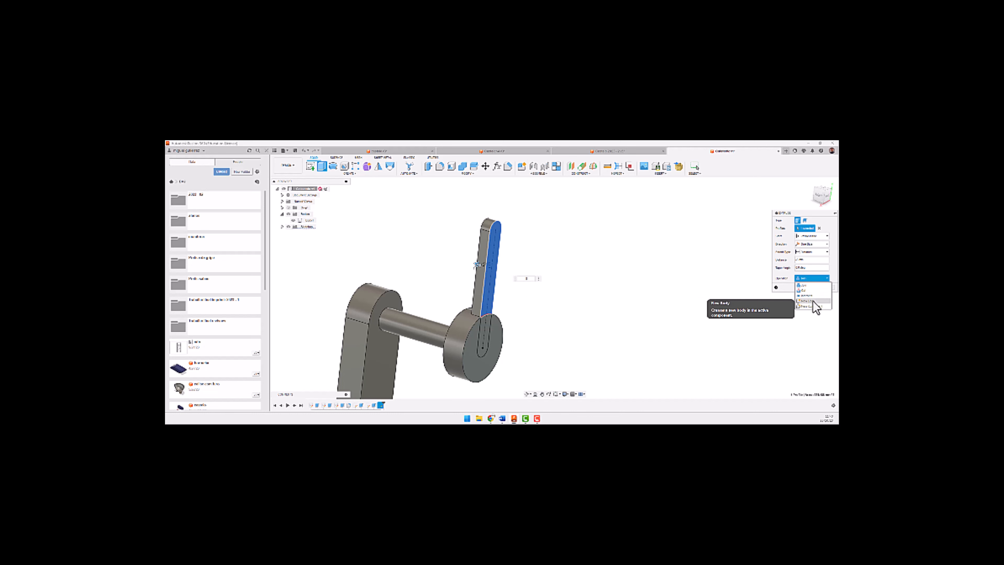
left_click(812, 301)
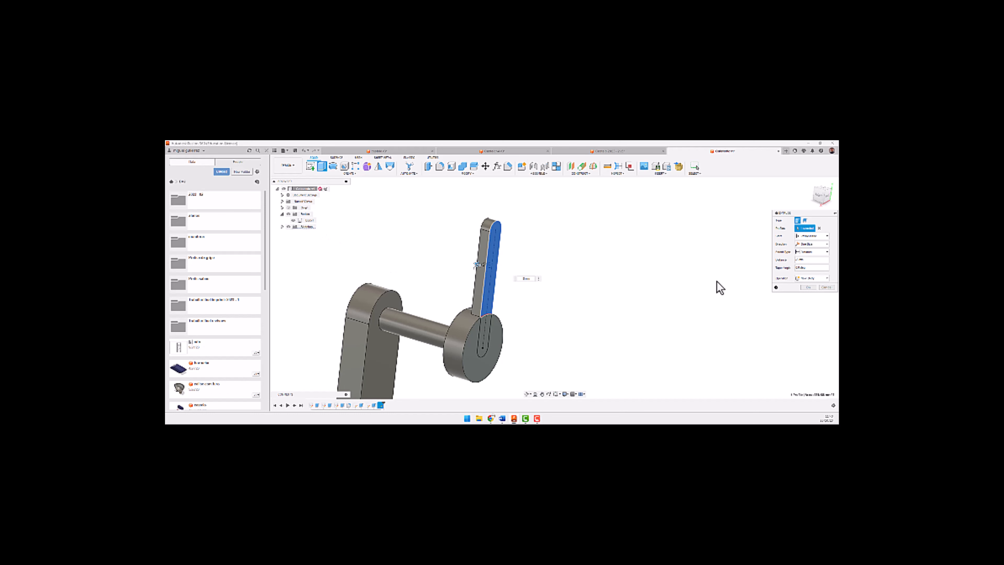
left_click(806, 287)
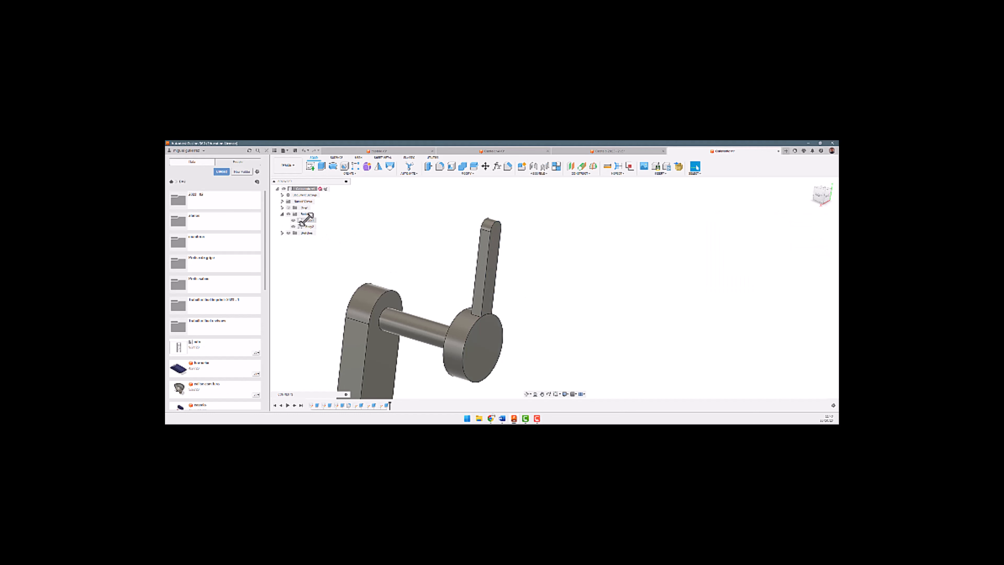
Move the new blade body along the shaft's axis to the middle of the hub's thickness.
left_click(309, 226)
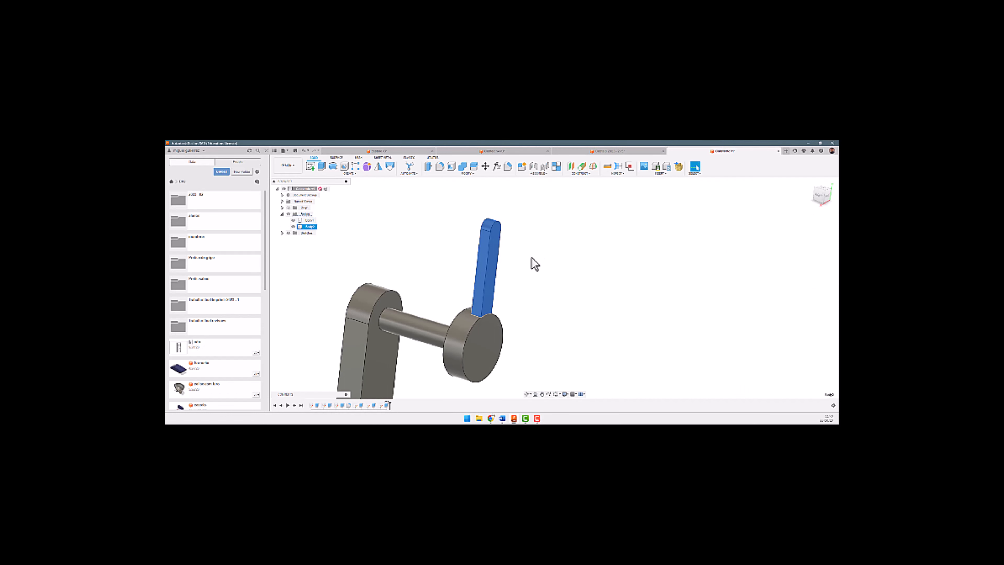
scroll(479, 308, "up", 3)
scroll(483, 308, "down", 3)
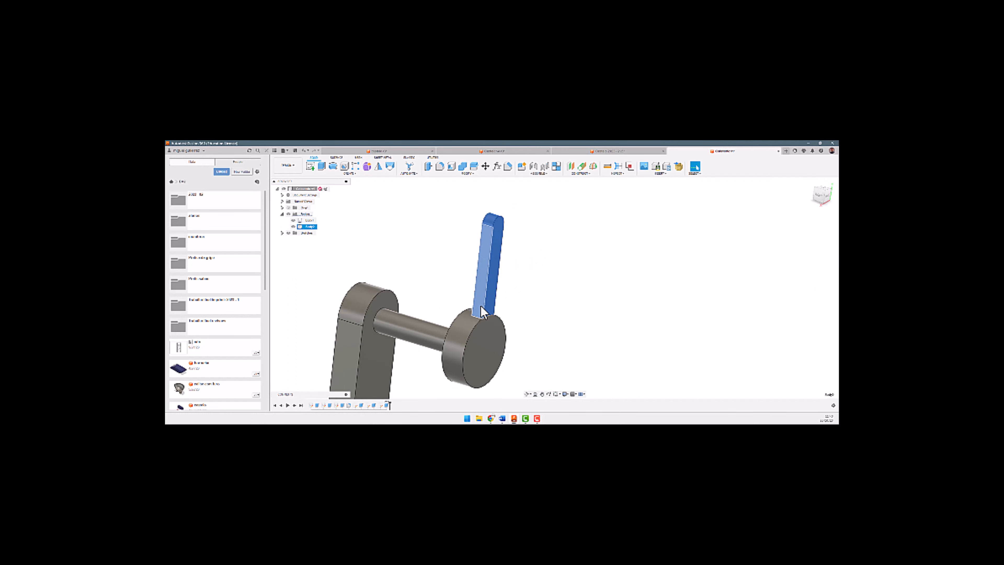
key("m")
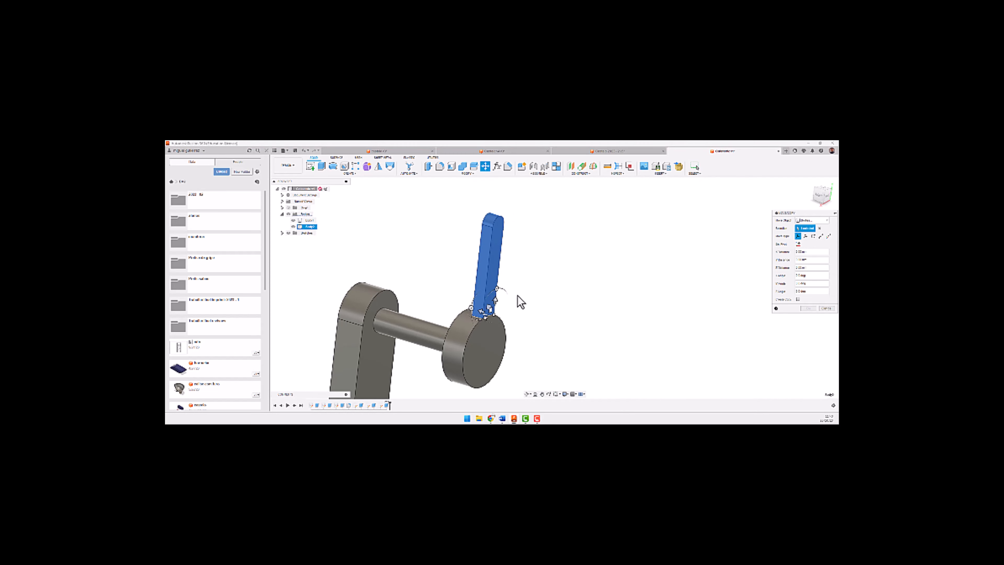
left_click(818, 201)
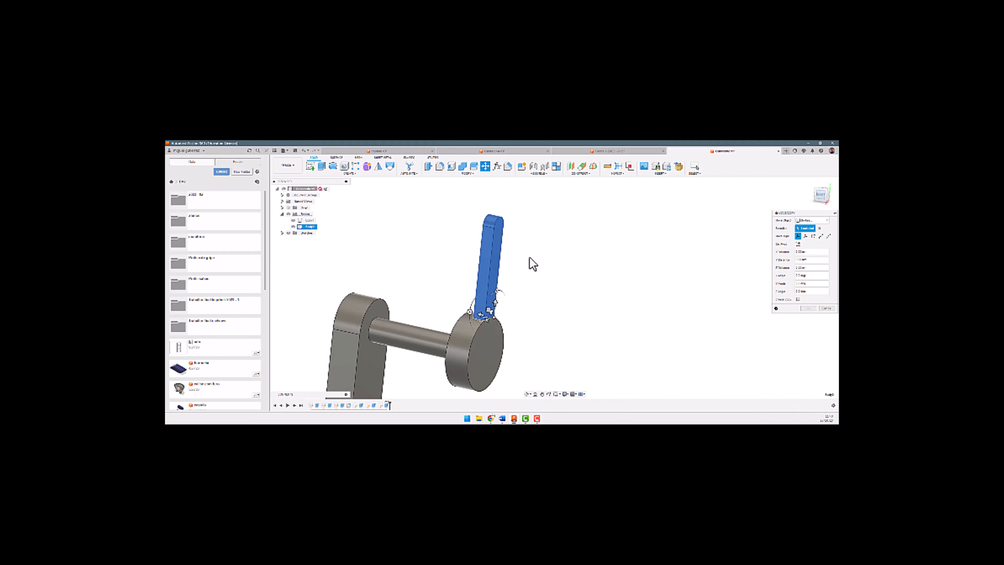
scroll(455, 324, "up", 5)
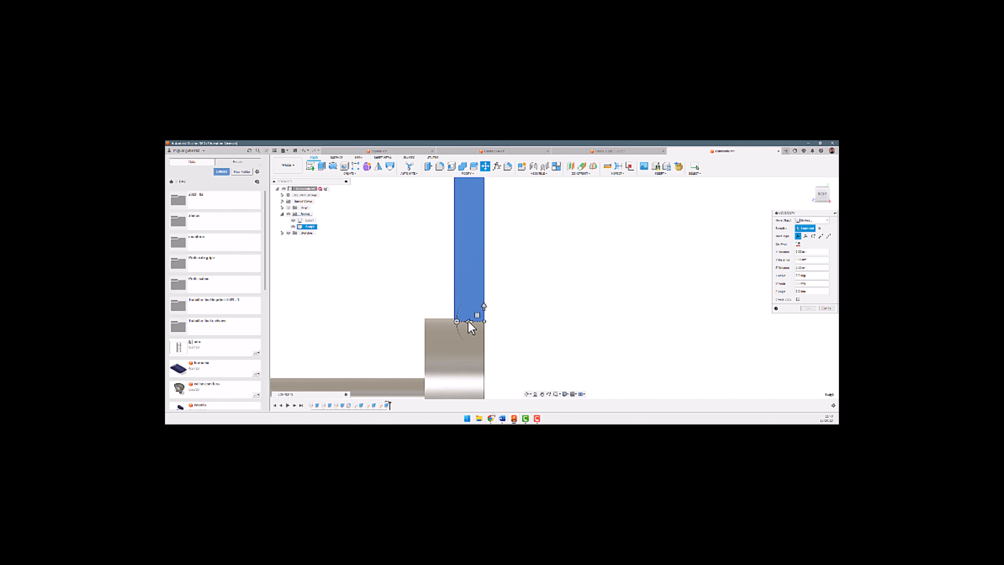
left_click_drag(468, 321, 451, 321)
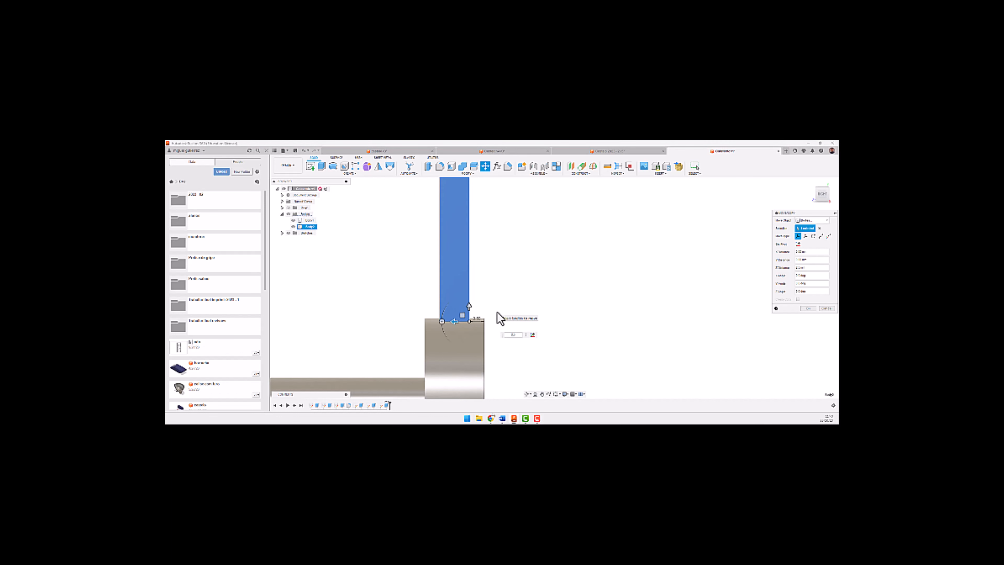
key("Return")
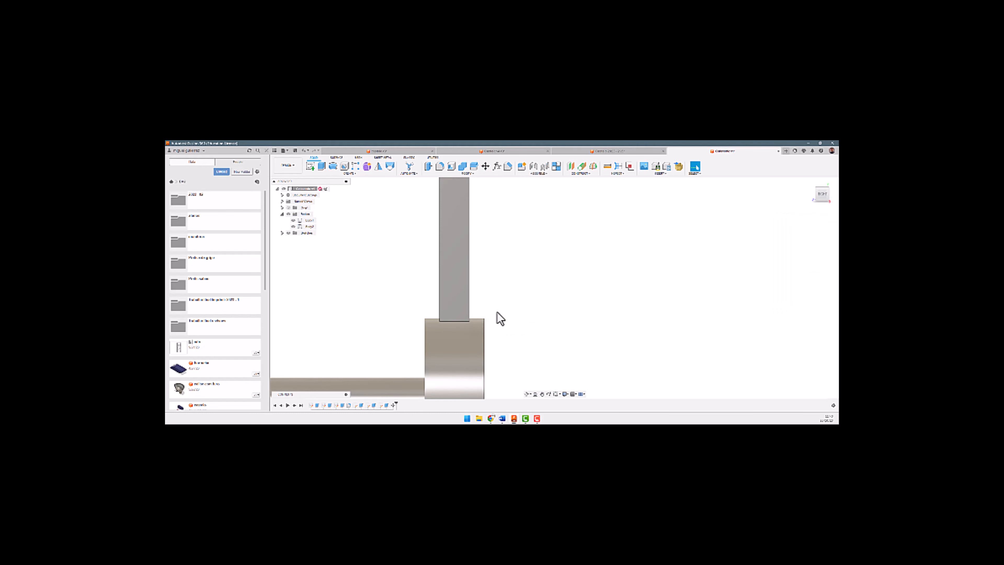
Examine the blade's placement against the hub's edges and the joint between the two bodies.
left_click(452, 317)
left_click(485, 328)
left_click(484, 328)
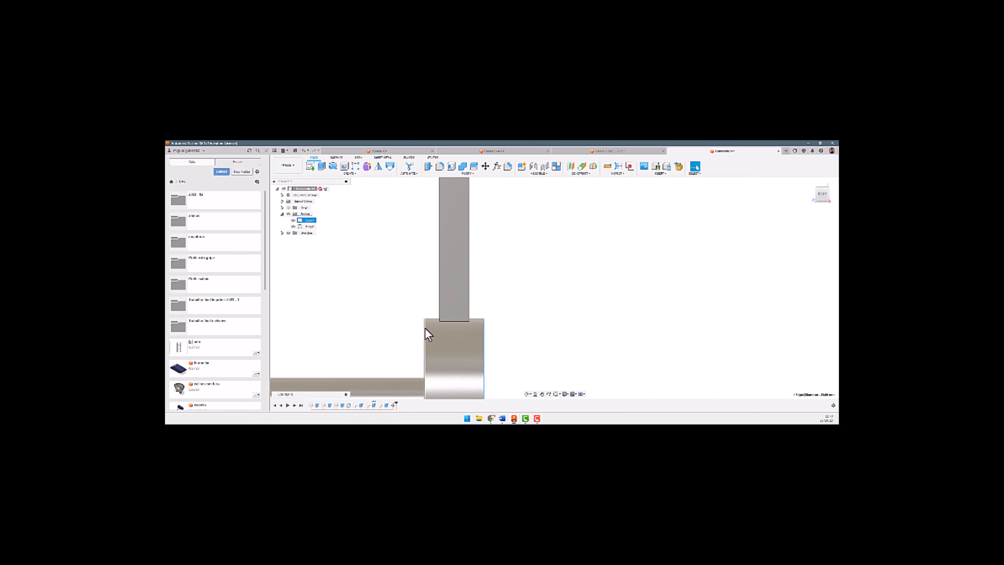
left_click(509, 317)
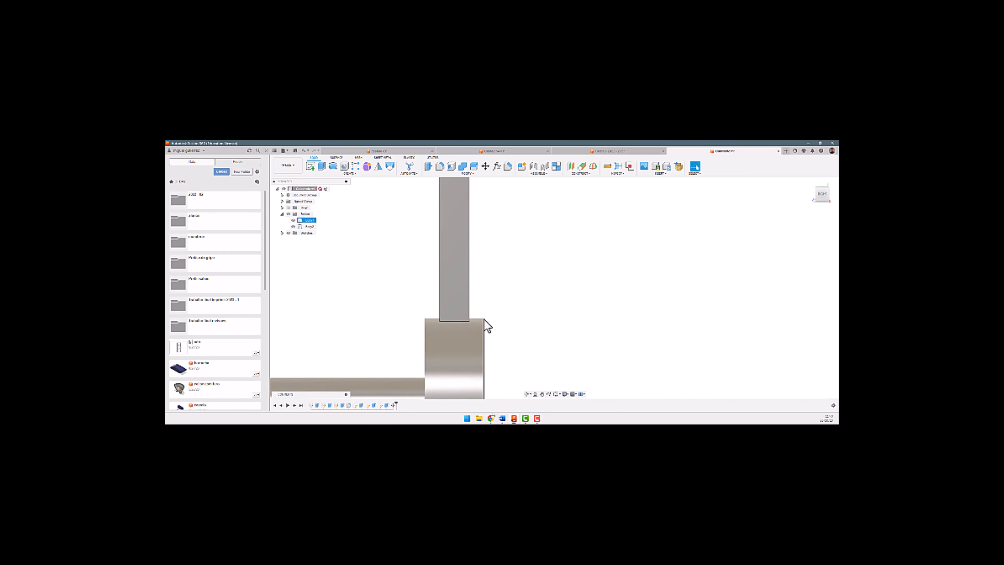
left_click(453, 318)
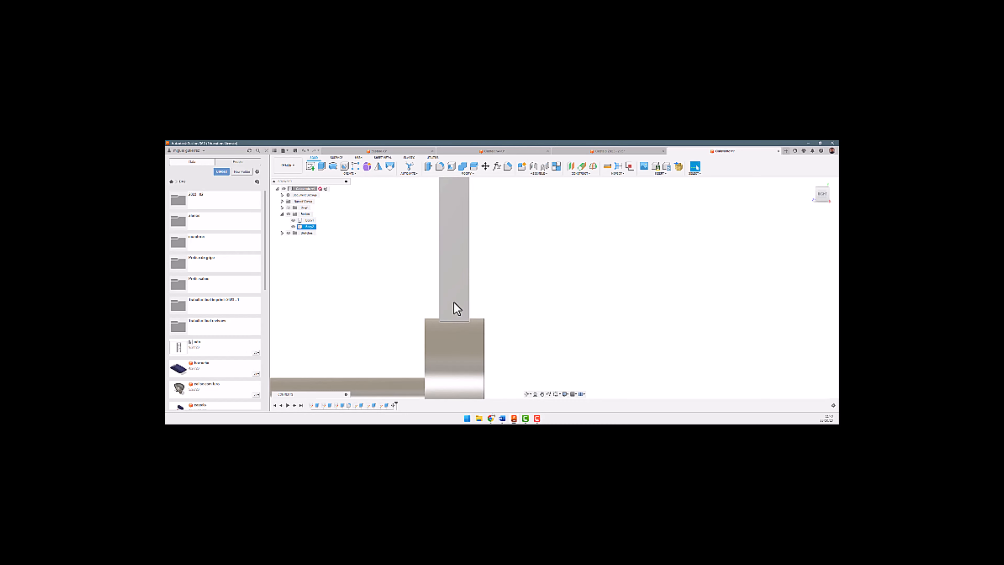
left_click(468, 321)
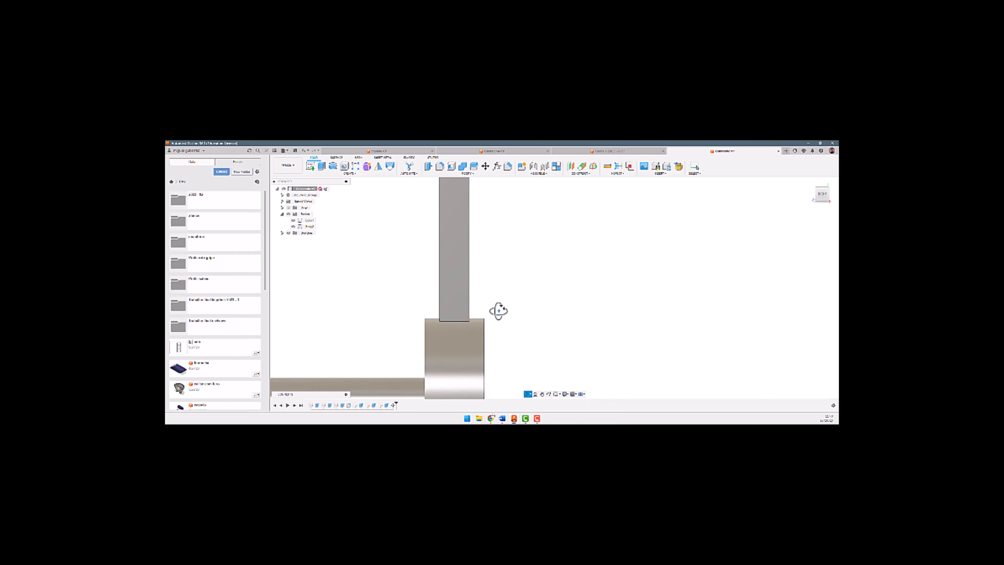
middle_click_drag(497, 309, 474, 347, "shift")
scroll(474, 347, "down", 4)
left_click(514, 308)
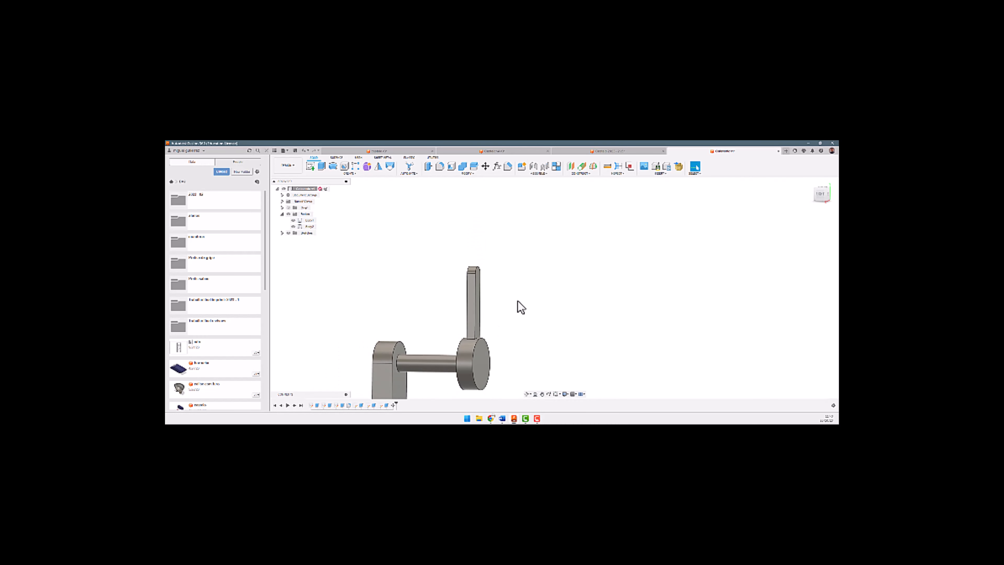
scroll(497, 312, "up", 2)
left_click(464, 316)
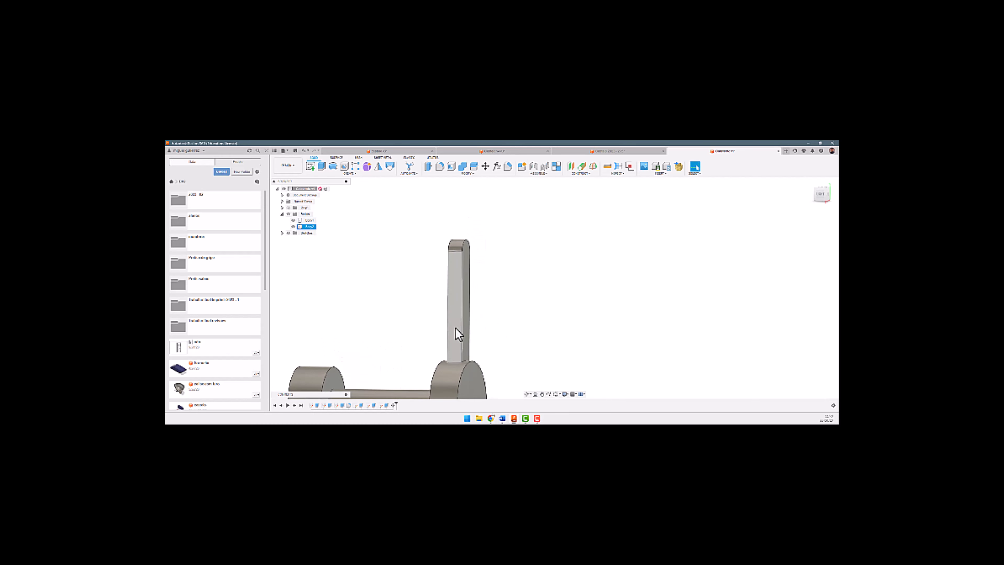
key("Escape")
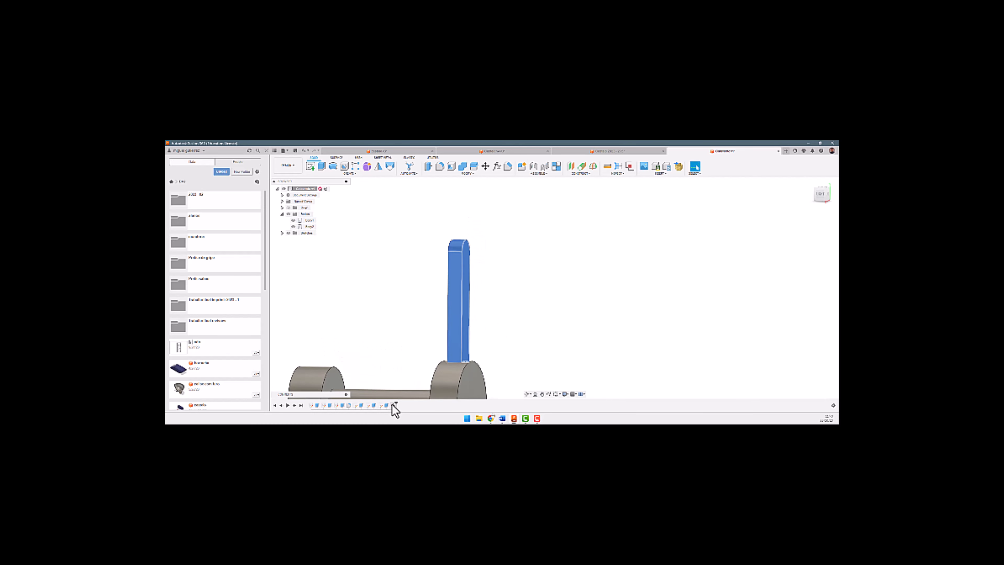
Edit the blade's Move feature and rotate the blade slightly about its long axis to give it pitch.
double_click(392, 404)
middle_click_drag(482, 350, 520, 354, "shift")
left_click(824, 194)
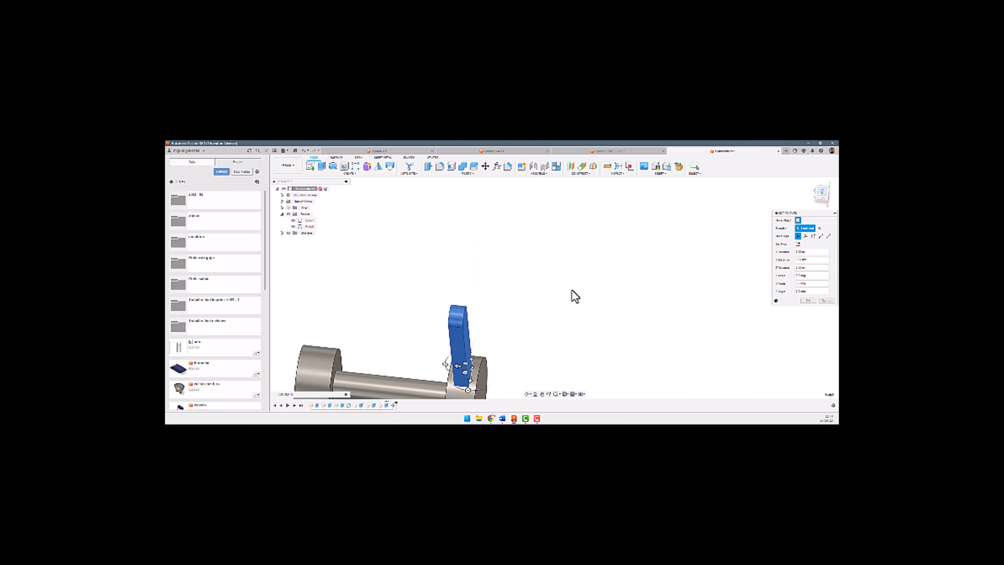
scroll(530, 277, "down", 3)
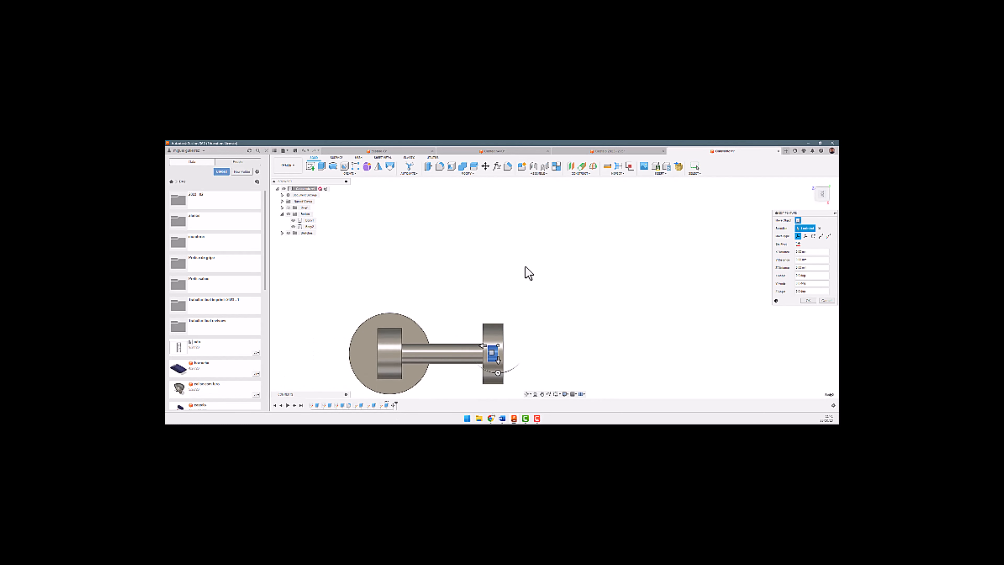
scroll(510, 372, "up", 5)
left_click_drag(486, 329, 479, 331)
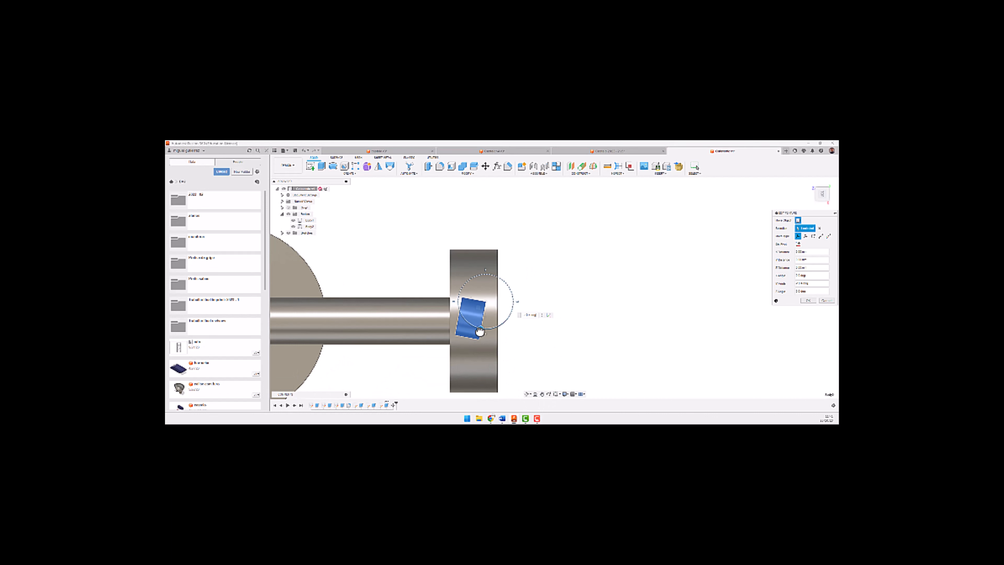
scroll(497, 313, "up", 3)
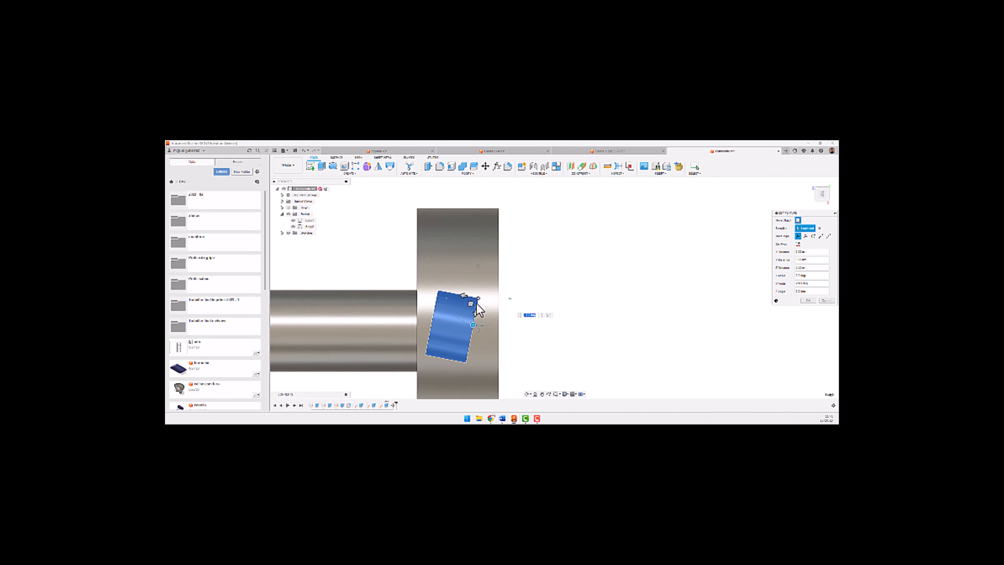
Shift the pitched blade slightly in the plan view so it sits centred on the hub's rim, and apply the move.
left_click_drag(473, 304, 476, 303)
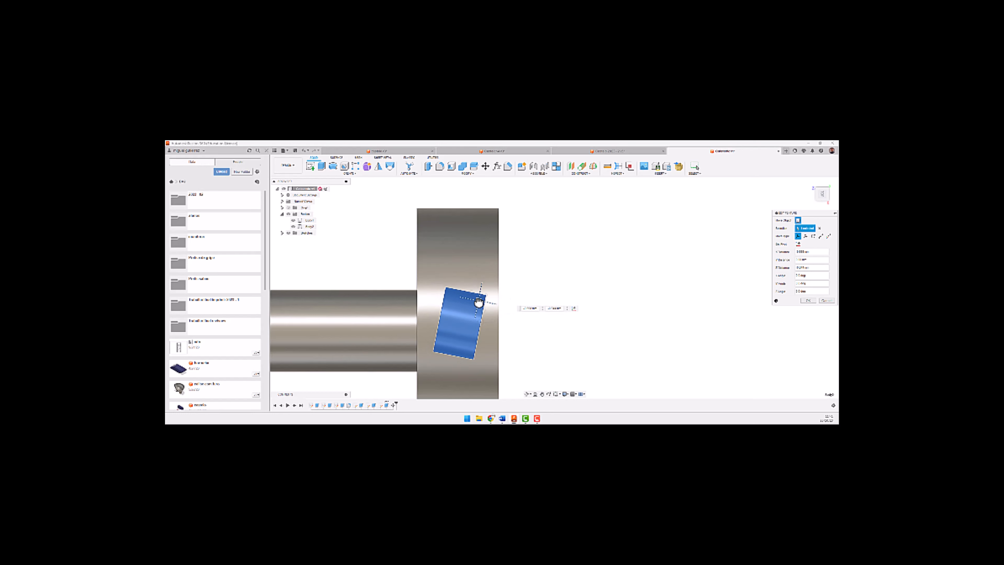
scroll(560, 348, "down", 3)
middle_click_drag(561, 348, 493, 363, "shift")
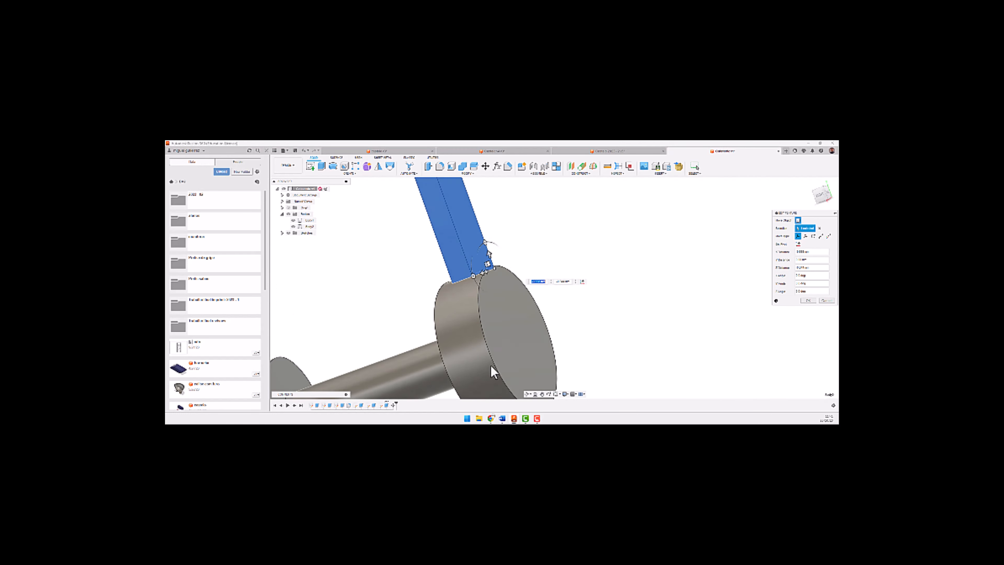
left_click(808, 301)
Create a circular pattern of the blade body around the hub's axis with a quantity of 10.
middle_click_drag(577, 302, 580, 326, "shift")
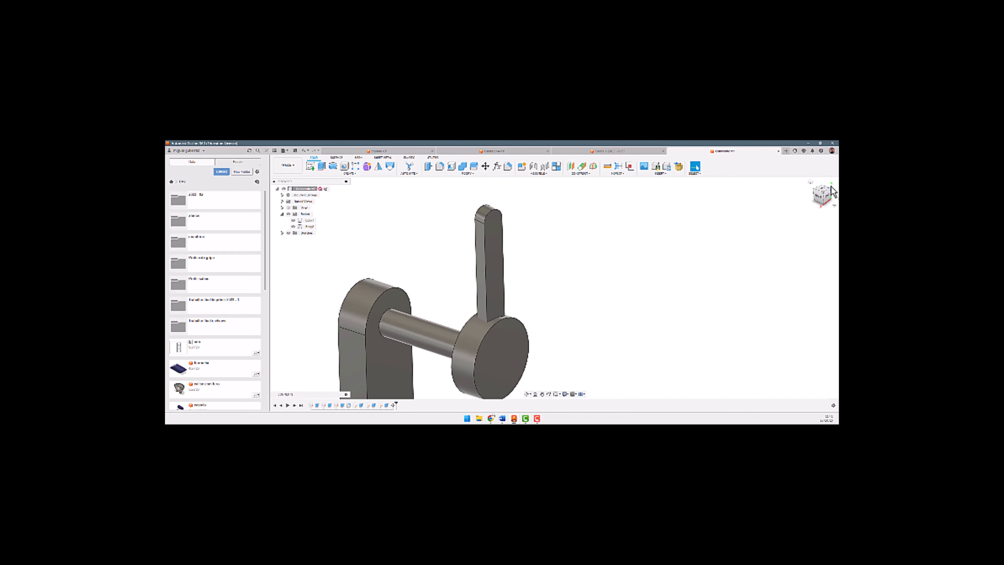
left_click(827, 201)
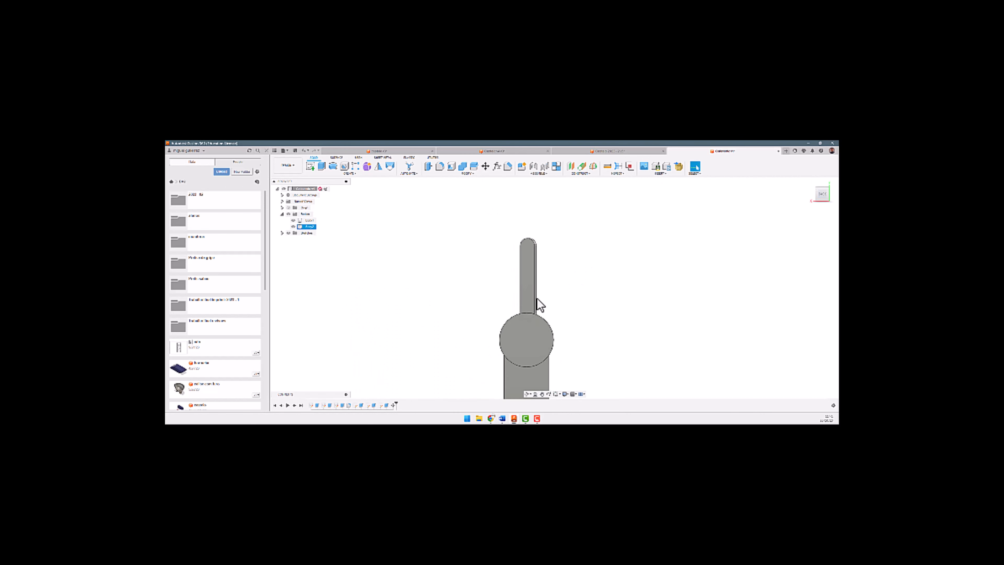
left_click(357, 166)
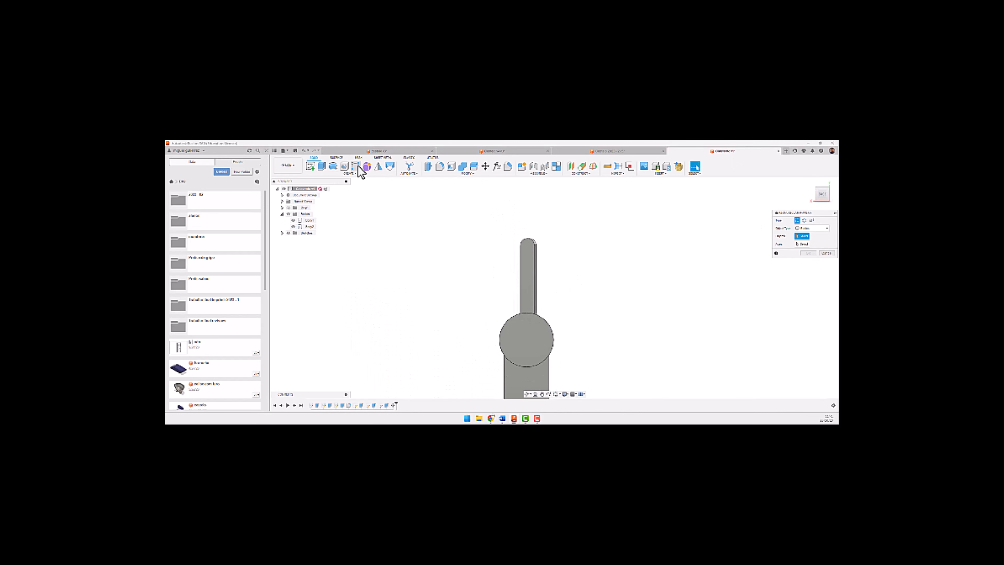
left_click(804, 221)
left_click(530, 277)
middle_click_drag(531, 315, 675, 300, "shift")
left_click(555, 330)
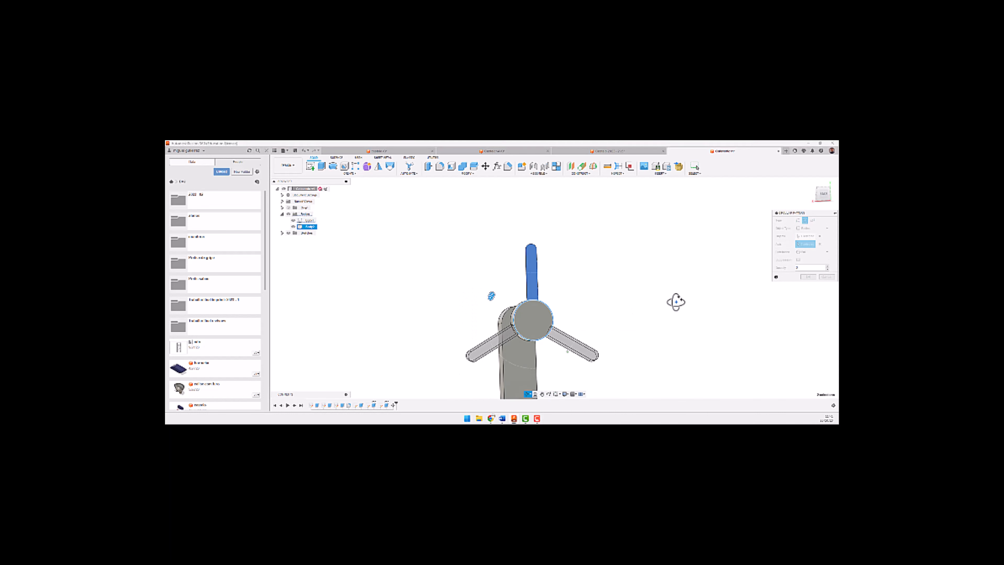
scroll(567, 320, "up", 3)
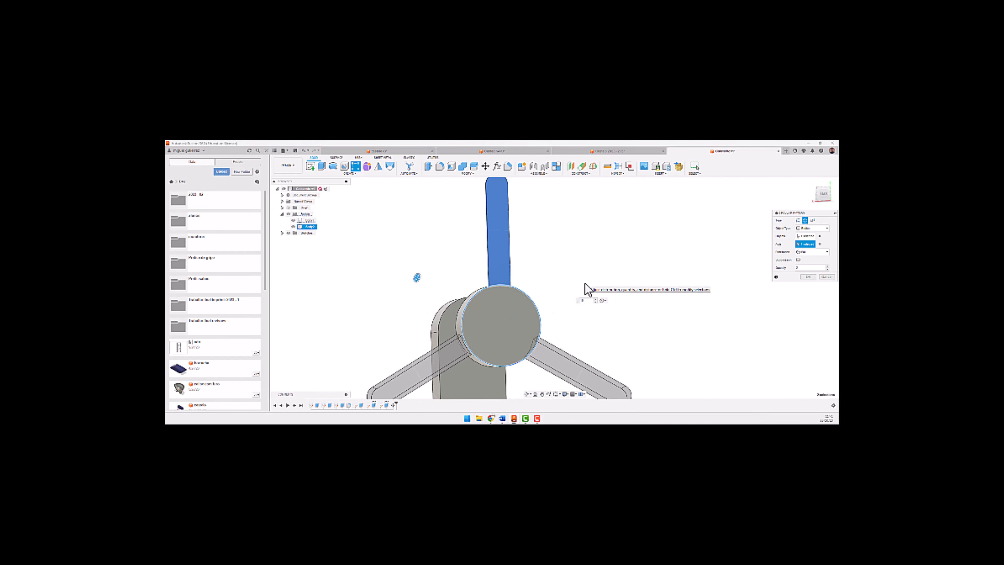
type("10")
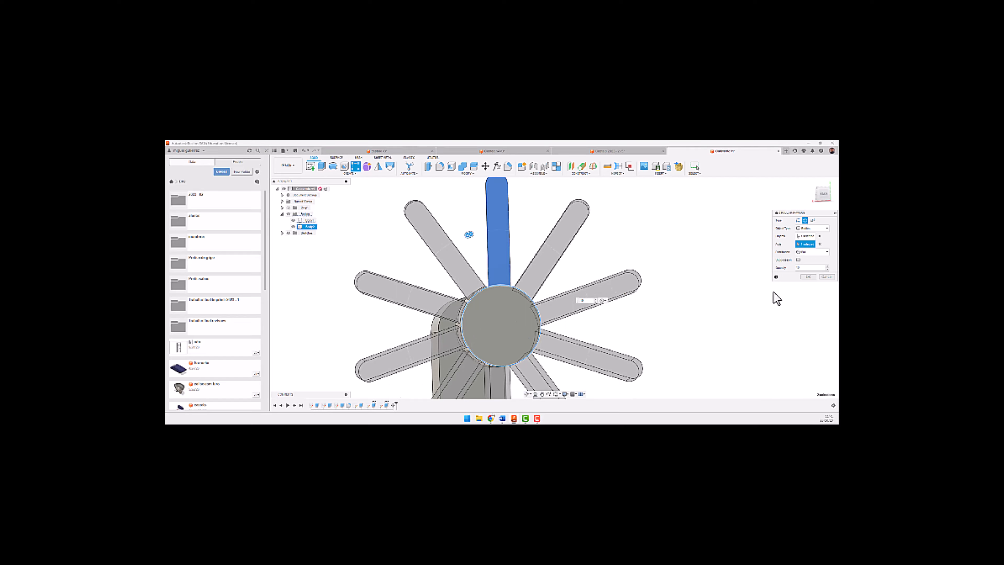
left_click(808, 277)
middle_click_drag(592, 256, 628, 250, "shift")
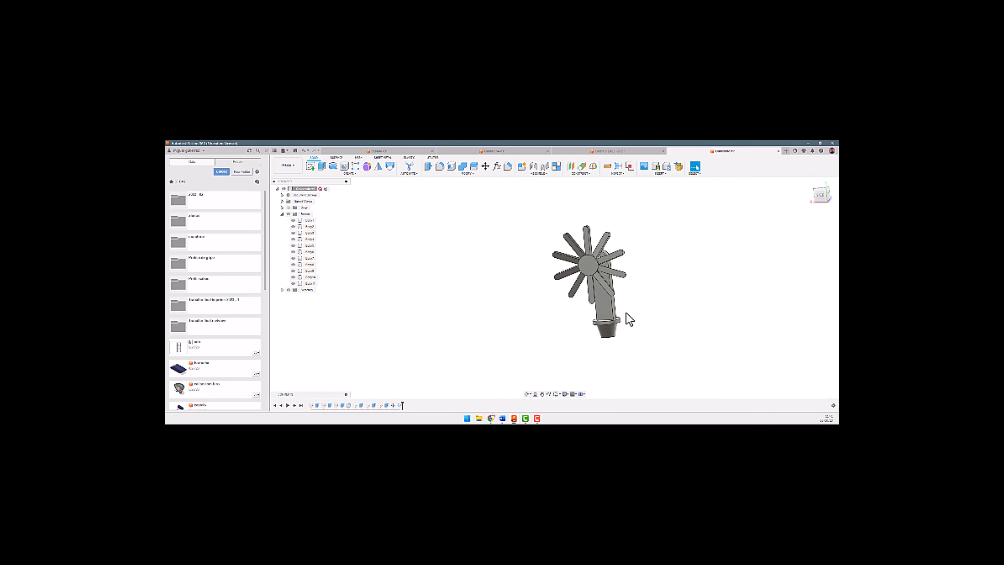
Edit the post's rectangular profile sketch and reduce the rectangle's shorter side.
scroll(630, 318, "up", 3)
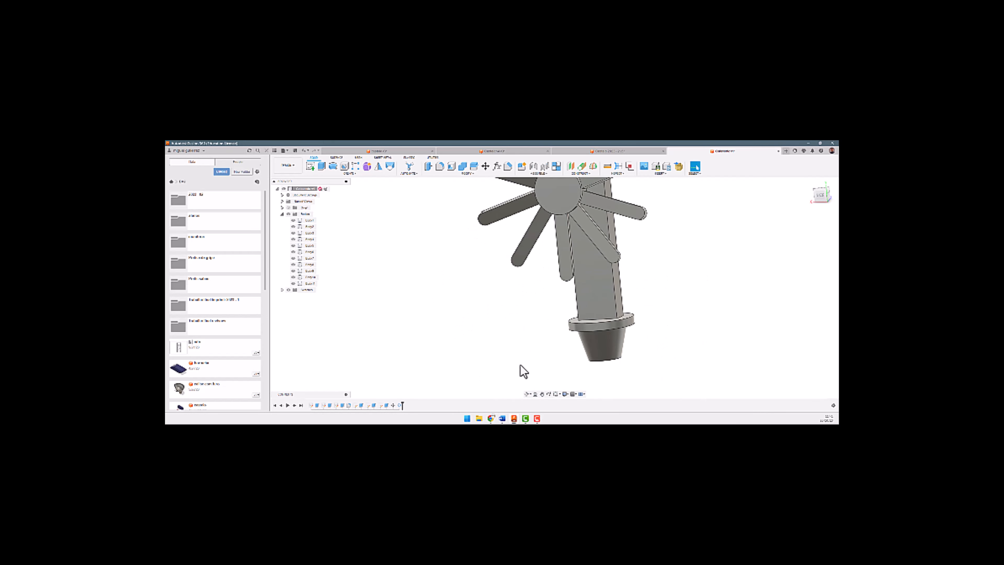
scroll(578, 348, "down", 5)
middle_click_drag(578, 348, 523, 366, "shift")
left_click(583, 302)
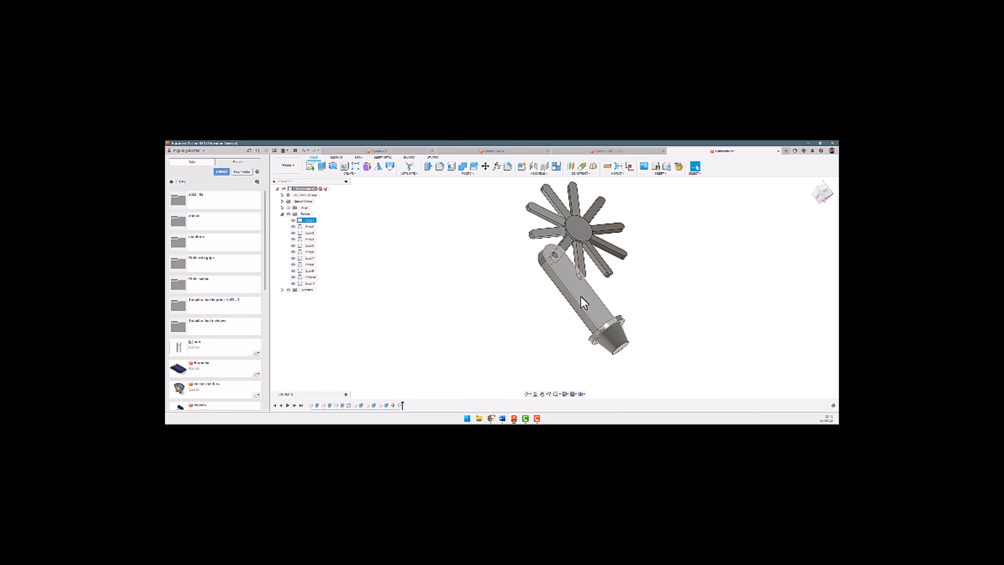
middle_click_drag(564, 332, 598, 323, "shift")
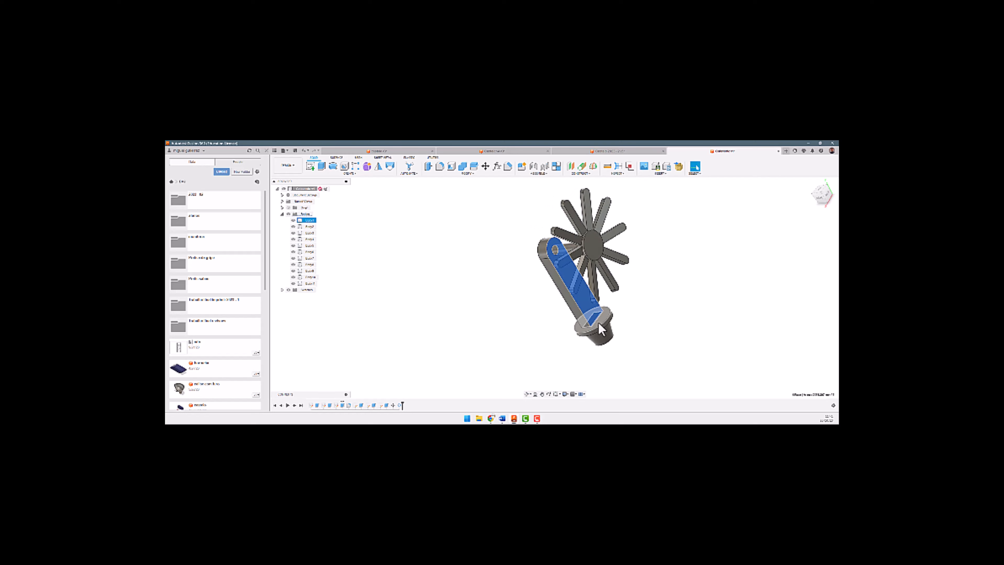
double_click(335, 405)
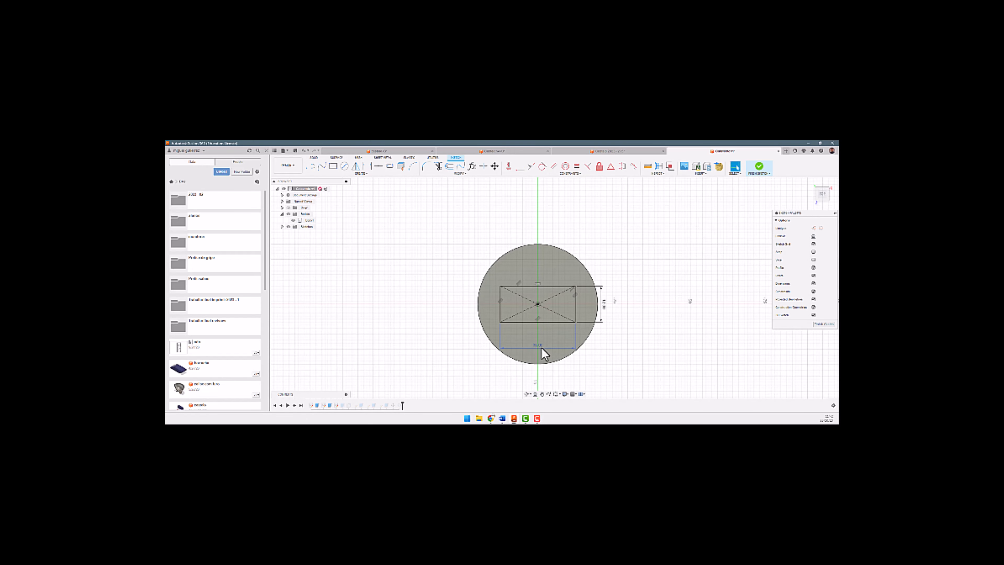
left_click(604, 307)
left_click(604, 307)
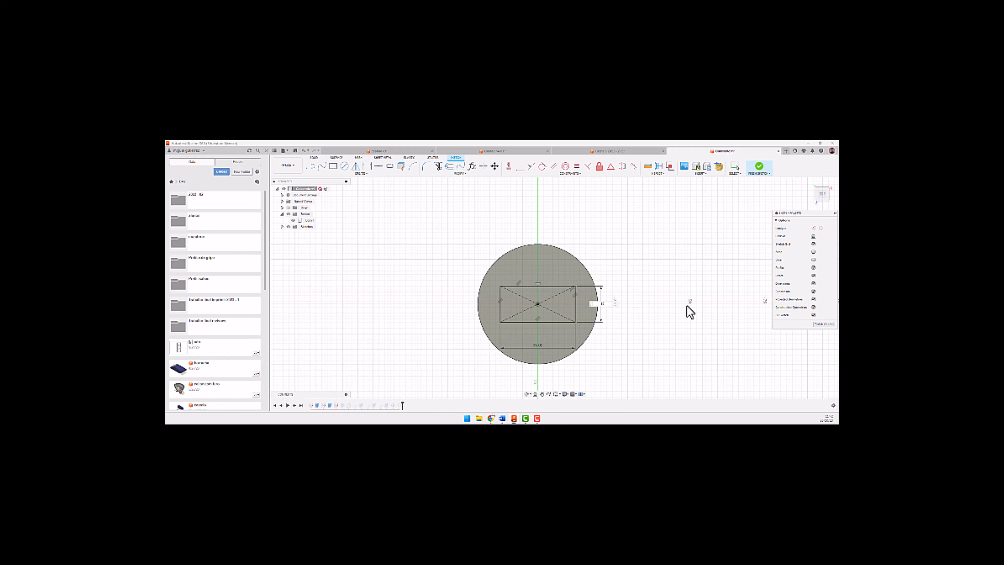
key("Return")
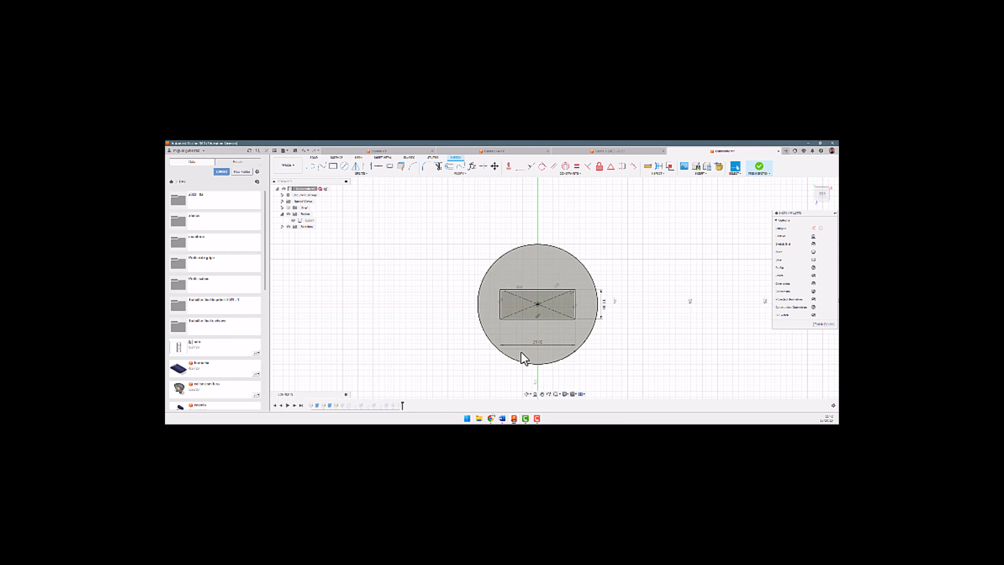
Set the longer side of the post's rectangle to 20 mm and finish the sketch.
left_click(537, 342)
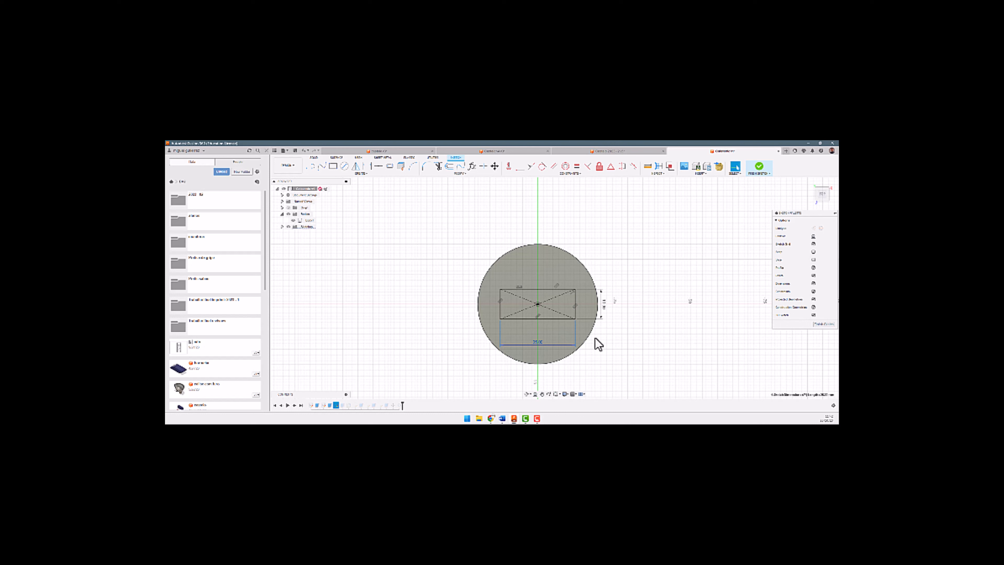
double_click(536, 343)
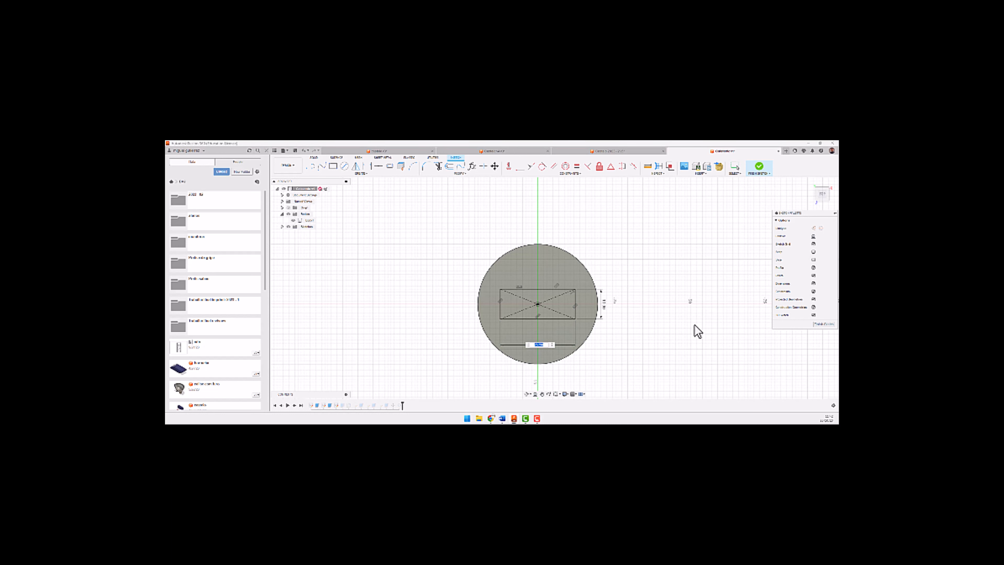
type("20")
key("Return")
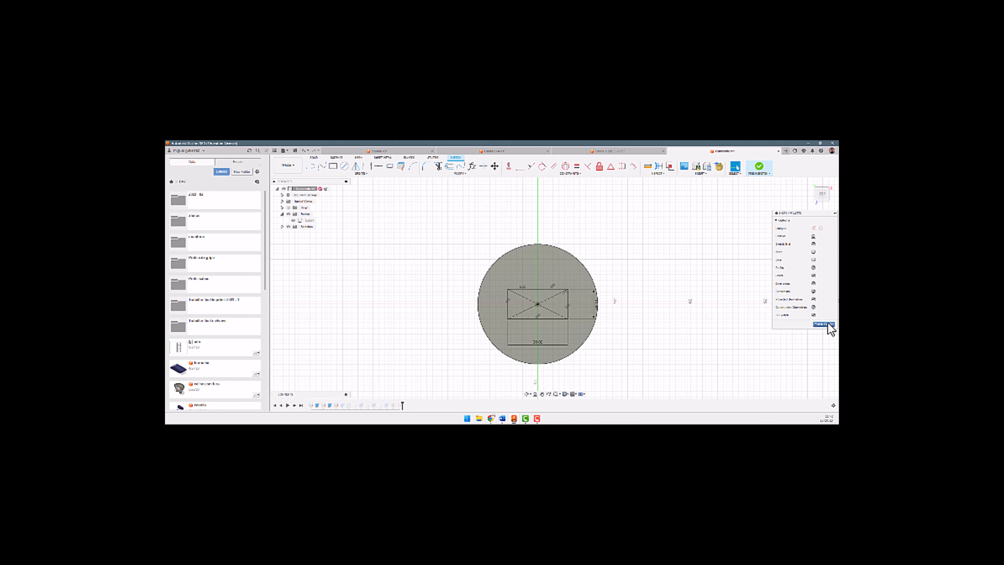
left_click(825, 324)
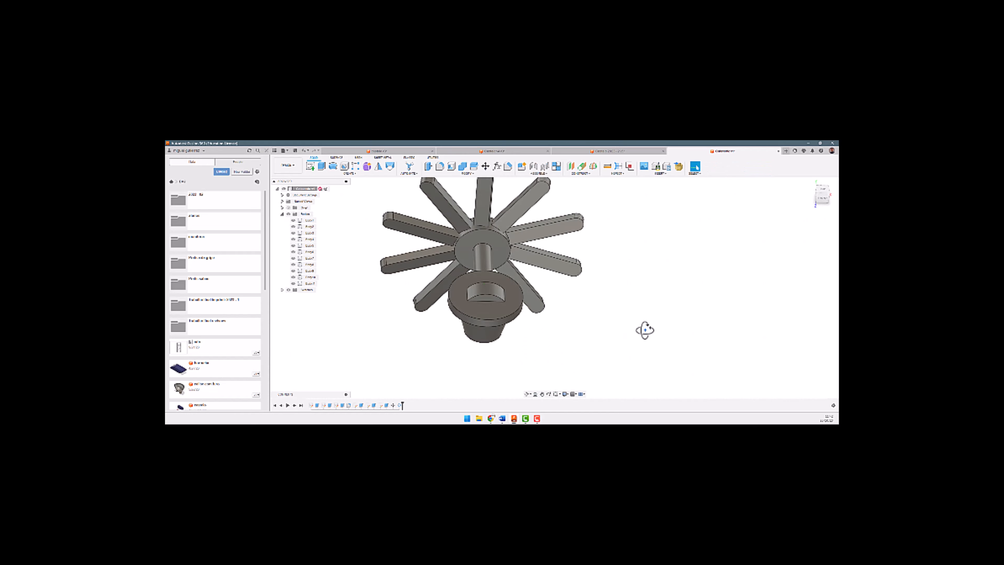
Edit the fillet rounding the post's upper end to suit the narrower profile.
left_click(464, 274)
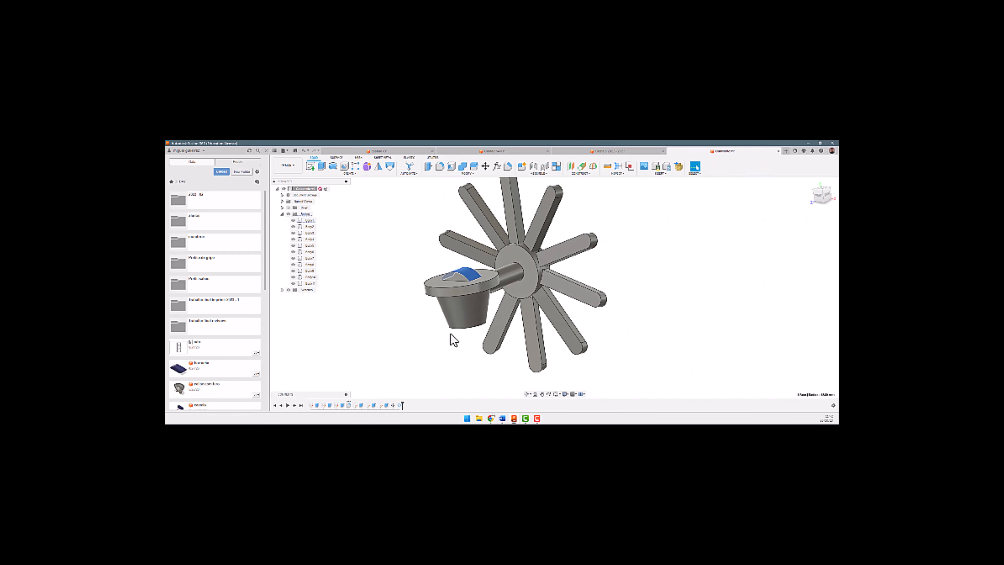
double_click(348, 404)
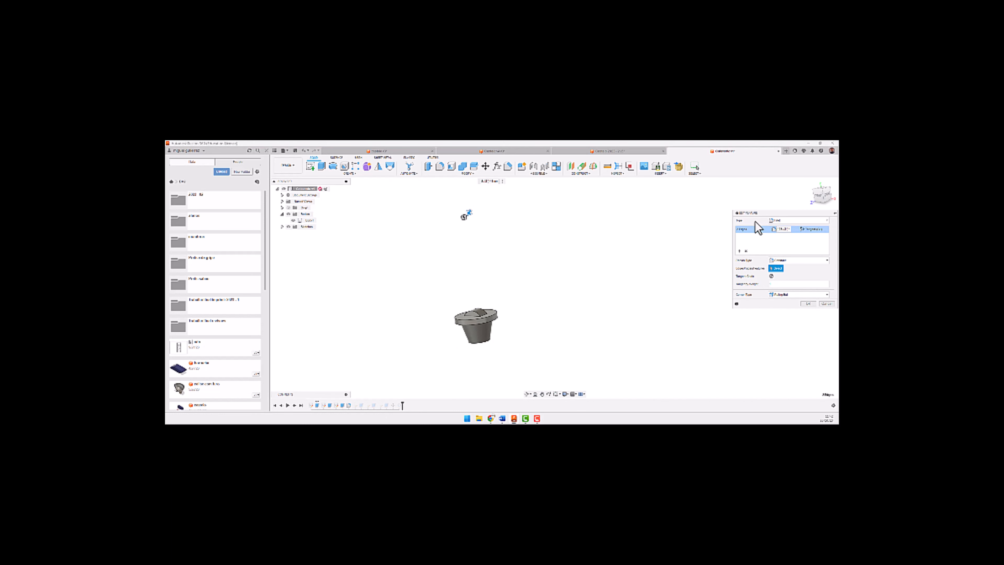
key("Return")
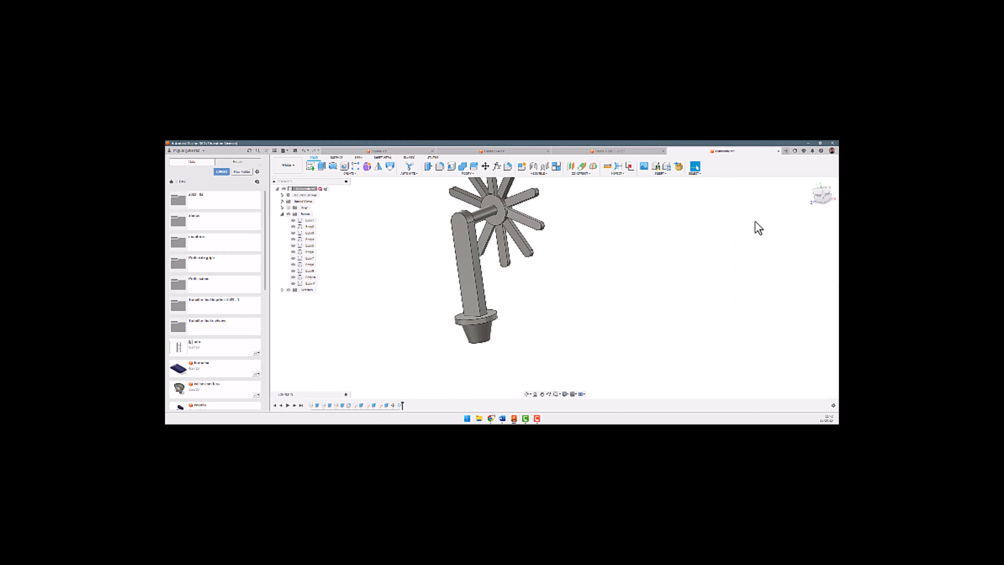
Combine the post body and all the blade bodies into a single body with Join.
middle_click_drag(610, 299, 576, 300, "shift")
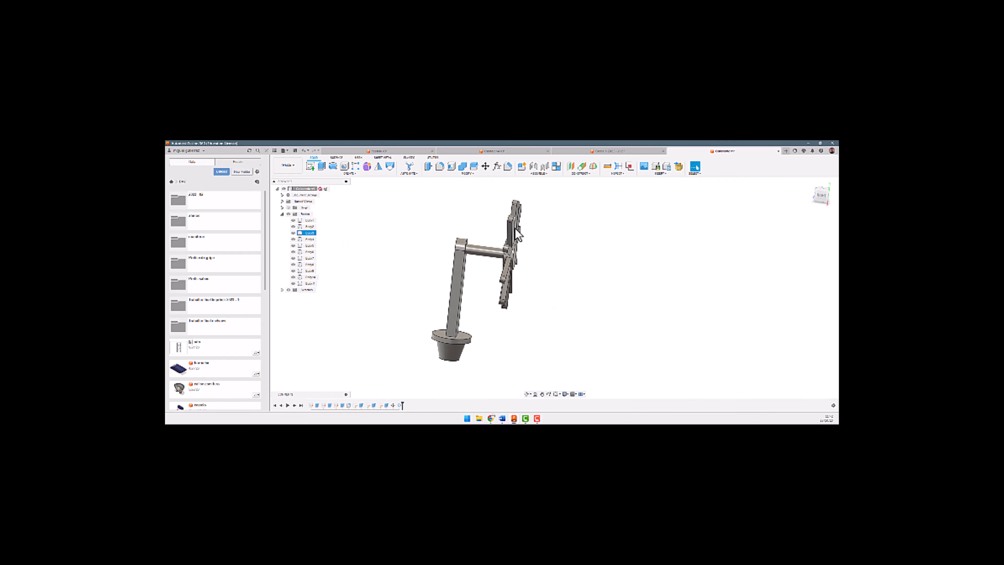
scroll(515, 228, "up", 3)
left_click(310, 220)
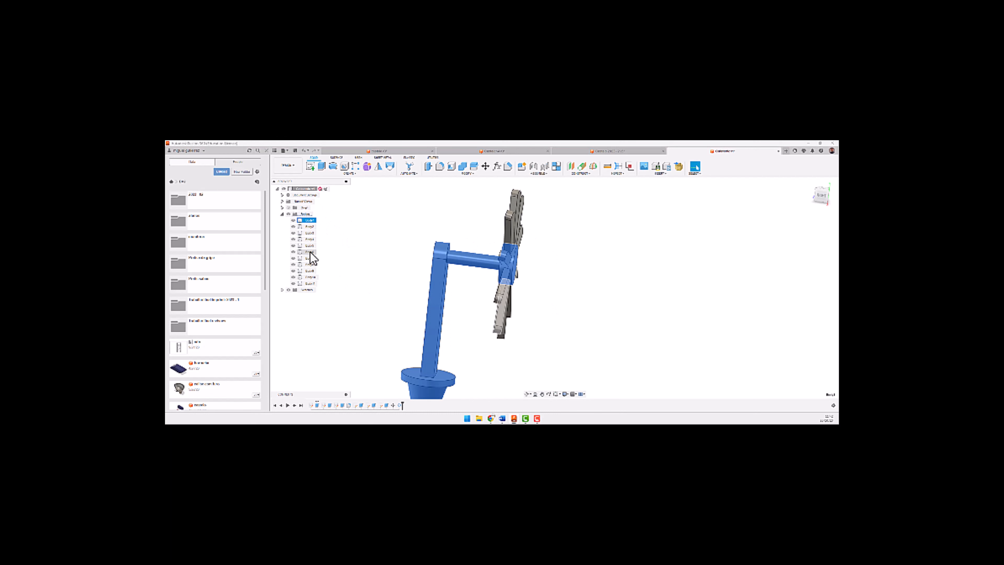
left_click(310, 283, "shift")
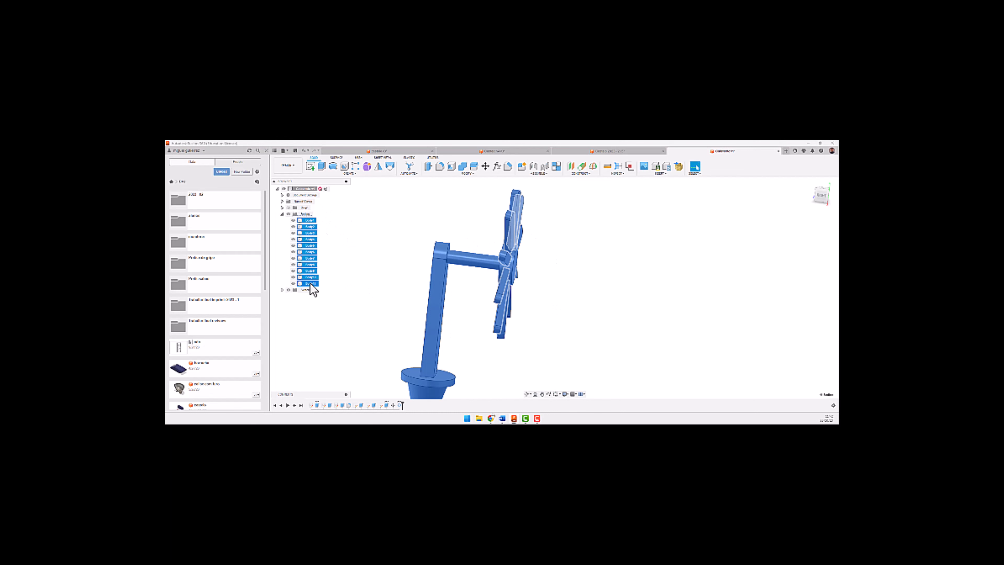
left_click(464, 165)
left_click(808, 261)
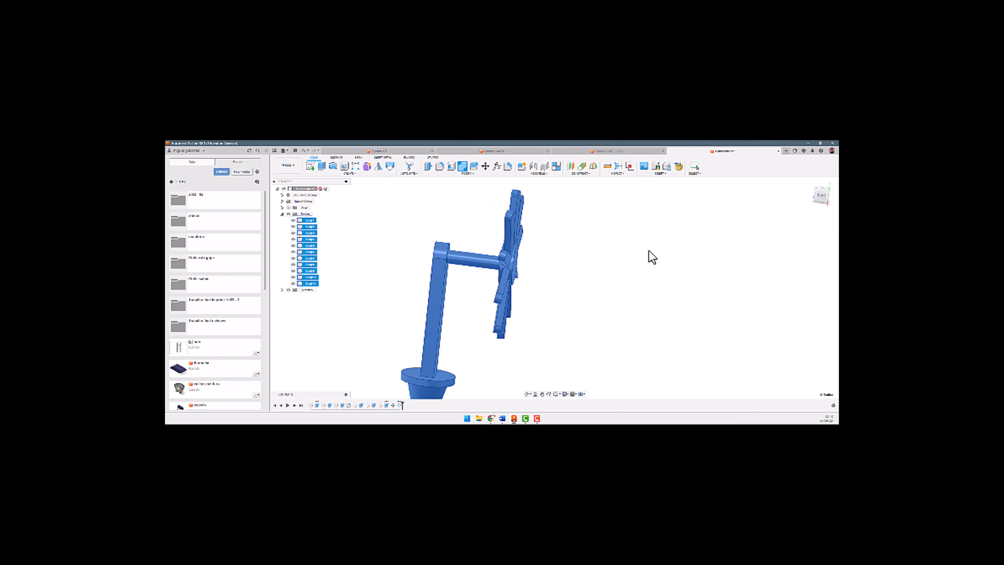
Check the extent of the joined body, and undo the Combine operation.
left_click(309, 220)
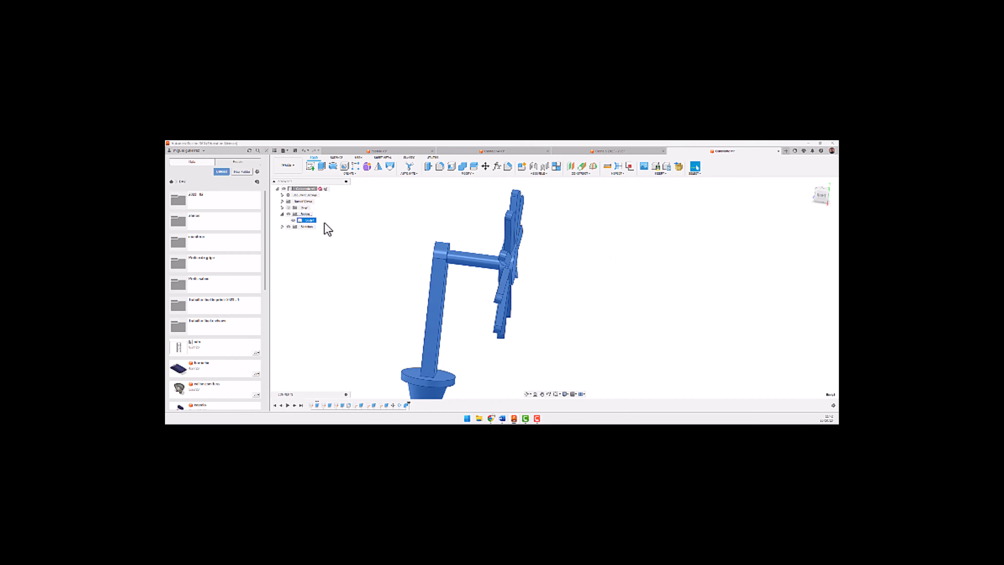
mouse_move(603, 294)
middle_mouse_down("shift")
mouse_move(586, 294)
mouse_move(613, 291)
mouse_move(585, 294)
mouse_move(611, 295)
middle_mouse_up("shift")
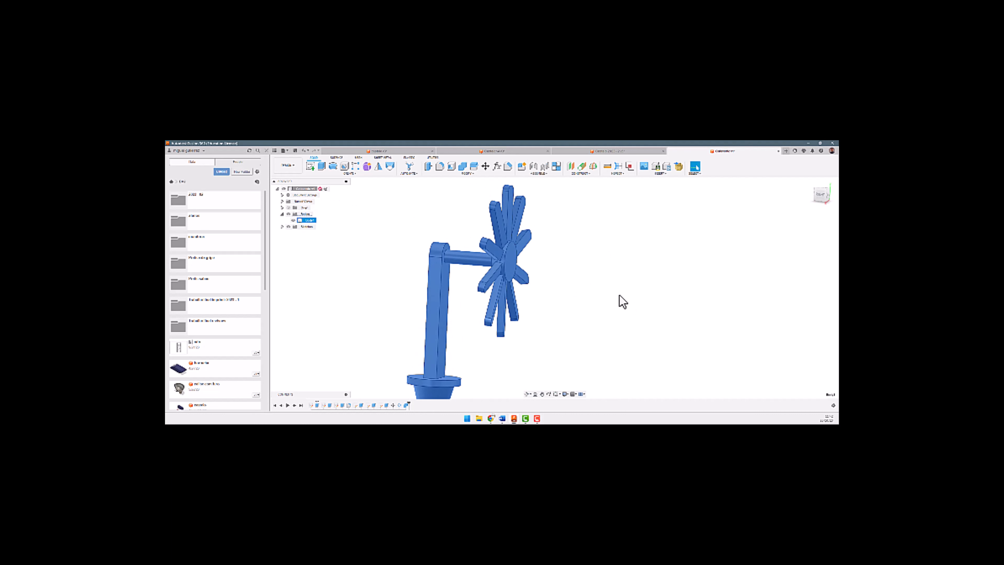
scroll(536, 234, "down", 1)
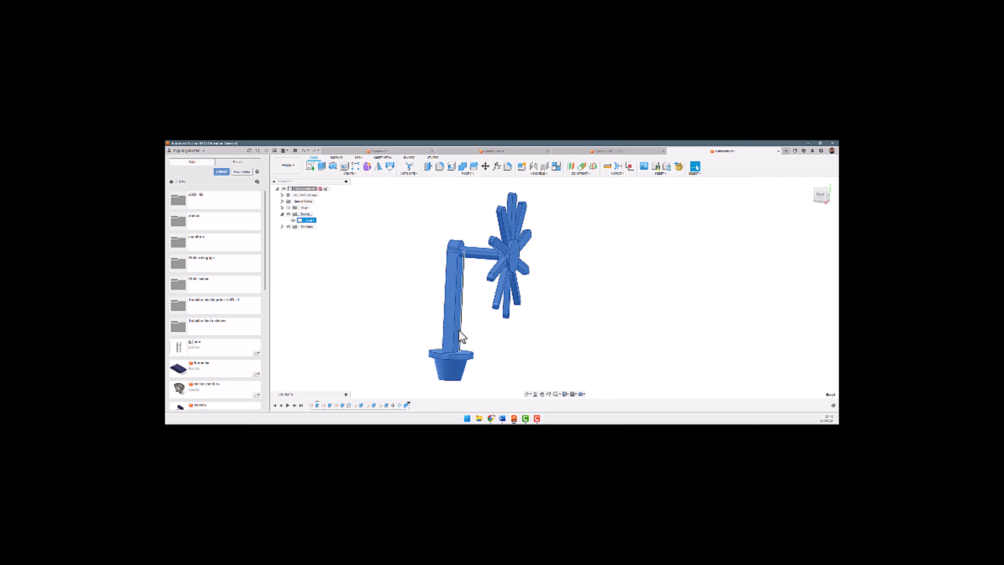
key("ctrl+z")
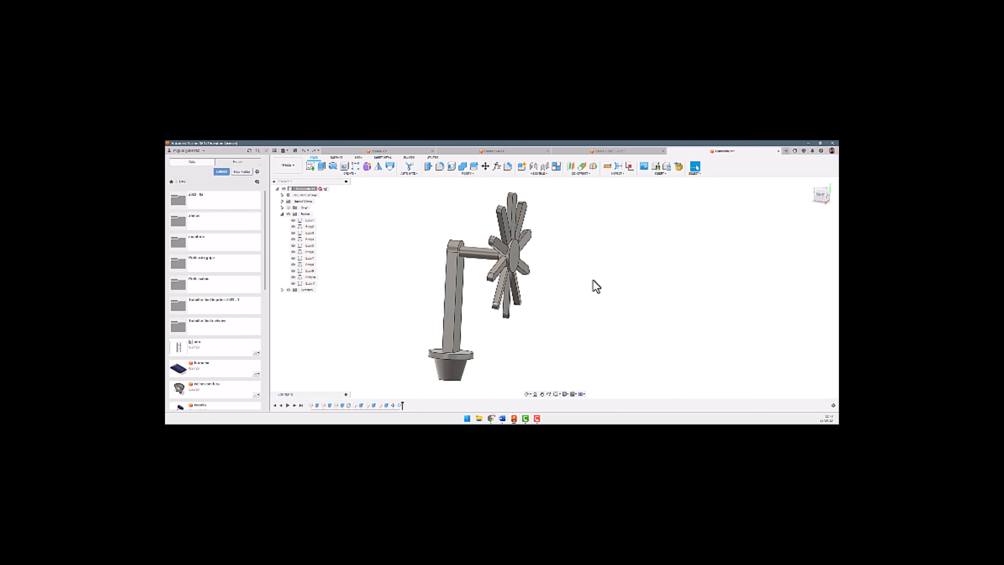
Examine the colours of the windmill in the open castle design and return to the windmill model.
key("a")
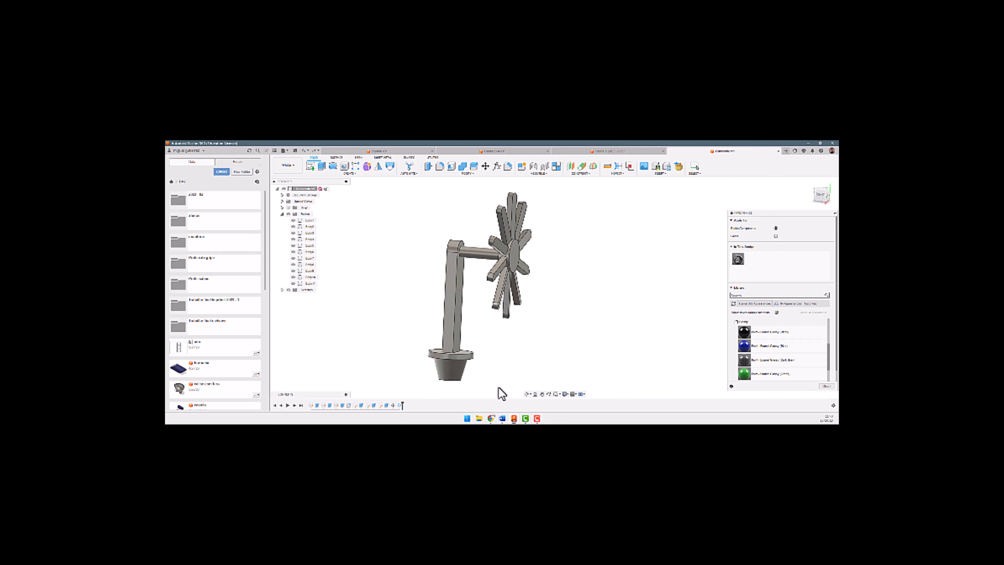
left_click(776, 235)
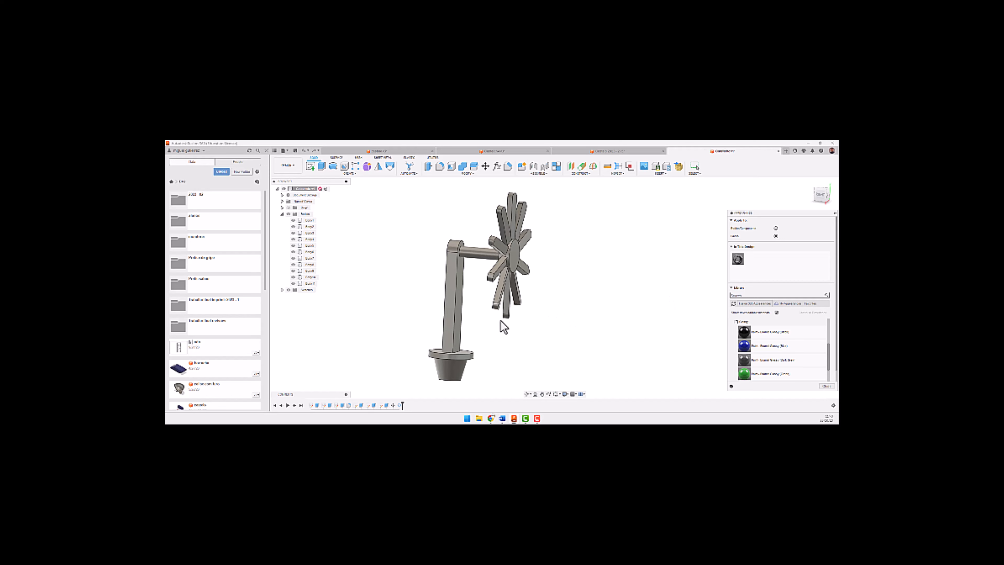
left_click(526, 152)
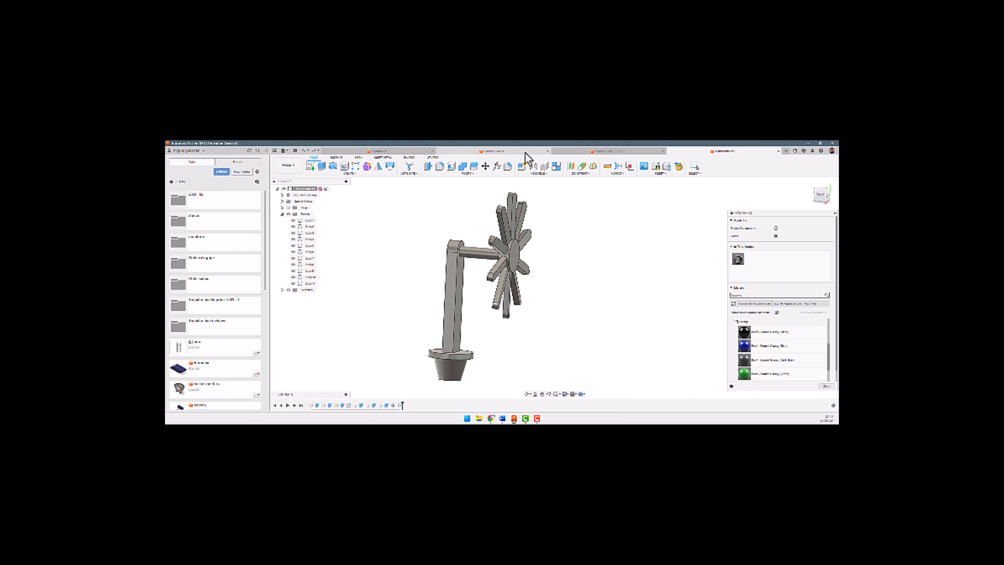
scroll(490, 267, "down", 4)
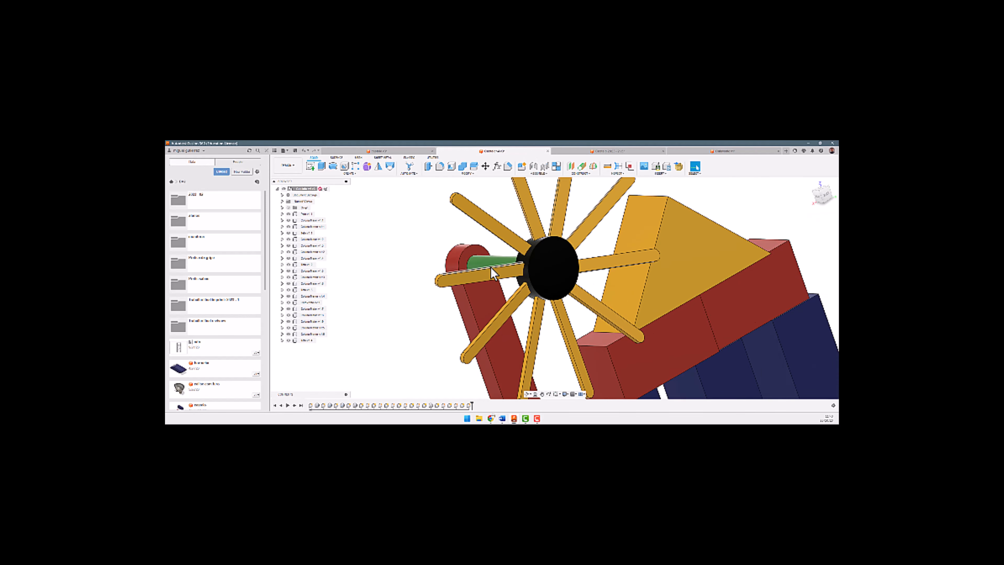
middle_click_drag(493, 270, 514, 273, "shift")
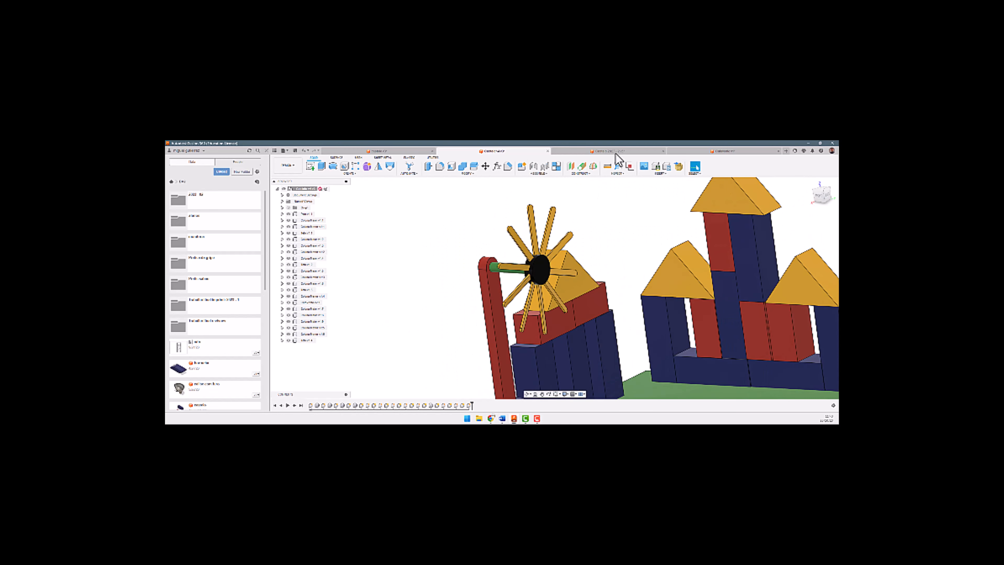
left_click(672, 151)
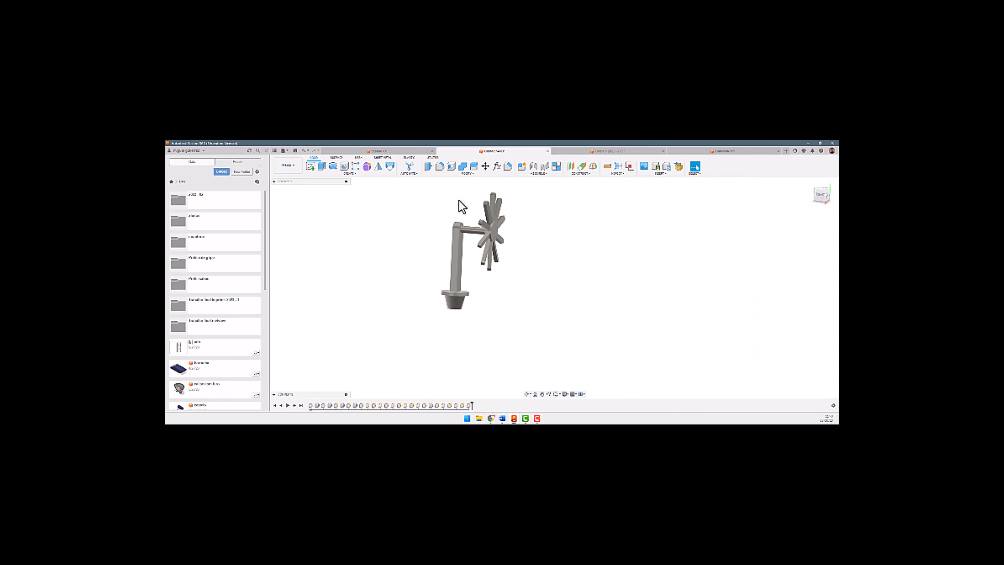
Hide all ten blade bodies so that only the body with the base, post, shaft and hub is shown.
left_click(309, 220)
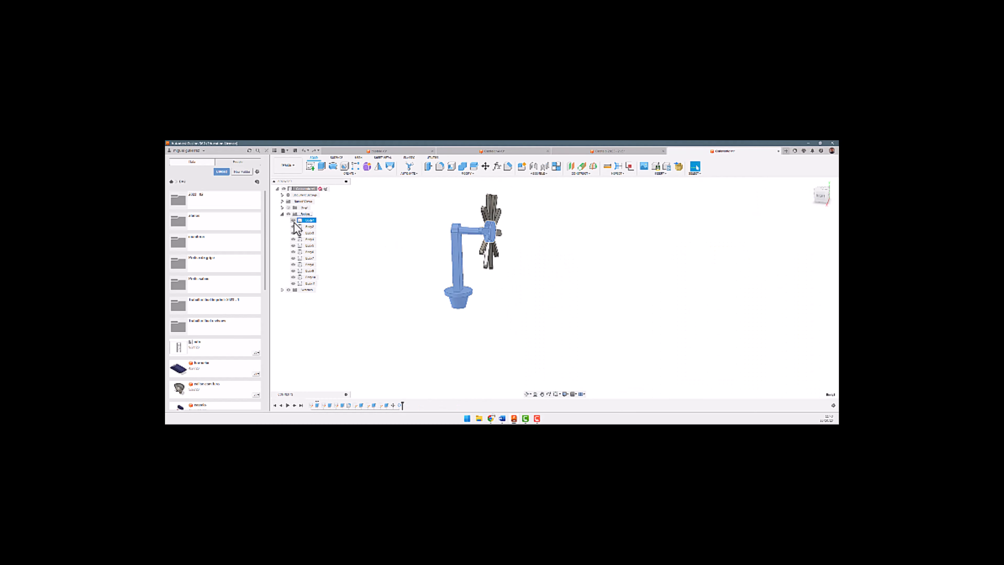
left_click(309, 226)
left_click(312, 283, "shift")
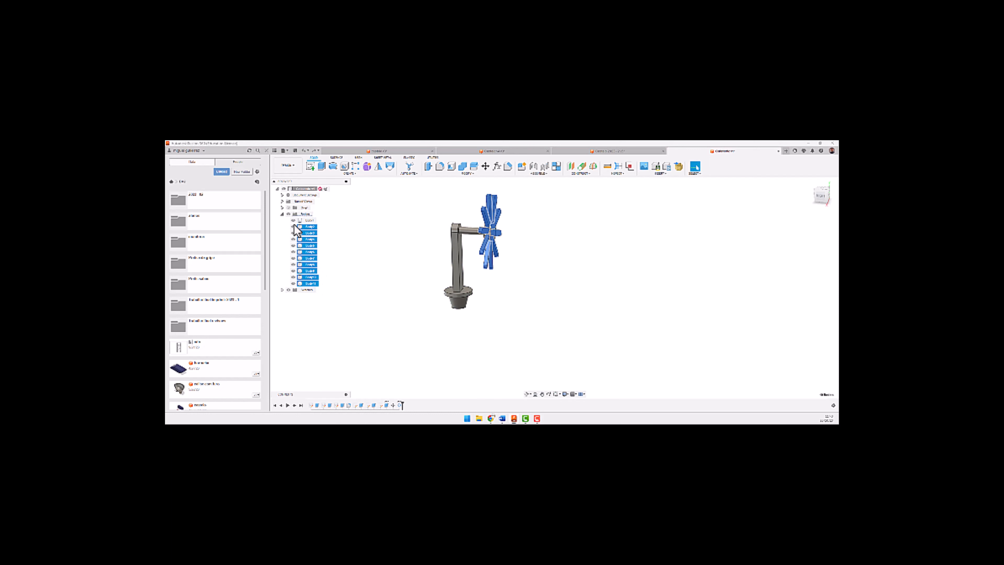
left_click(294, 226)
left_click(293, 233)
left_click(293, 239)
left_click(294, 246)
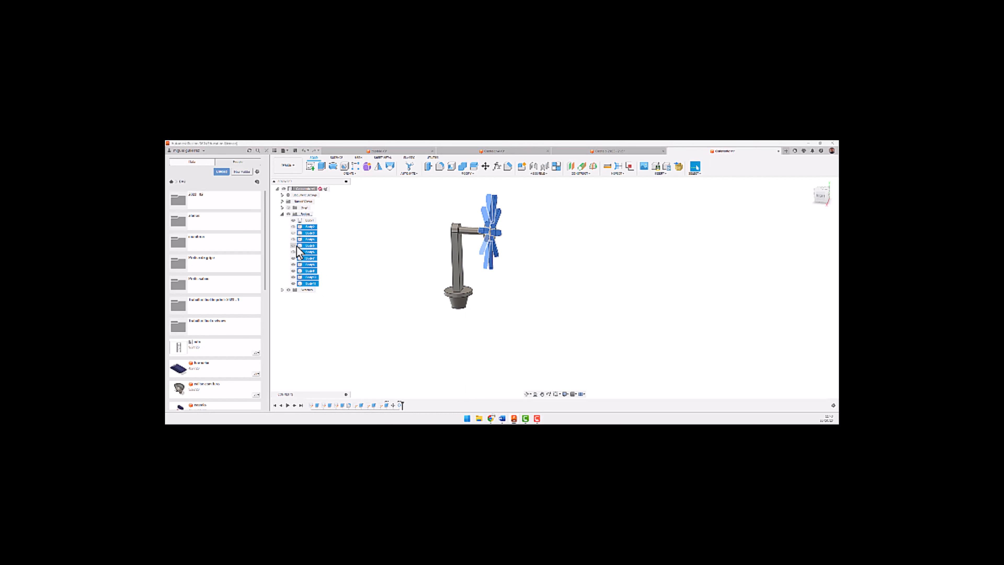
left_click(294, 252)
left_click(293, 257)
left_click(293, 264)
left_click(293, 277)
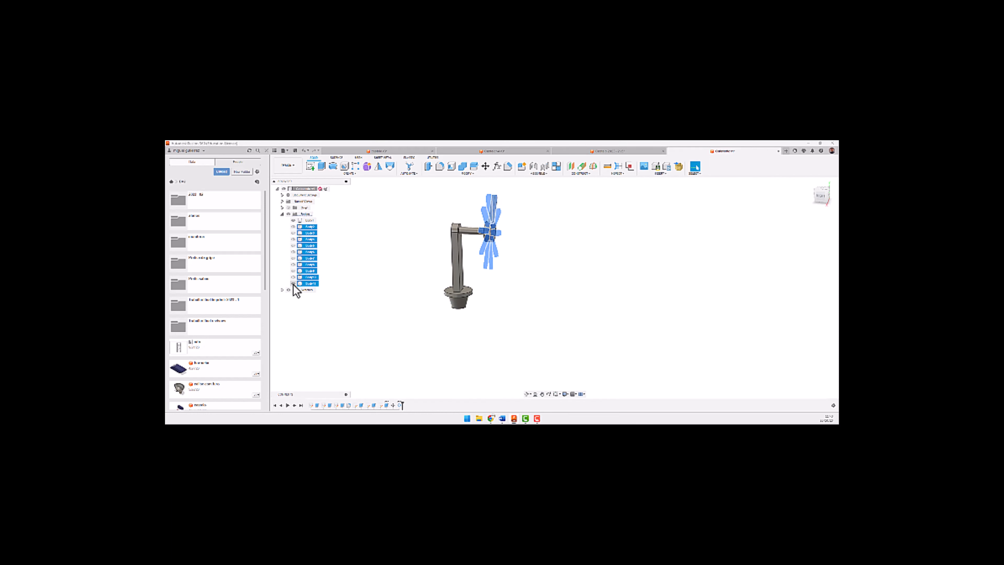
left_click(293, 284)
left_click(352, 270)
Split the visible body at the upper face of the base flange using Split Body, separating the base from the post.
middle_click_drag(533, 266, 431, 248, "shift")
scroll(431, 253, "up", 3)
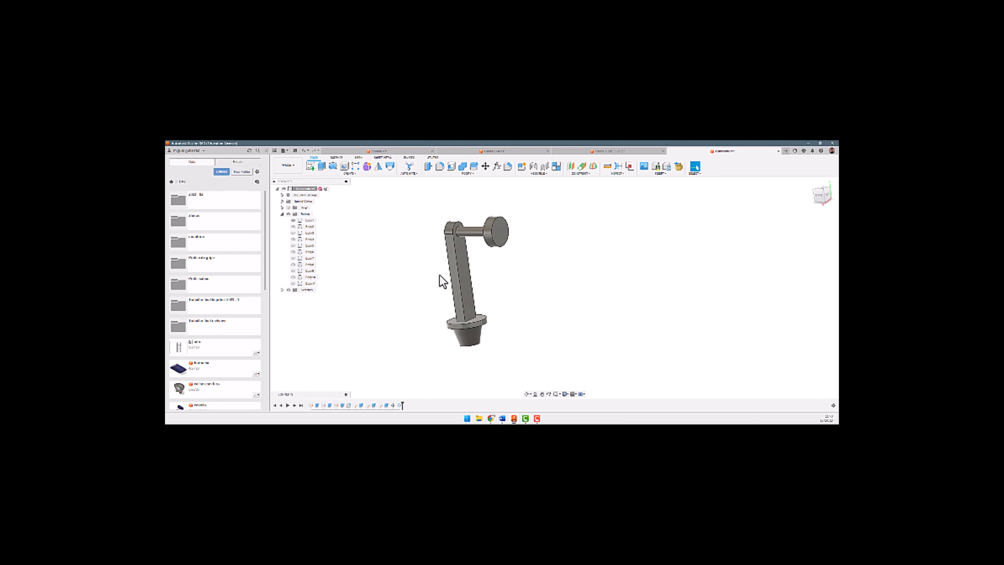
left_click(308, 220)
left_click(410, 276)
left_click(474, 166)
scroll(486, 324, "up", 3)
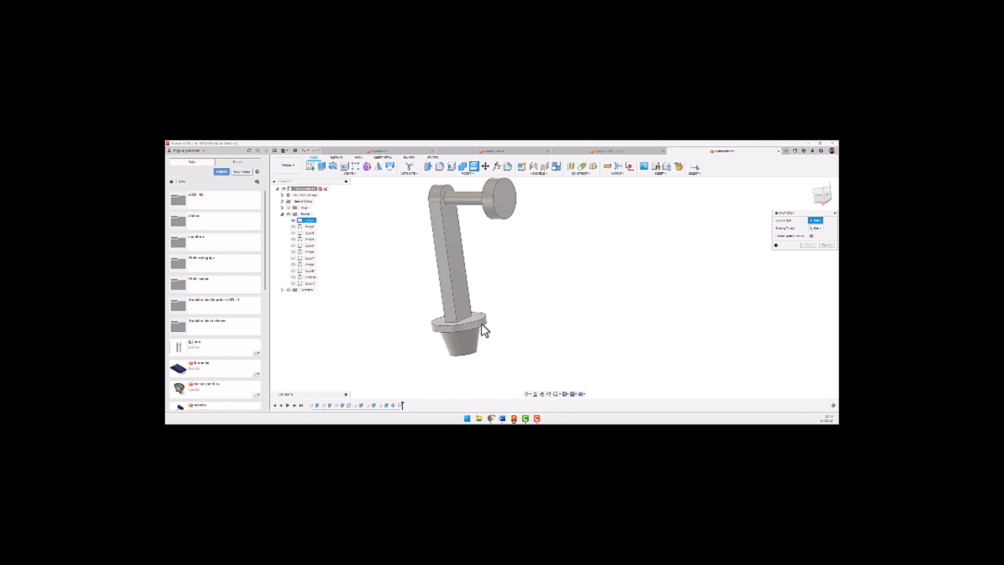
left_click(483, 326)
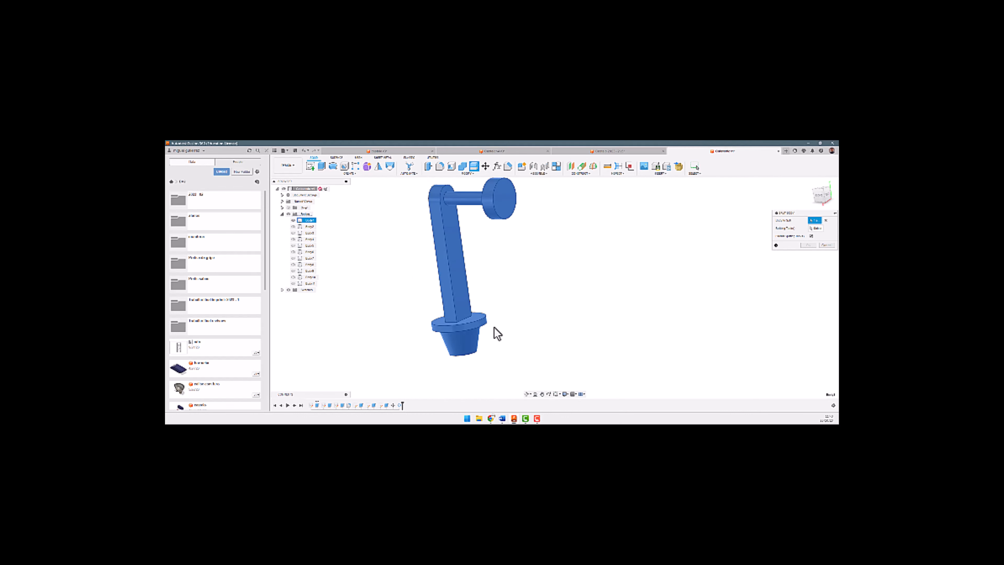
left_click(815, 228)
left_click(480, 322)
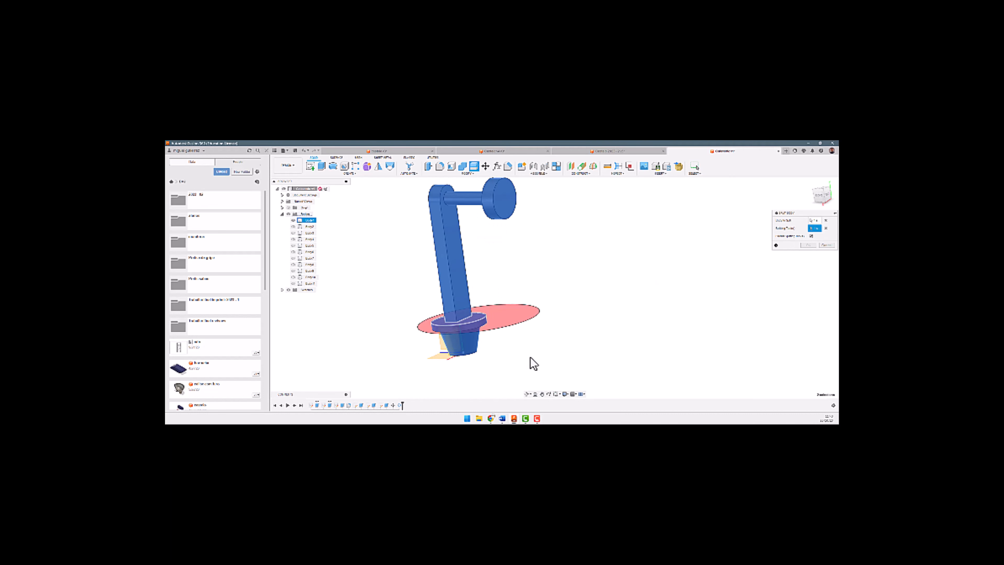
left_click(809, 245)
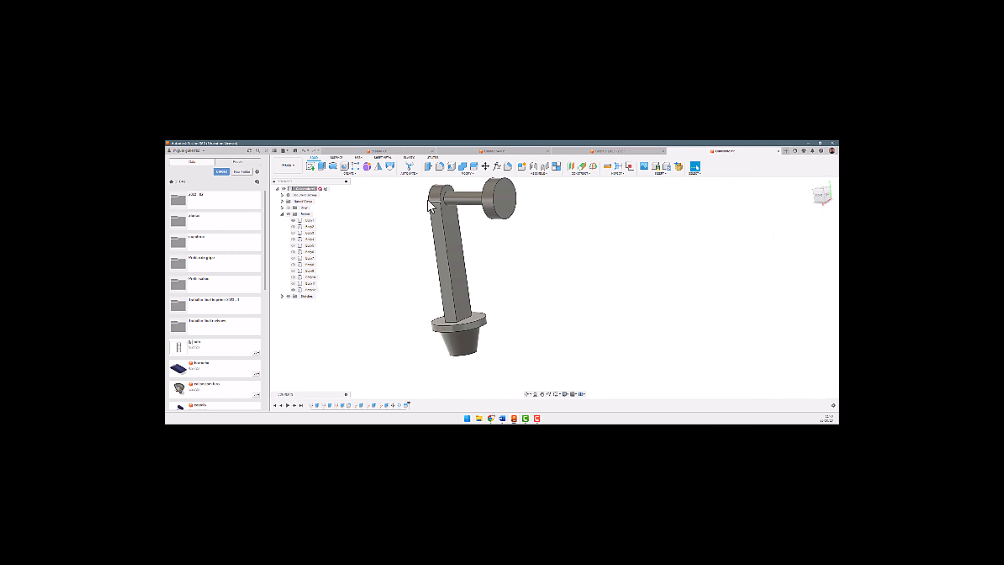
Check which parts of the windmill belong to each of the two split bodies.
left_click(311, 289)
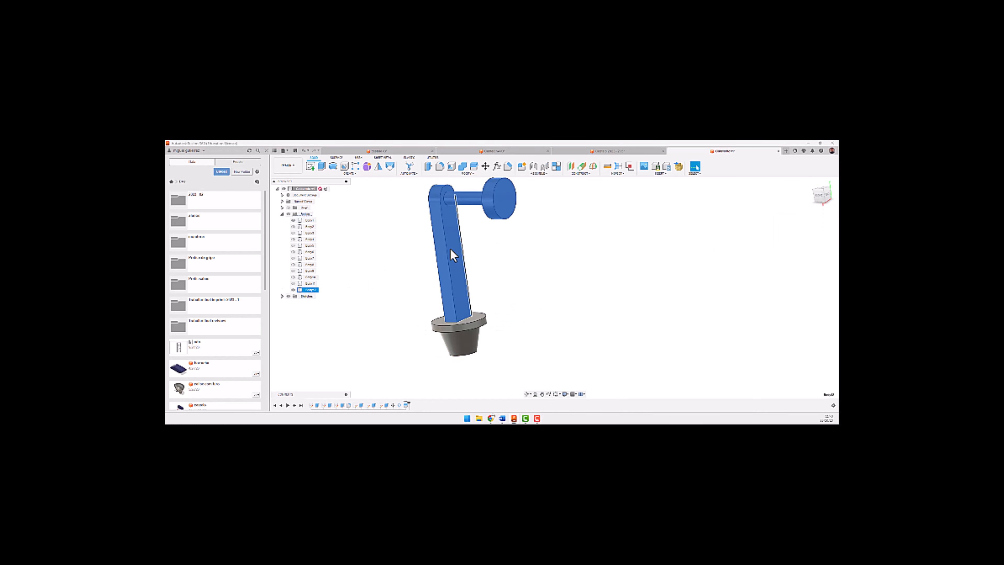
left_click(310, 220)
left_click(358, 267)
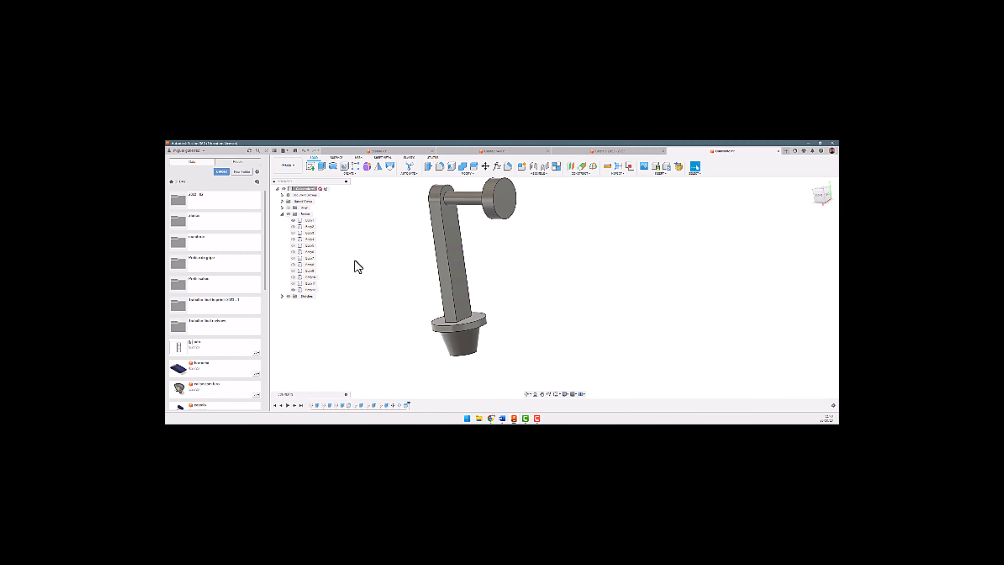
left_click(492, 200)
left_click(346, 269)
Split the post, shaft and hub body at the hub's flat face towards the post, separating the hub.
left_click(309, 290)
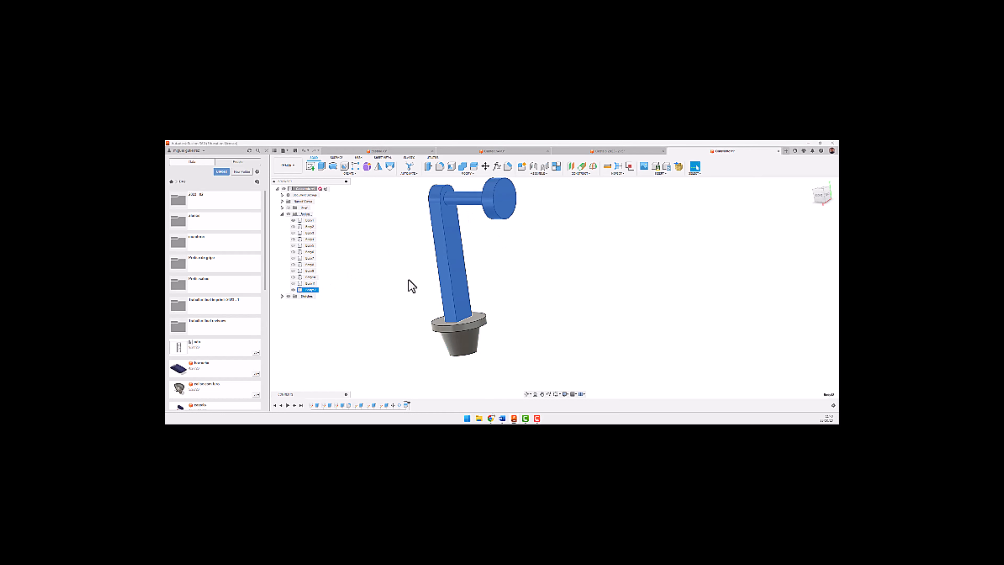
left_click(472, 167)
middle_click_drag(498, 268, 539, 270, "shift")
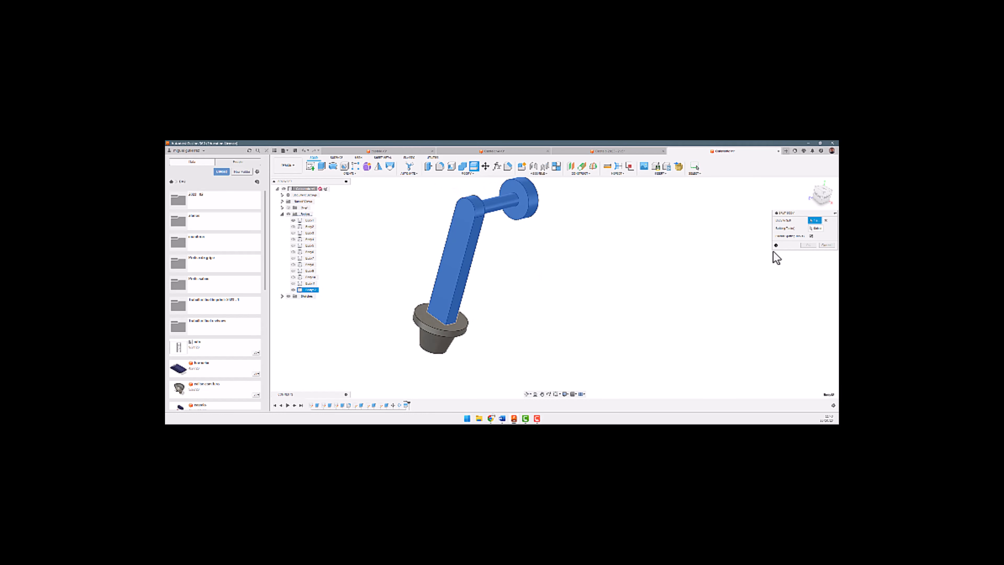
left_click(813, 229)
left_click(525, 201)
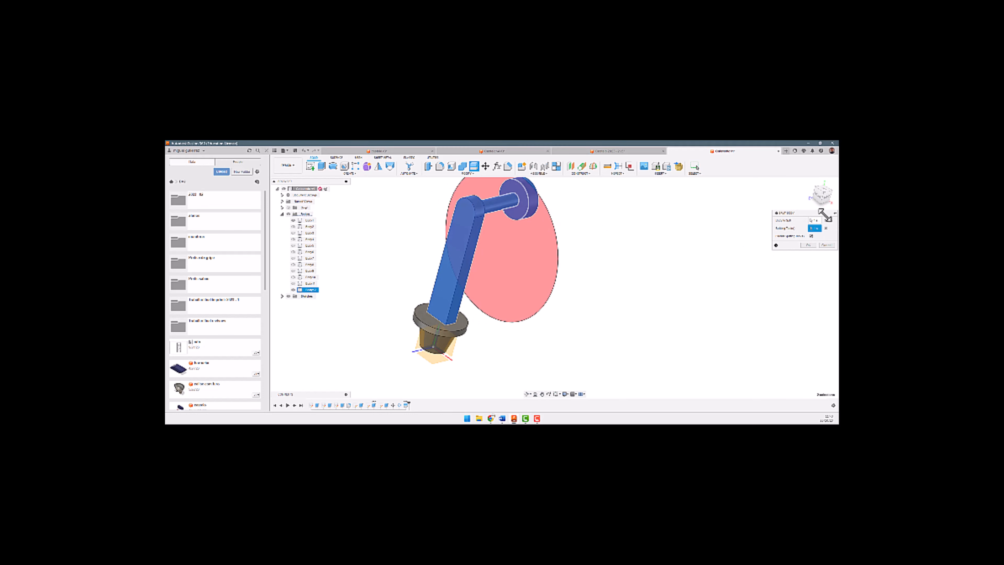
left_click(808, 245)
Split the remaining post and shaft body at the post's face on the shaft side, separating the shaft.
middle_click_drag(684, 262, 637, 246, "shift")
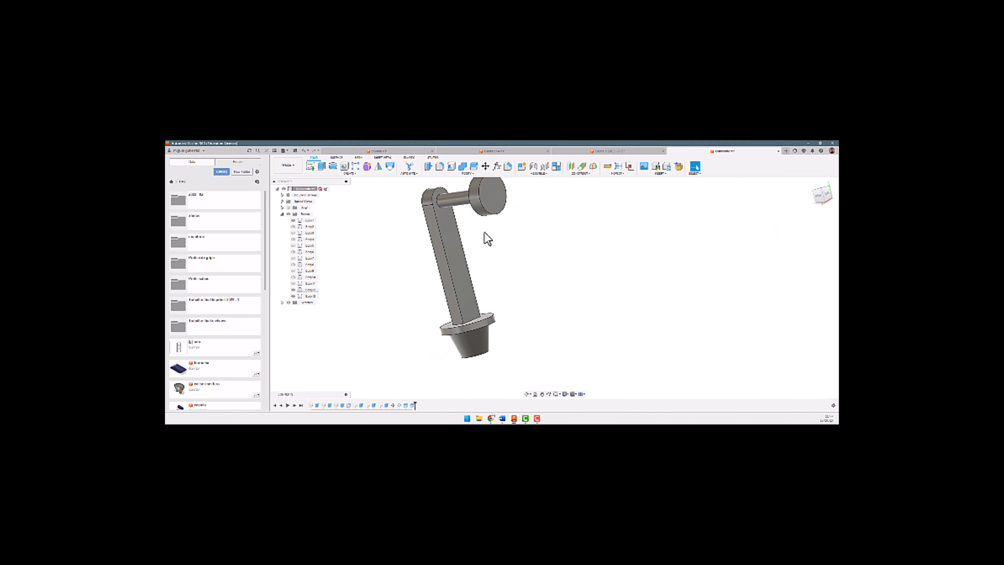
left_click(474, 166)
left_click(441, 228)
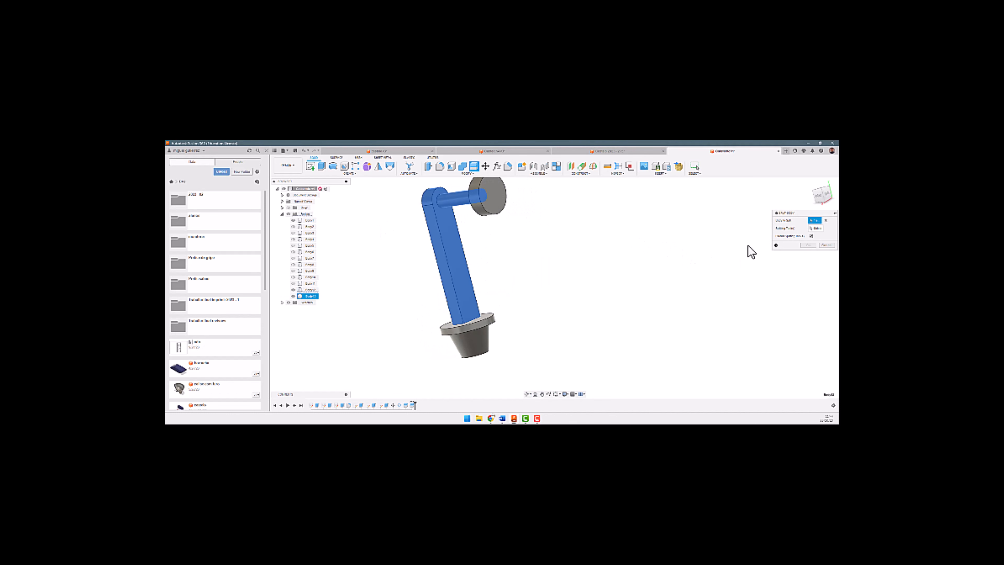
left_click(811, 229)
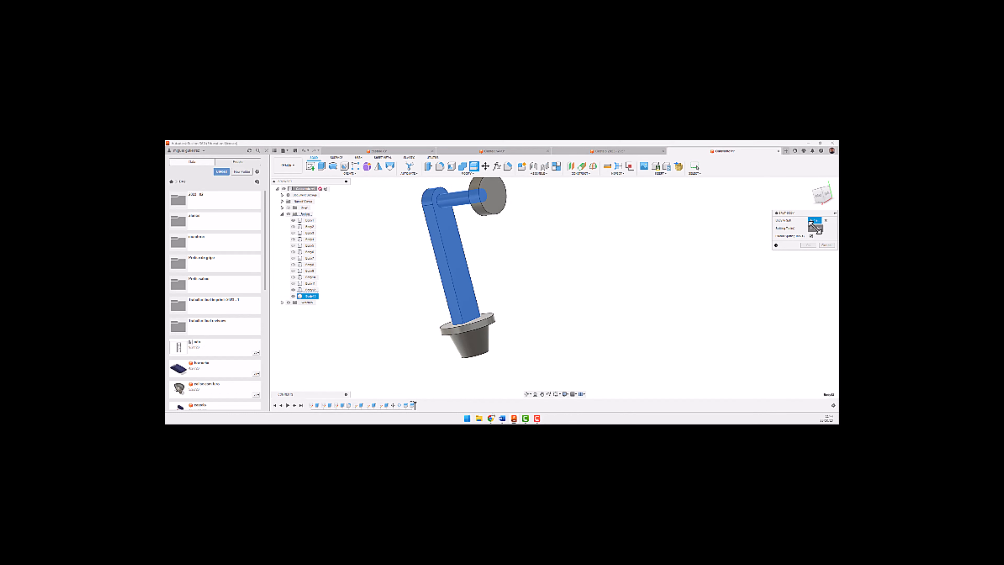
left_click(452, 229)
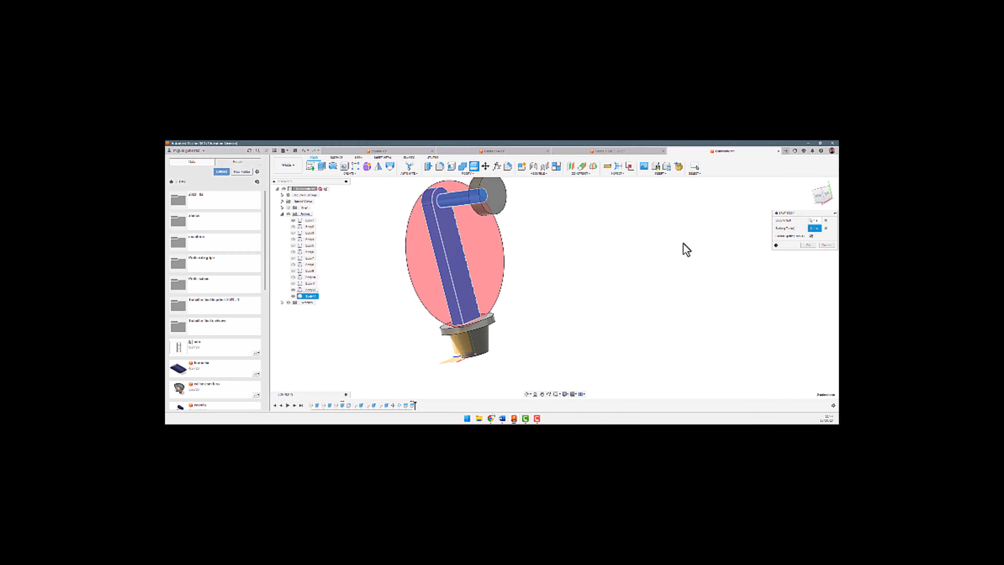
left_click(808, 245)
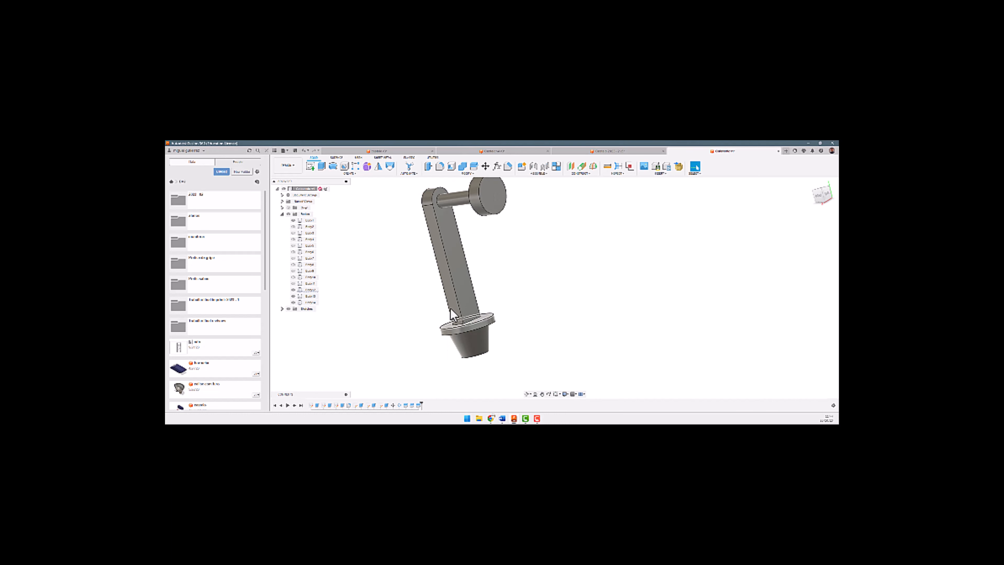
left_click(329, 405)
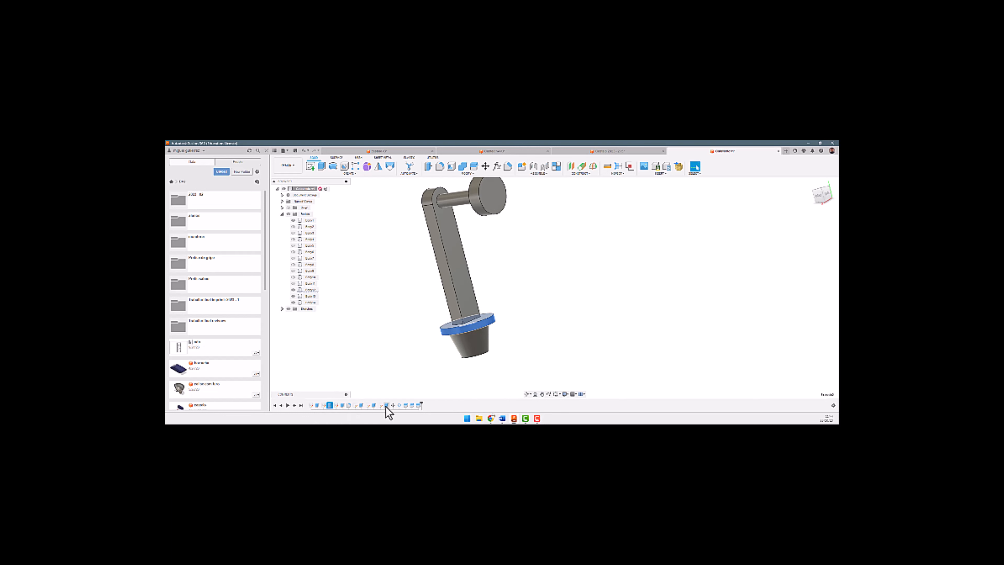
left_click(416, 394)
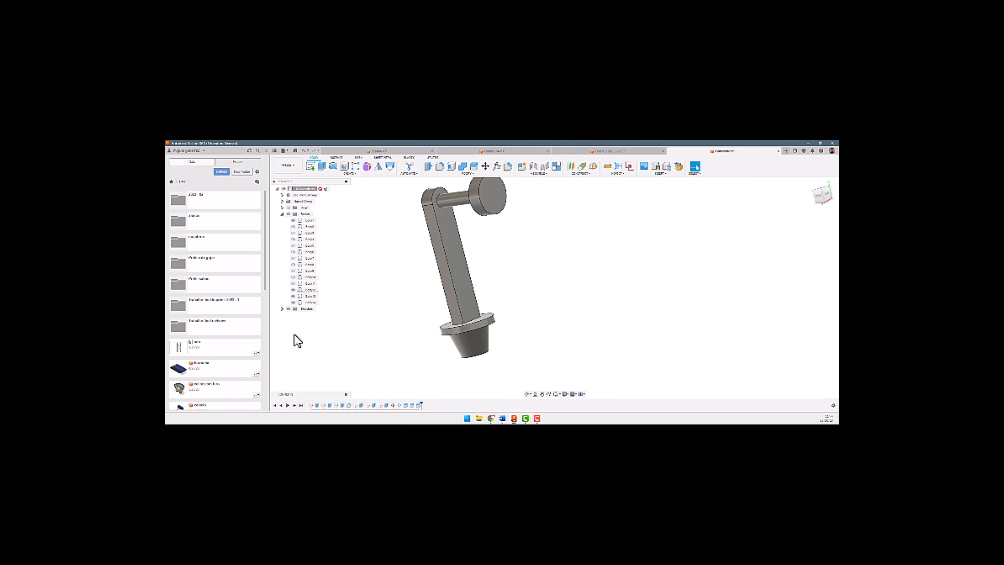
scroll(430, 365, "down", 2)
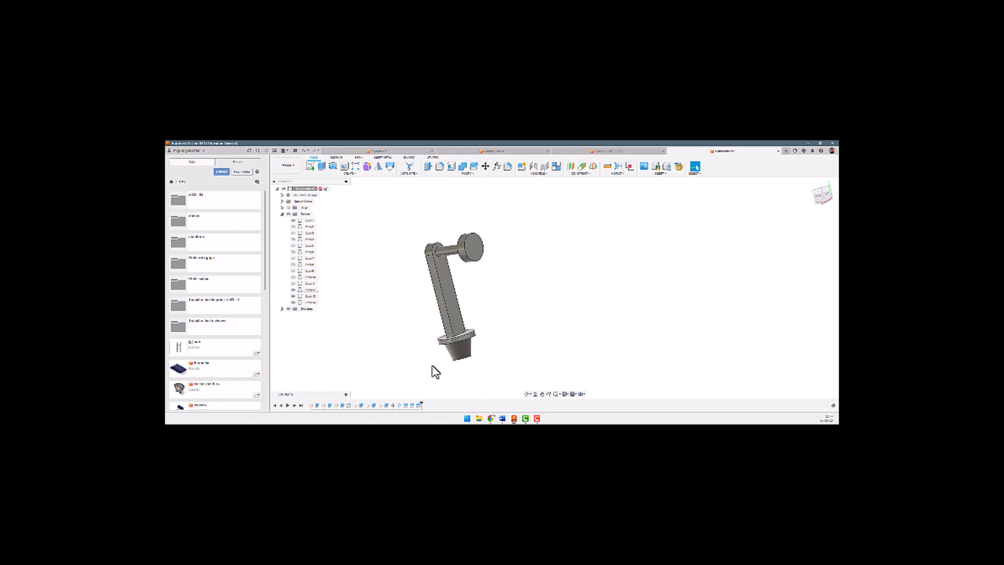
middle_click_drag(413, 339, 328, 281, "shift")
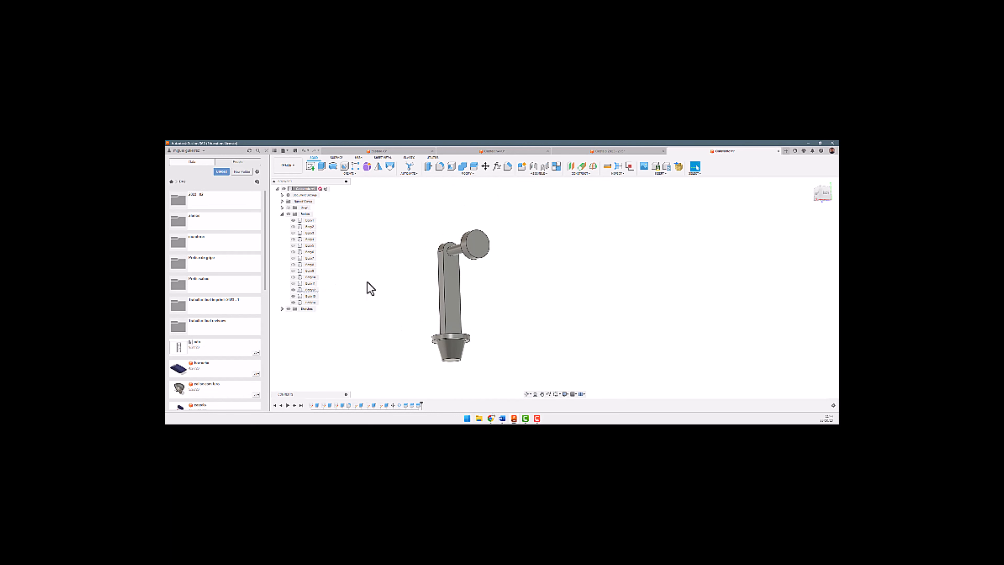
middle_click_drag(525, 261, 527, 272, "shift")
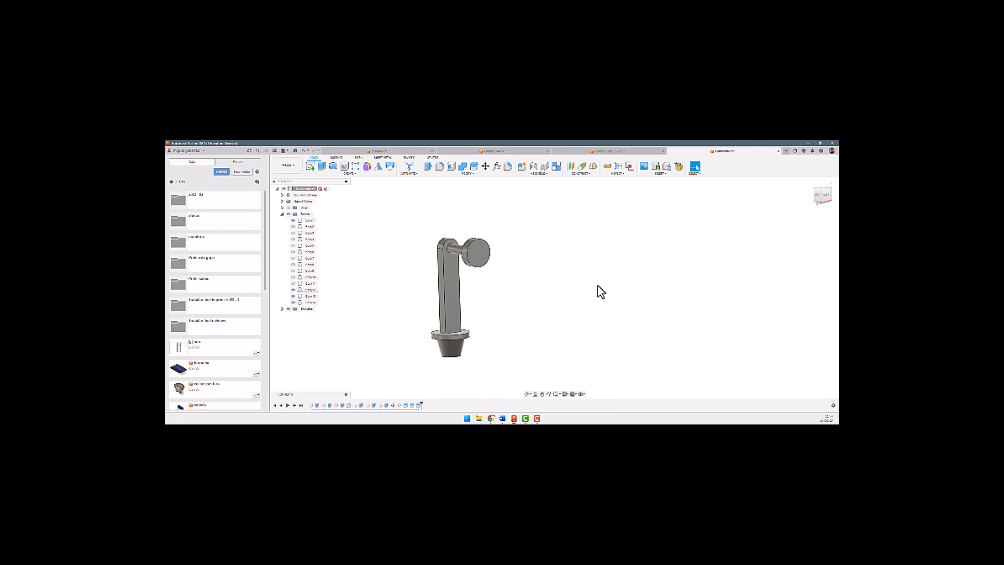
Apply the blue glossy enamel paint appearance to the base body and the red one to the post body.
key("a")
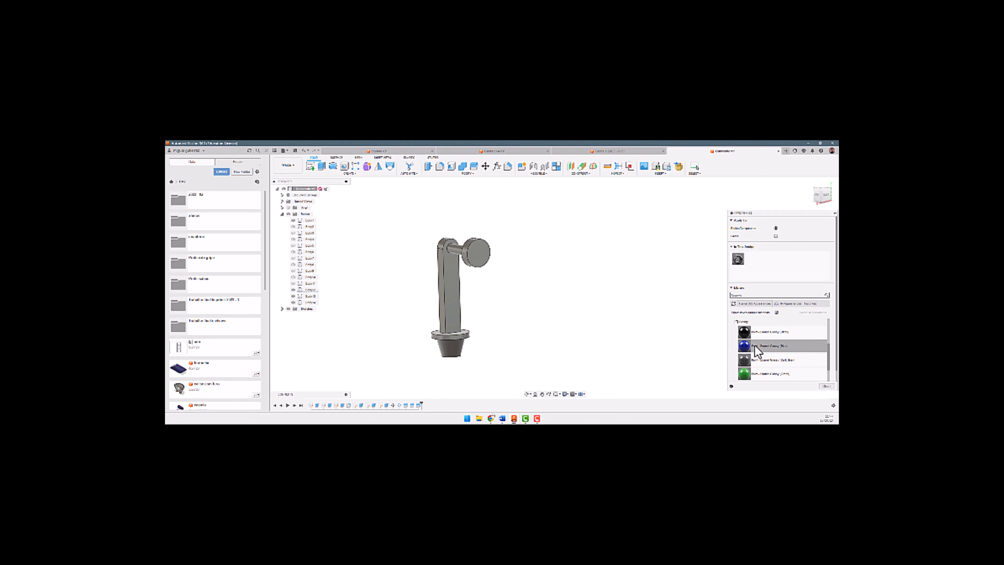
left_click_drag(744, 348, 455, 356)
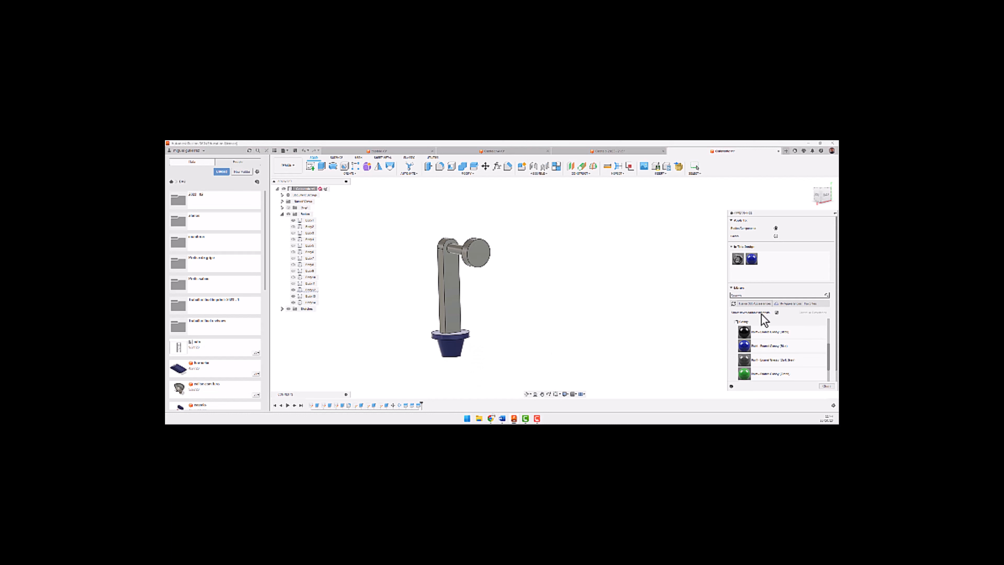
scroll(767, 334, "down", 3)
left_click_drag(743, 370, 458, 302)
Apply the green glossy enamel paint appearance to the shaft body and the dark grey one to the hub body.
middle_click_drag(539, 314, 561, 309, "shift")
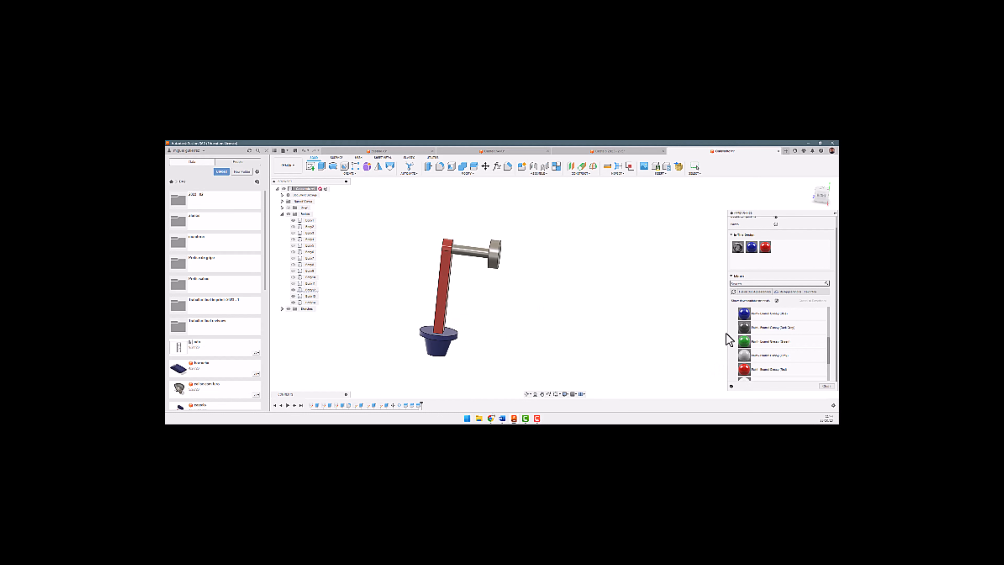
left_click_drag(744, 341, 478, 257)
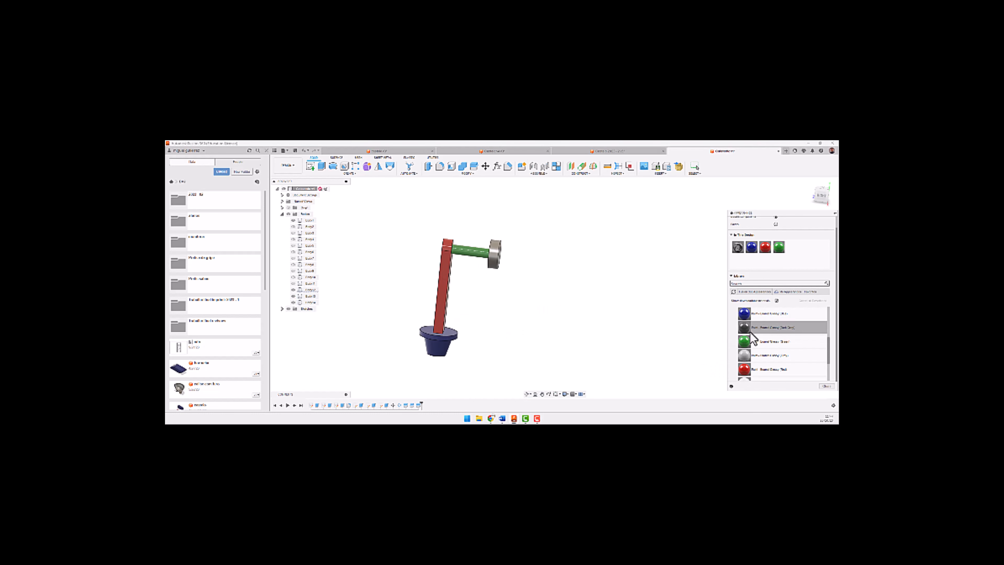
left_click_drag(747, 332, 503, 259)
middle_click_drag(564, 265, 481, 279, "shift")
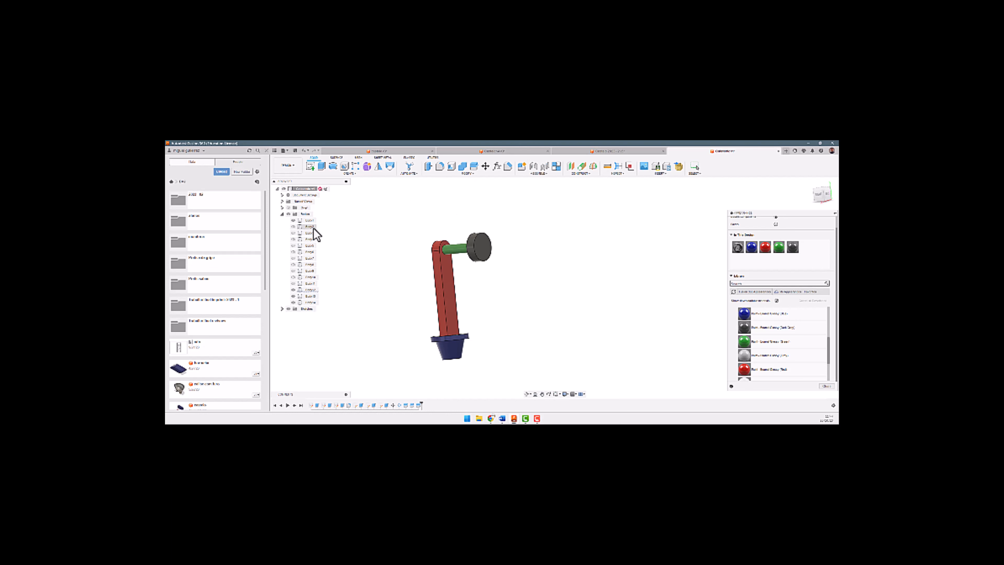
Show the hidden blade bodies around the hub.
left_click(293, 233)
left_click(293, 239)
left_click(293, 246)
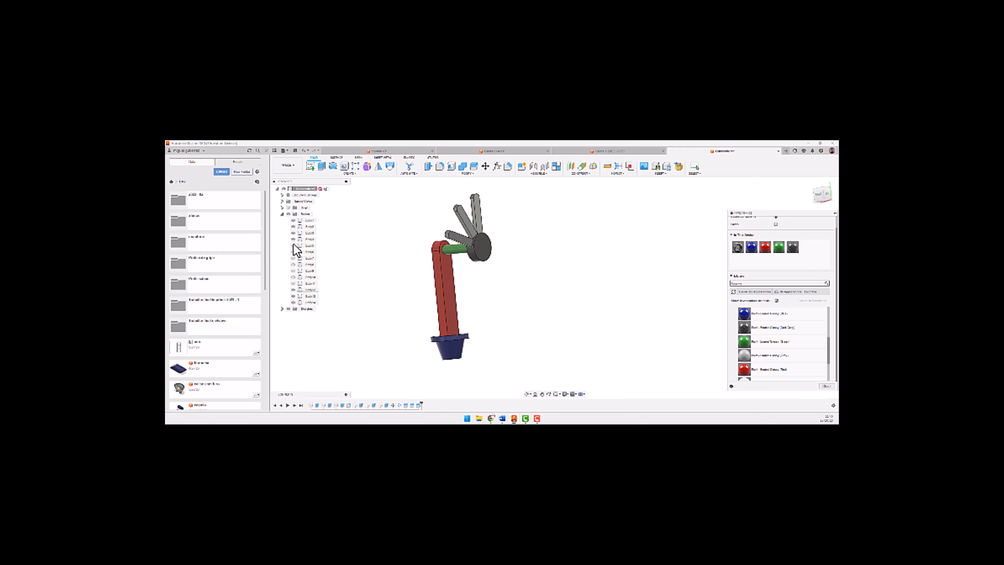
left_click(293, 251)
left_click(293, 258)
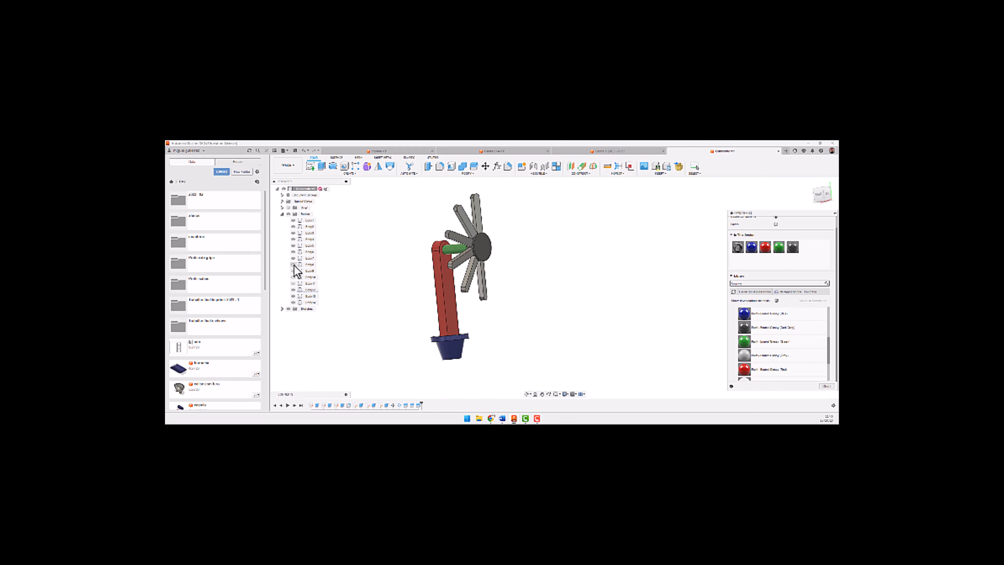
left_click(294, 264)
left_click(293, 270)
left_click(293, 277)
left_click(293, 283)
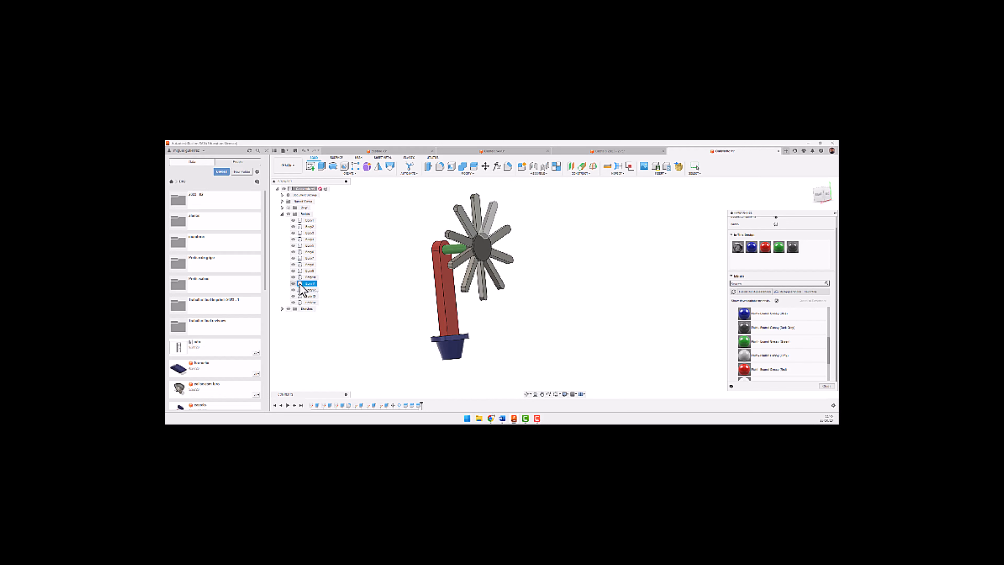
Apply the yellow glossy enamel paint appearance to all the blade bodies at once.
left_click(310, 283)
left_click(310, 226, "shift")
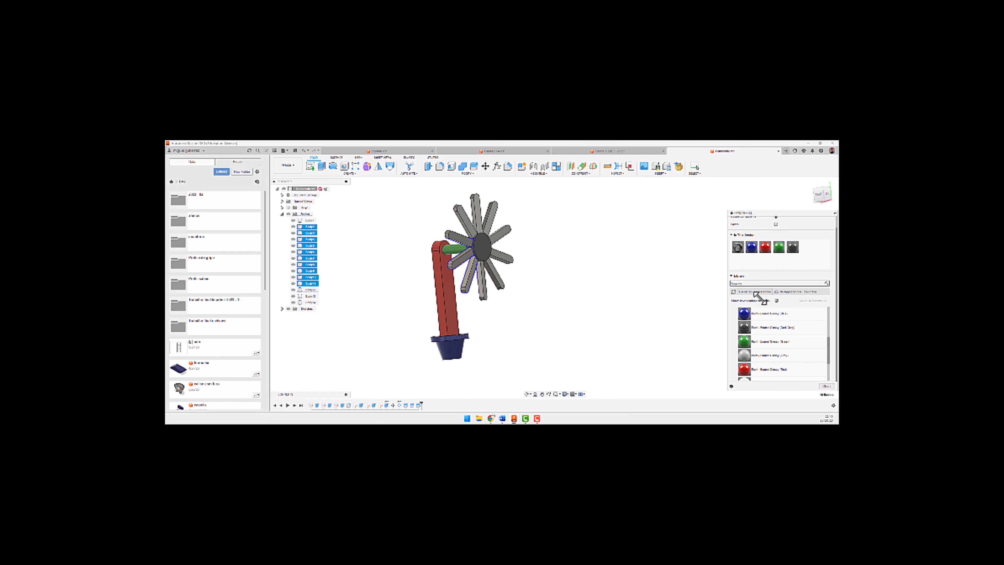
scroll(755, 332, "down", 3)
mouse_move(743, 362)
left_mouse_down()
mouse_move(396, 237)
mouse_move(326, 237)
left_mouse_up()
left_click(590, 260)
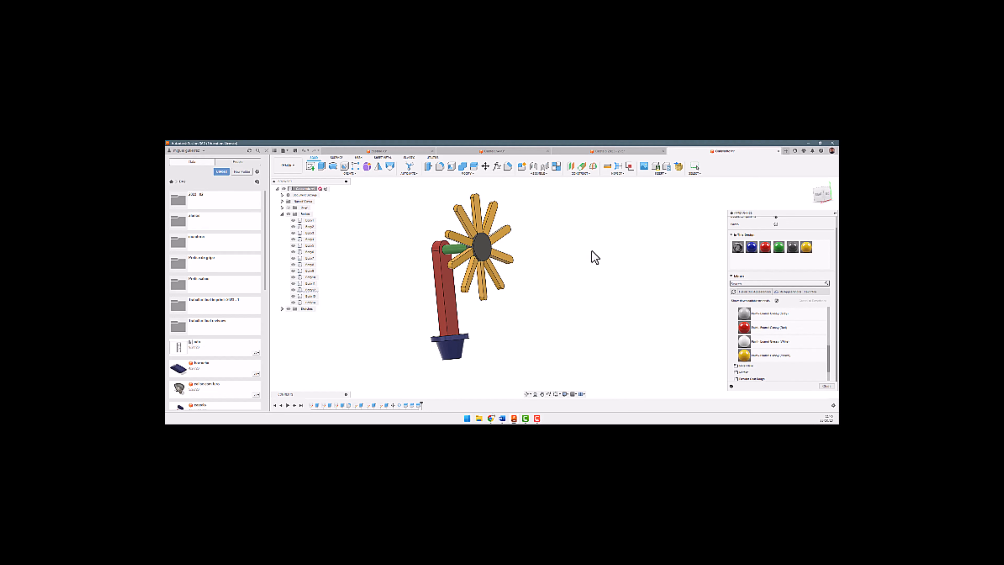
Join all the other windmill bodies to the base body with Combine, and undo the combination.
left_click(310, 220)
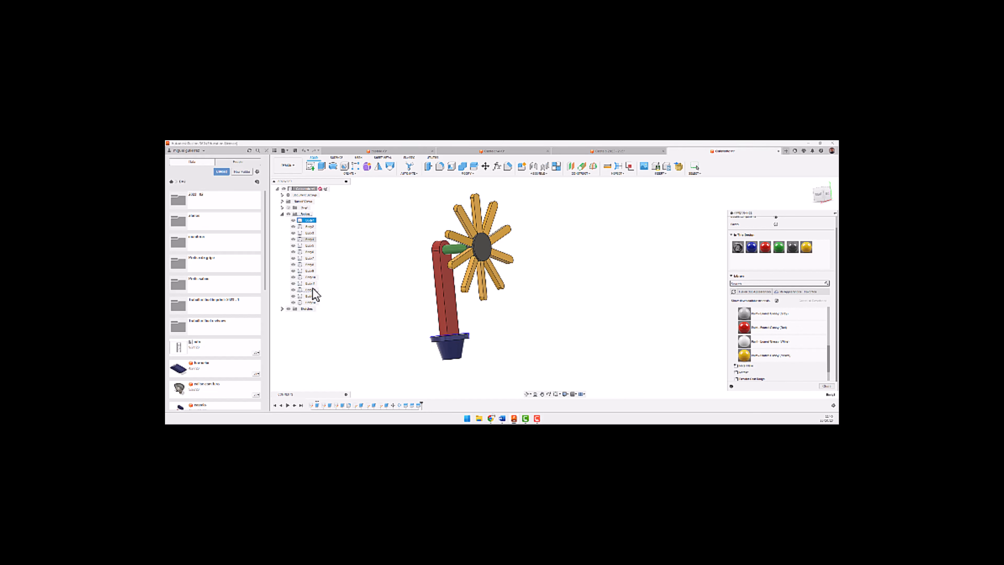
left_click(310, 302, "shift")
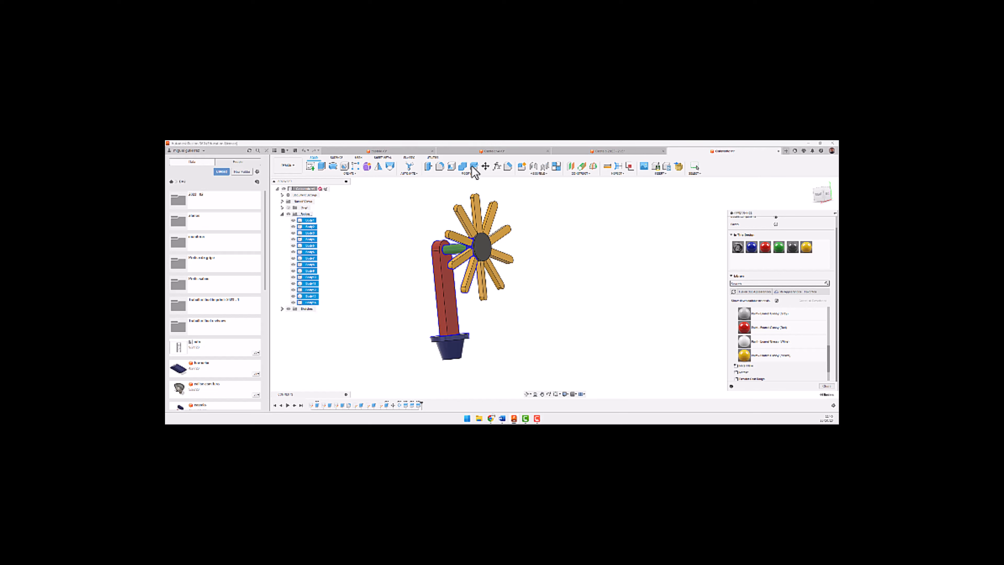
left_click(462, 166)
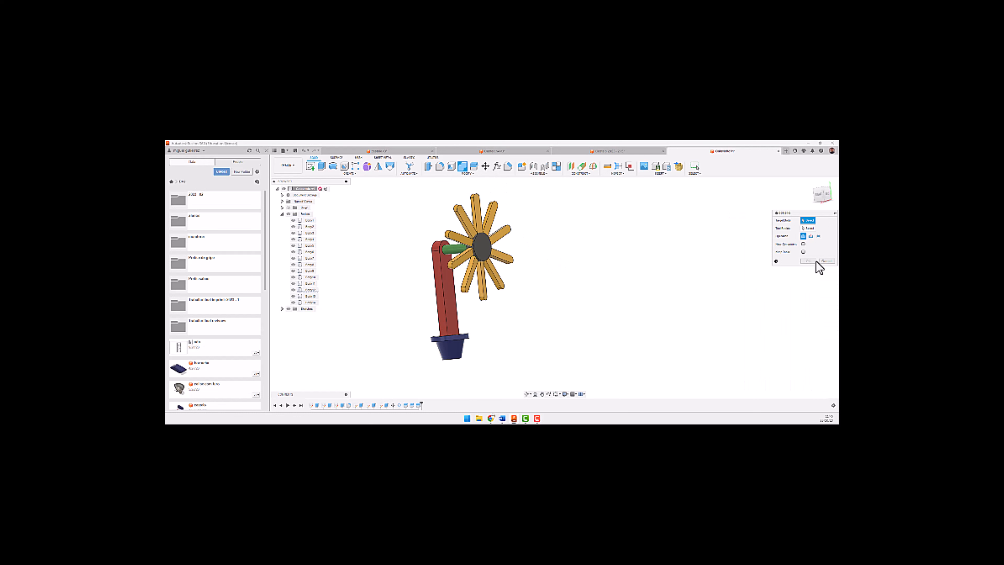
left_click(307, 220)
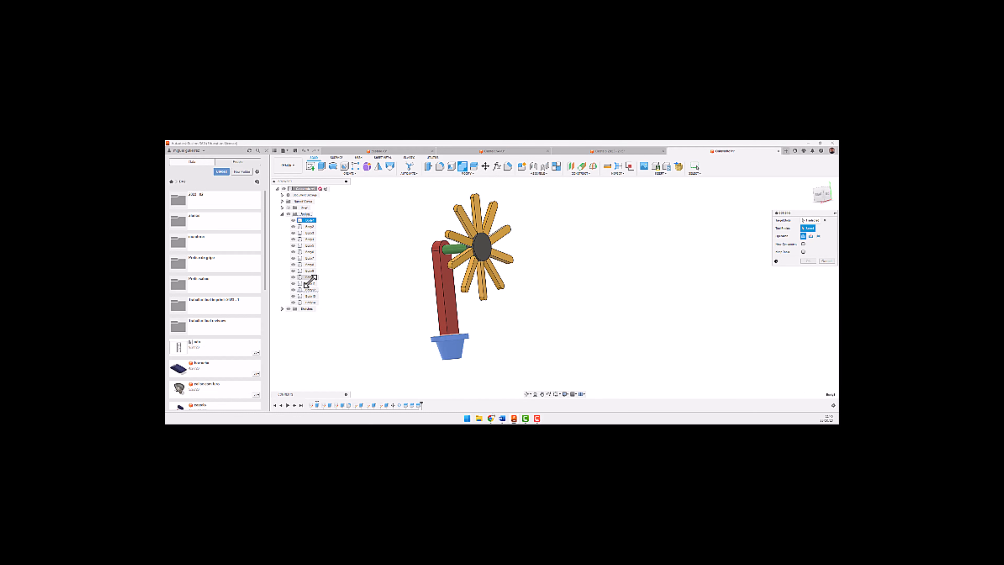
left_click(310, 303, "shift")
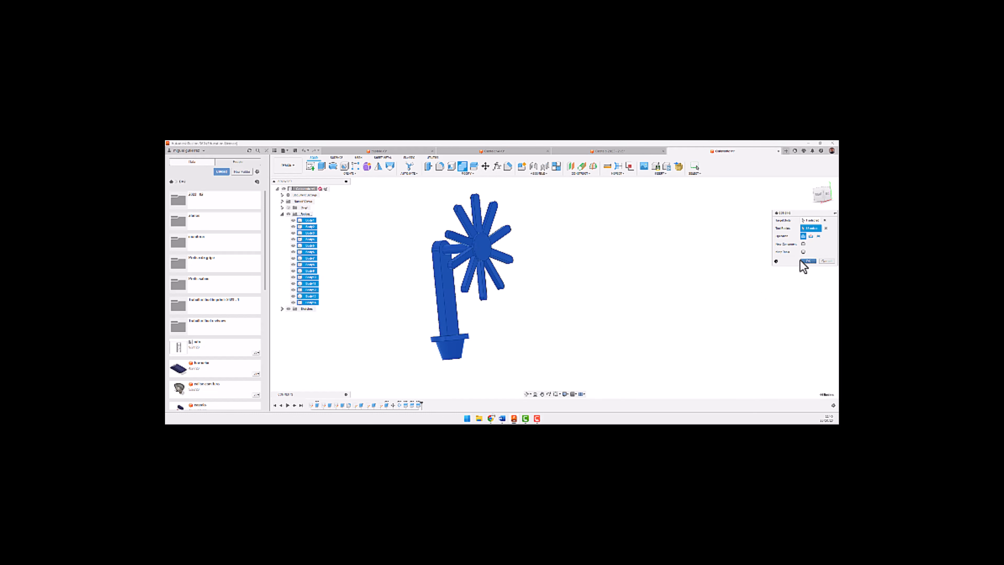
left_click(808, 261)
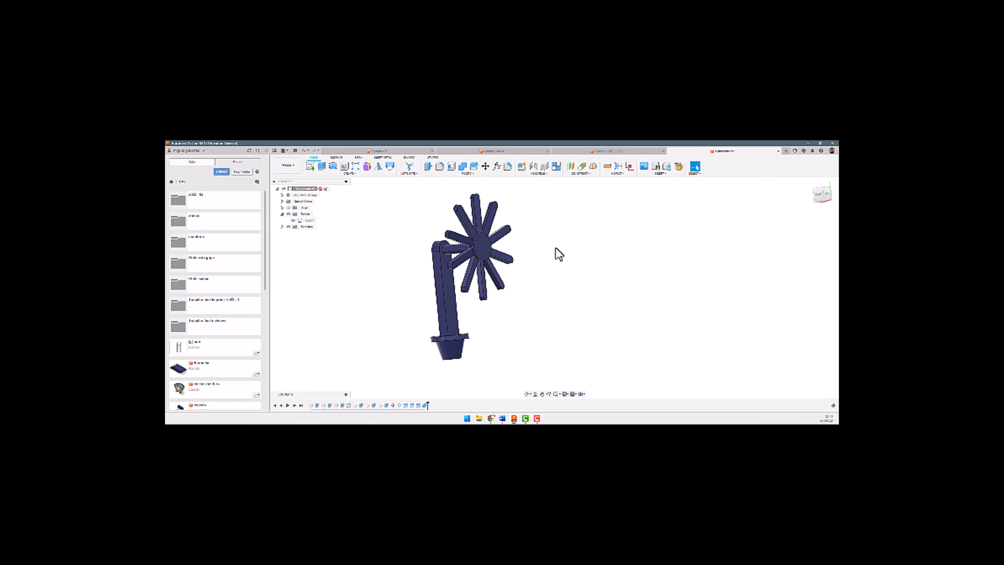
key("ctrl+z")
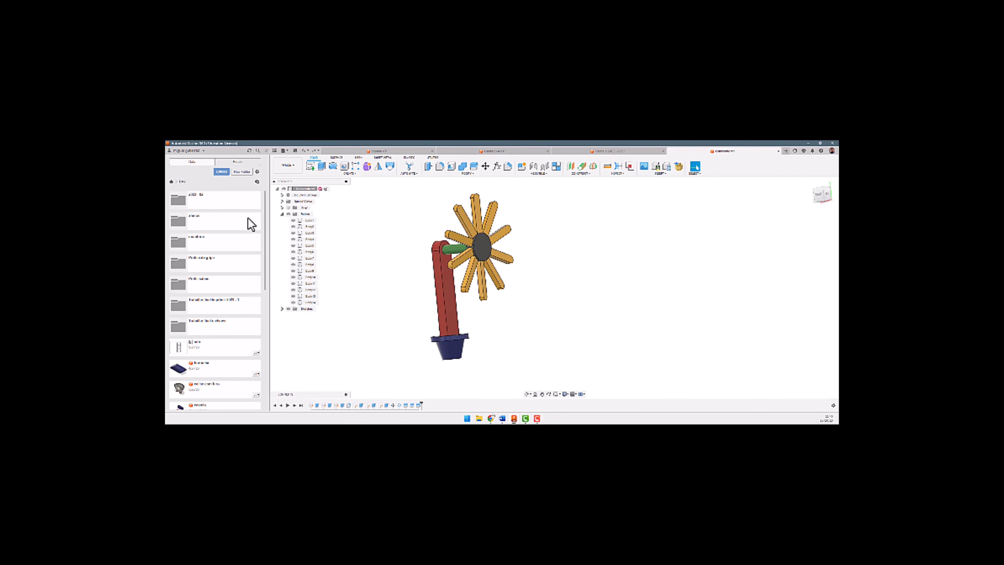
left_click(282, 214)
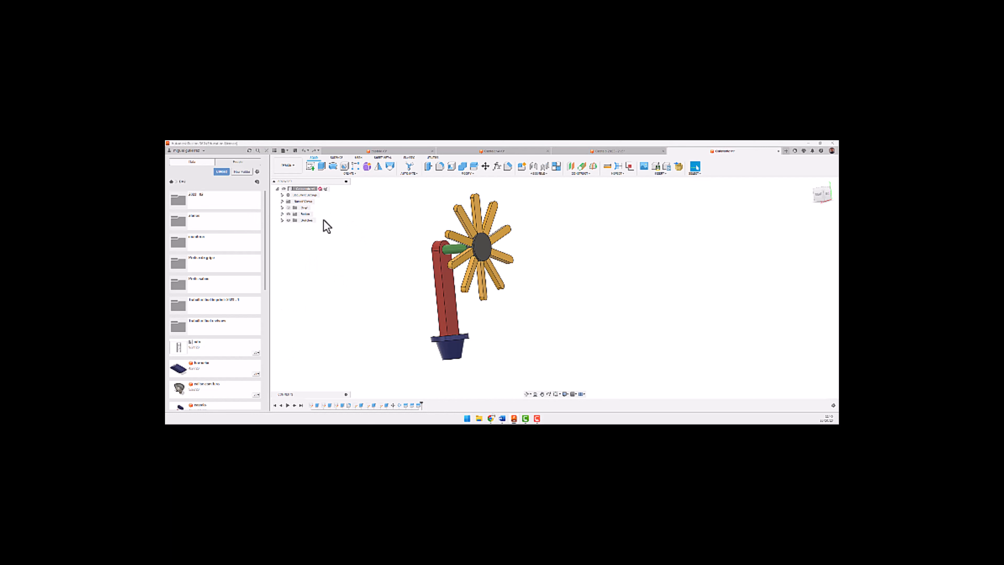
left_click(439, 265)
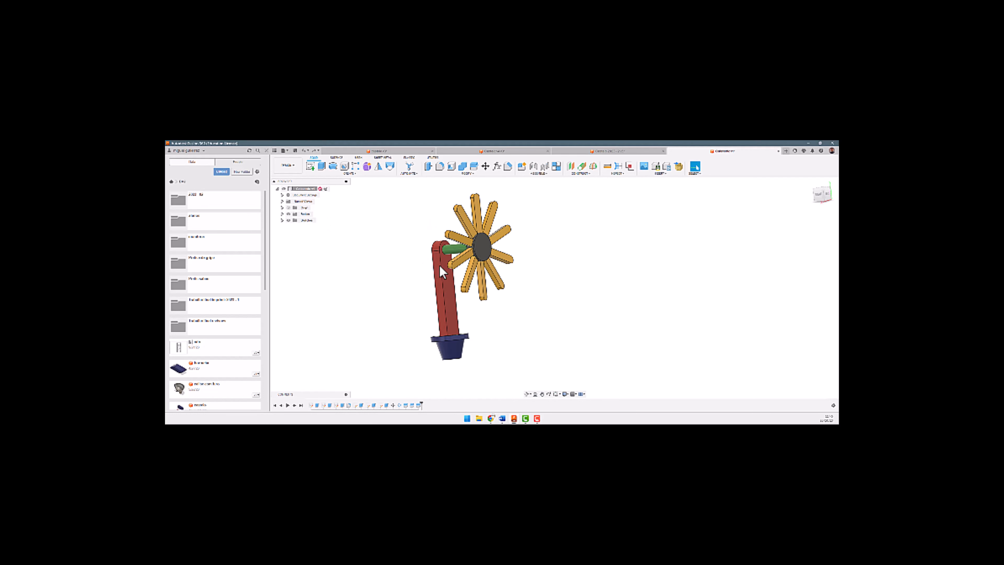
left_click(315, 190)
left_click(282, 214)
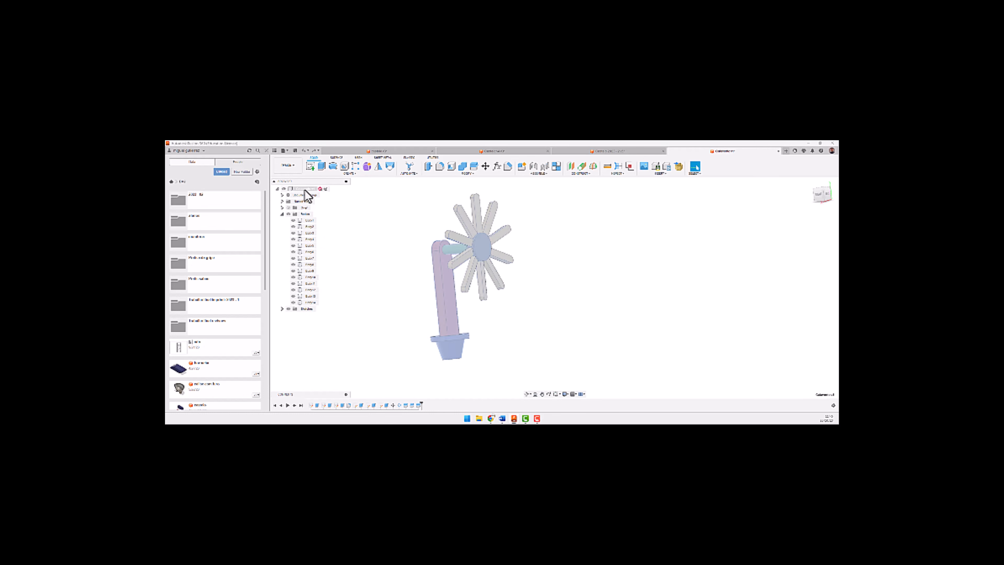
left_click(282, 214)
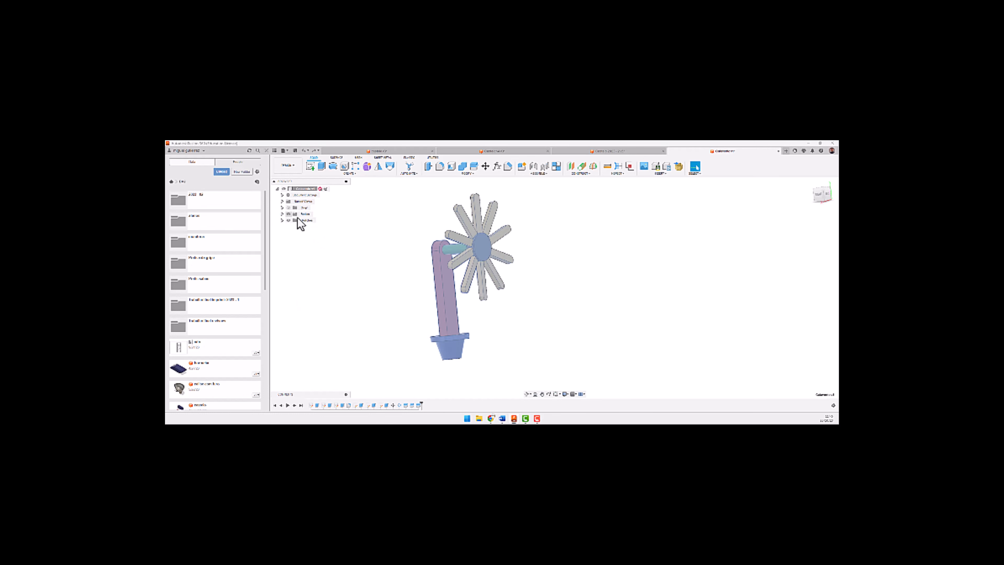
left_click(364, 219)
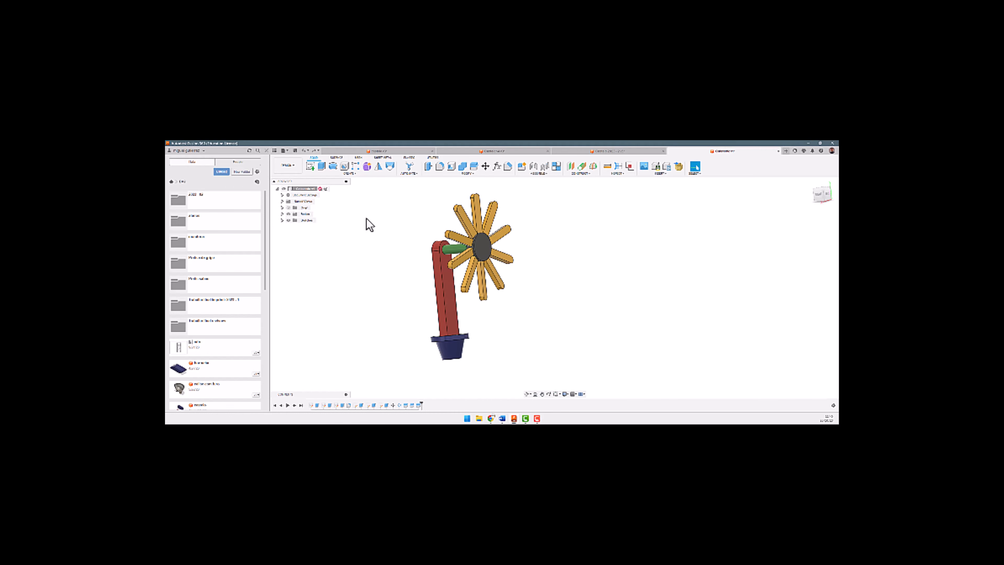
Undo the last change and save, redo it to restore the yellow blades, and save the windmill design again with the default version description.
left_click(304, 150)
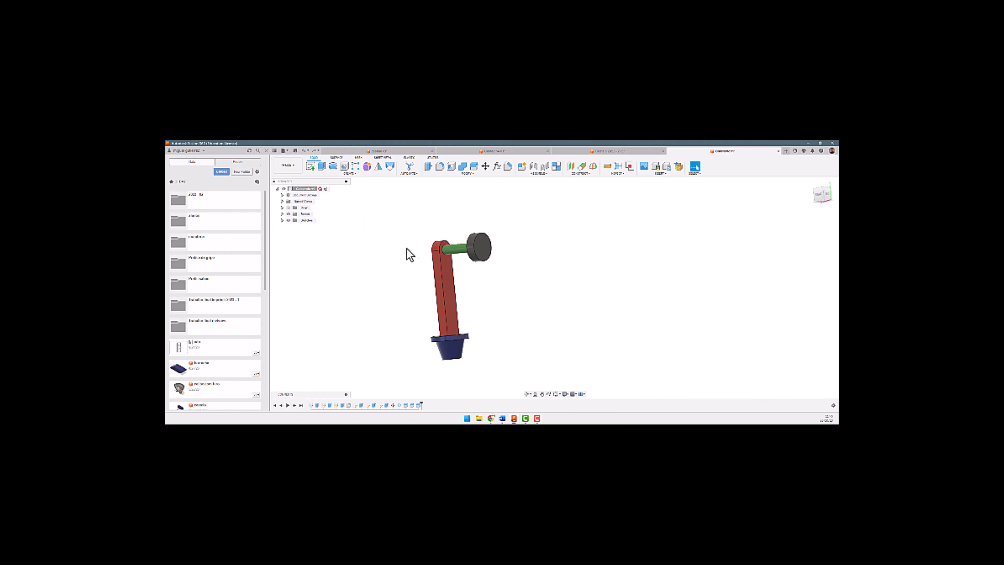
left_click(295, 152)
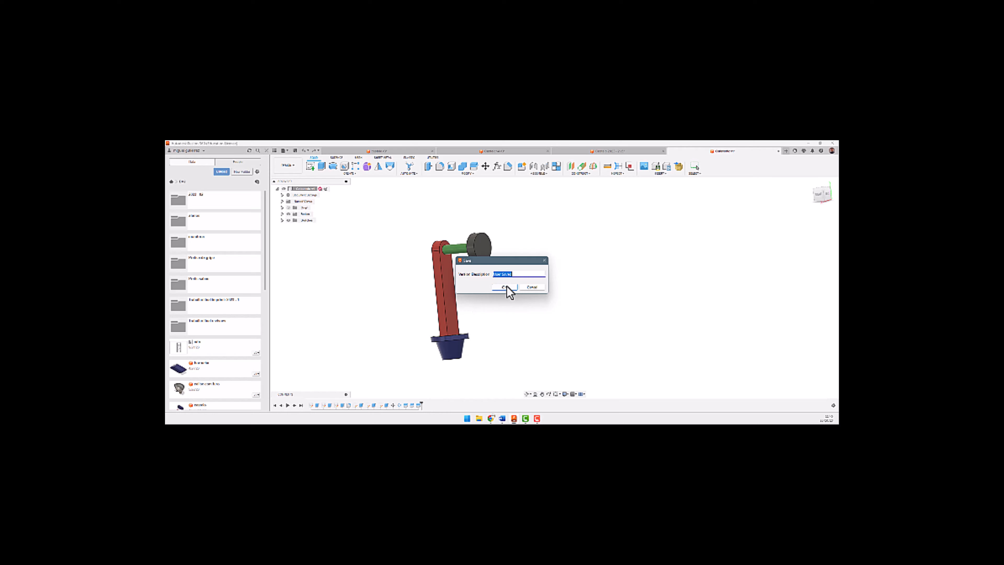
left_click(506, 287)
left_click(314, 150)
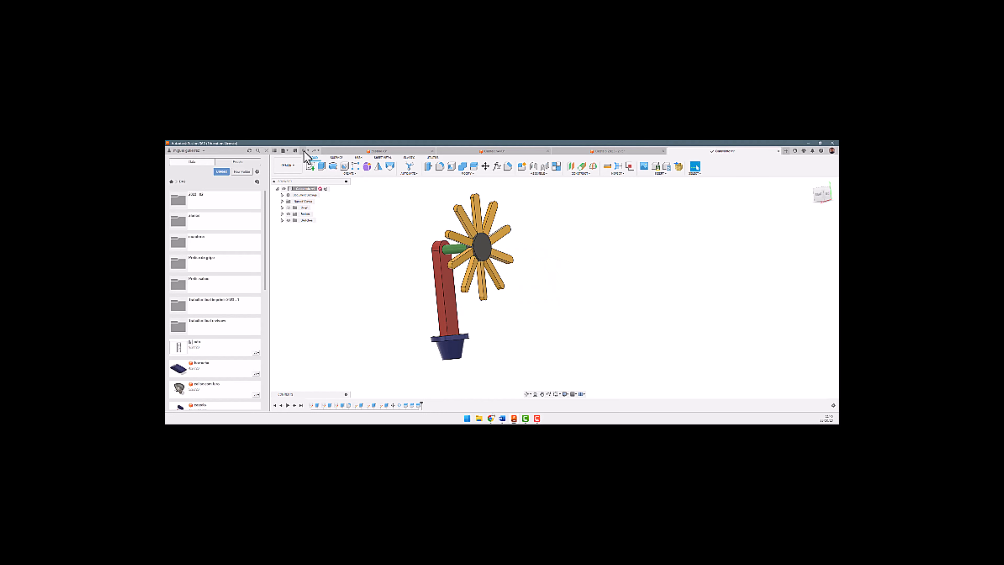
left_click(295, 151)
left_click(503, 287)
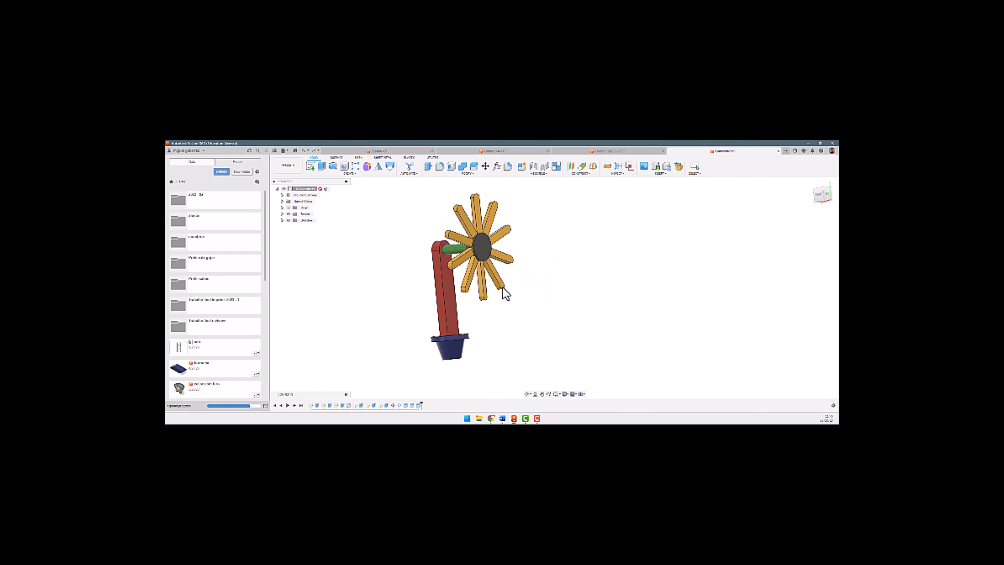
middle_click_drag(451, 310, 479, 309, "shift")
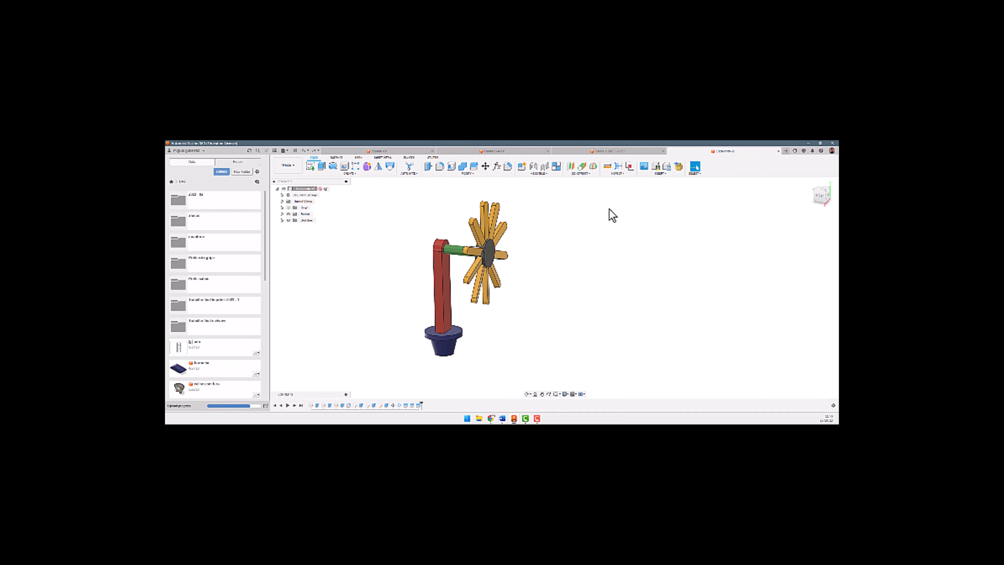
Switch to the board design with the blocks and prisms, activate its top-level component and insert the saved windmill design.
left_click(608, 151)
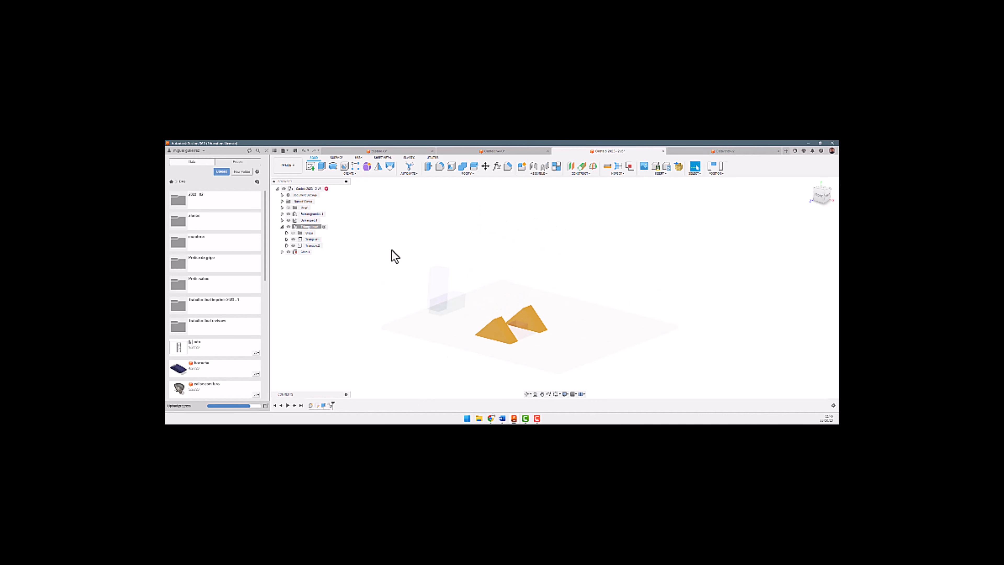
left_click(327, 189)
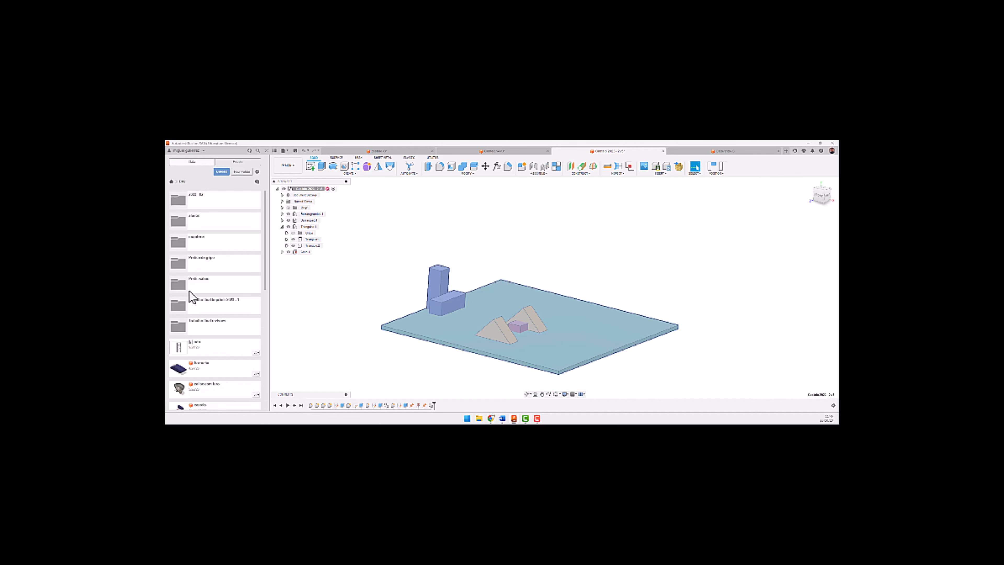
scroll(207, 343, "down", 10)
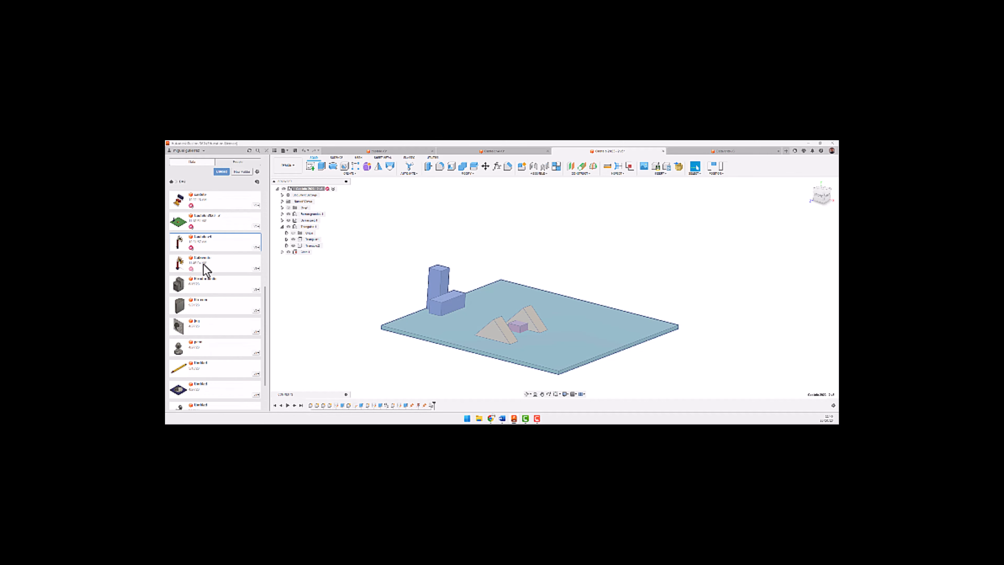
left_click(210, 263)
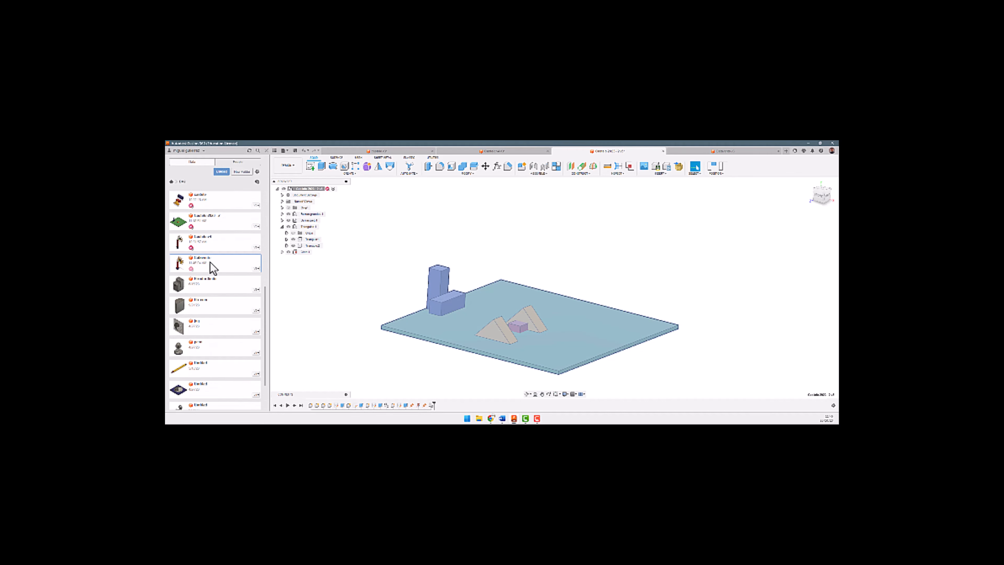
right_click(210, 263)
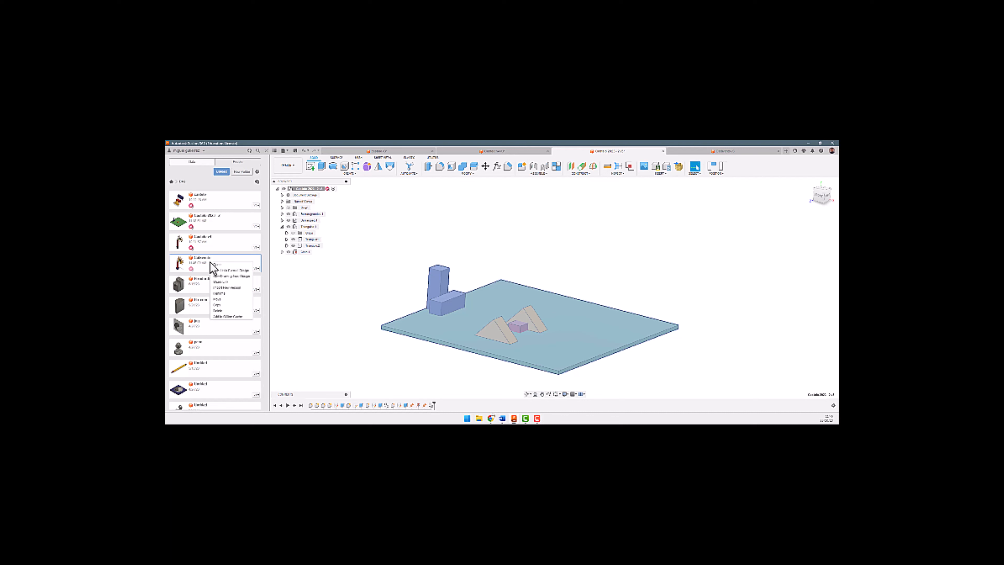
left_click(236, 269)
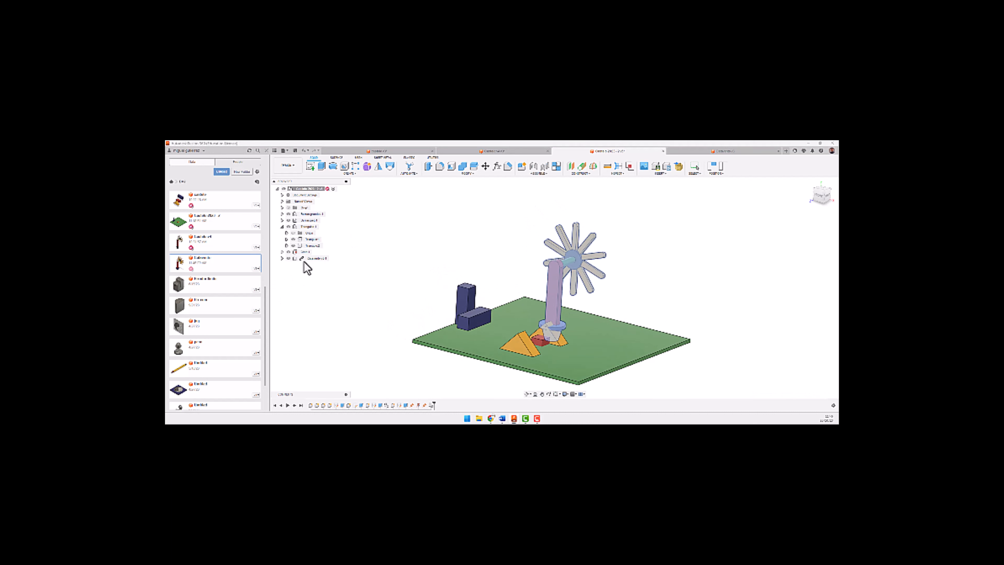
scroll(301, 263, "down", 3)
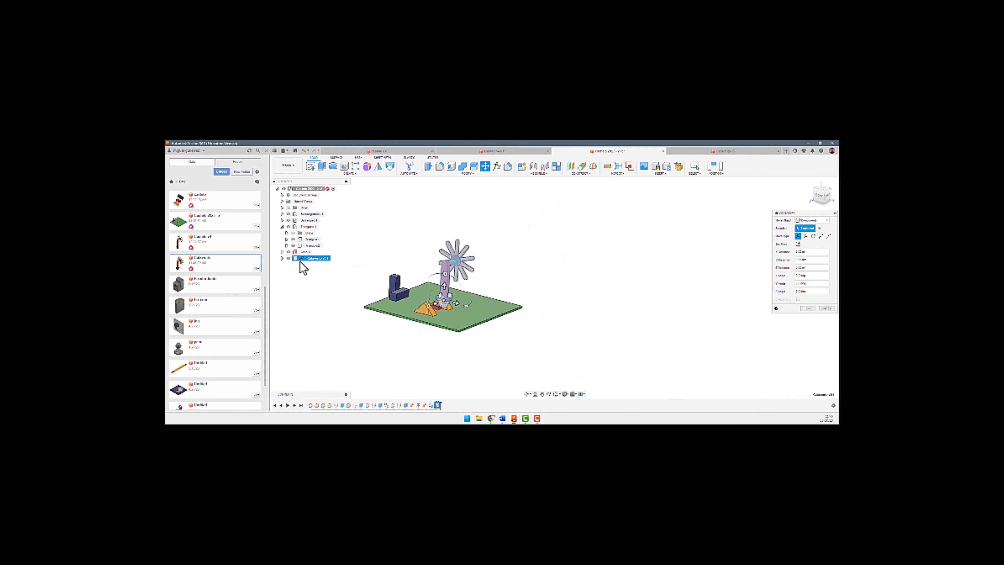
scroll(457, 292, "up", 2)
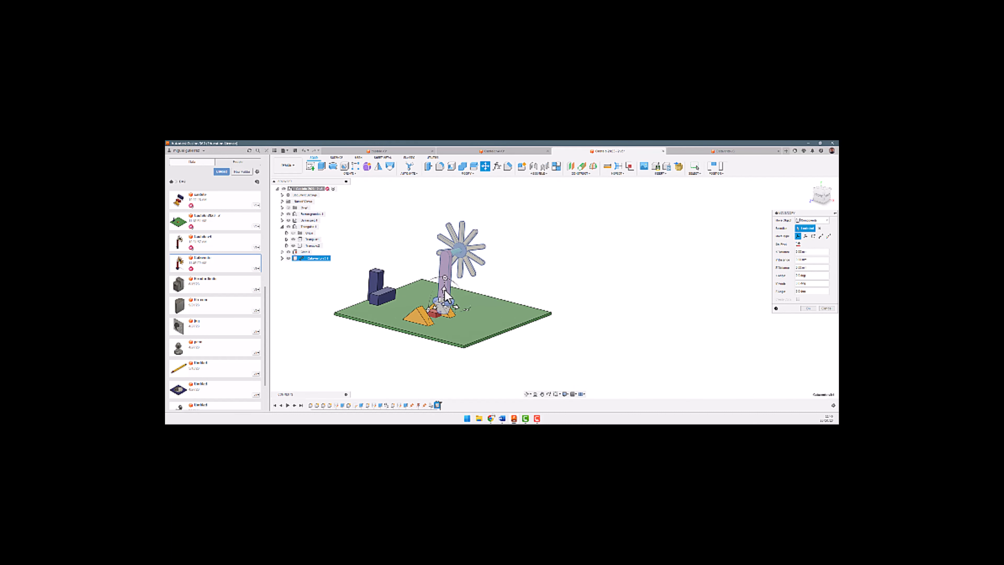
middle_click_drag(457, 293, 435, 284, "shift")
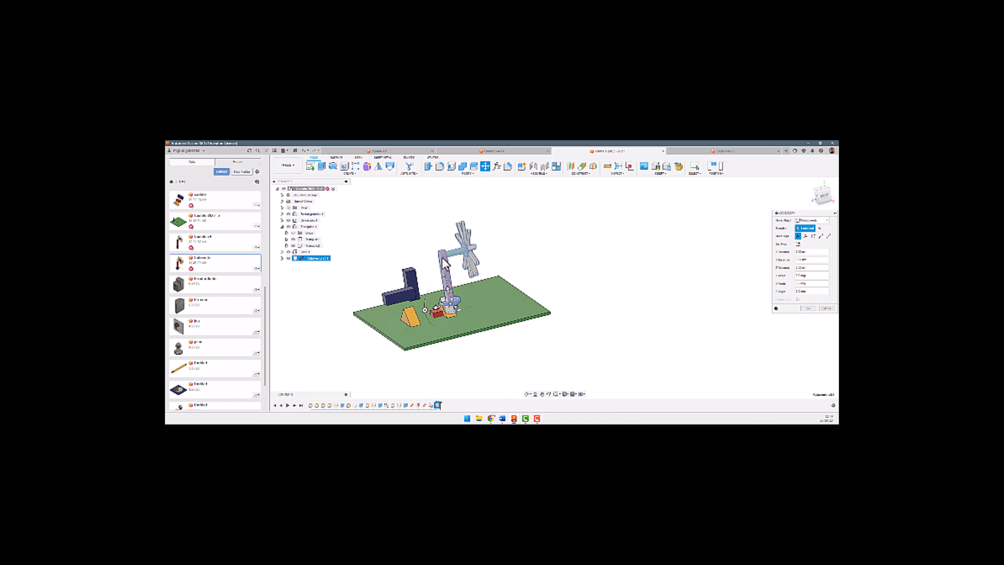
left_click_drag(432, 305, 406, 334)
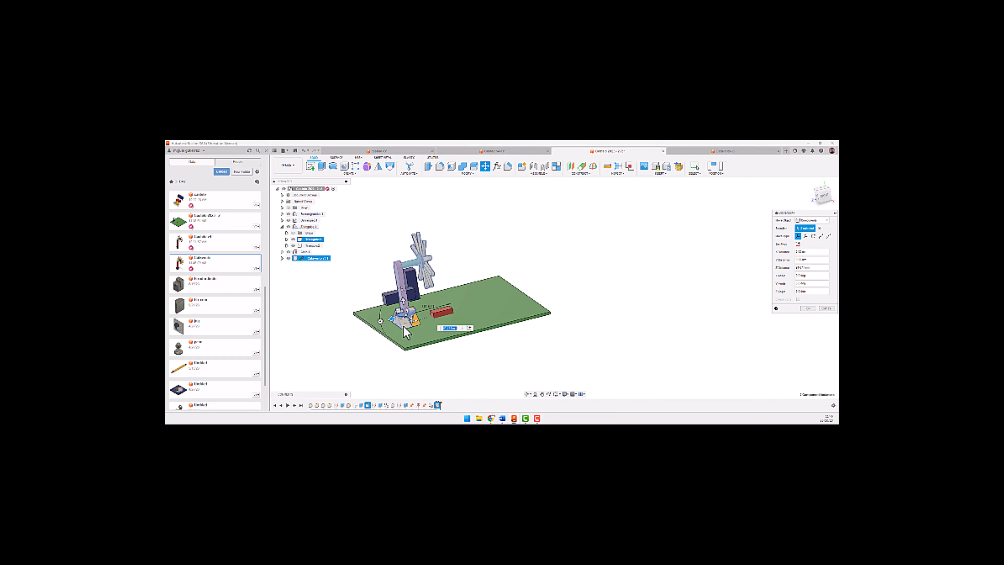
left_click(819, 228)
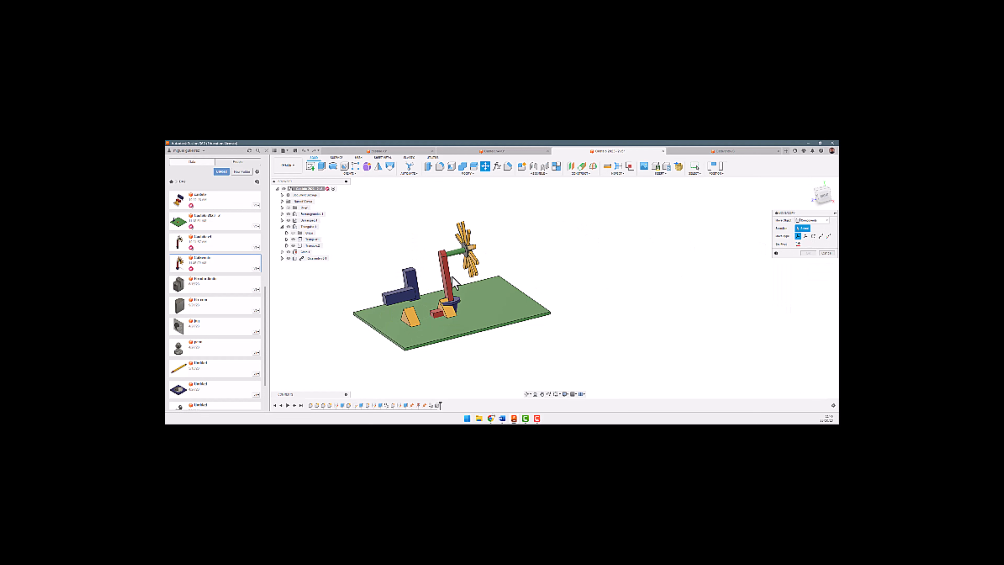
Move the inserted windmill to the back corner of the green board, behind the blue blocks.
left_click(437, 280)
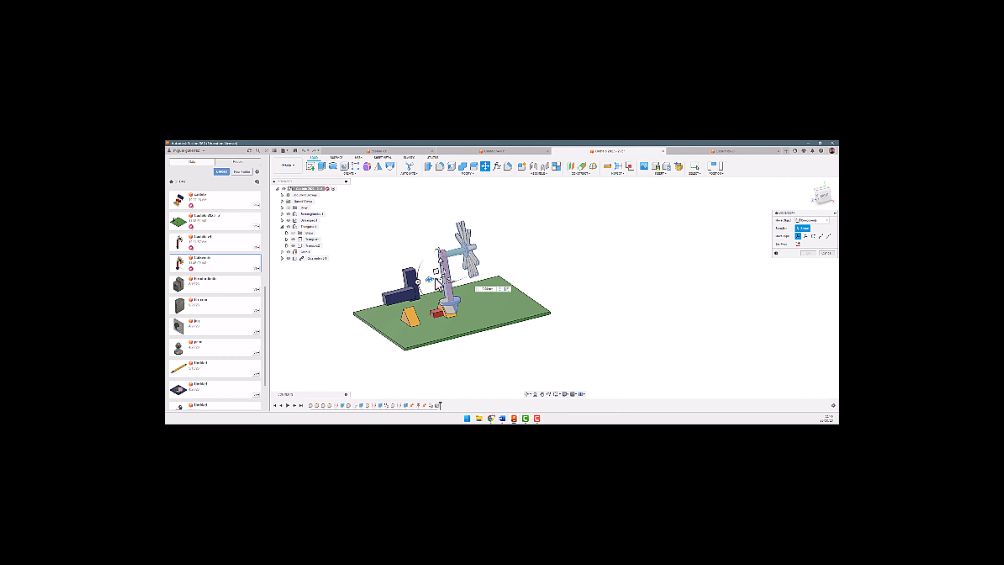
left_click_drag(438, 284, 362, 281)
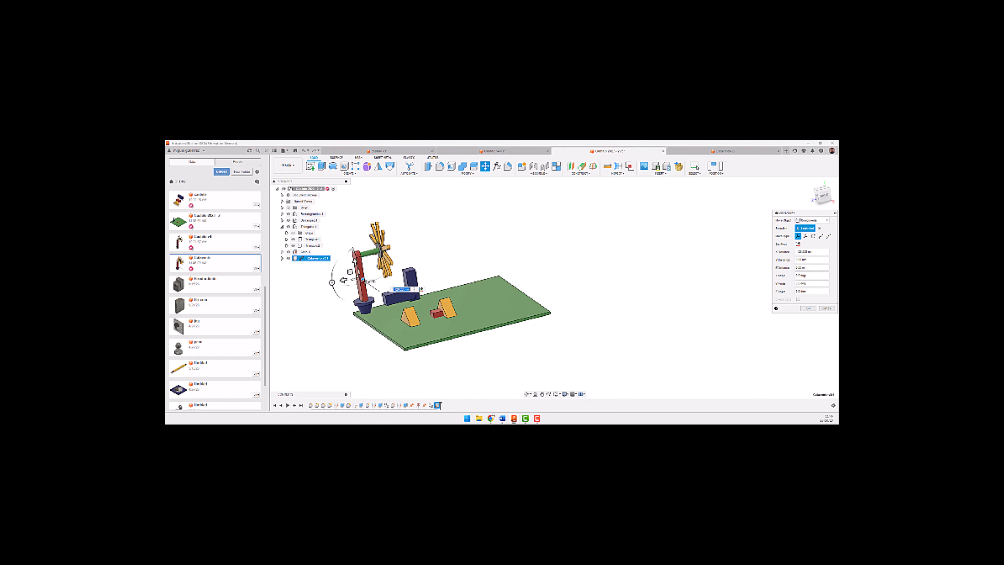
left_click(807, 308)
middle_click_drag(711, 300, 624, 356, "shift")
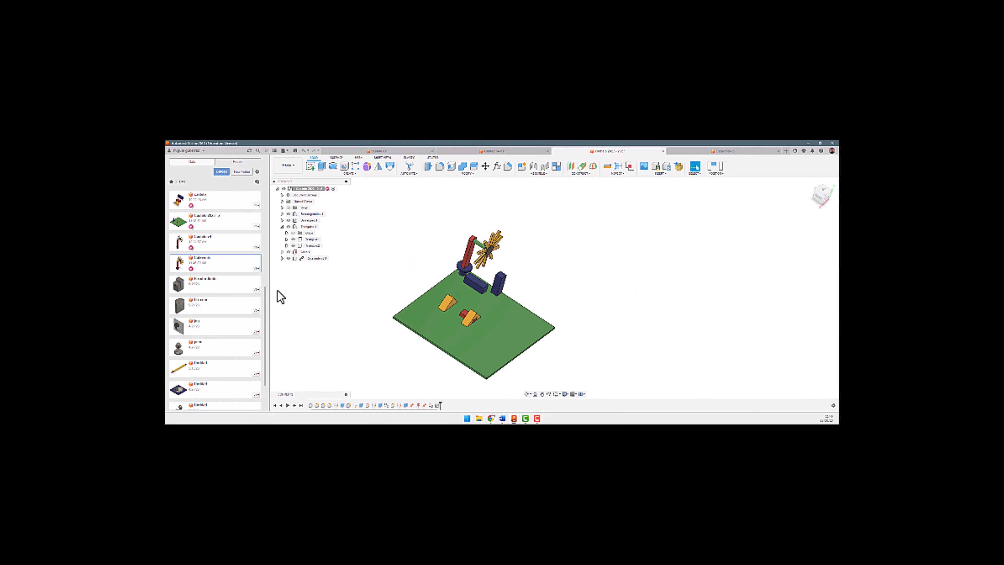
Start editing the inserted windmill in place, capturing its new position, and finish the in-place edit.
left_click(302, 258)
scroll(455, 253, "up", 3)
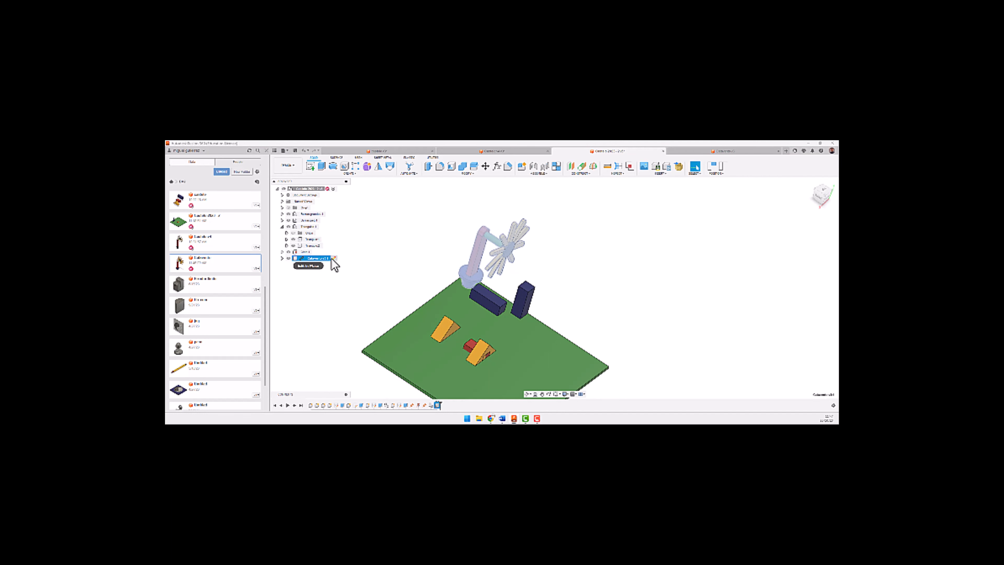
left_click(335, 259)
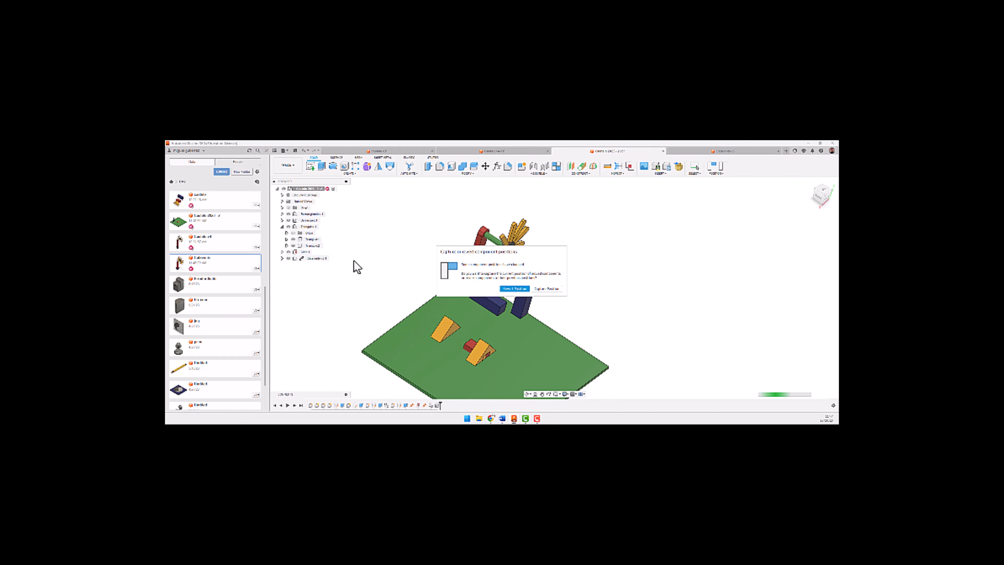
left_click(544, 288)
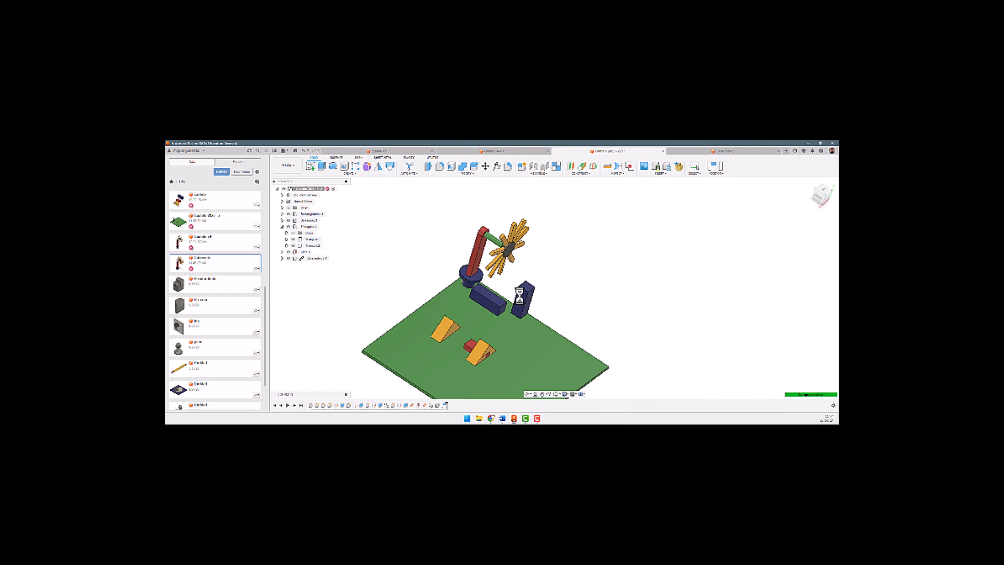
middle_click_drag(513, 298, 491, 265, "shift")
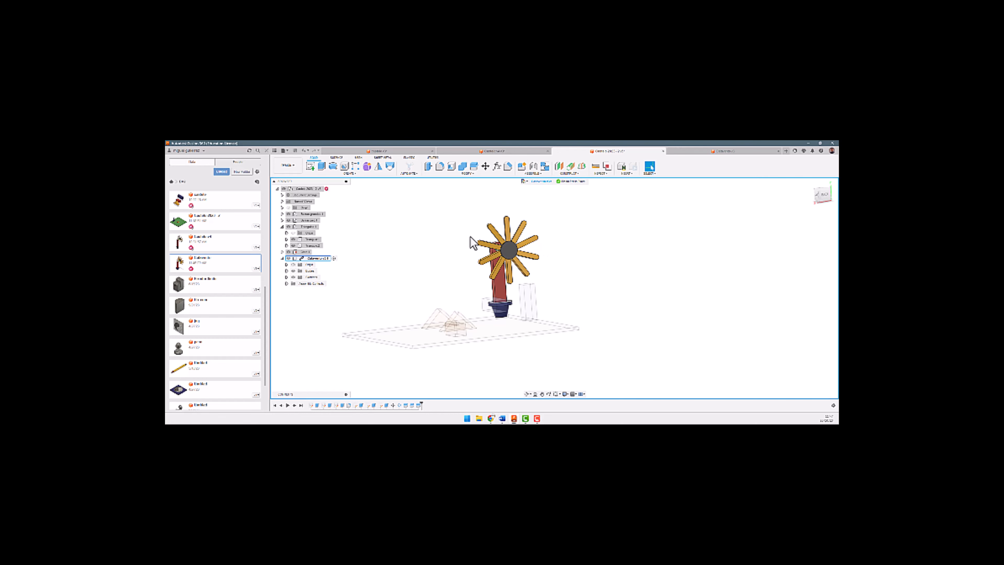
left_click(563, 180)
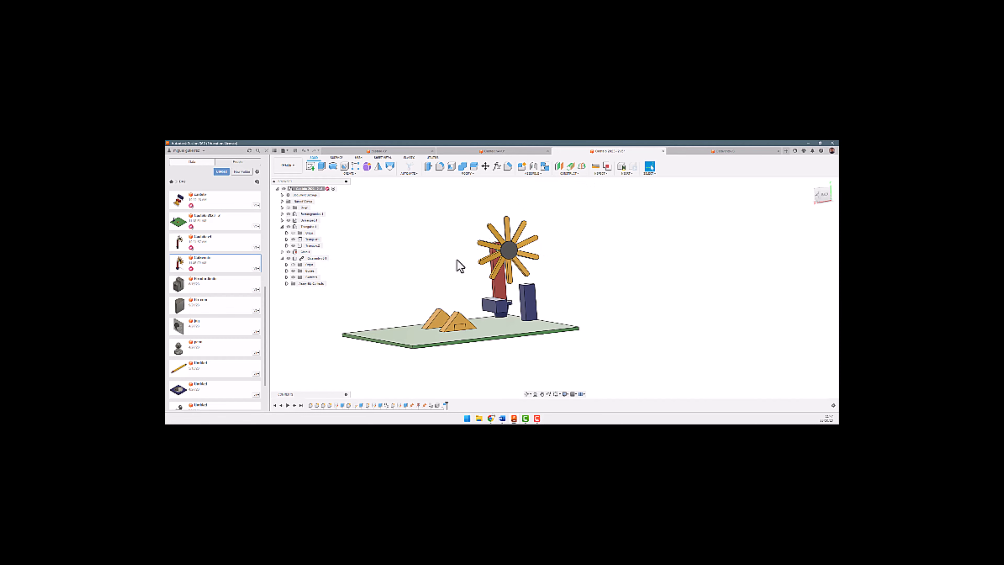
middle_click_drag(480, 261, 485, 308, "shift")
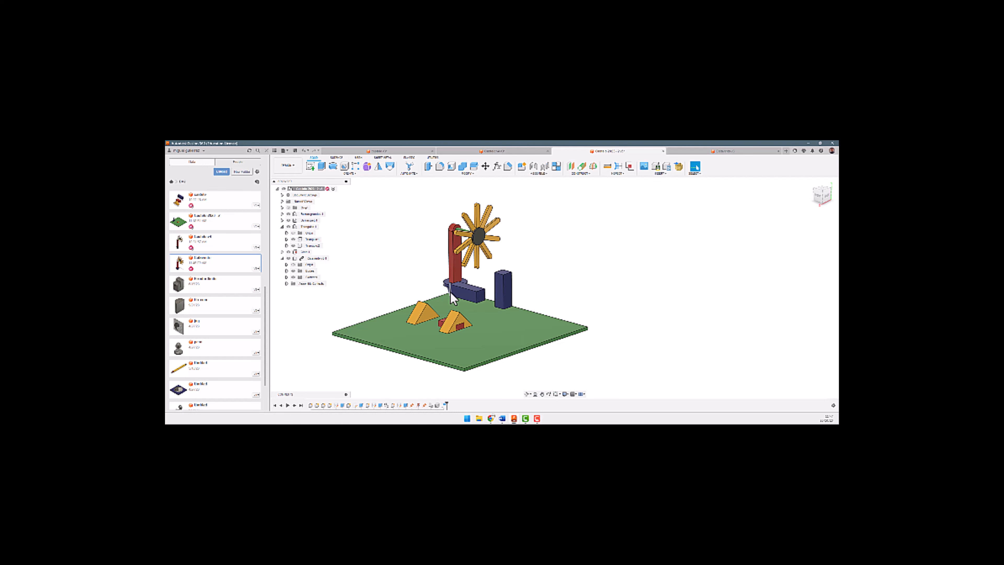
Apply the blue paint appearance to one blade in the separate windmill design and save it with the default version description.
left_click(304, 258)
left_click(683, 152)
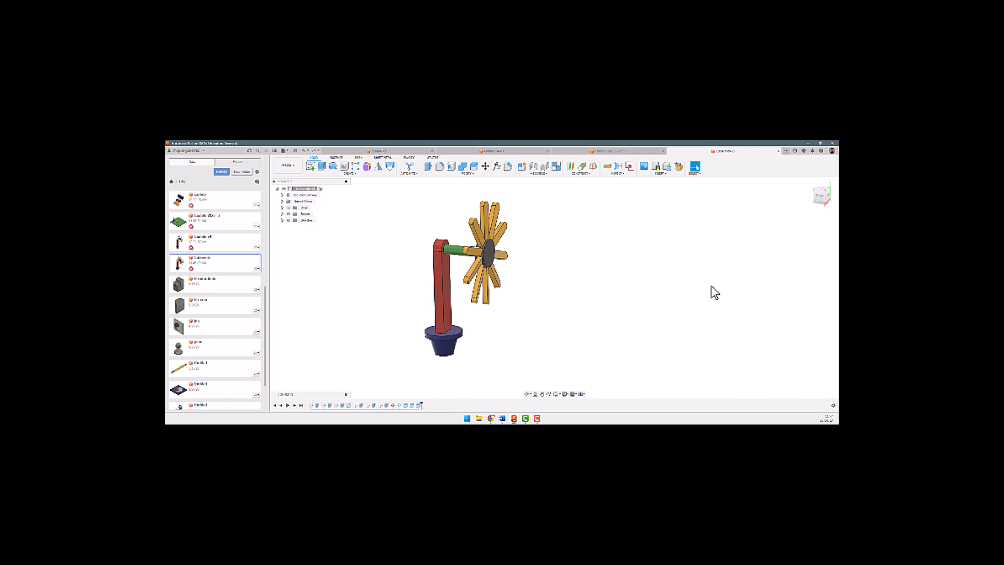
key("a")
left_click_drag(769, 263, 474, 252)
middle_click_drag(520, 307, 549, 294, "shift")
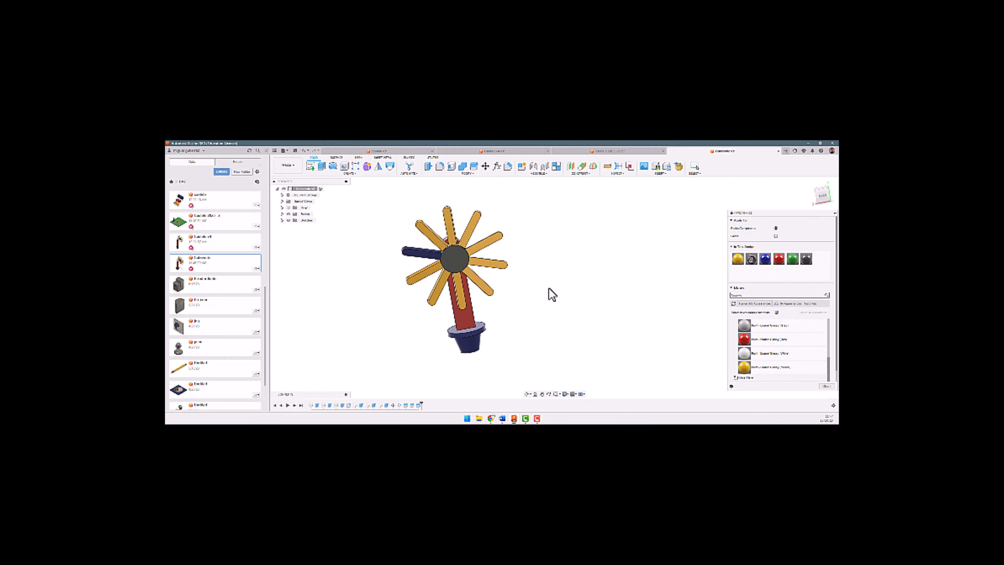
left_click(294, 149)
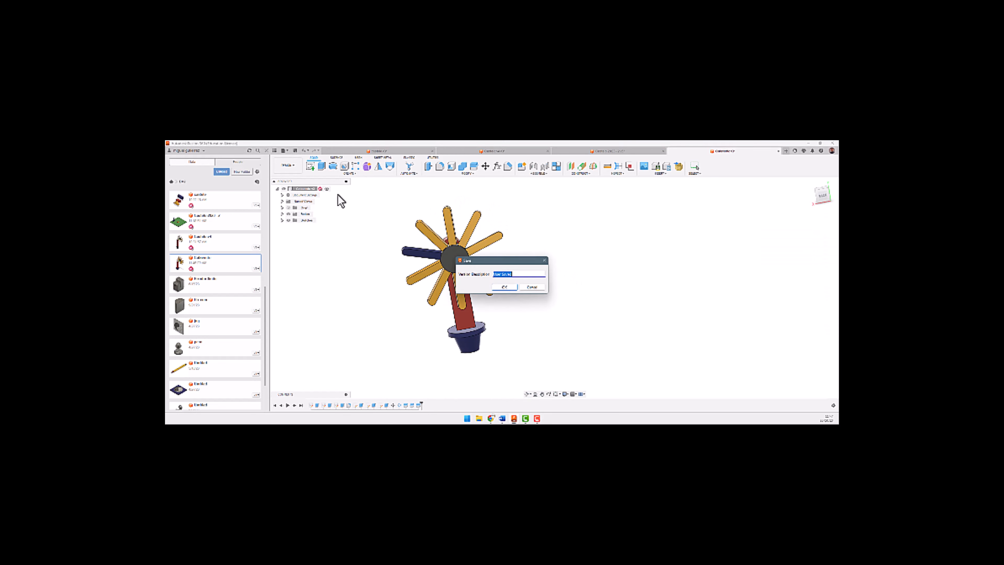
left_click(501, 287)
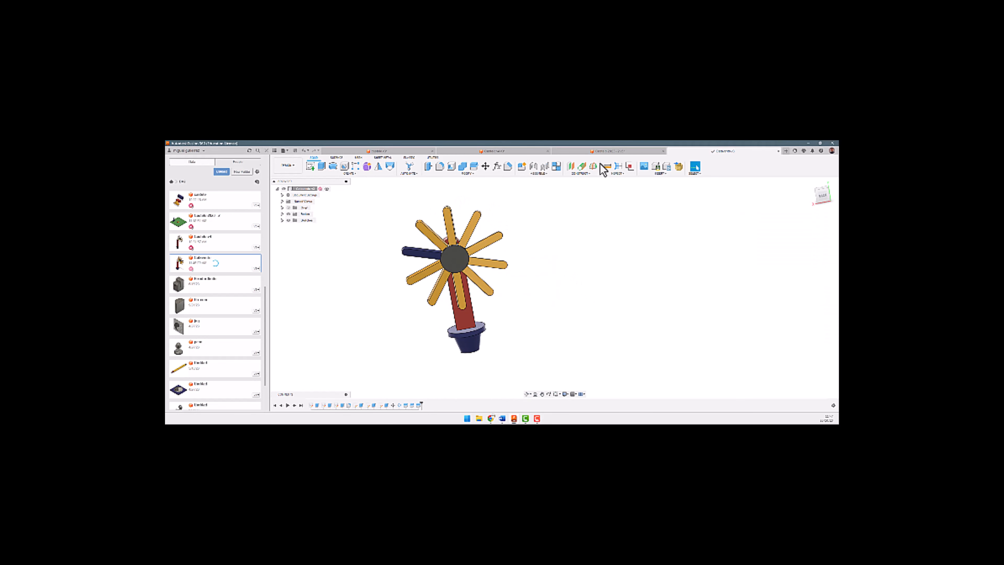
Return to the board design and update the linked windmill to its latest saved version.
left_click(577, 154)
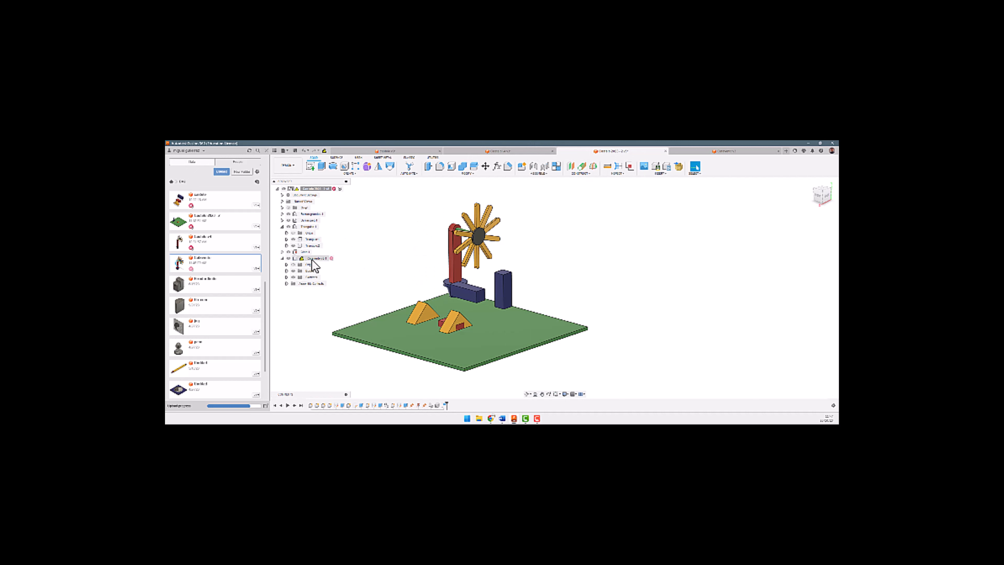
mouse_move(302, 259)
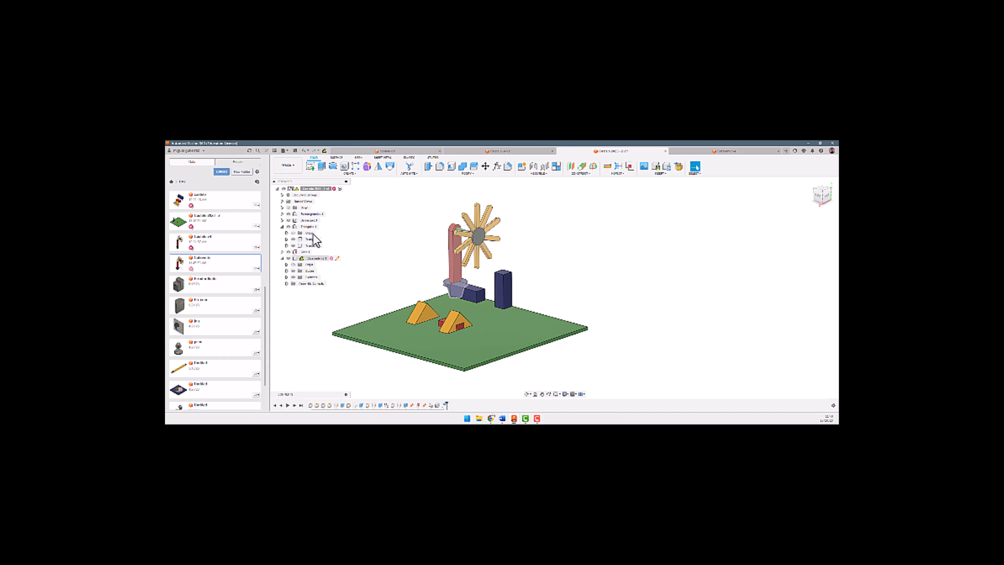
left_click(325, 150)
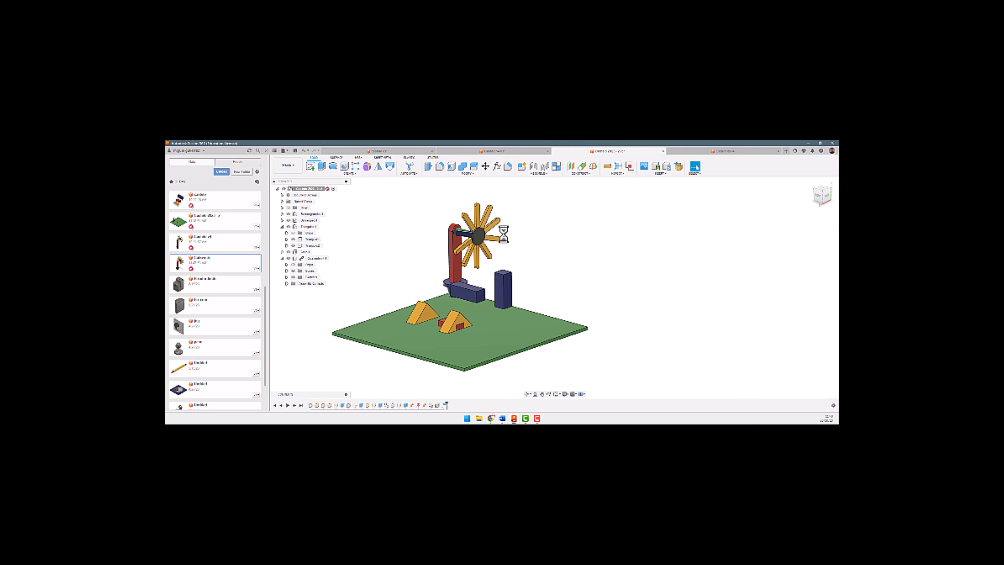
scroll(526, 233, "up", 5)
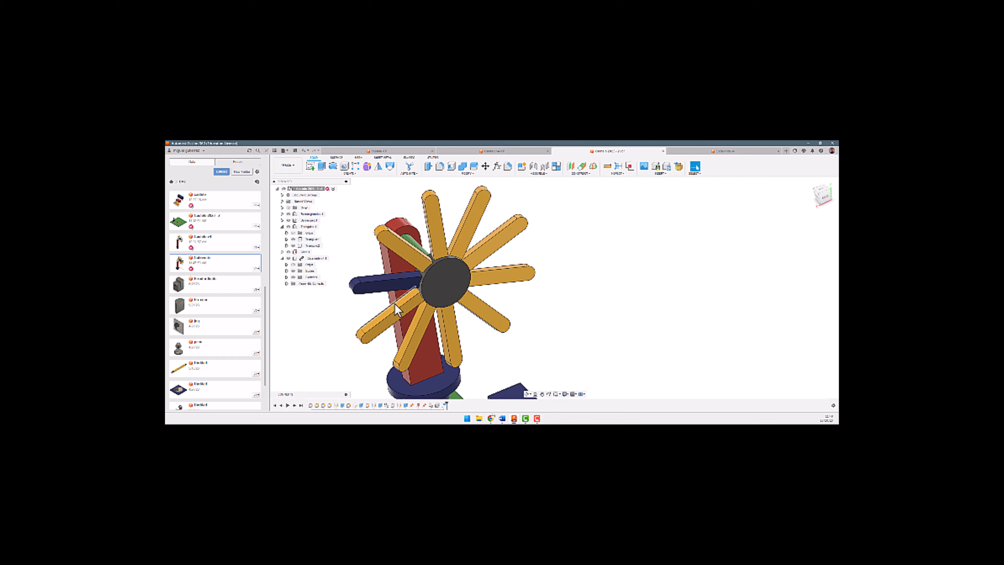
Compare the windmill in its own design with the updated copy in the board design.
left_click(708, 151)
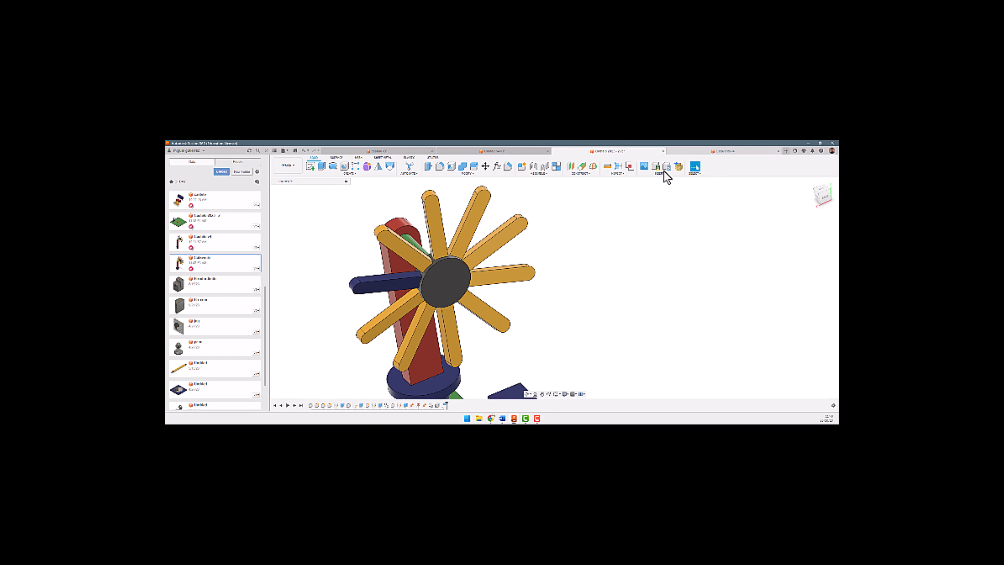
mouse_move(538, 262)
middle_mouse_down("shift")
mouse_move(544, 272)
mouse_move(556, 264)
middle_mouse_up("shift")
scroll(526, 292, "down", 2)
scroll(489, 236, "up", 2)
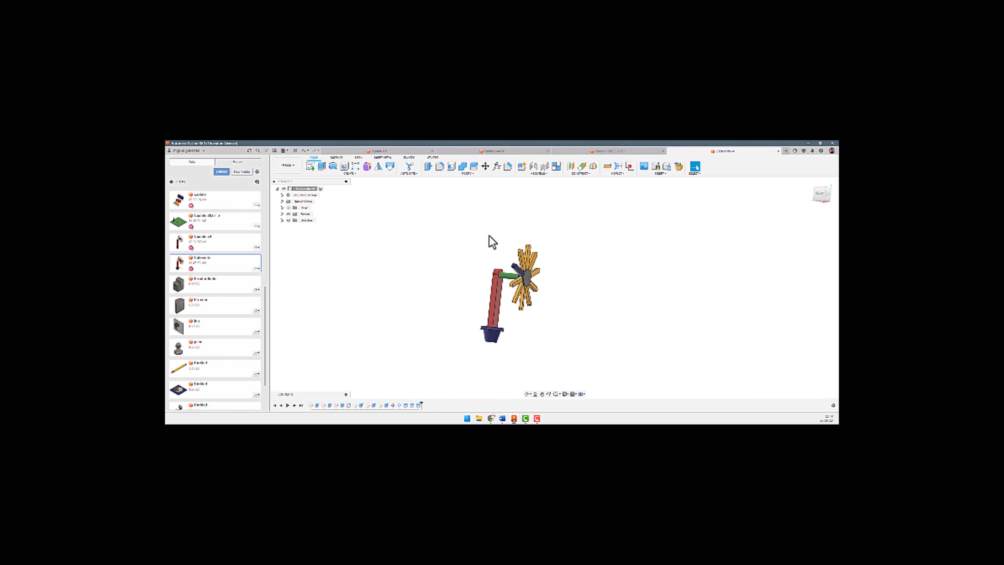
left_click(579, 153)
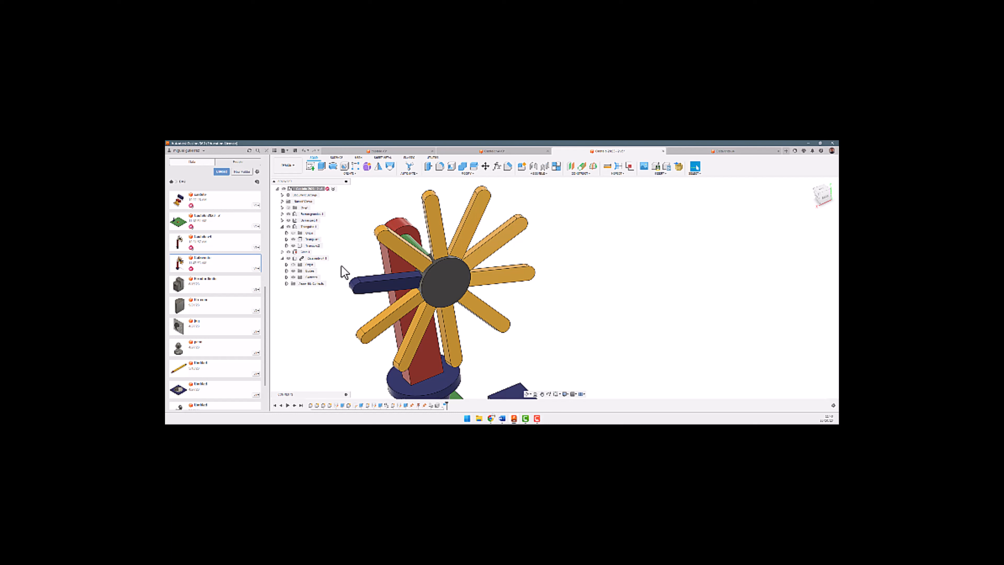
Break the link between the inserted windmill component and its source design.
double_click(310, 257)
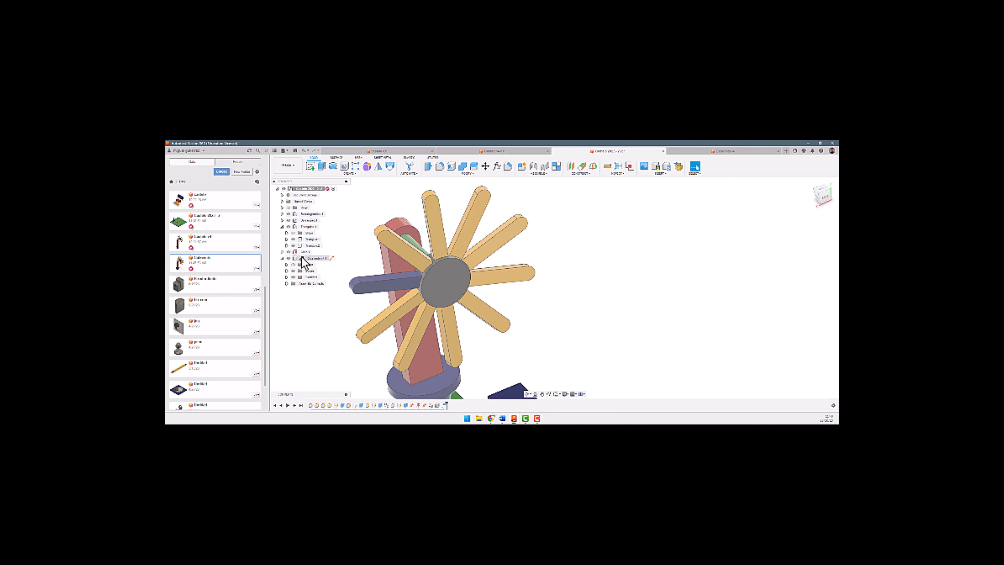
right_click(309, 258)
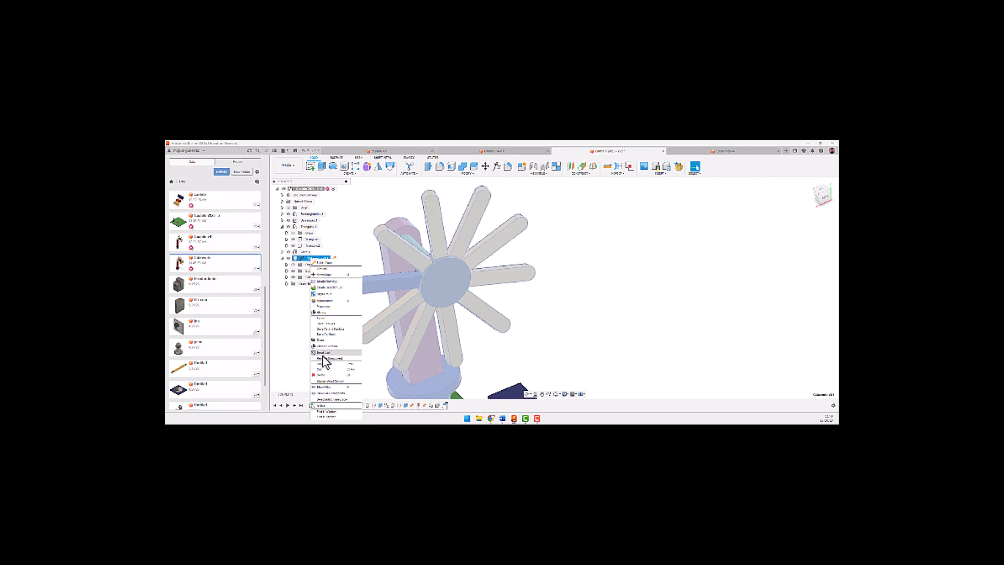
left_click(322, 353)
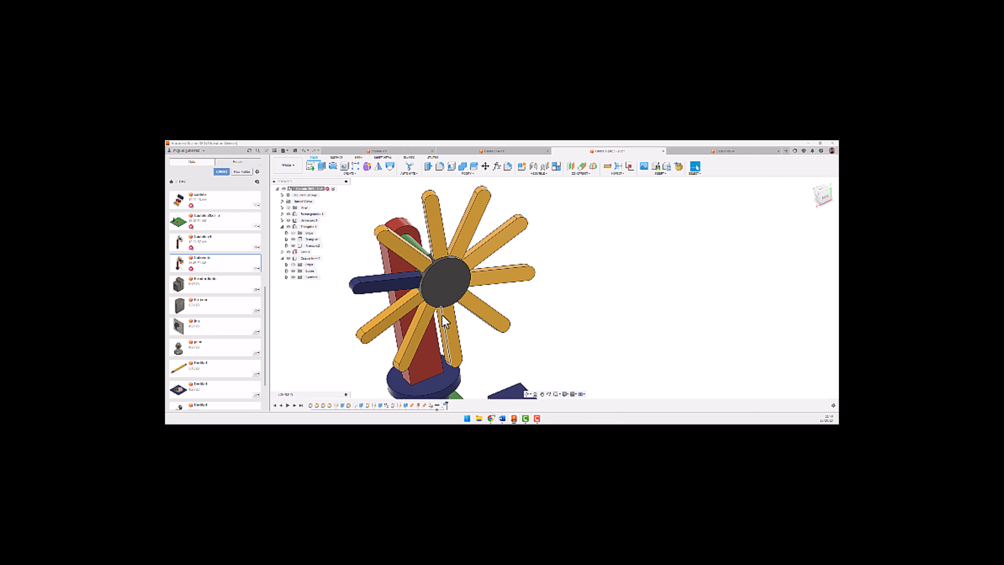
Activate the unlinked windmill component and review the features in its timeline.
left_click(310, 258)
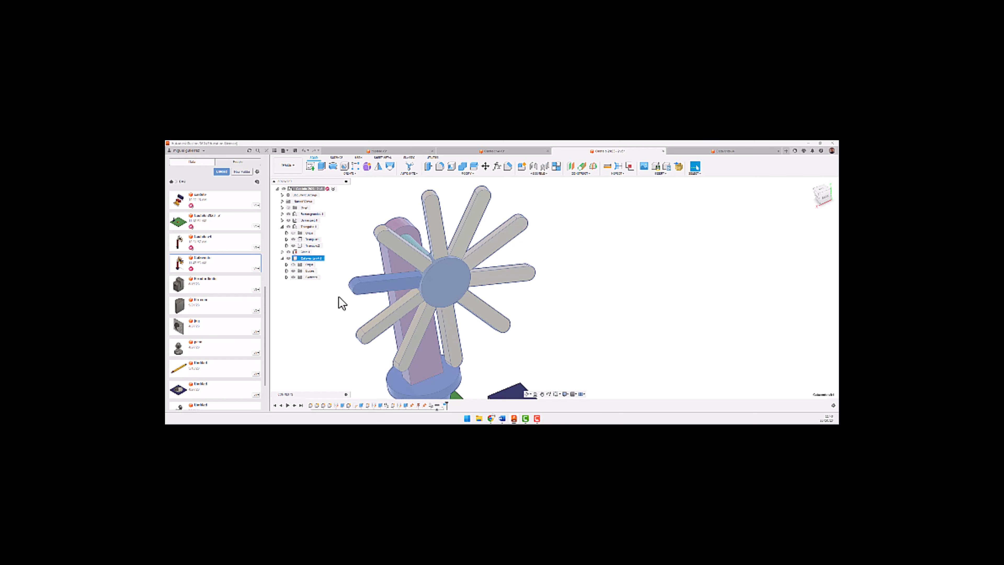
left_click(327, 258)
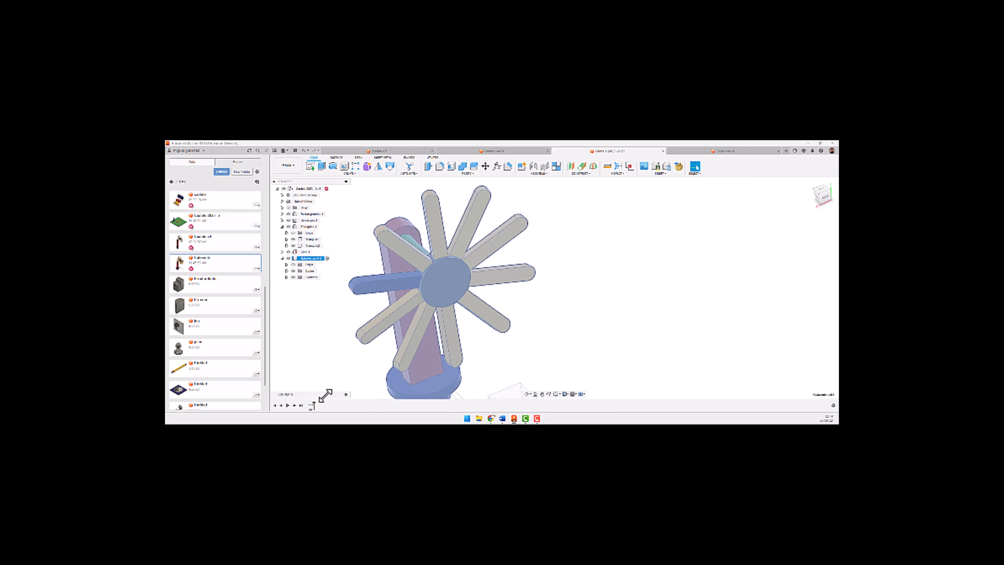
left_click(310, 409)
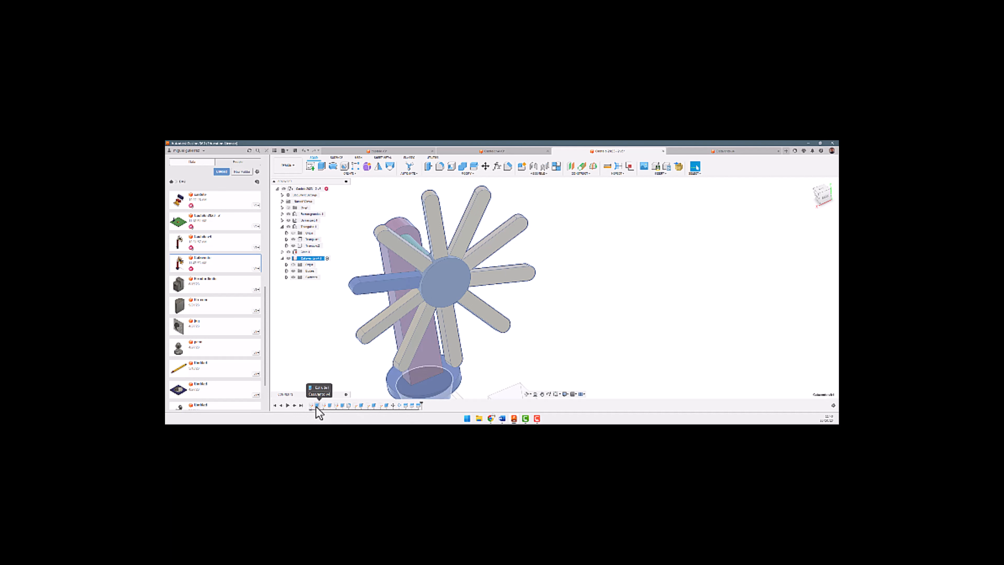
left_click(561, 297)
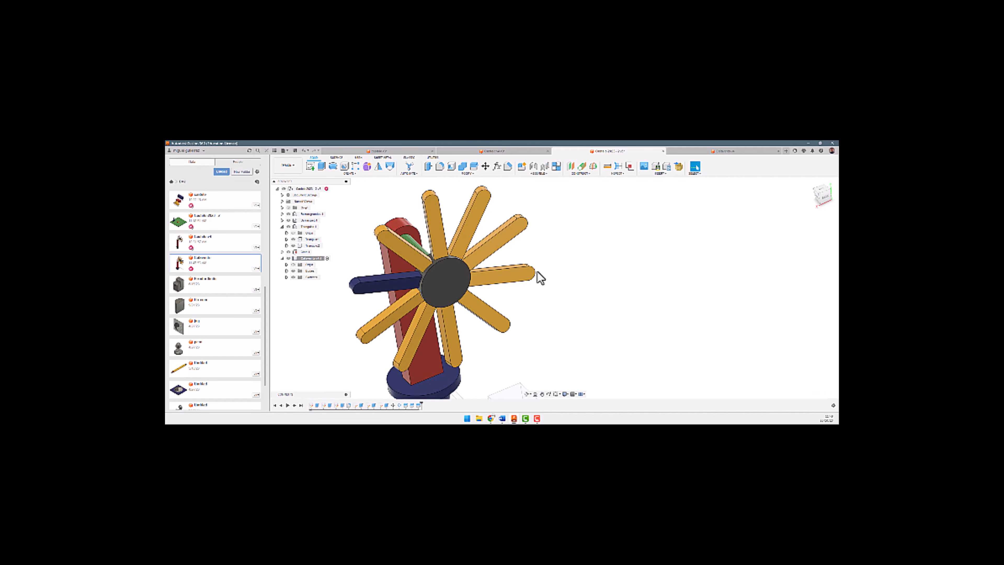
middle_click_drag(538, 276, 544, 285, "shift")
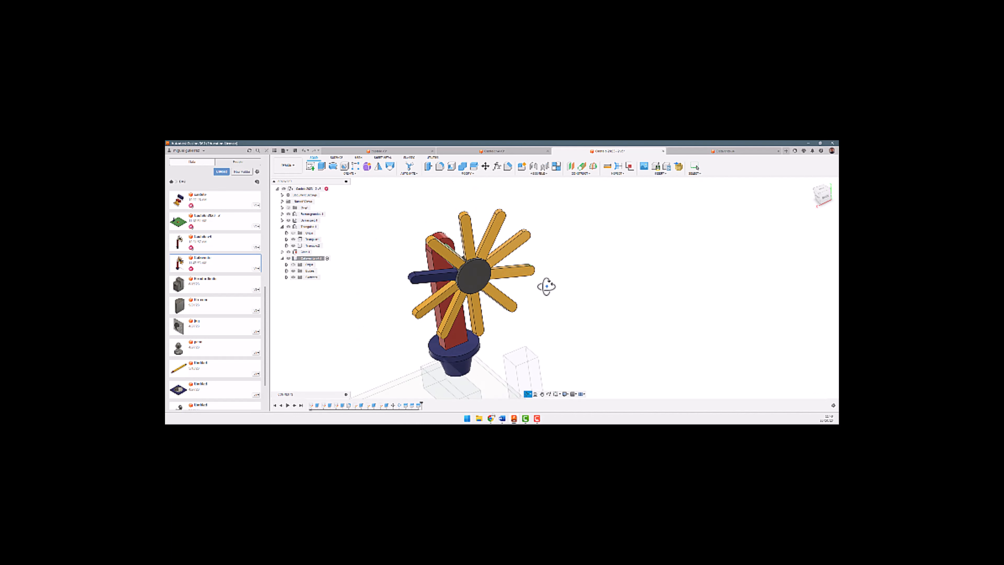
Select and deselect the windmill component, and collapse the prism and windmill components in the browser tree.
left_click(310, 258)
scroll(429, 290, "down", 3)
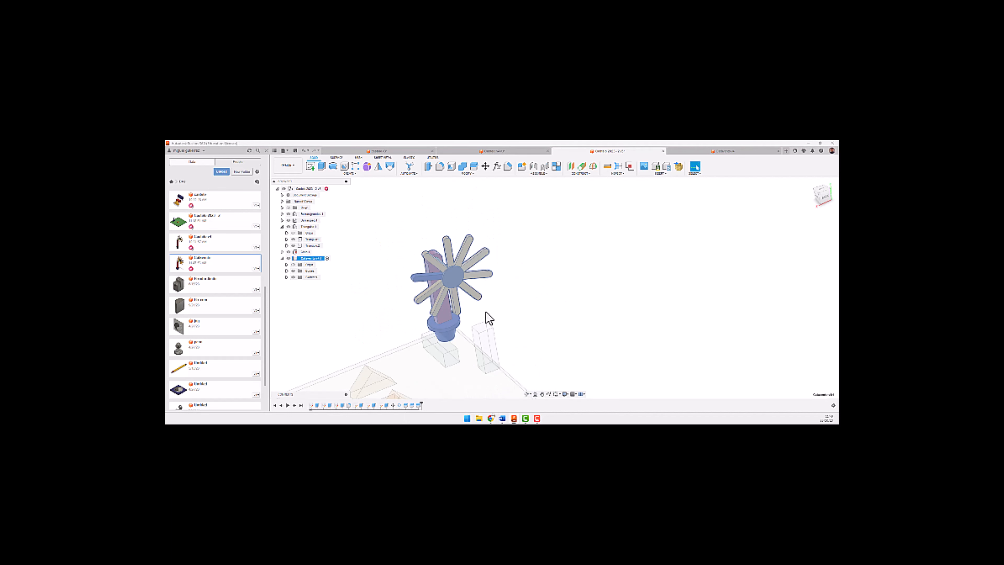
left_click(513, 296)
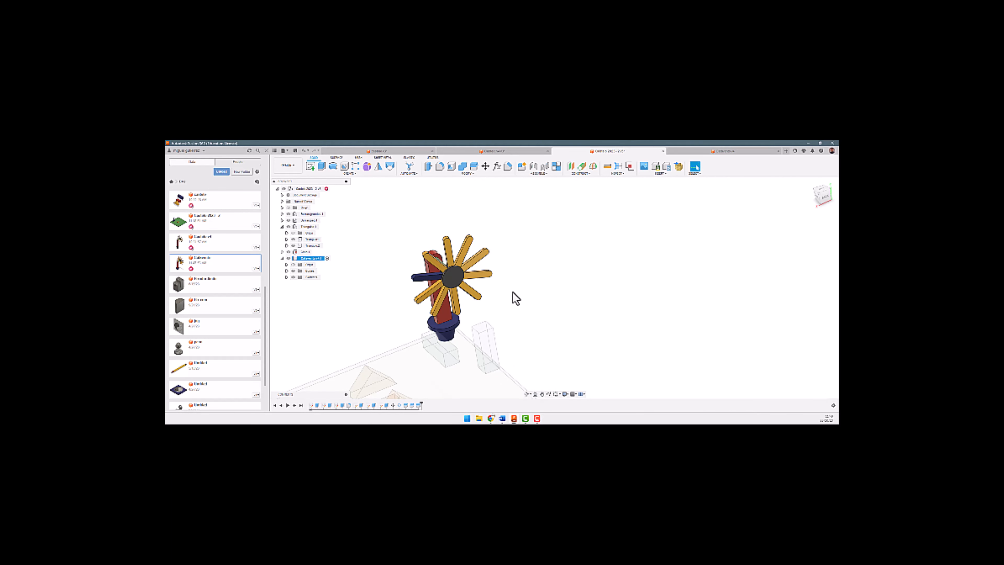
scroll(632, 258, "down", 3)
left_click(282, 226)
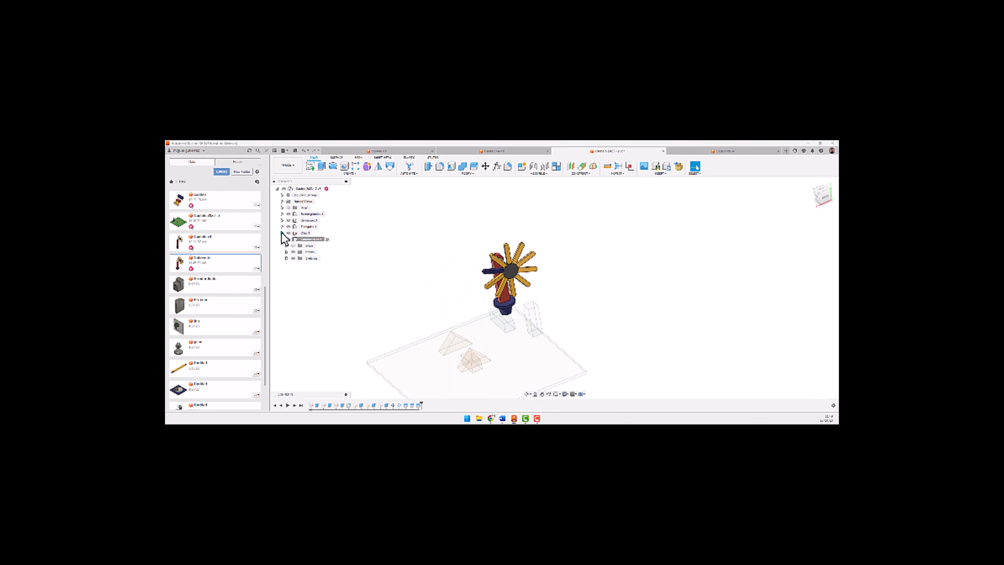
left_click(282, 239)
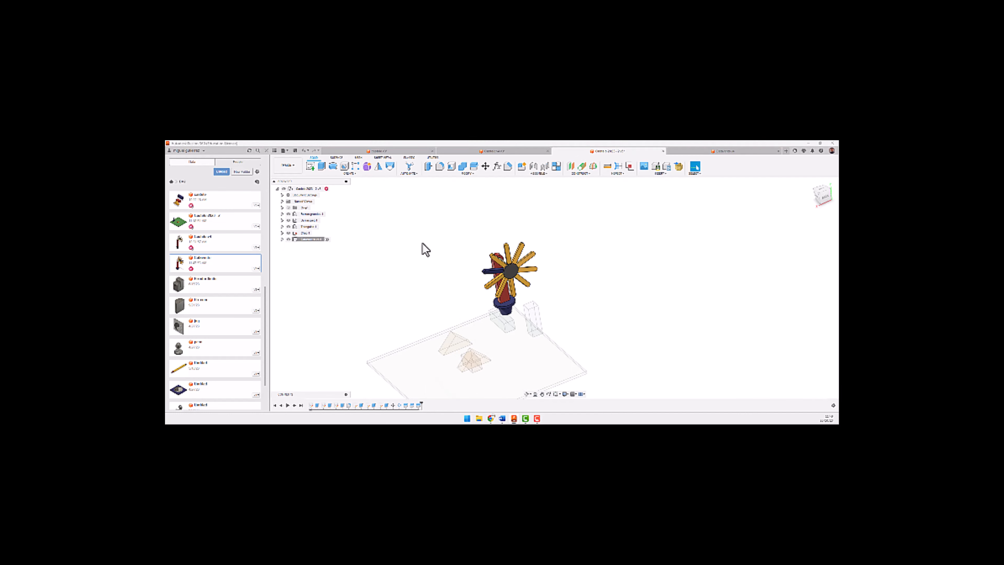
Switch to the separate windmill design and change its blue blade back to yellow.
scroll(497, 270, "up", 2)
scroll(497, 269, "down", 2)
middle_click_drag(445, 263, 455, 259, "shift")
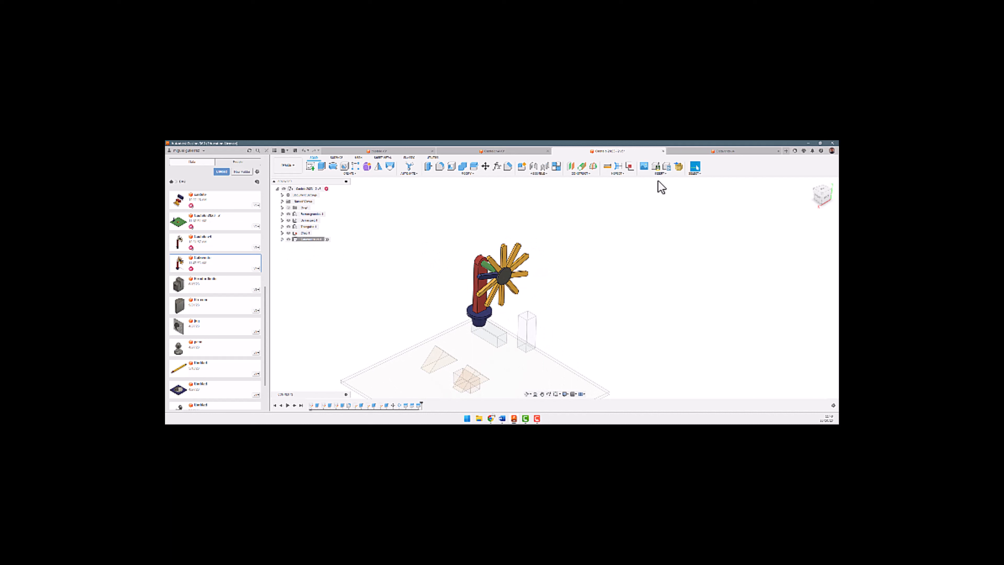
left_click(680, 149)
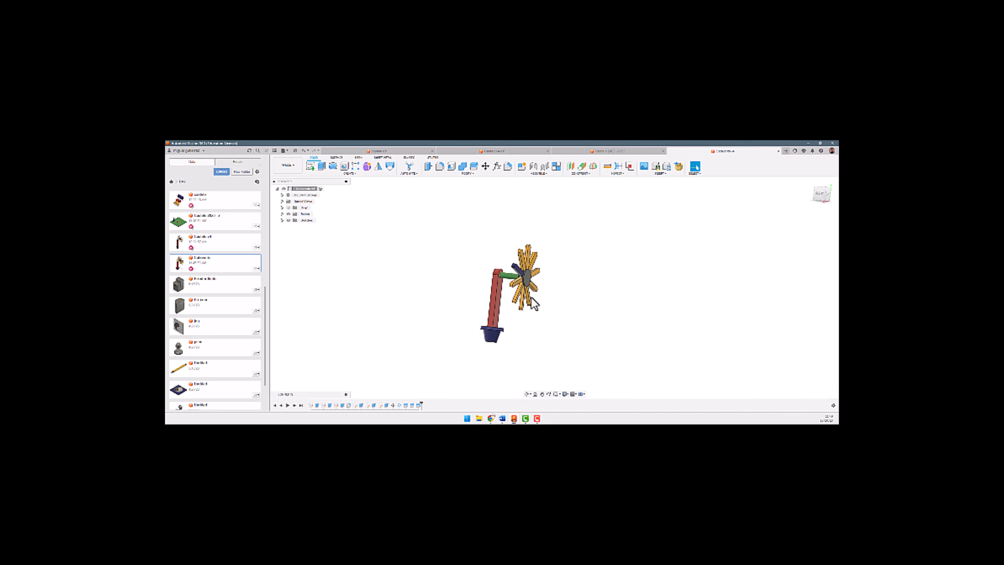
middle_click_drag(567, 302, 539, 308, "shift")
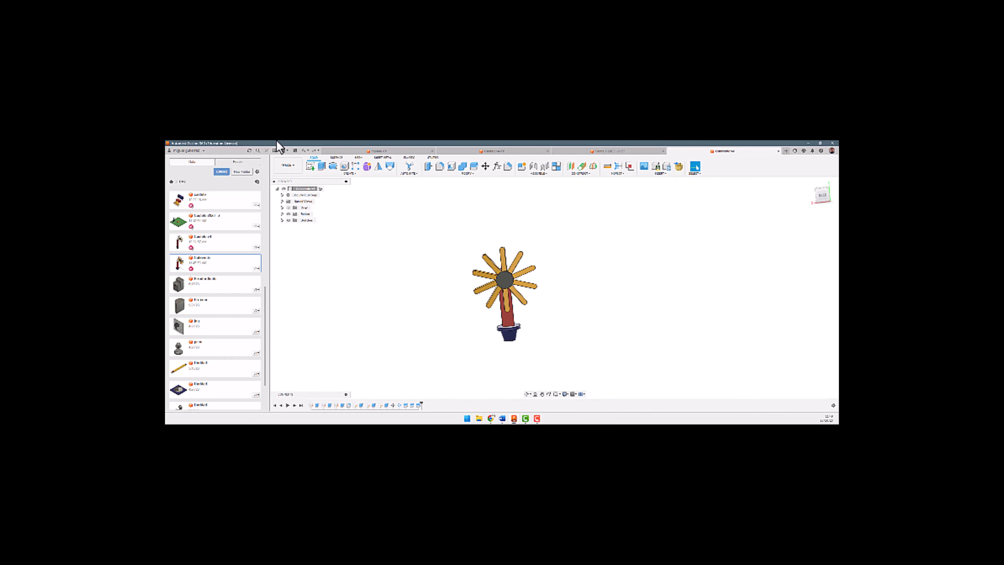
Save the windmill design and compare it with the unlinked windmill in the green board design.
left_click(293, 150)
left_click(567, 152)
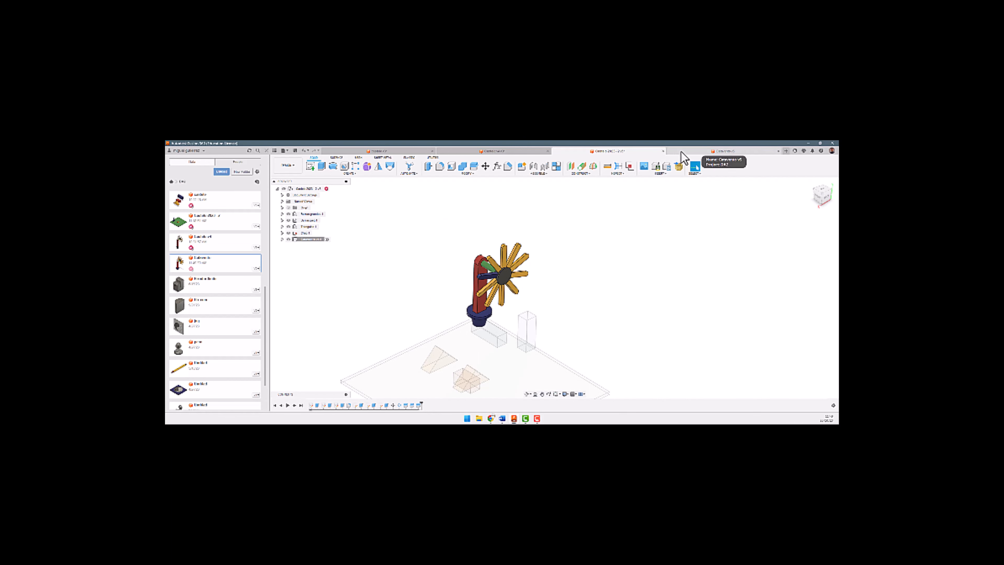
left_click(725, 151)
left_click(602, 151)
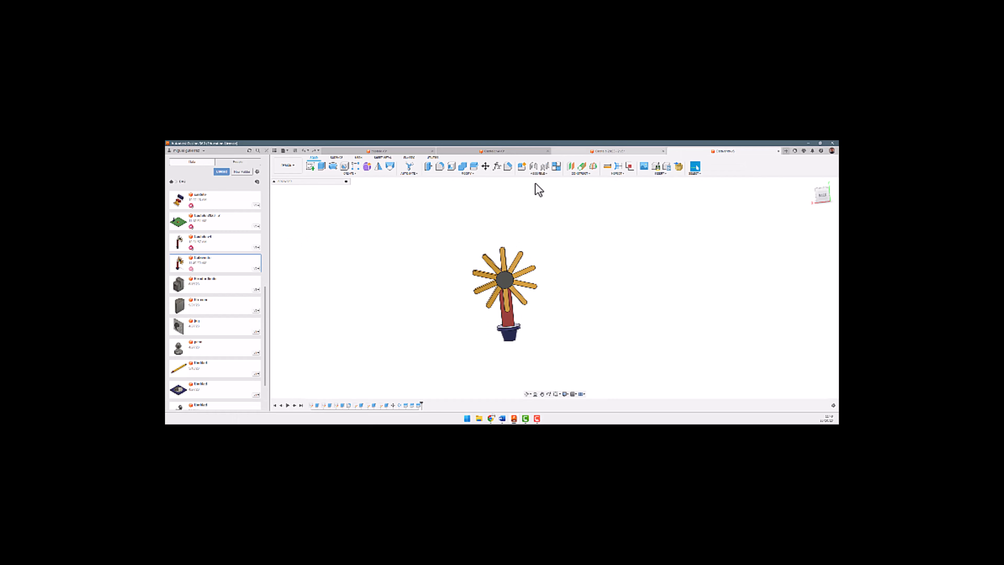
Save a new version of the board design with the default version description.
middle_click_drag(424, 296, 438, 281, "shift")
scroll(437, 281, "down", 2)
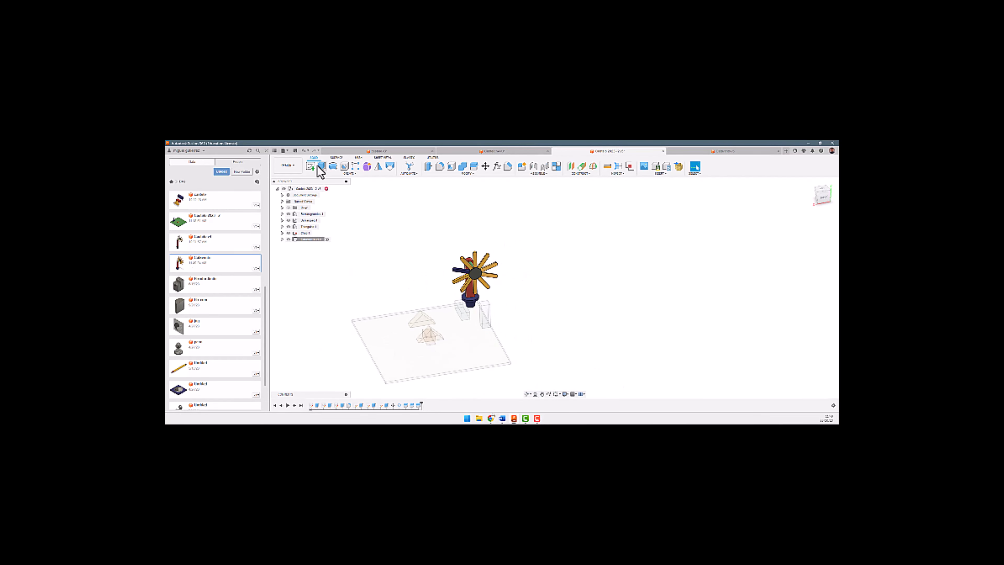
left_click(294, 150)
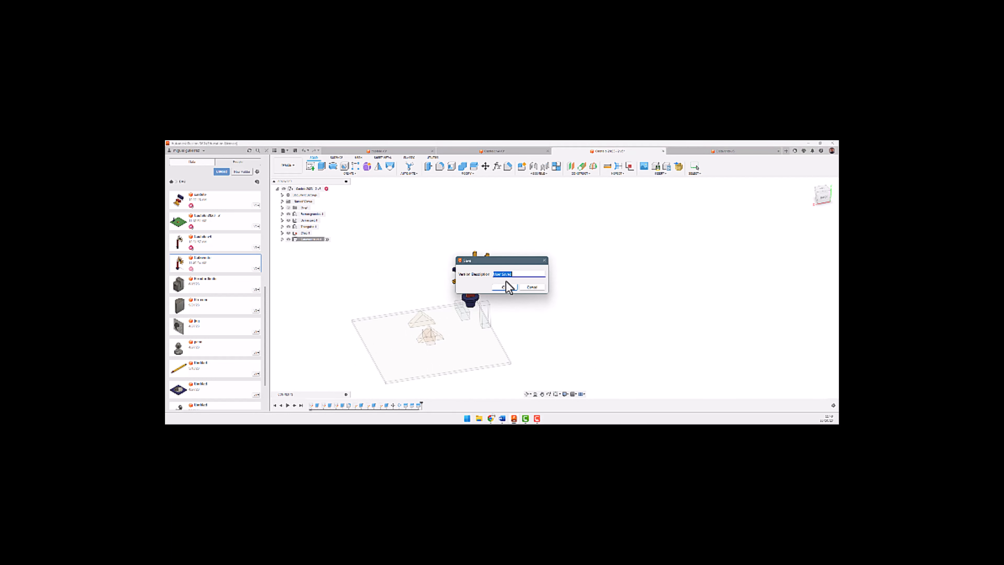
left_click(504, 284)
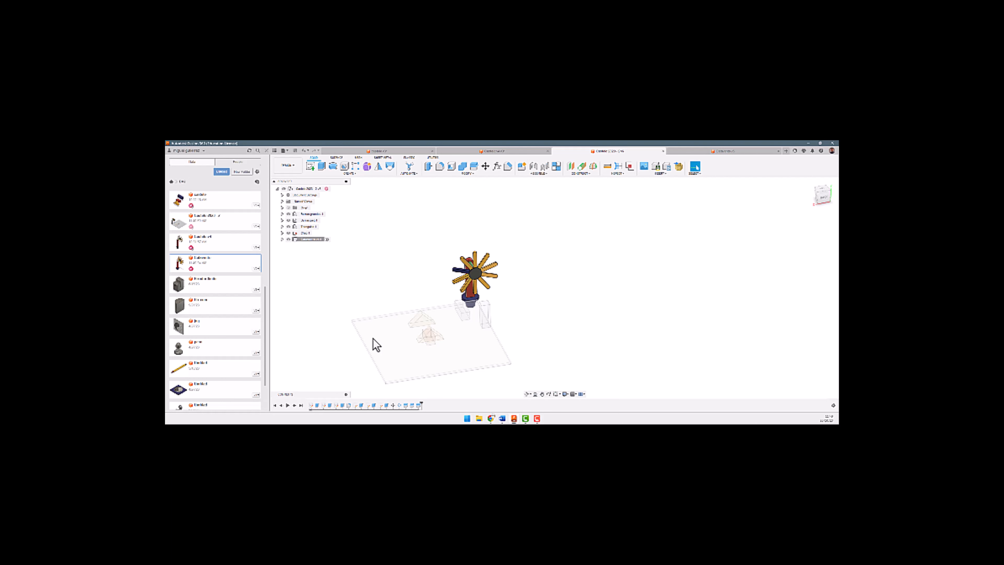
Expand the rectangular prism component in the browser tree and review its nested components and bodies.
left_click(313, 213)
left_click(282, 213)
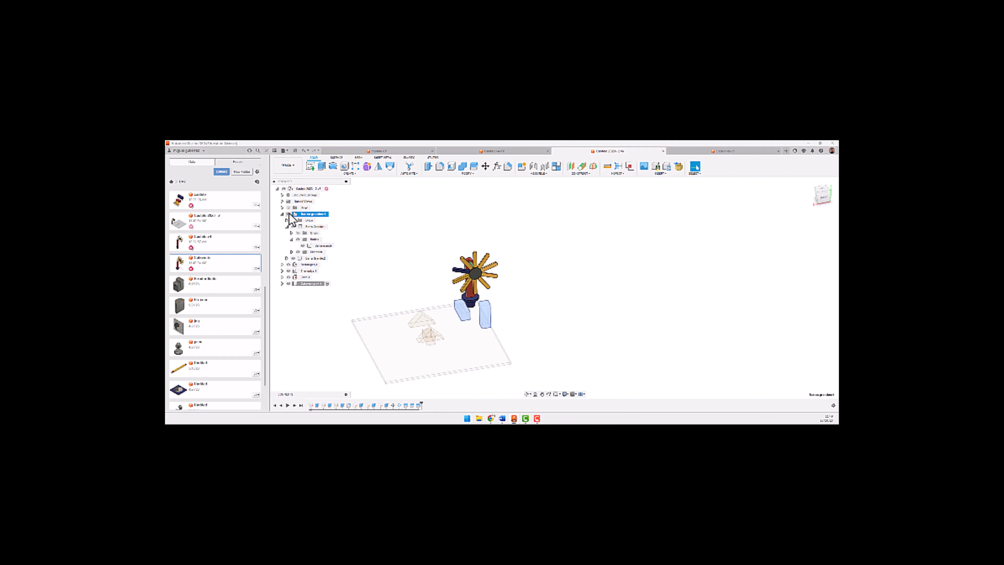
left_click(292, 239)
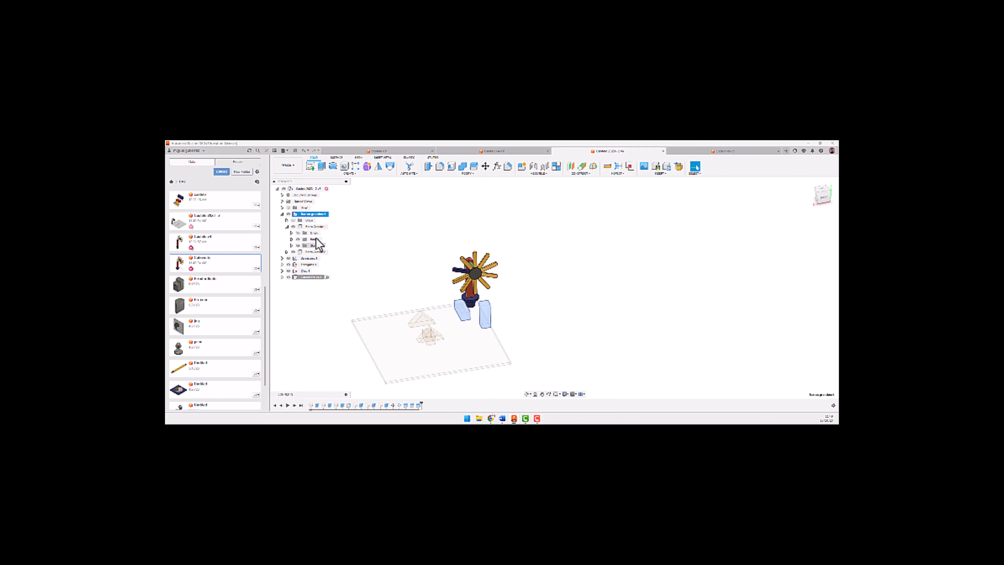
left_click(287, 226)
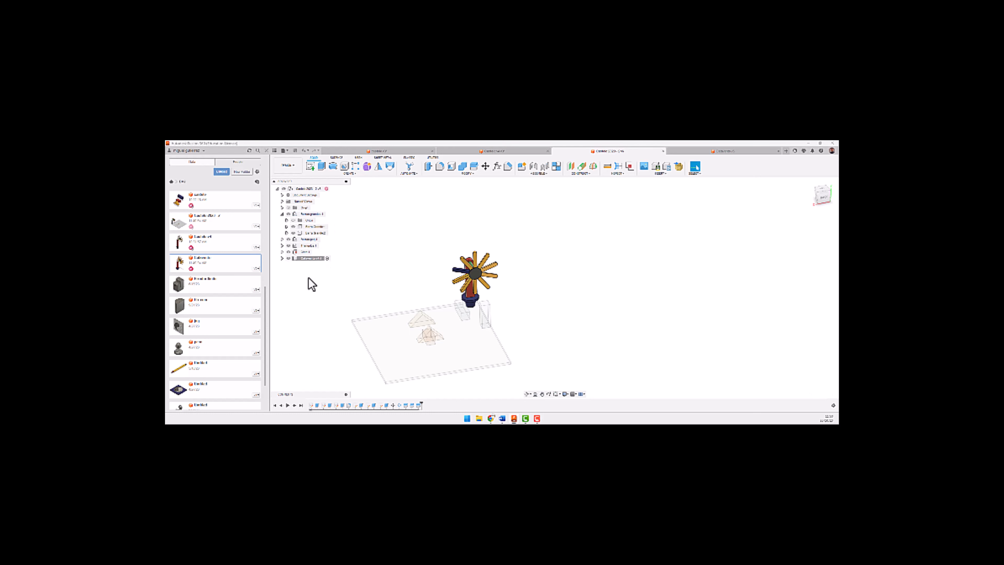
middle_click_drag(411, 271, 411, 268, "shift")
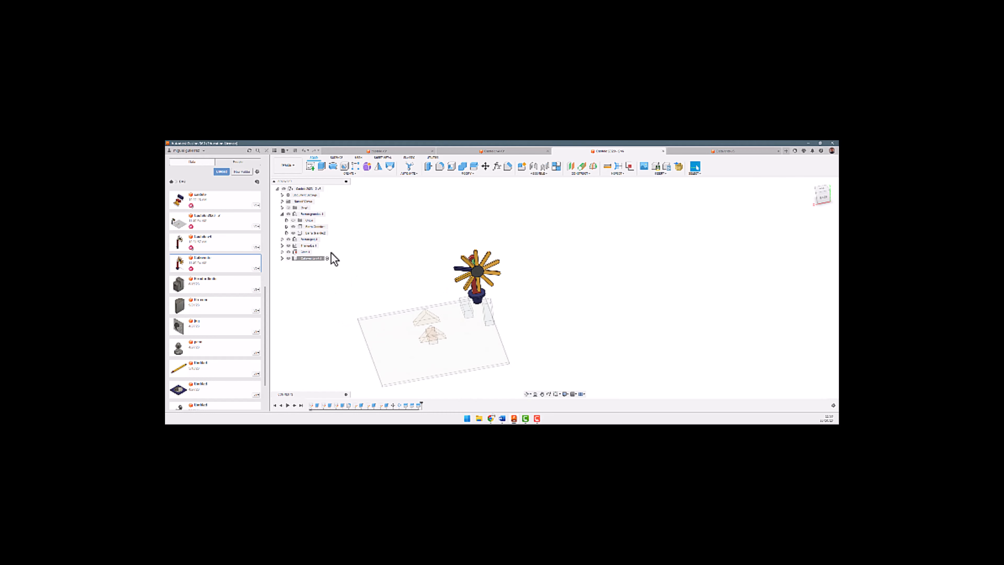
Move the triangular prism freely across the board to its far corner.
left_click(305, 252)
key("Escape")
left_click(308, 258)
left_click_drag(424, 318, 395, 299)
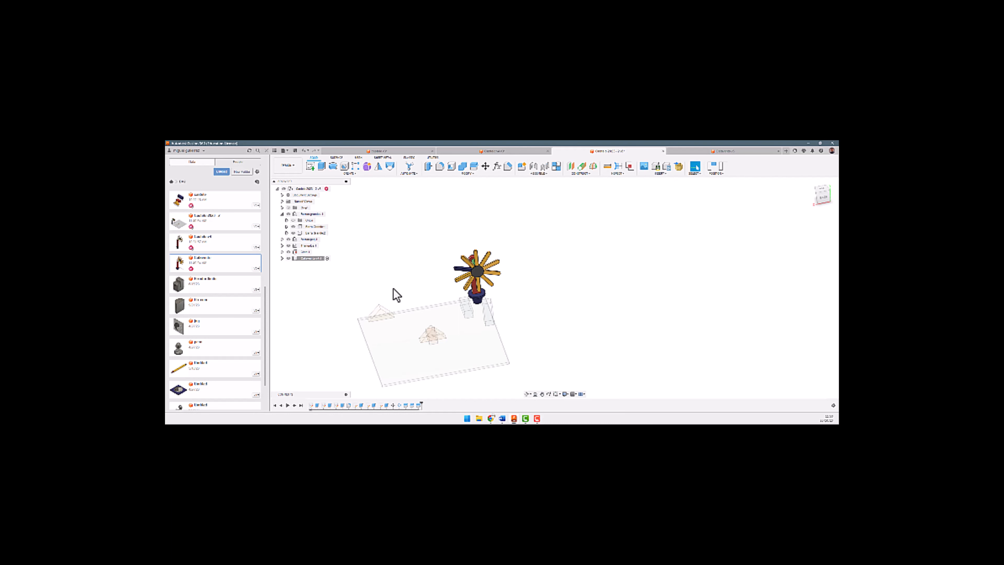
Check the separate windmill design, return to the board assembly, and collapse the rectangular prism component in the browser tree.
left_click(684, 156)
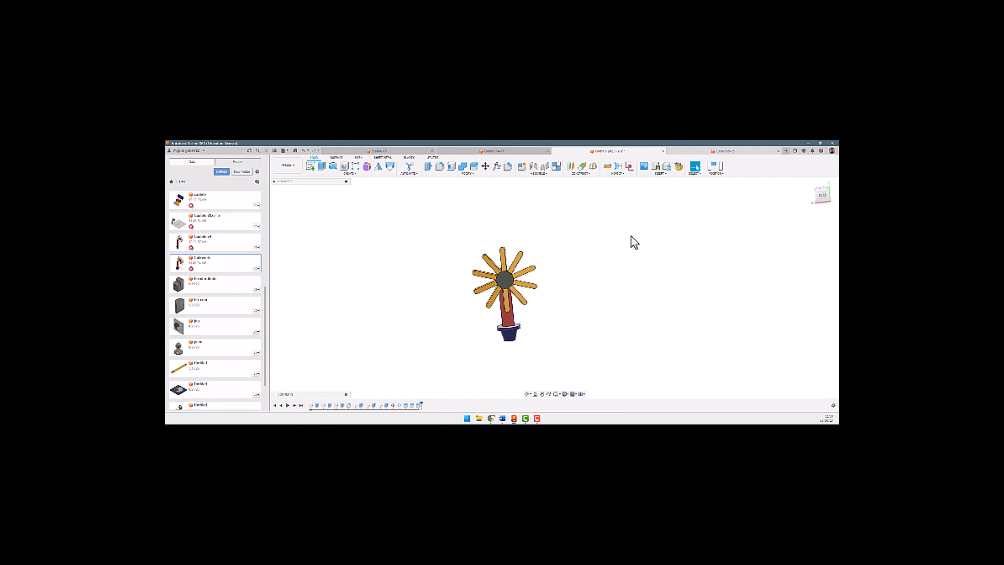
left_click(616, 152)
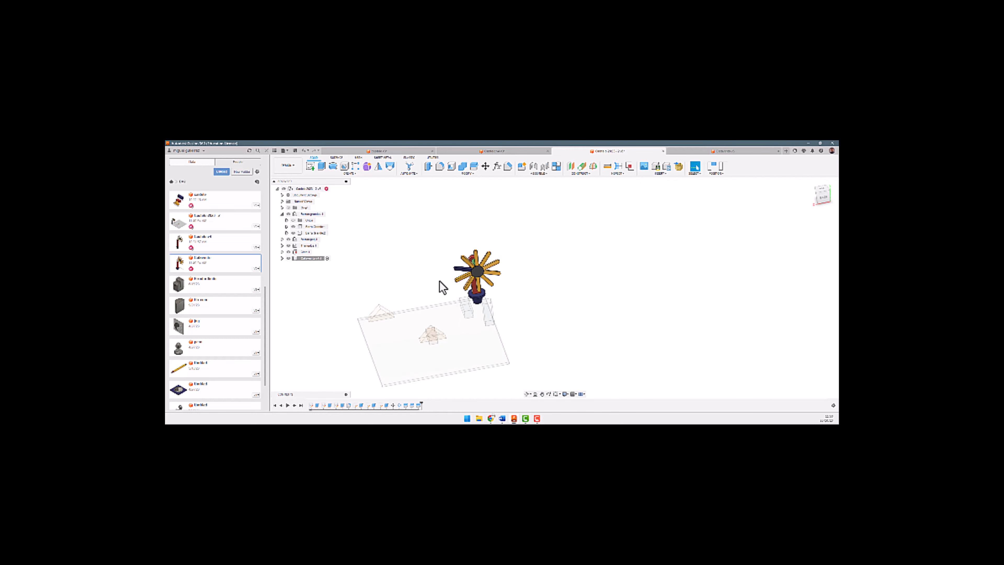
left_click(282, 214)
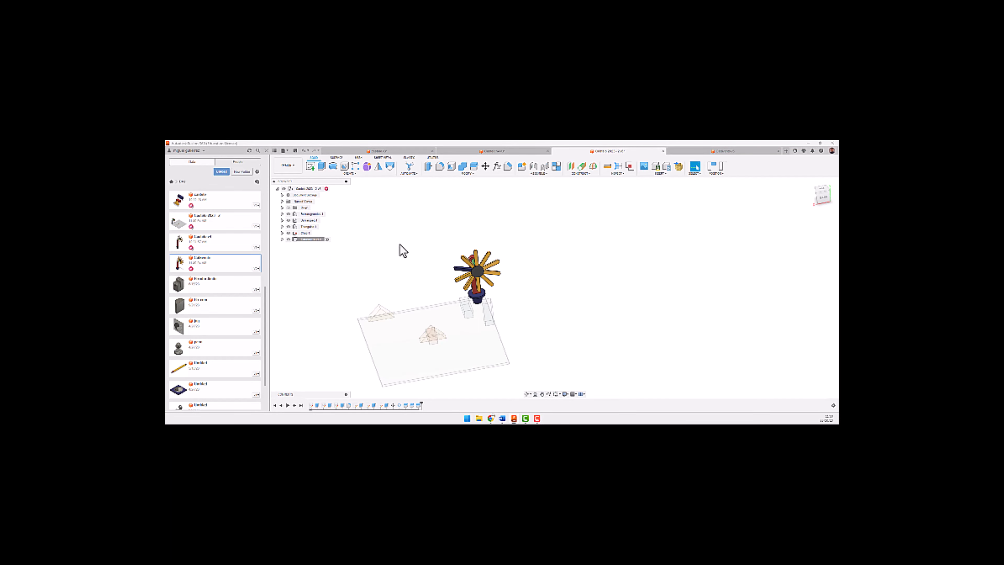
mouse_move(394, 265)
middle_mouse_down("shift")
mouse_move(386, 237)
mouse_move(401, 249)
middle_mouse_up("shift")
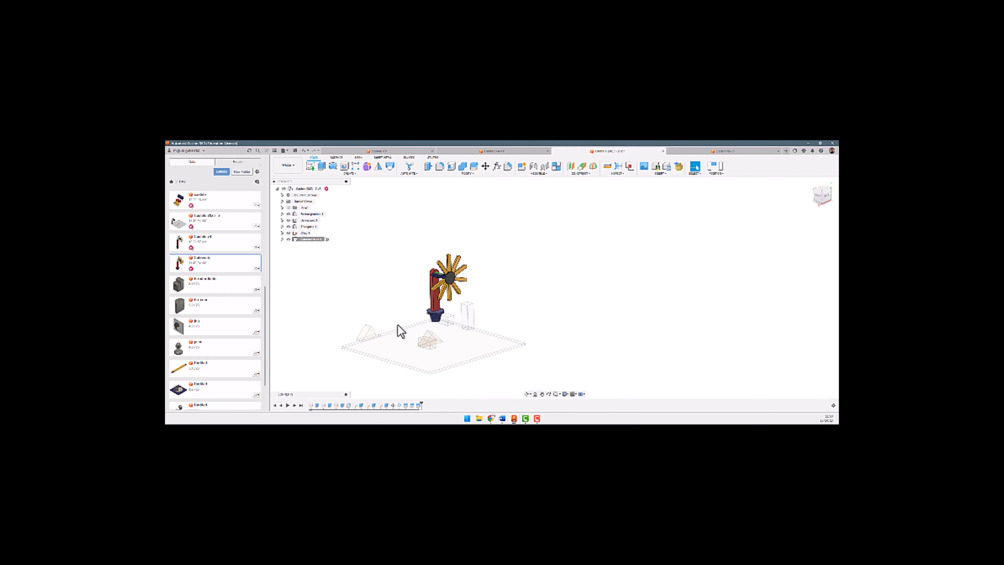
Select faces of the triangular prism, the upright box and other assembly parts to identify them, and clear the selection.
left_click(410, 345)
left_click(367, 330)
left_click(366, 335)
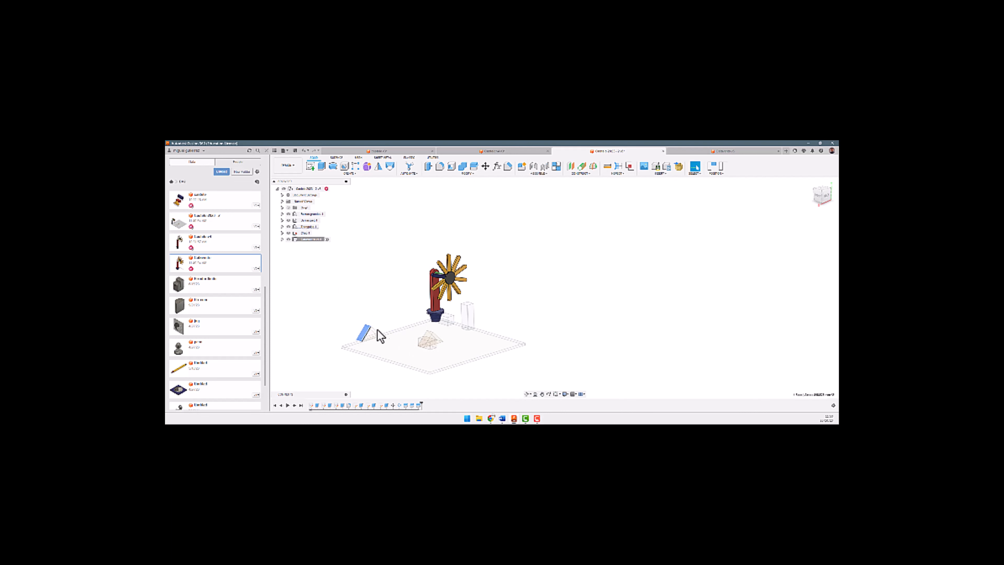
left_click(466, 313)
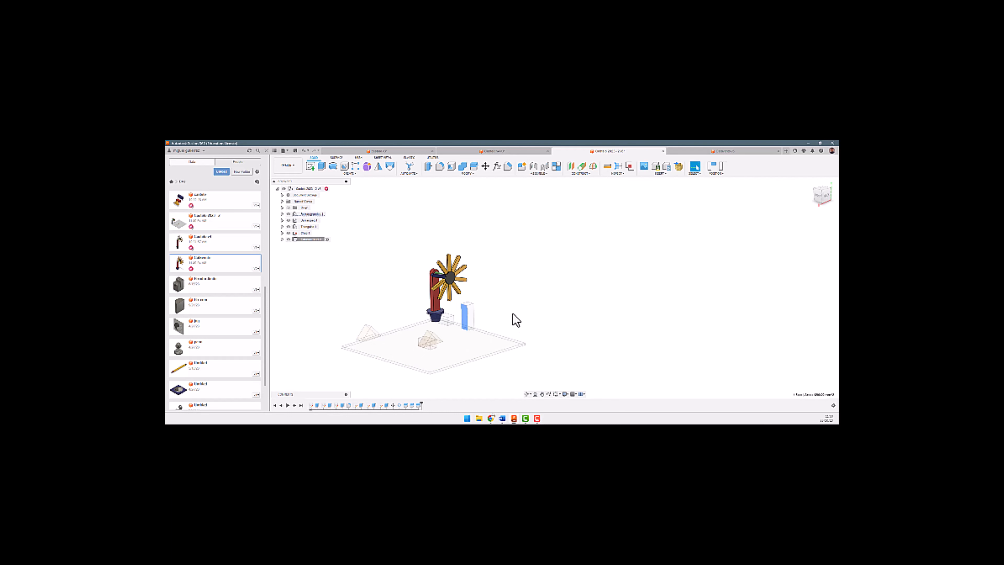
left_click(432, 344)
middle_click_drag(520, 317, 612, 230, "shift")
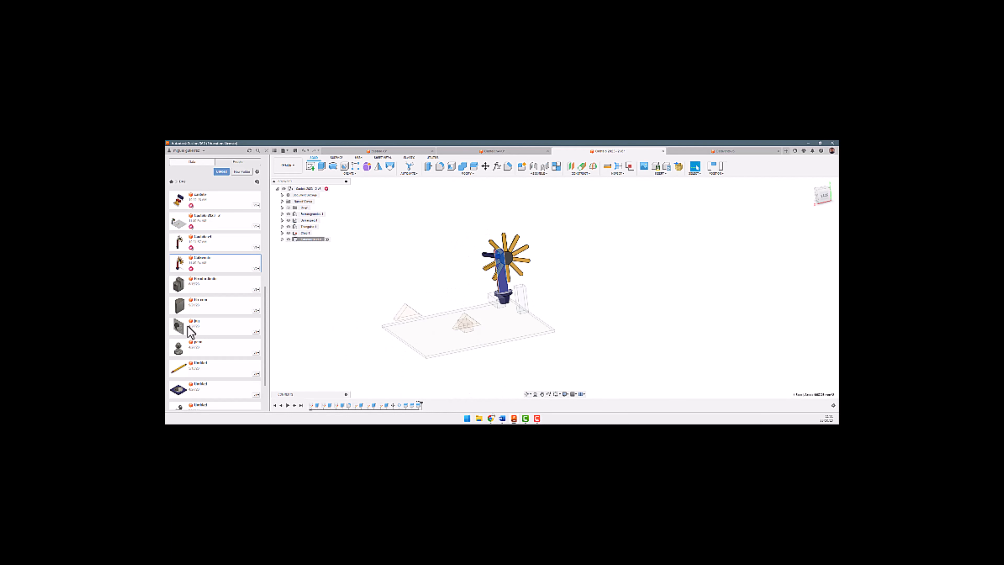
left_click(361, 273)
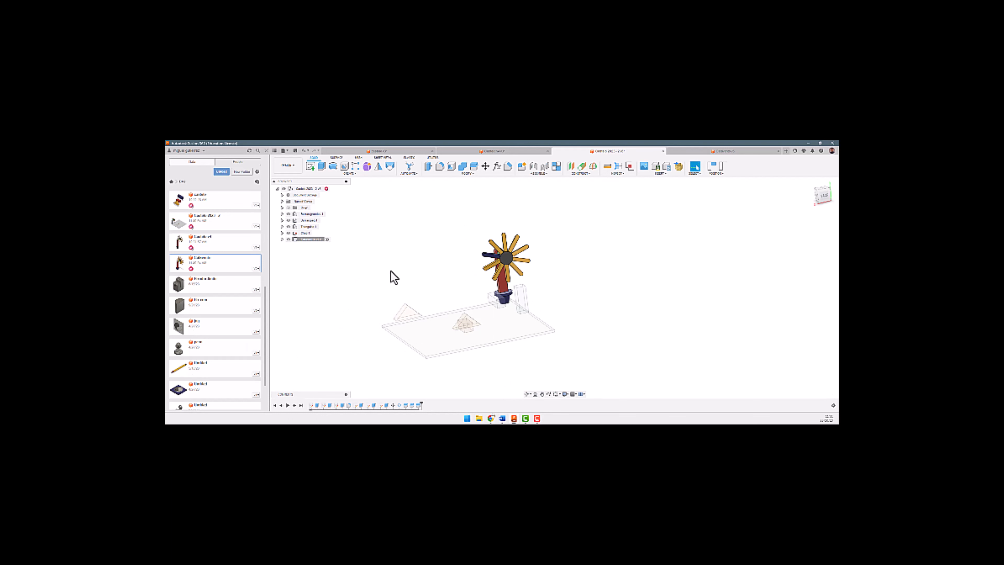
middle_click_drag(422, 259, 455, 288, "shift")
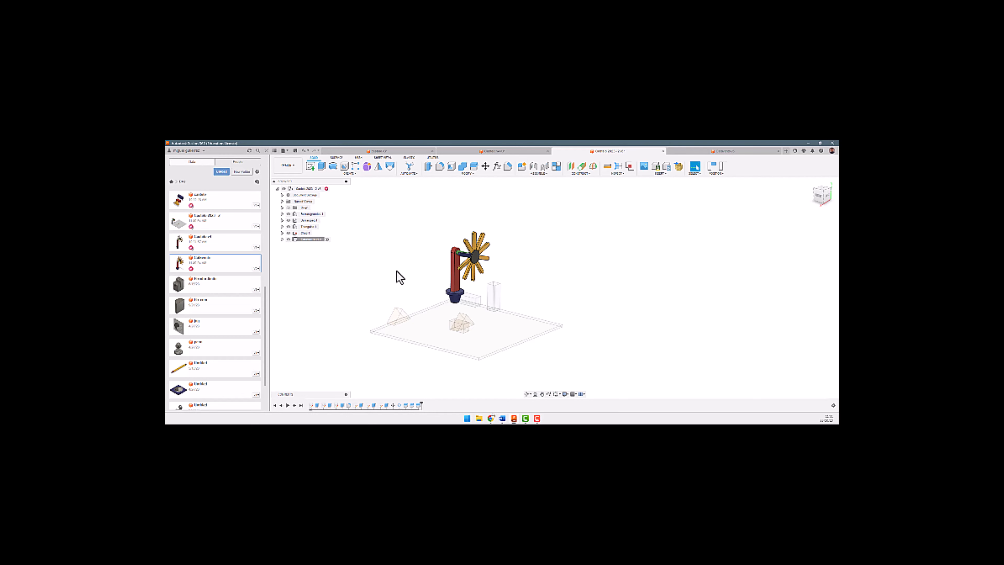
Browse the current project's files, look inside its second folder, and return to the project's top level.
scroll(204, 318, "up", 5)
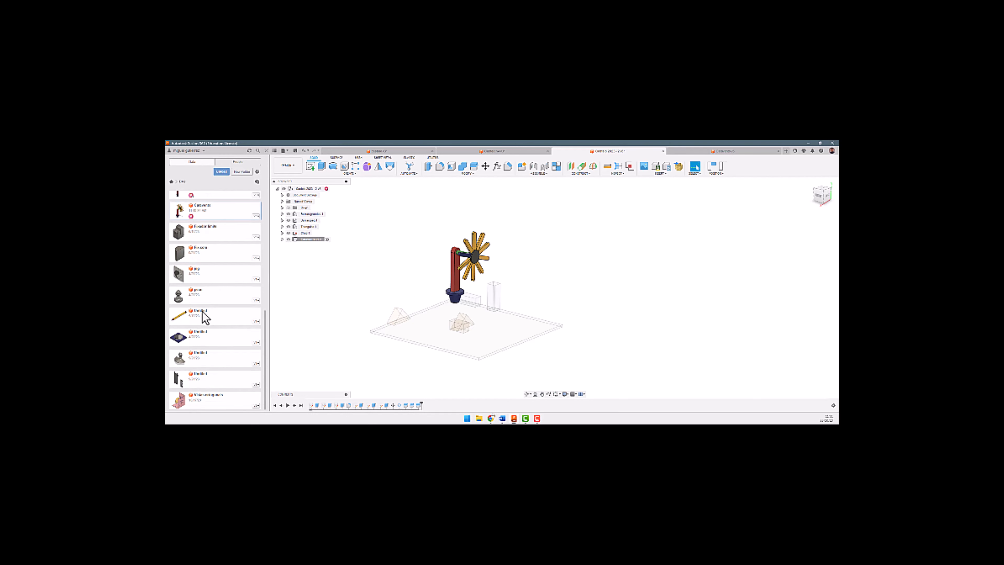
scroll(210, 325, "up", 4)
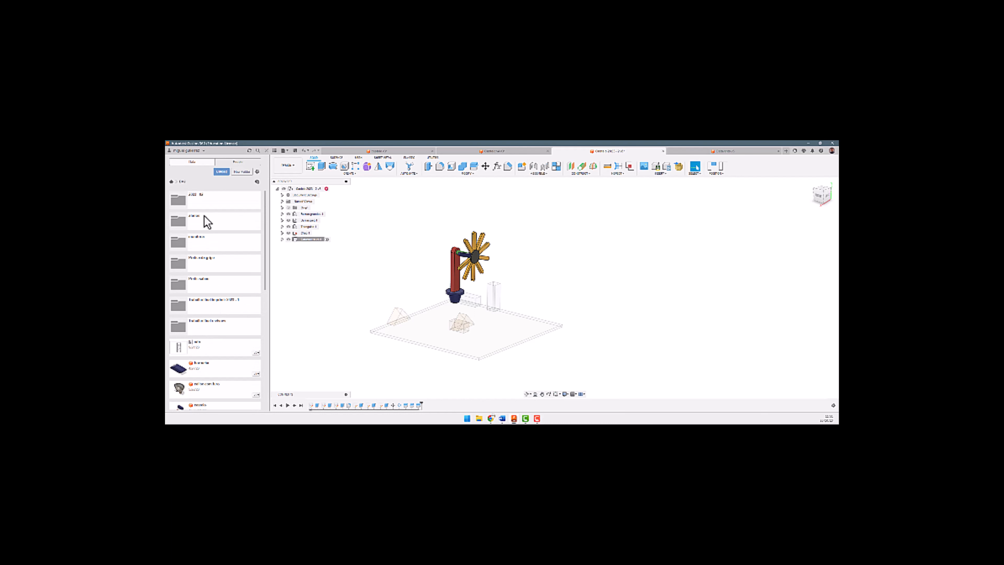
double_click(205, 225)
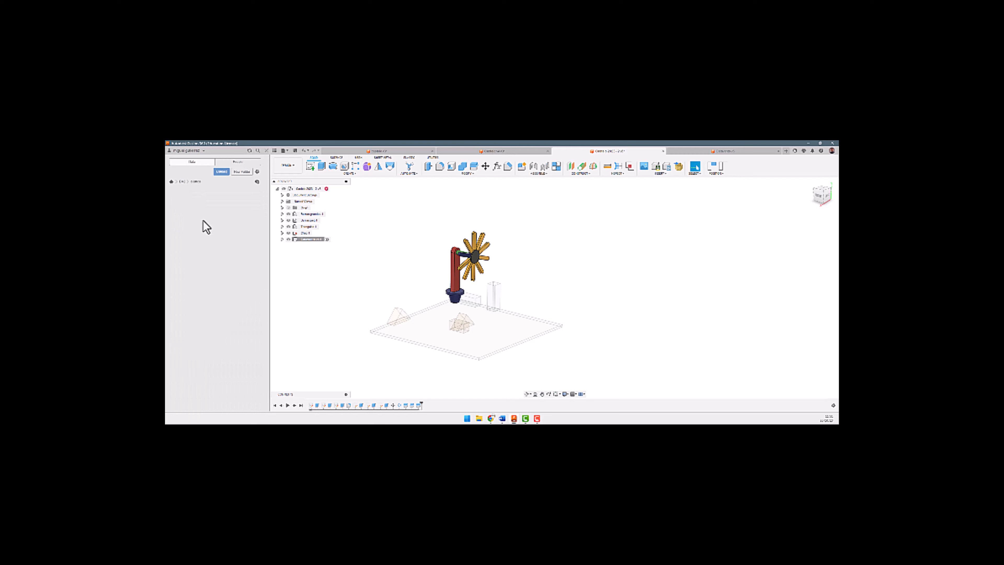
left_click(183, 182)
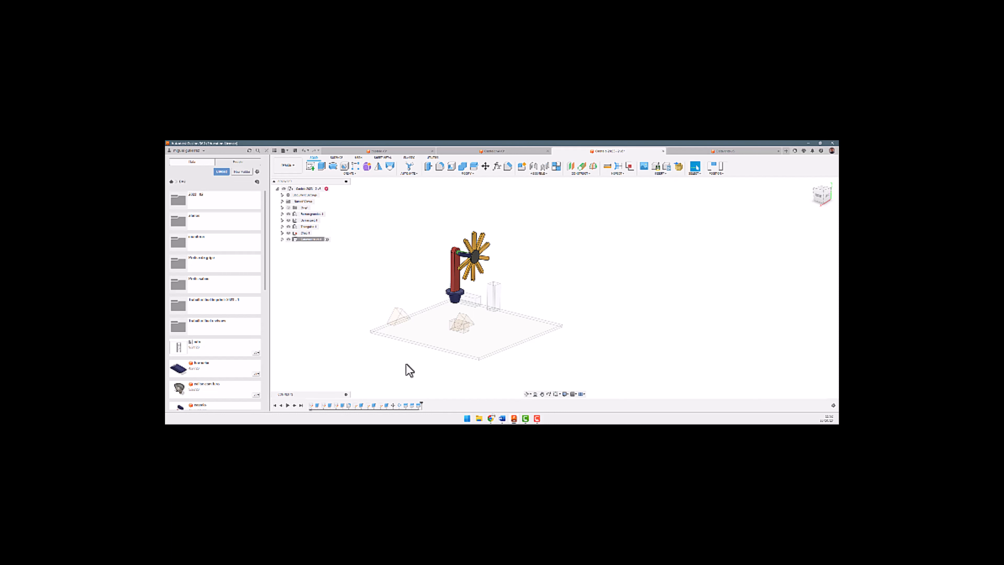
Select the board's top face, search the project files for "cilindro", and close the search.
left_click(418, 336)
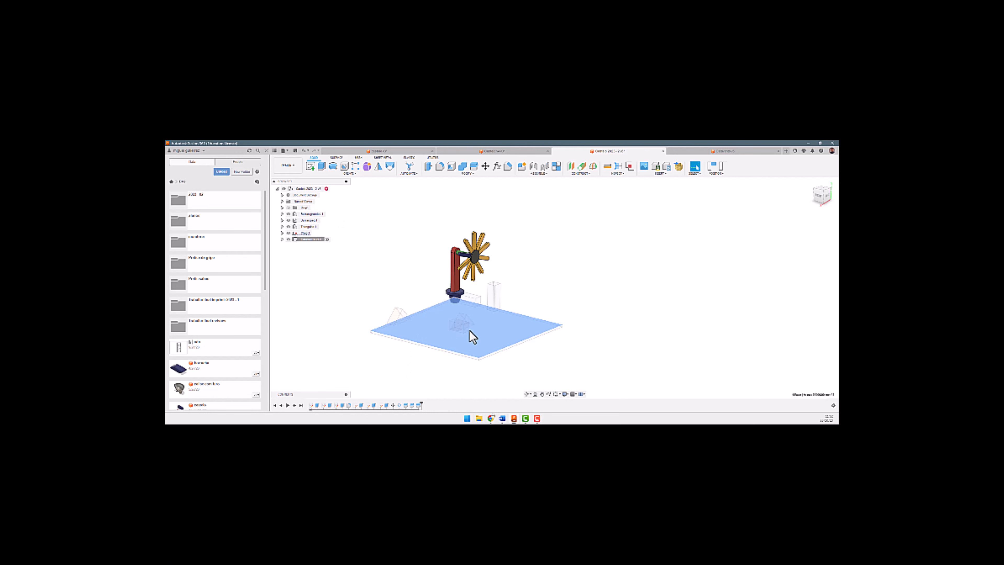
middle_click_drag(513, 305, 579, 274, "shift")
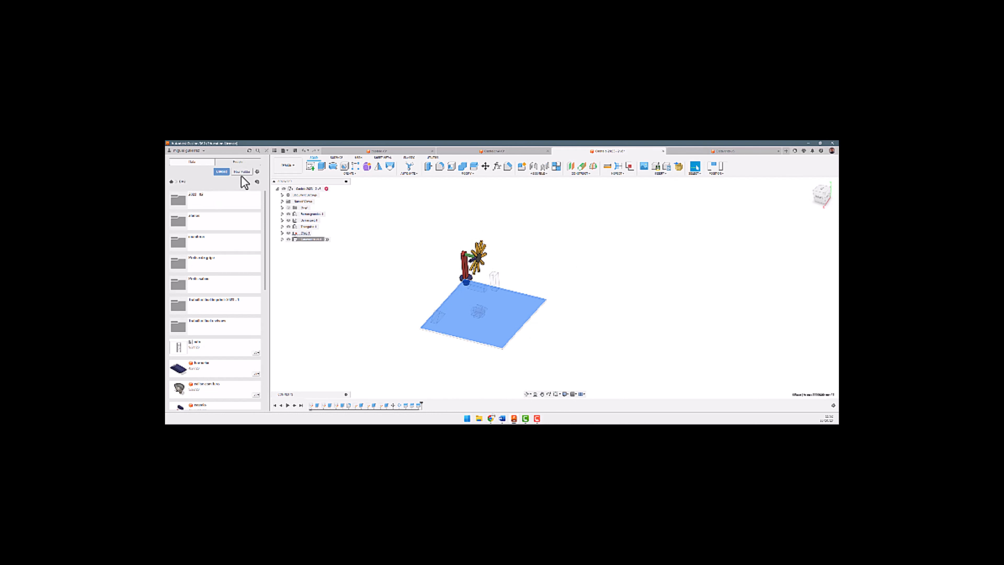
left_click(257, 151)
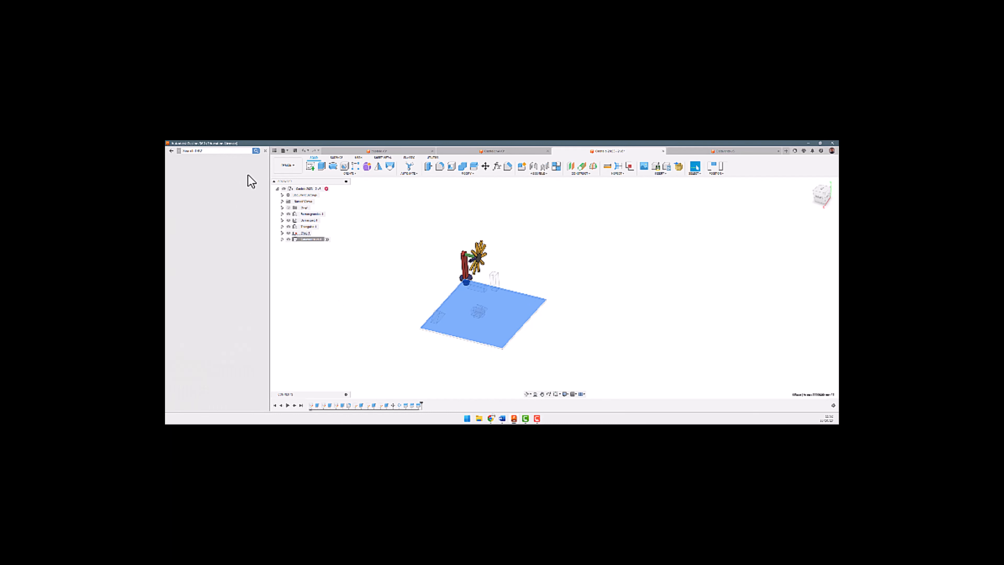
type("cilindro")
key("ctrl+a")
left_click(171, 150)
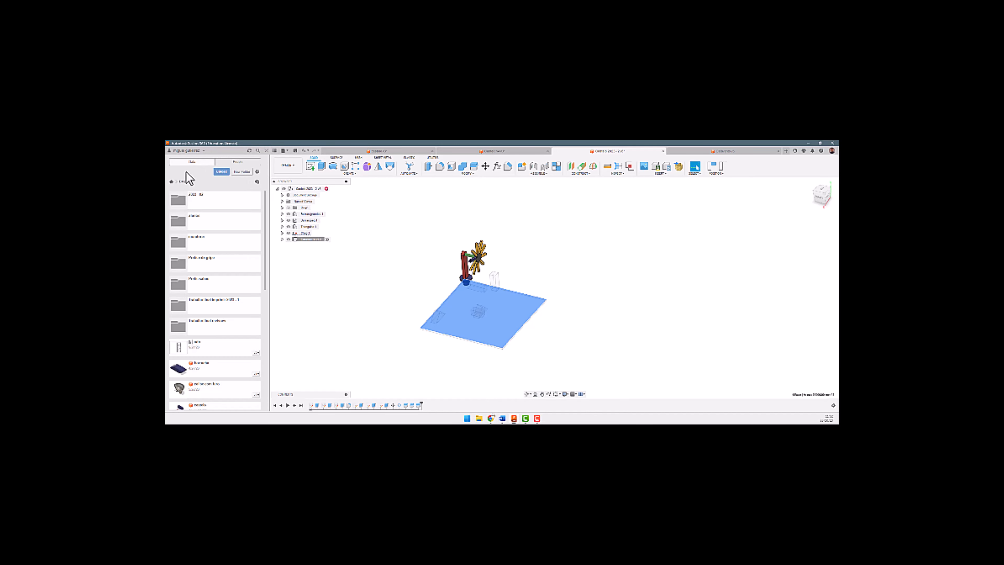
Return to the list of all projects, open the first pinned project, and examine its folders and stored designs.
left_click(171, 181)
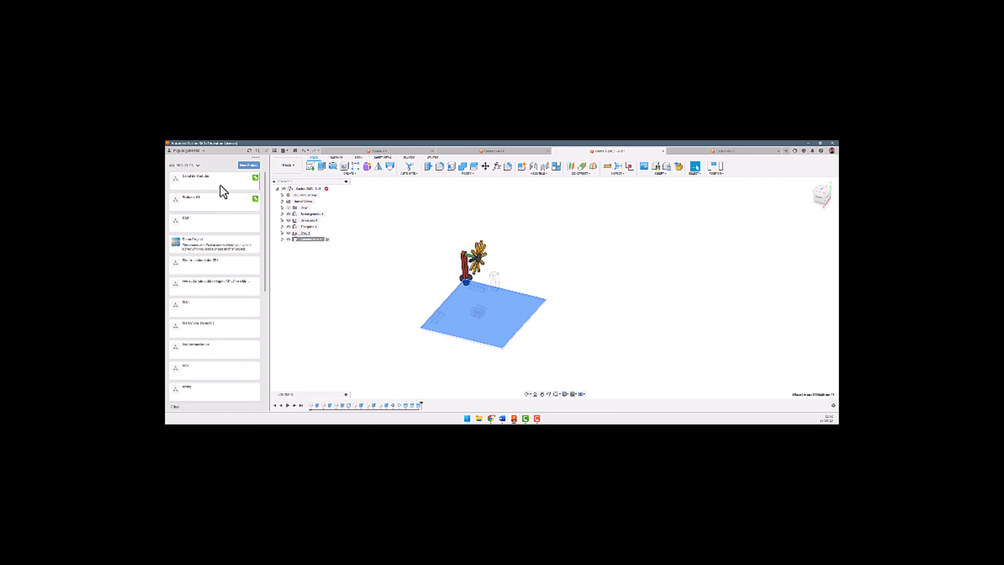
left_click(222, 181)
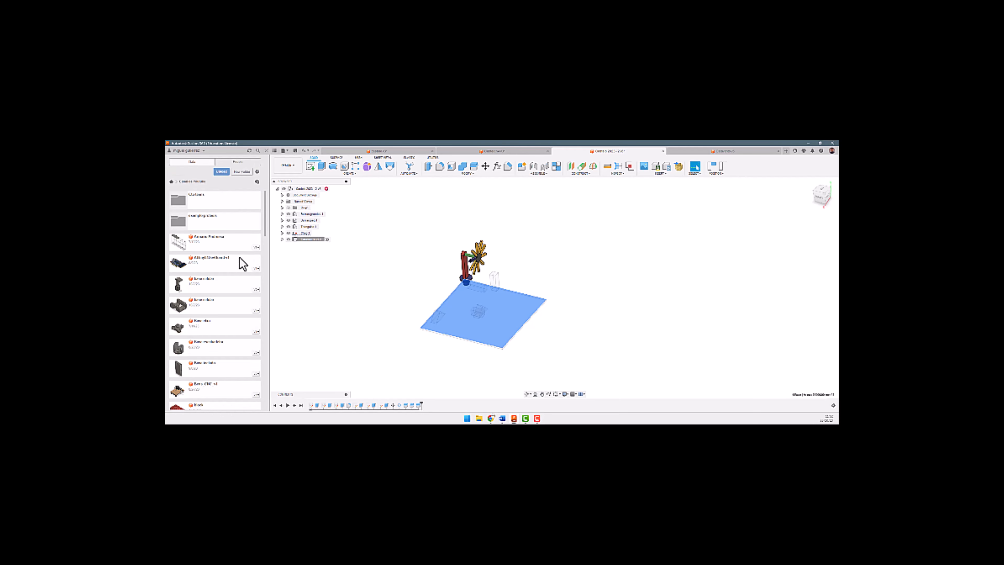
scroll(224, 295, "down", 10)
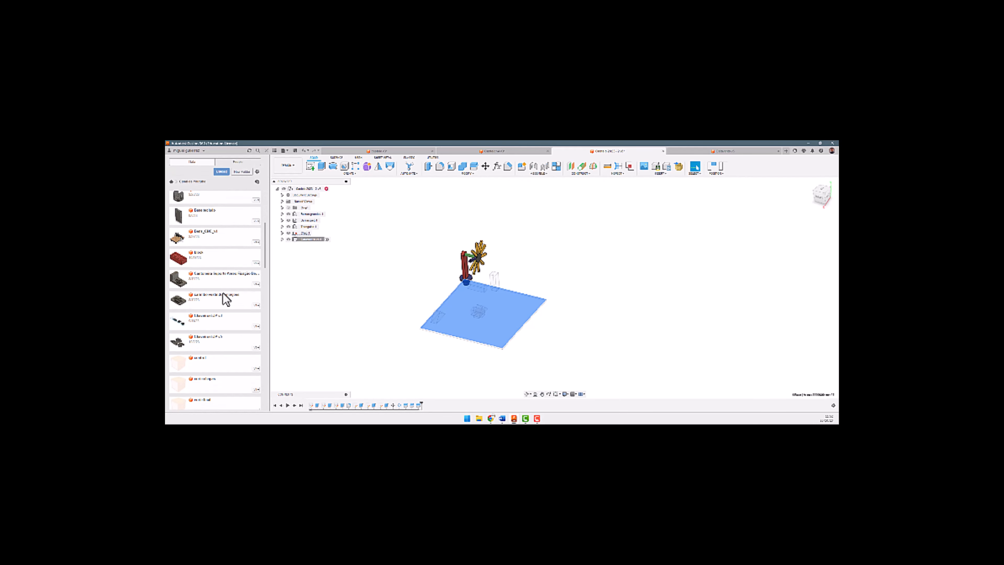
scroll(222, 292, "down", 10)
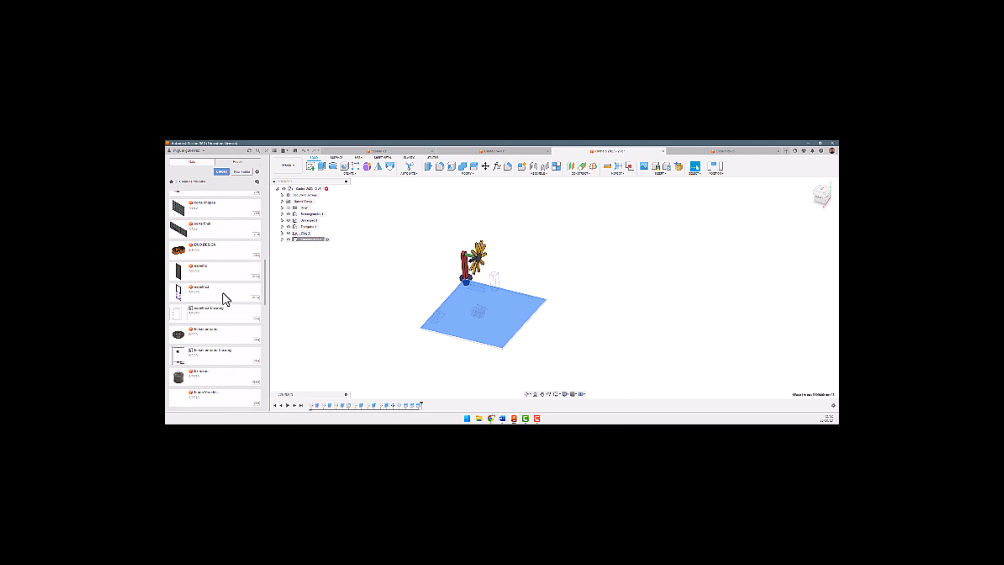
scroll(226, 298, "down", 5)
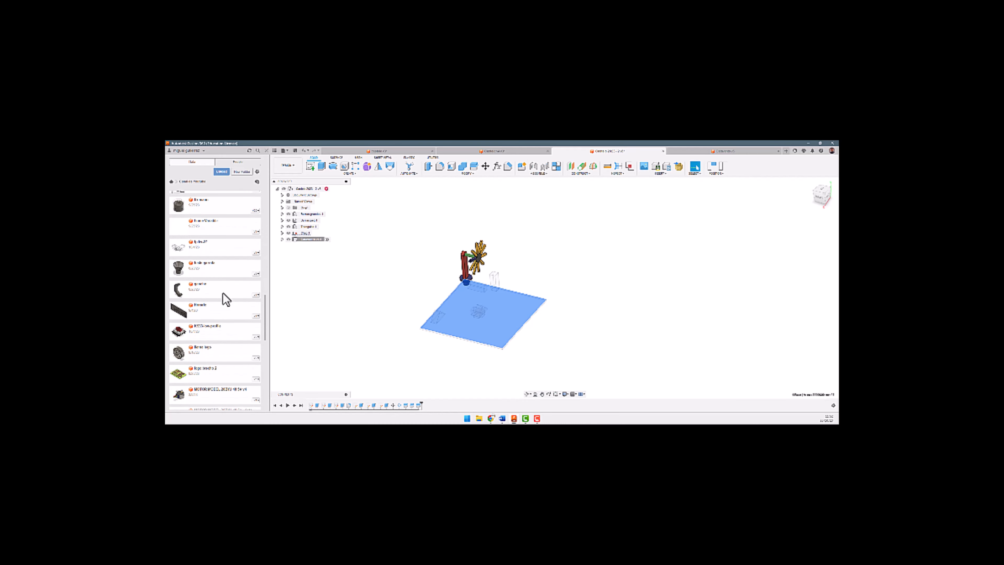
scroll(224, 298, "down", 9)
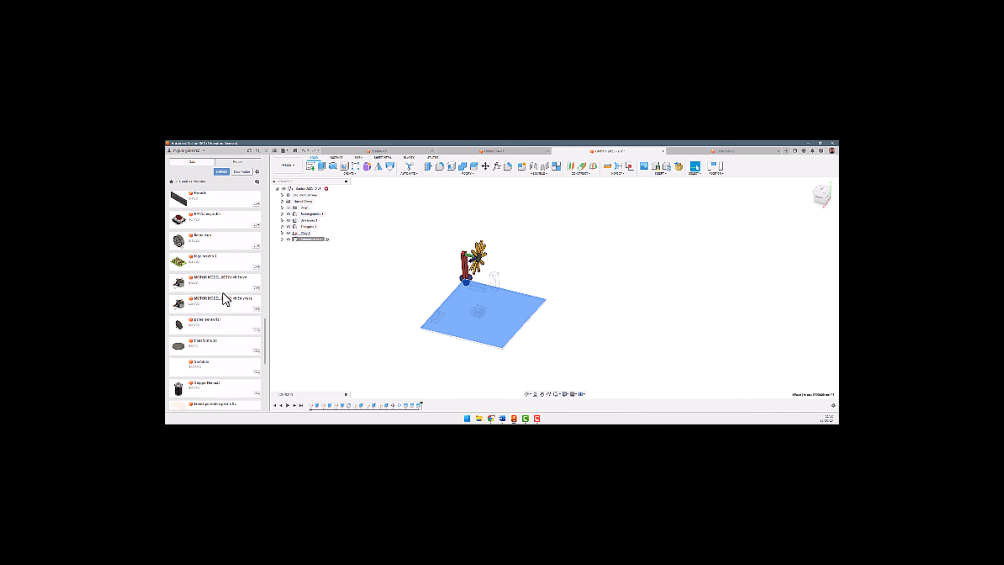
scroll(226, 299, "down", 6)
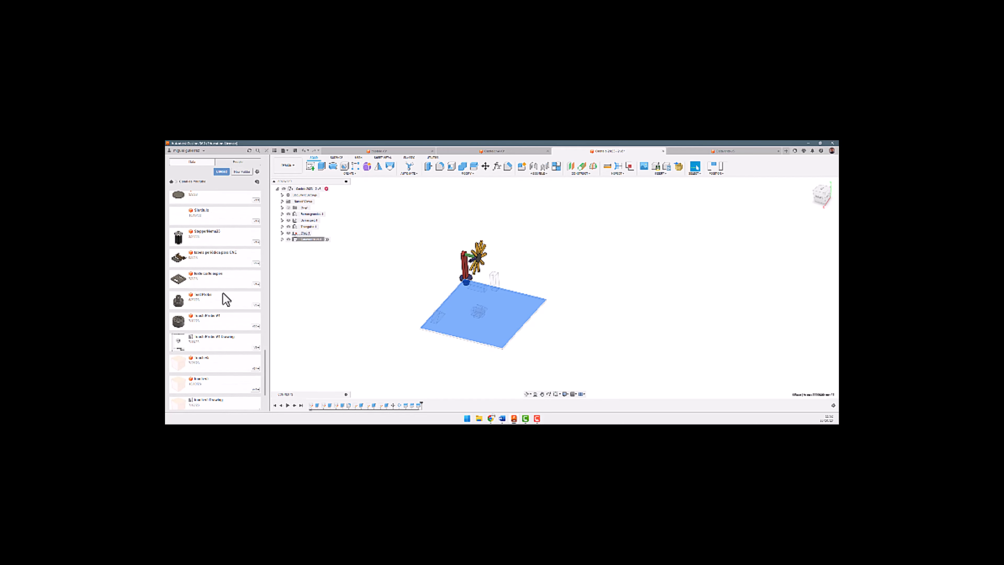
scroll(226, 300, "up", 6)
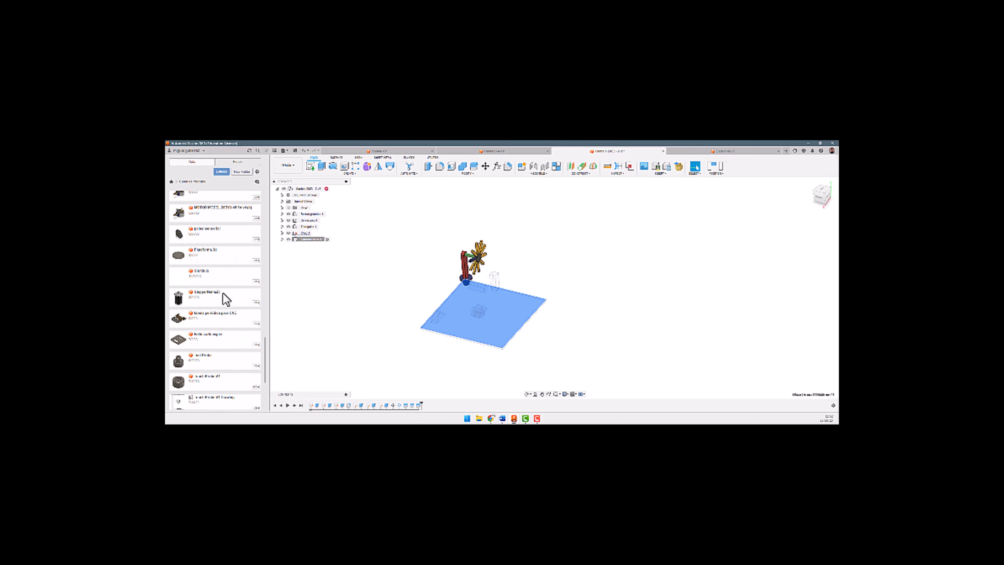
scroll(226, 299, "up", 5)
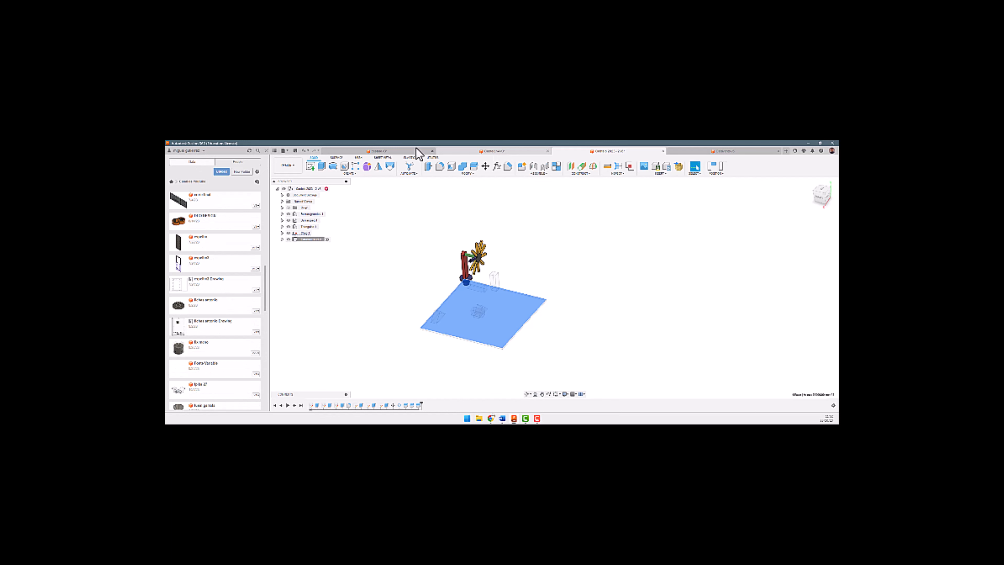
Save the board assembly and switch the data source to the first team in the team list.
left_click(295, 151)
left_click(505, 285)
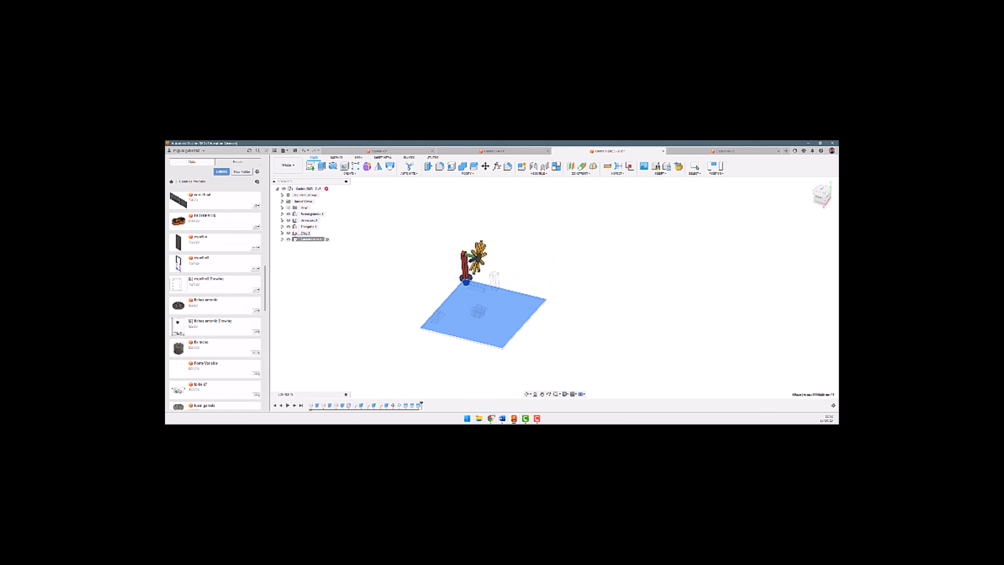
left_click(194, 149)
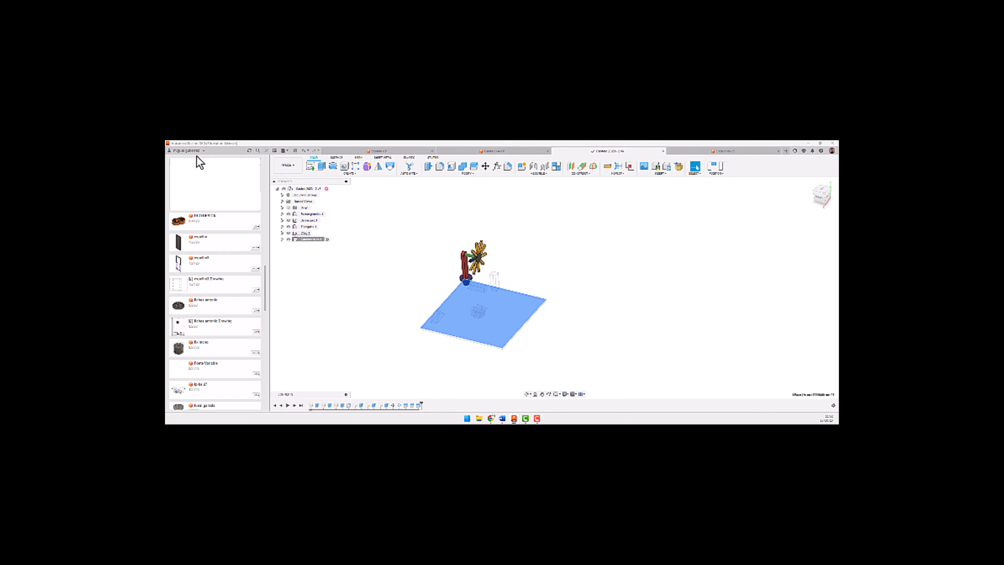
left_click(190, 168)
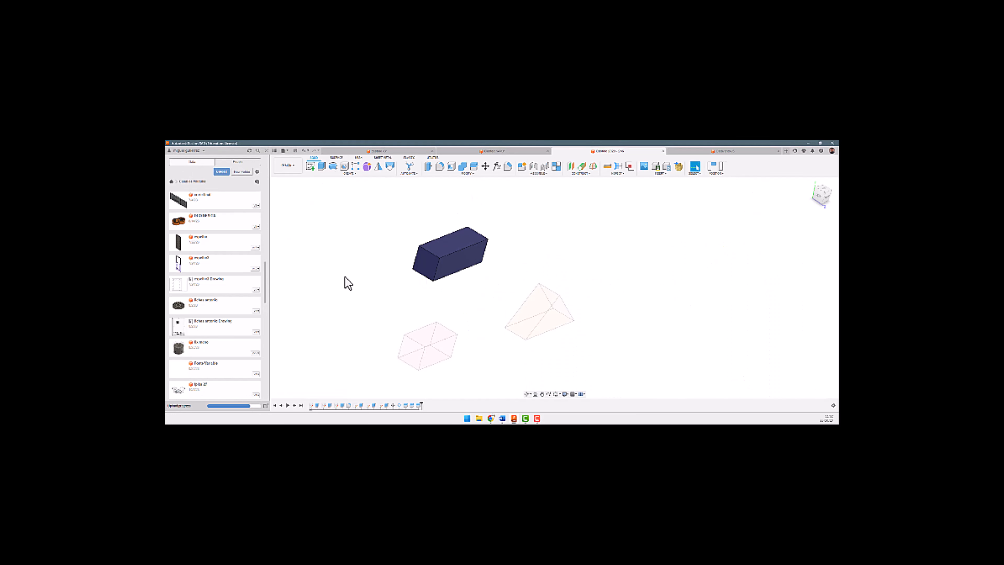
double_click(246, 237)
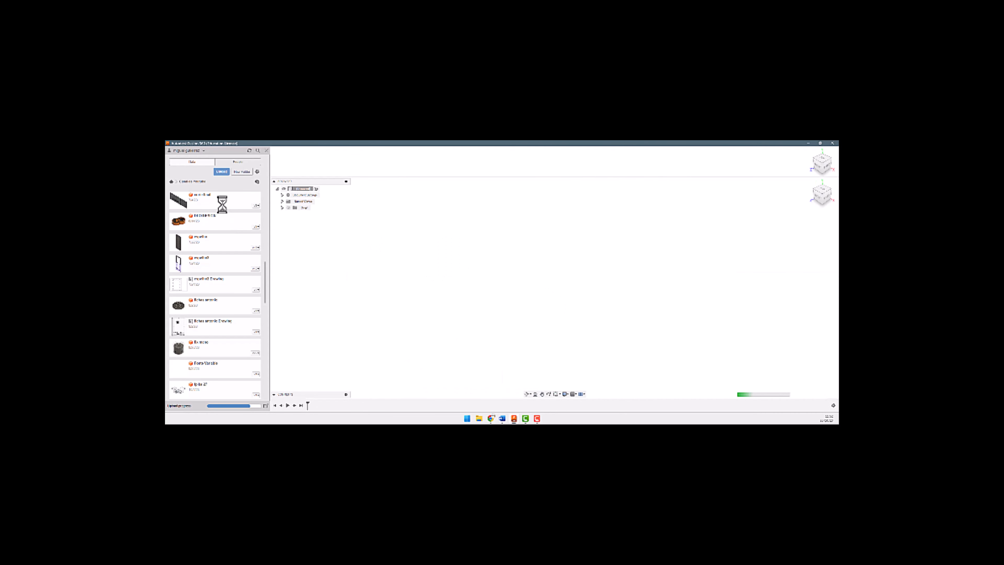
left_click(202, 151)
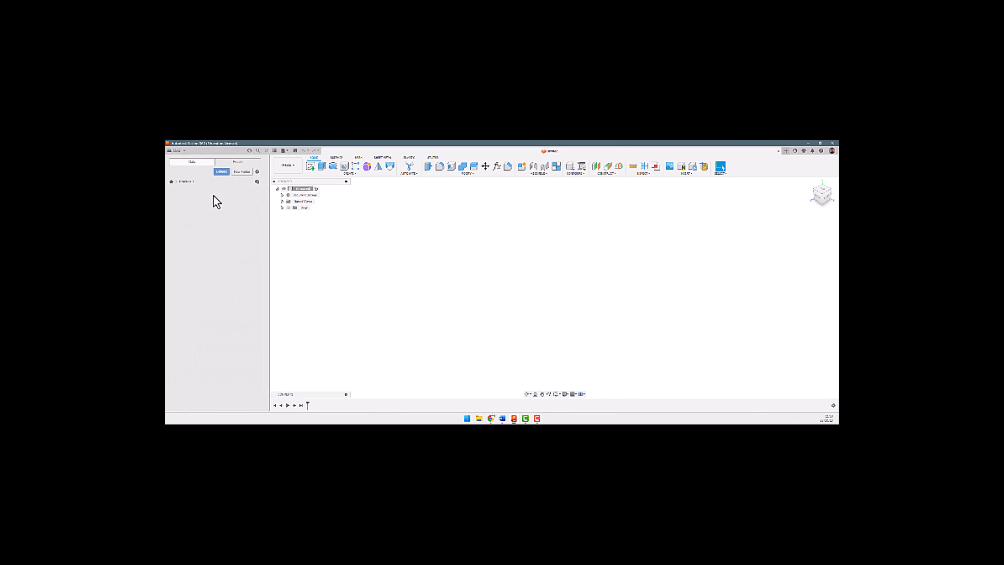
Check the contents of this team's pinned project and switch to the third team in the team list.
left_click(172, 181)
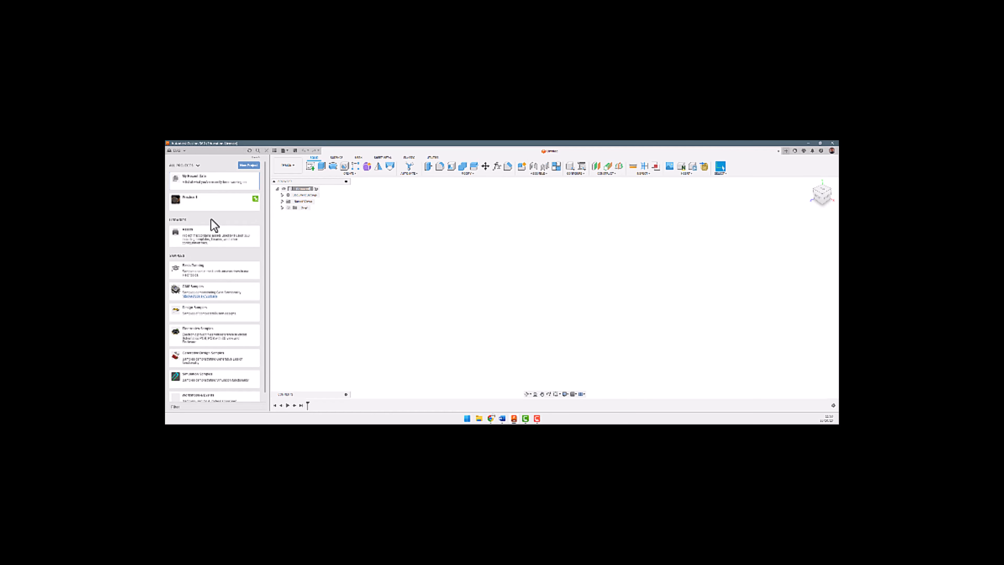
left_click(217, 209)
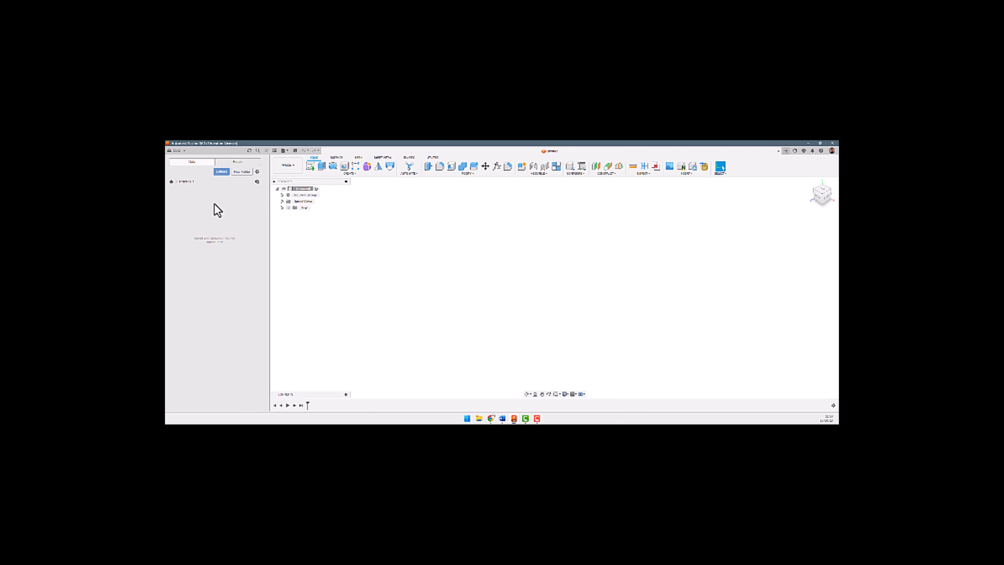
left_click(180, 151)
left_click(193, 182)
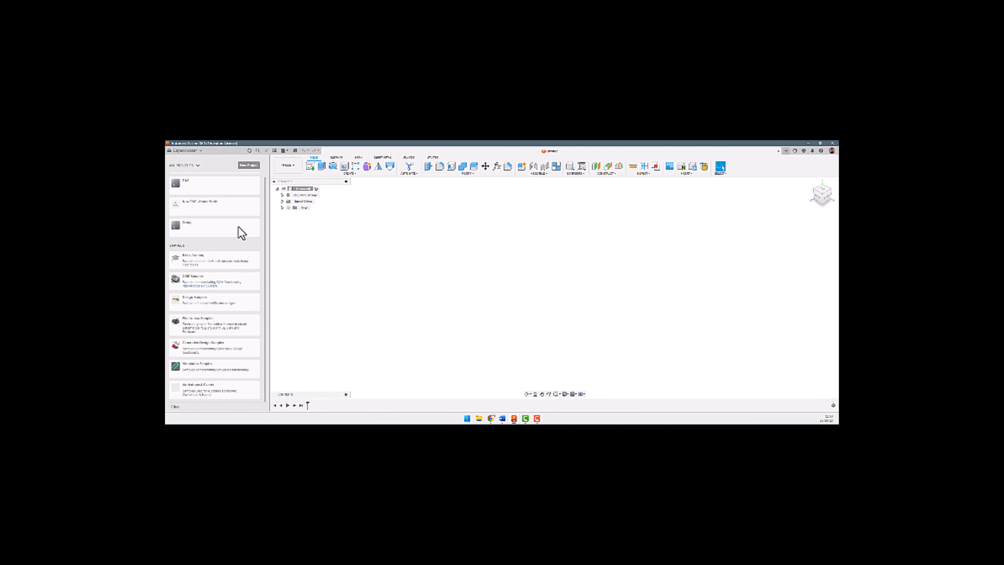
Open the first visible project of this team and examine its folders, designs and drawings.
left_click(214, 182)
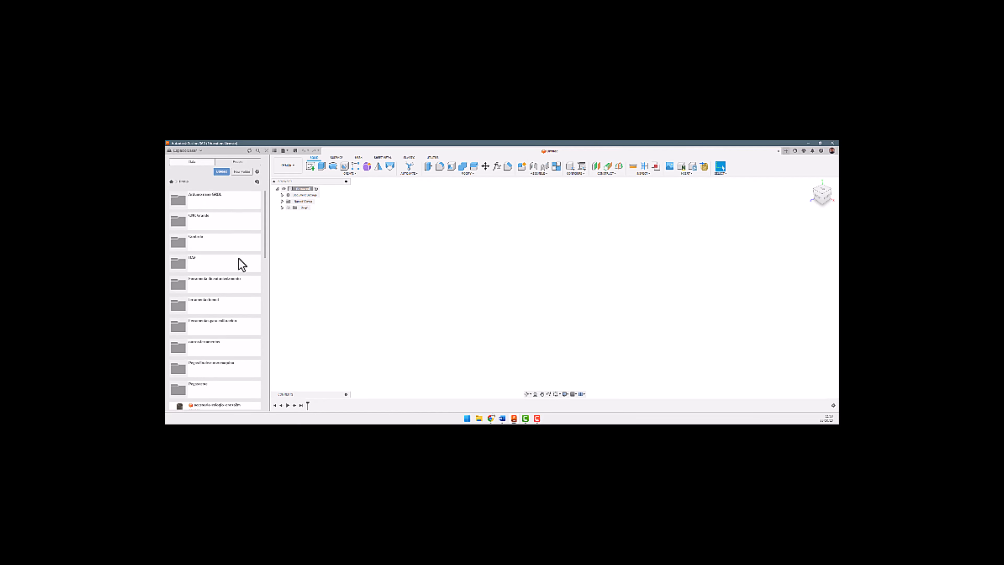
scroll(238, 258, "down", 5)
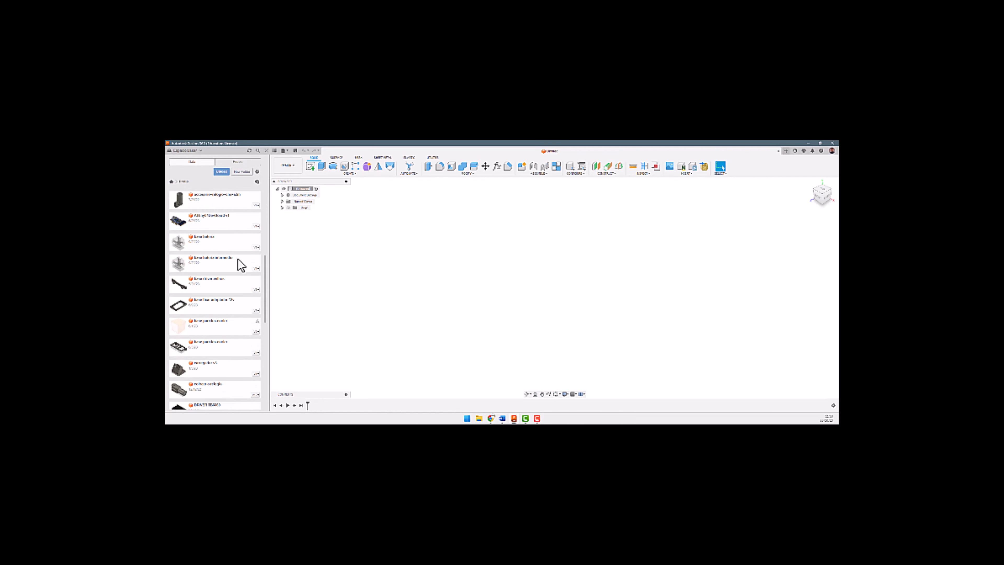
scroll(238, 259, "down", 5)
scroll(238, 259, "down", 5)
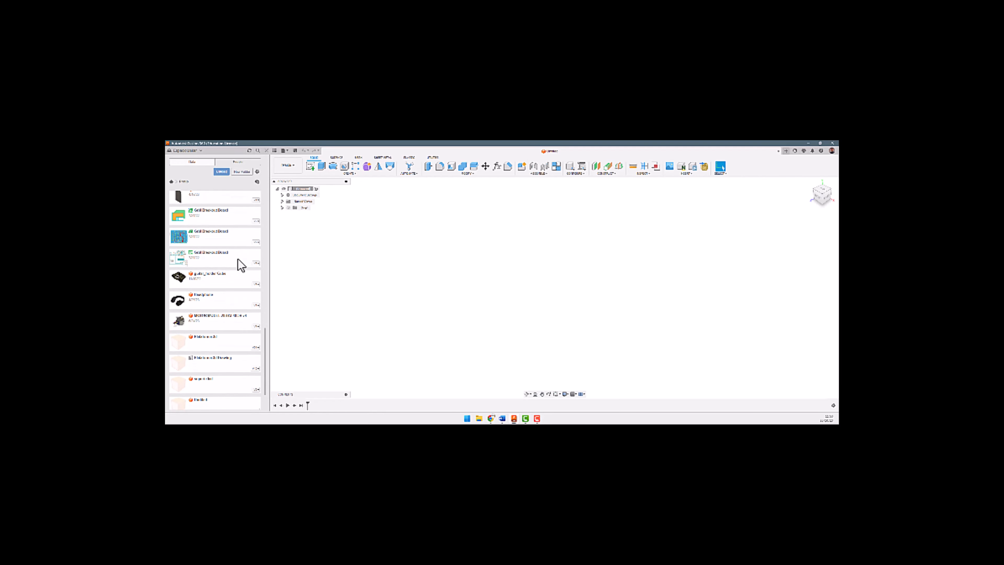
scroll(238, 259, "up", 5)
scroll(239, 259, "up", 4)
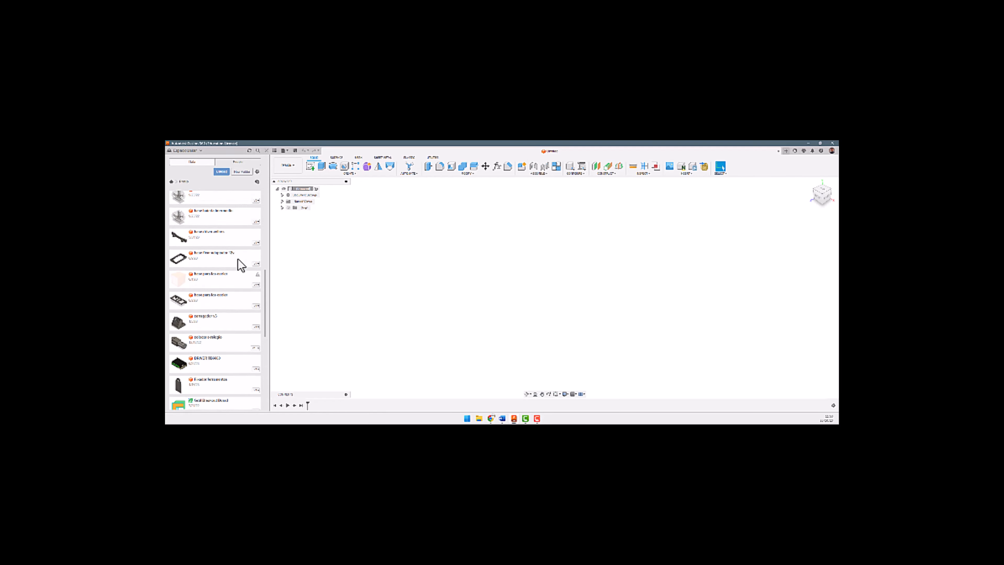
scroll(238, 258, "up", 7)
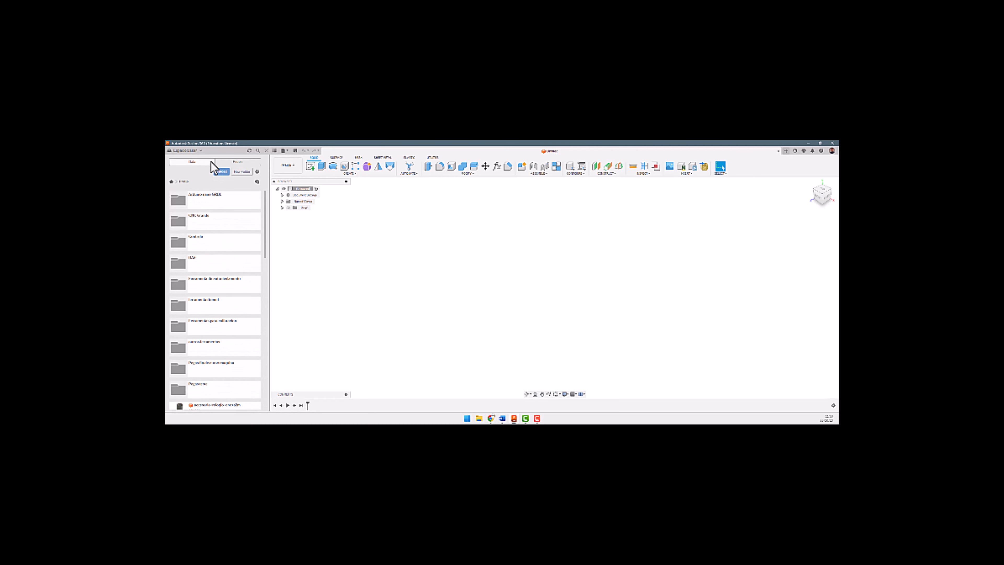
Search the project files for the park designs, open the complete park assembly, and inspect it from several angles.
left_click(258, 151)
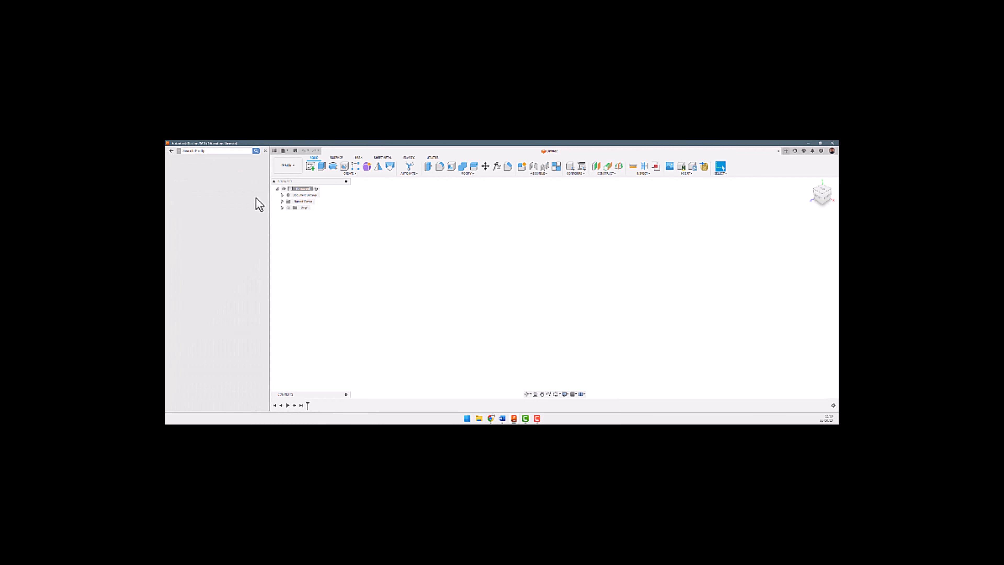
type("cnc")
key("ctrl+a")
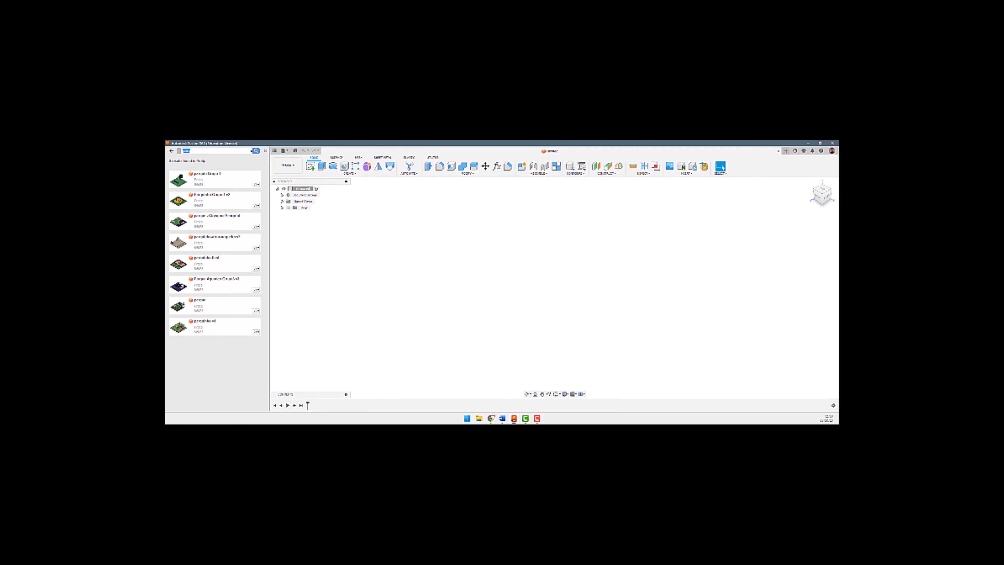
double_click(212, 305)
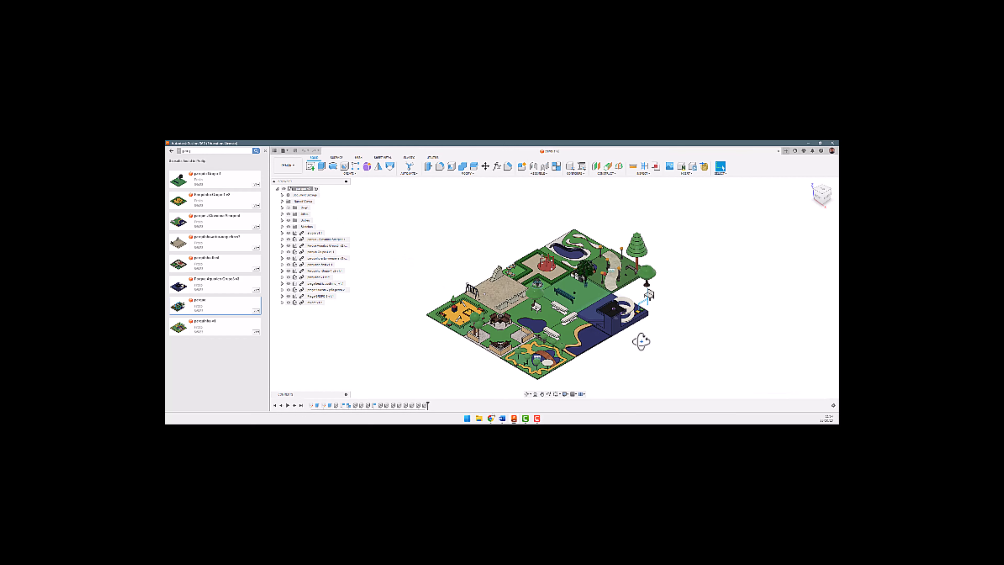
middle_click_drag(625, 354, 610, 369, "shift")
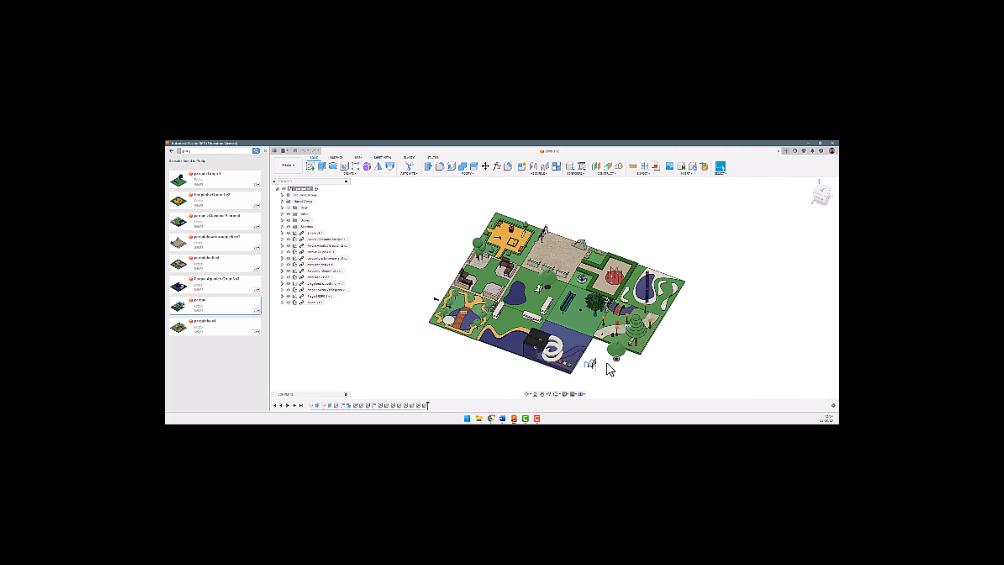
scroll(605, 358, "up", 2)
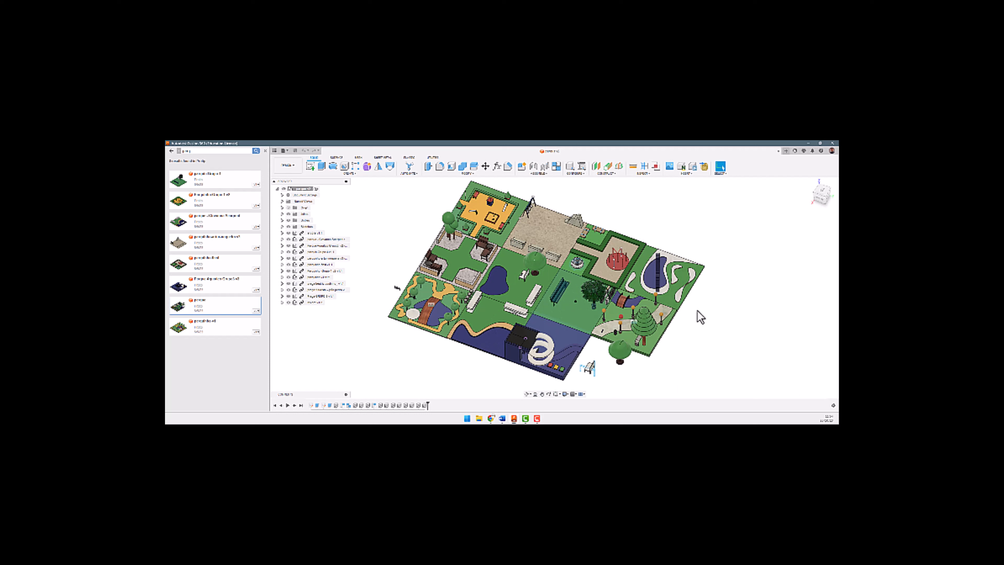
middle_click_drag(381, 343, 624, 226, "shift")
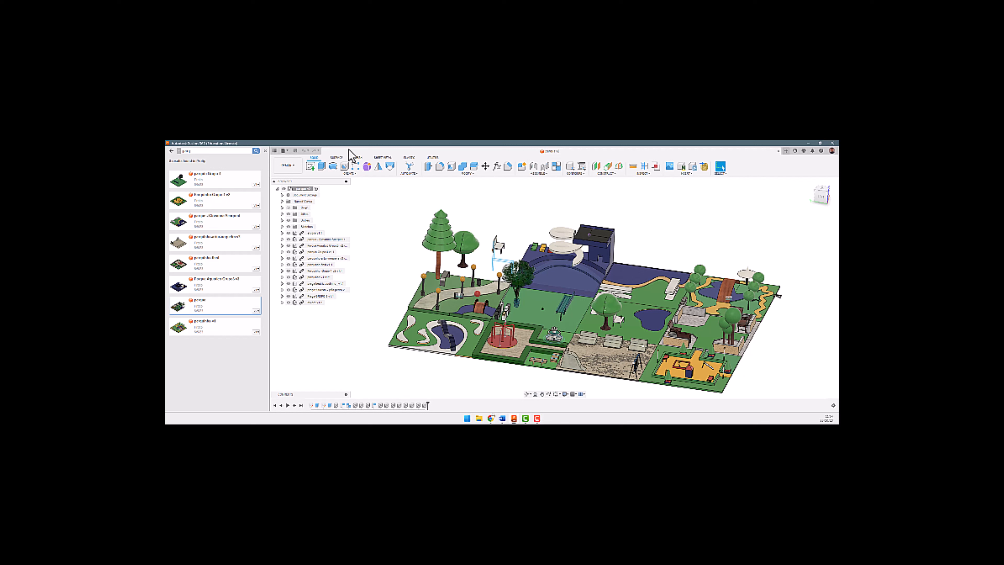
Close the search, switch back to the original personal team, and open the third project in its list.
left_click(171, 151)
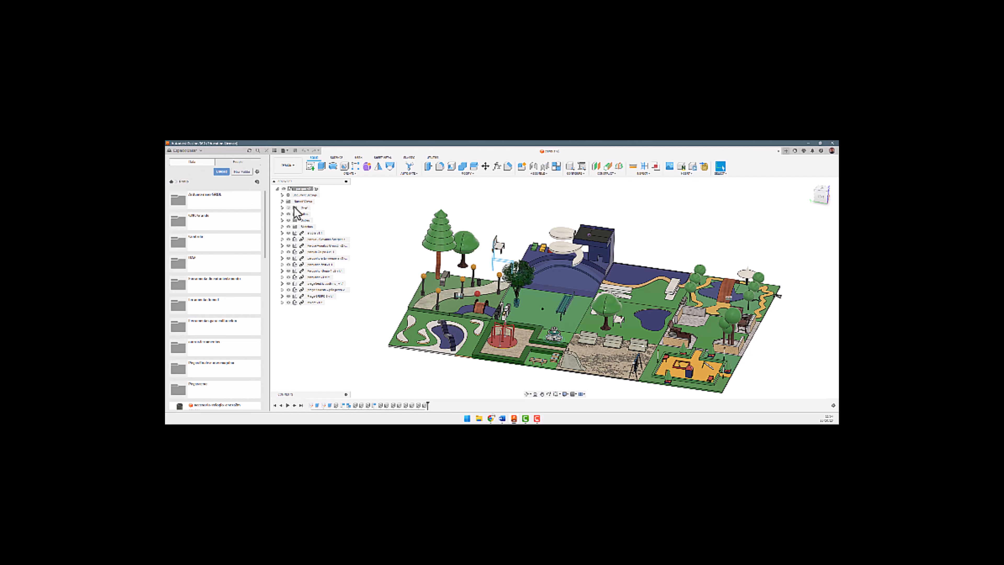
left_click(193, 152)
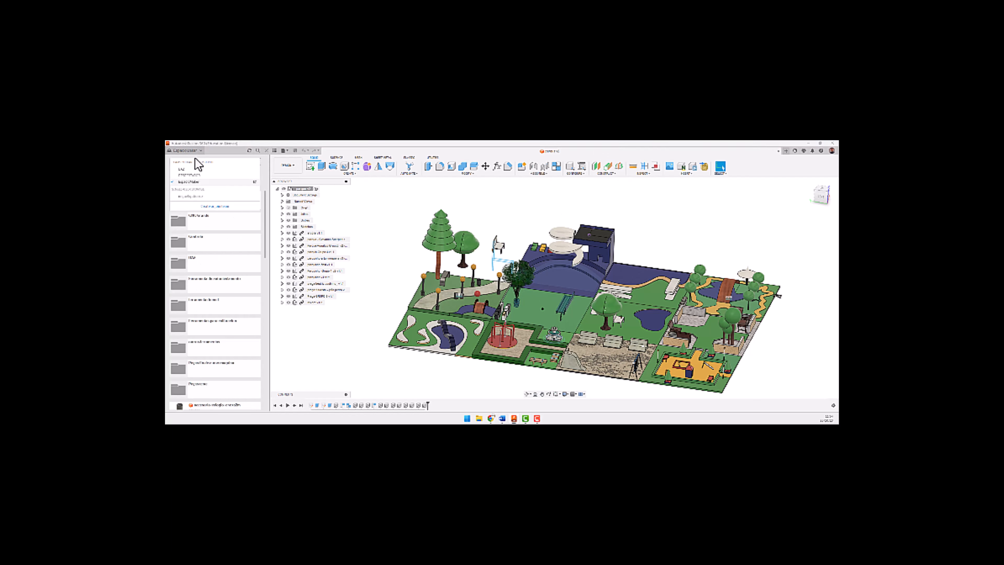
left_click(190, 197)
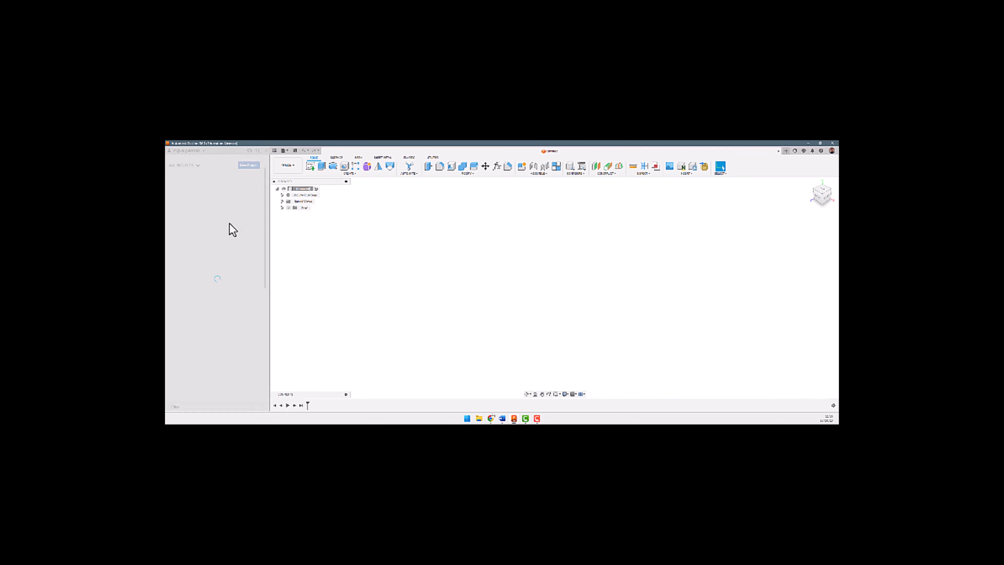
left_click(229, 223)
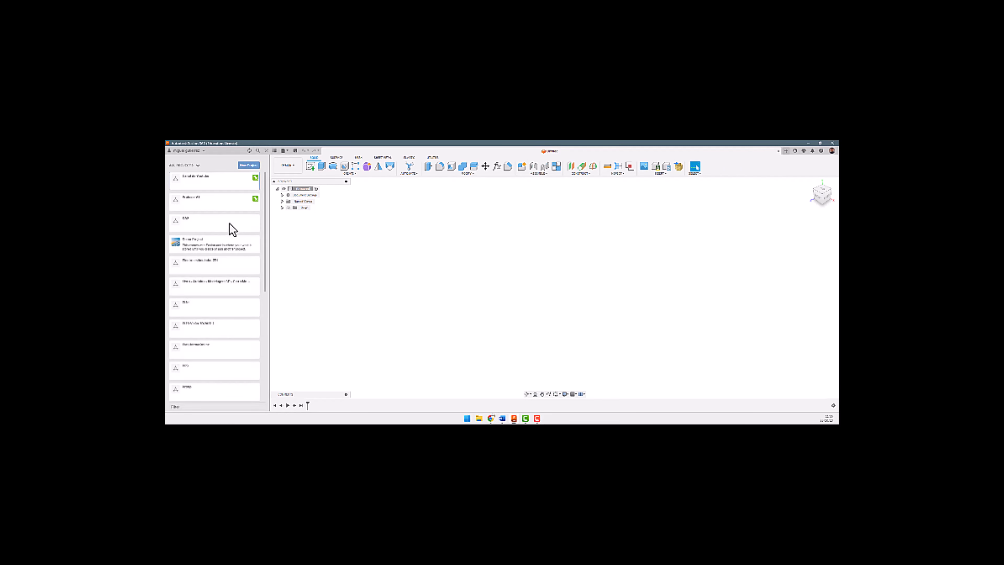
left_click(229, 209)
left_click(195, 224)
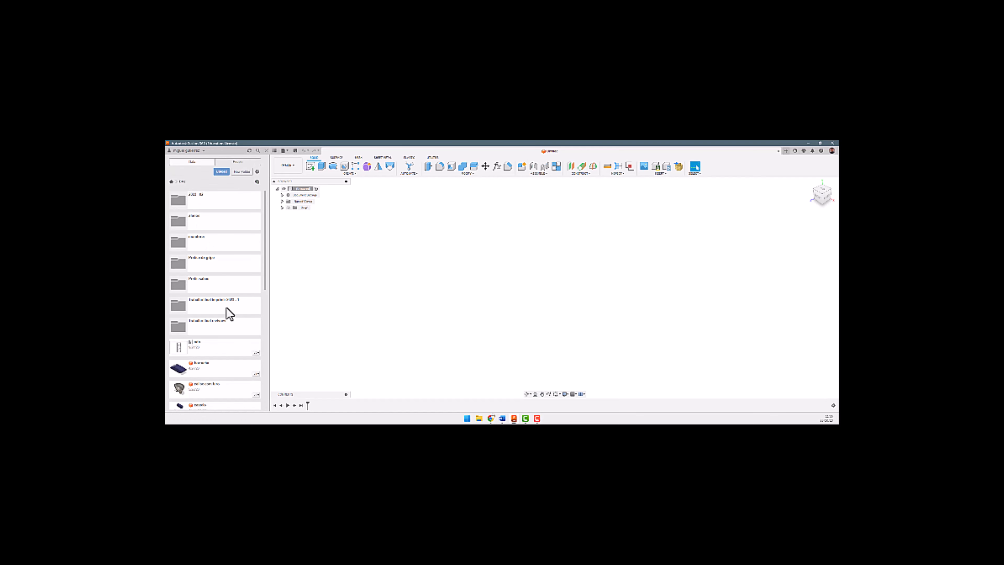